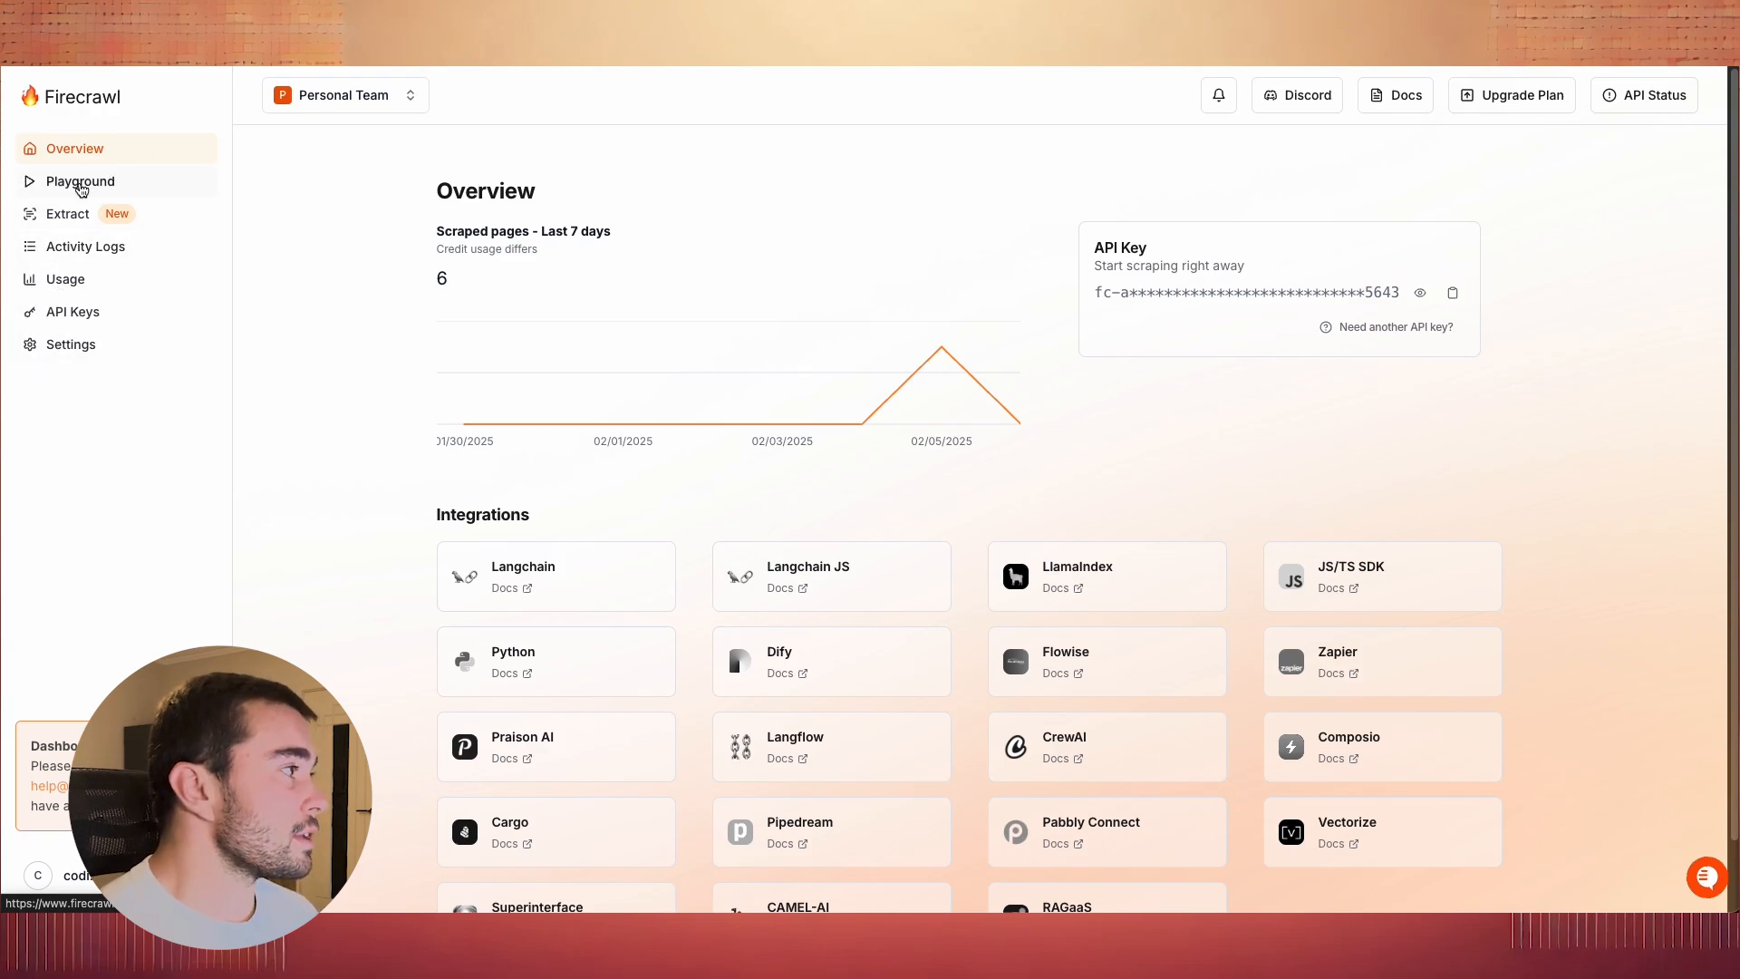
- Open the Playground, look at its Extract mode and return to Single URL (/scrape) mode
{"action": "left_click", "coordinate": [121, 185]}
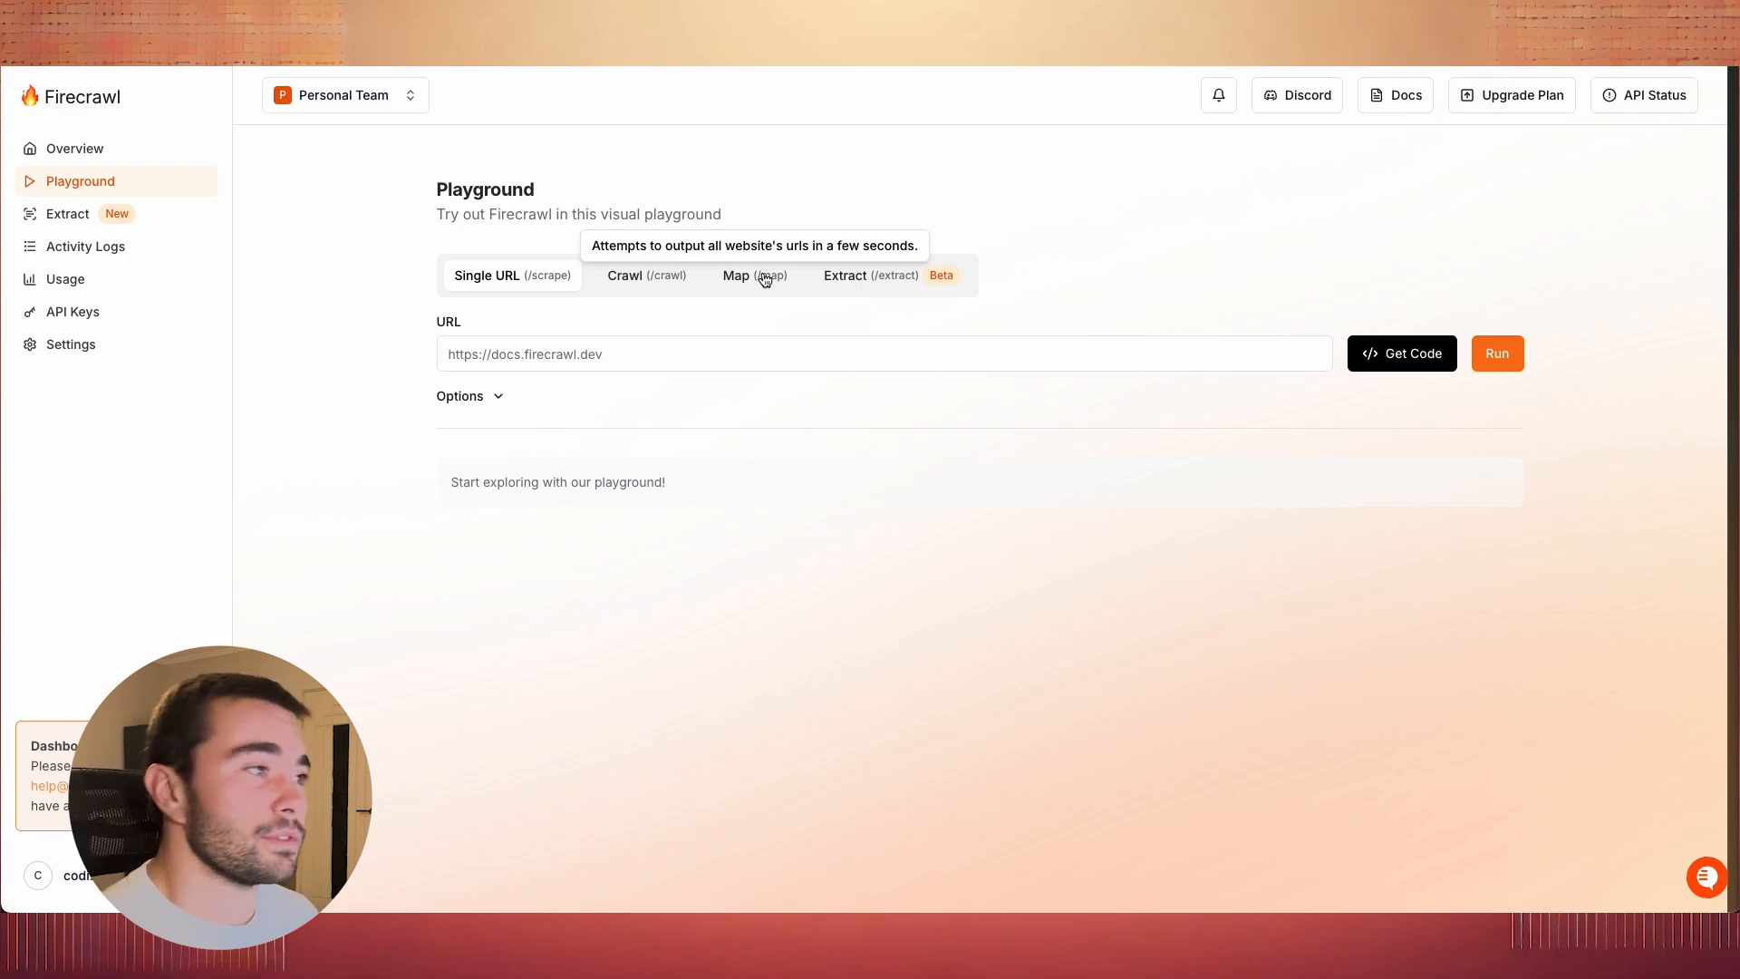
{"action": "left_click", "coordinate": [868, 278]}
{"action": "left_click", "coordinate": [562, 383]}
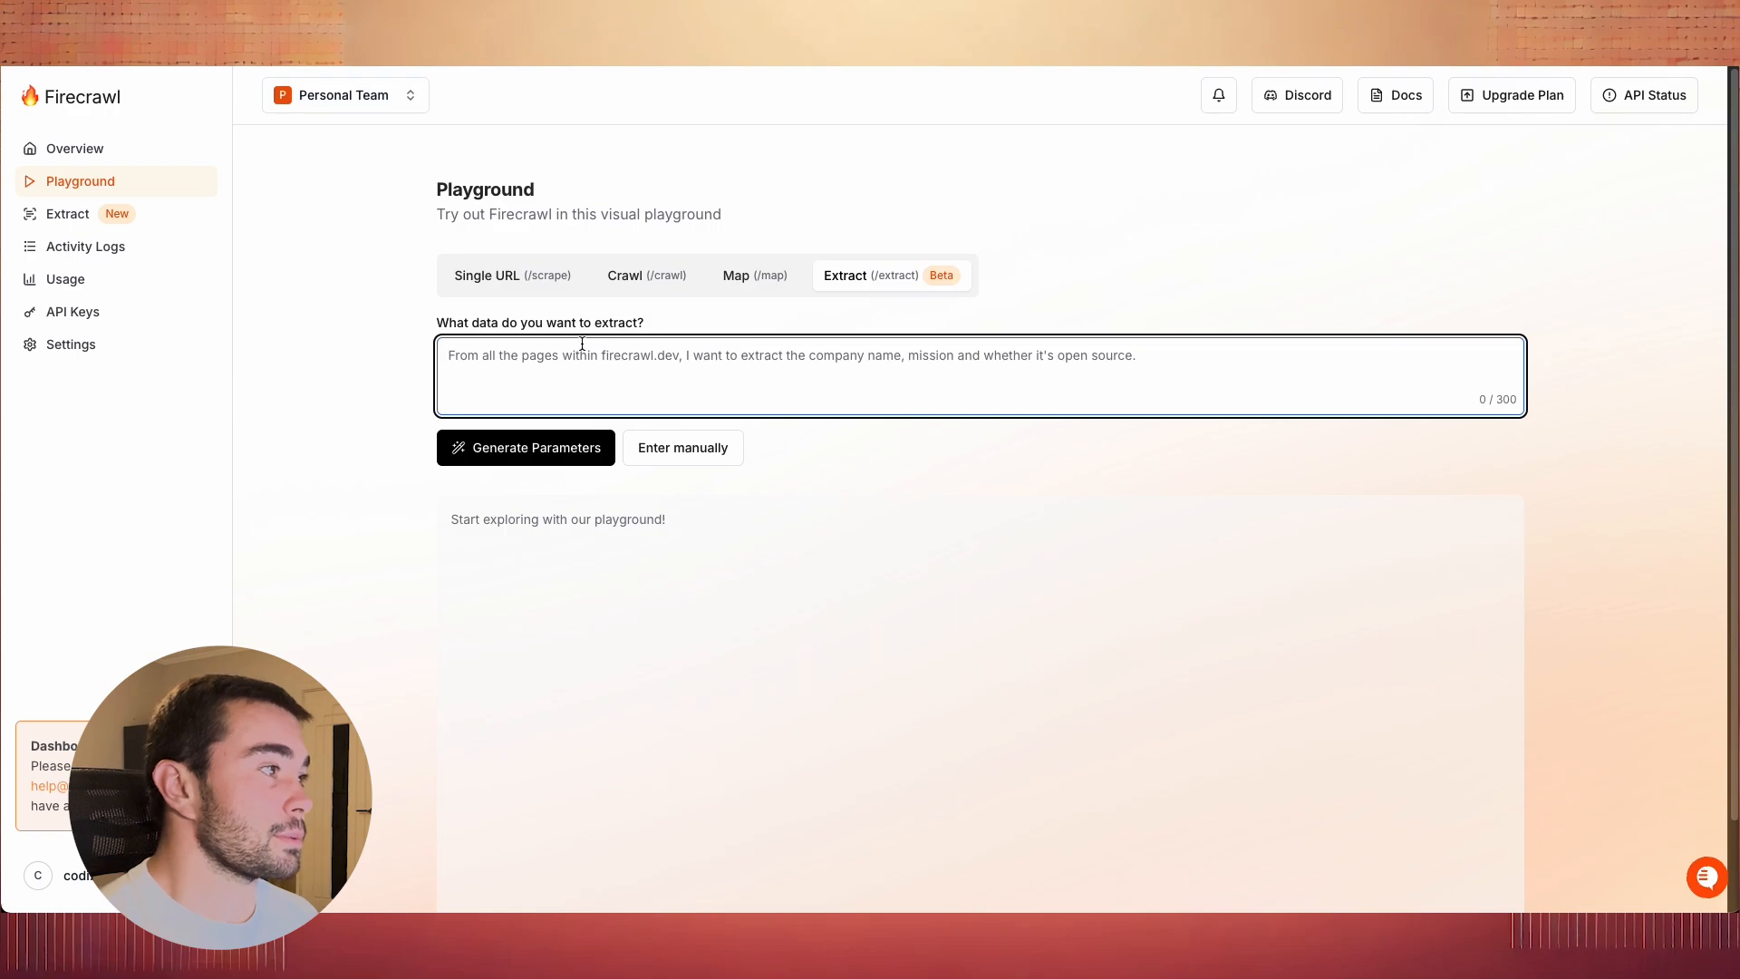
{"action": "left_click", "coordinate": [489, 275]}
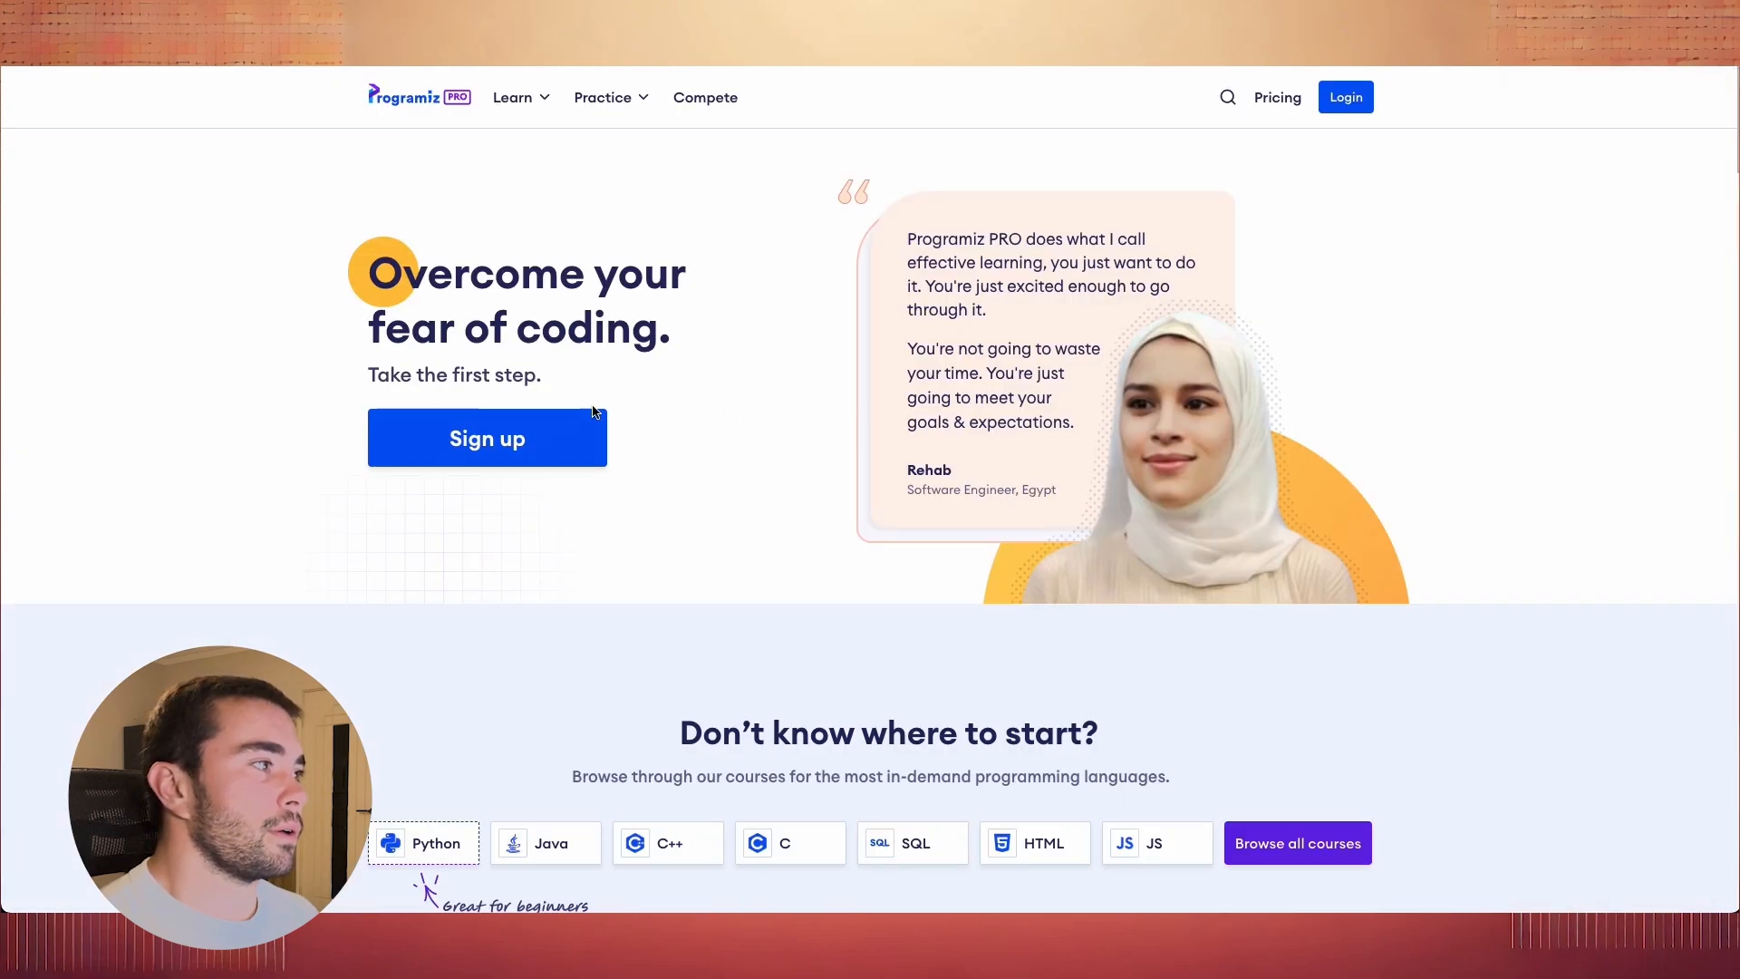
{"action": "right_click", "coordinate": [418, 95]}
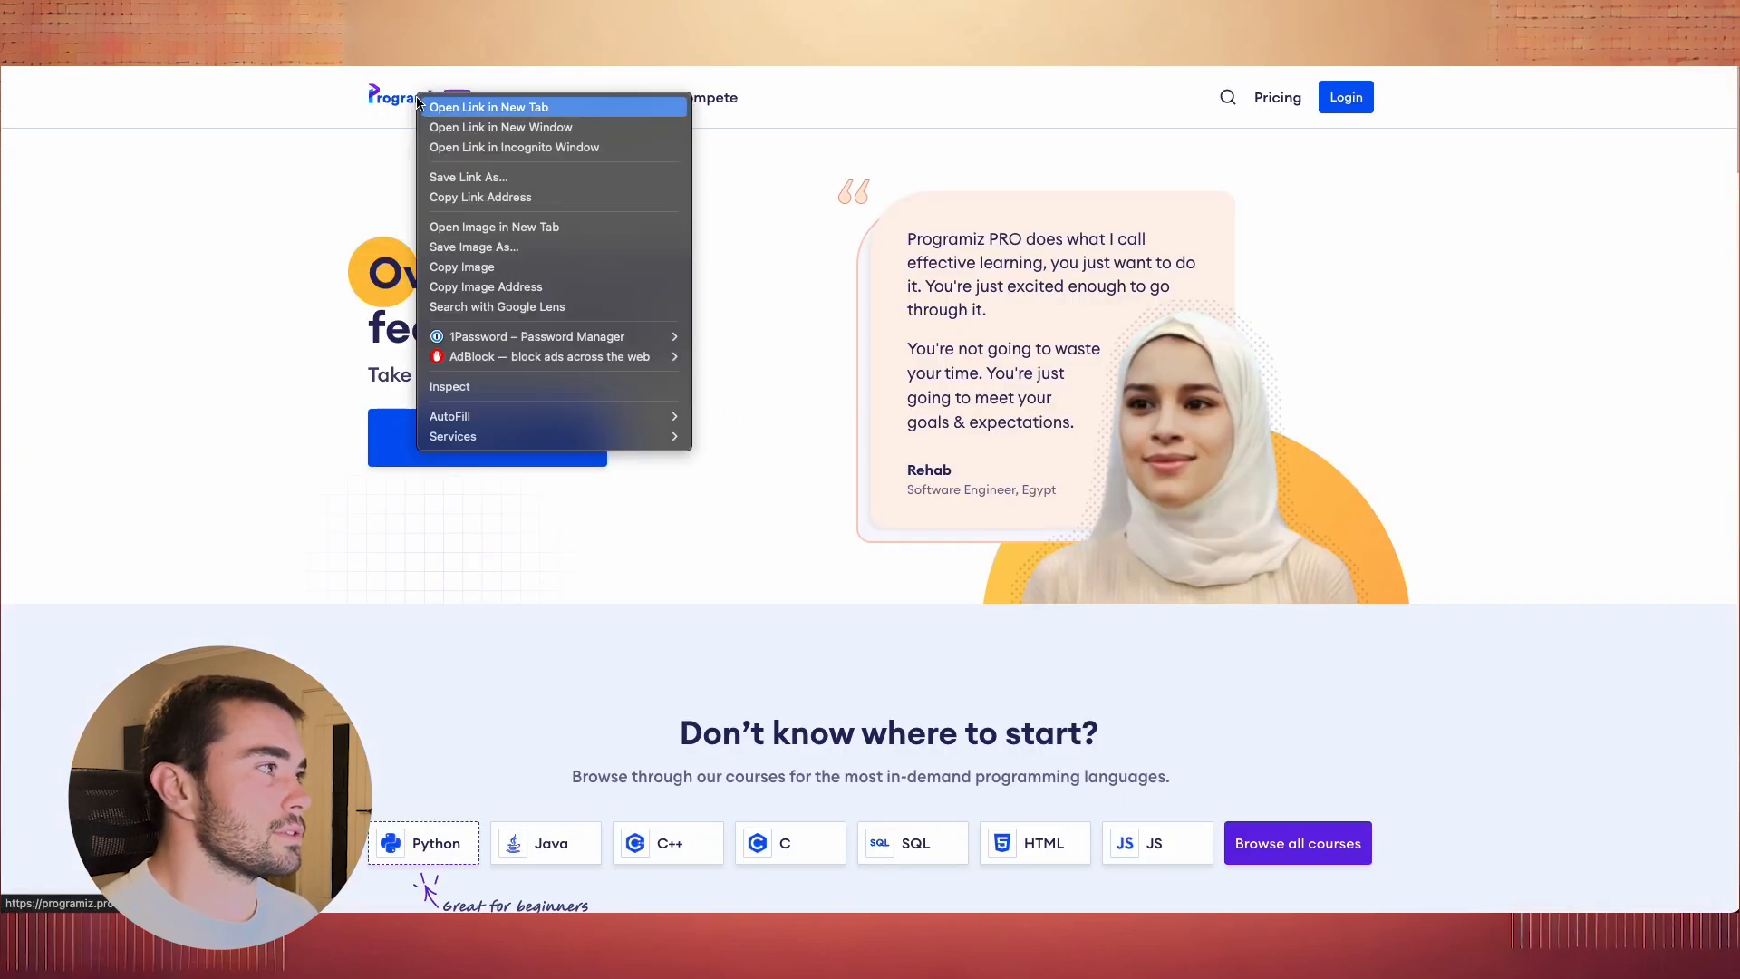
{"action": "left_click", "coordinate": [537, 199]}
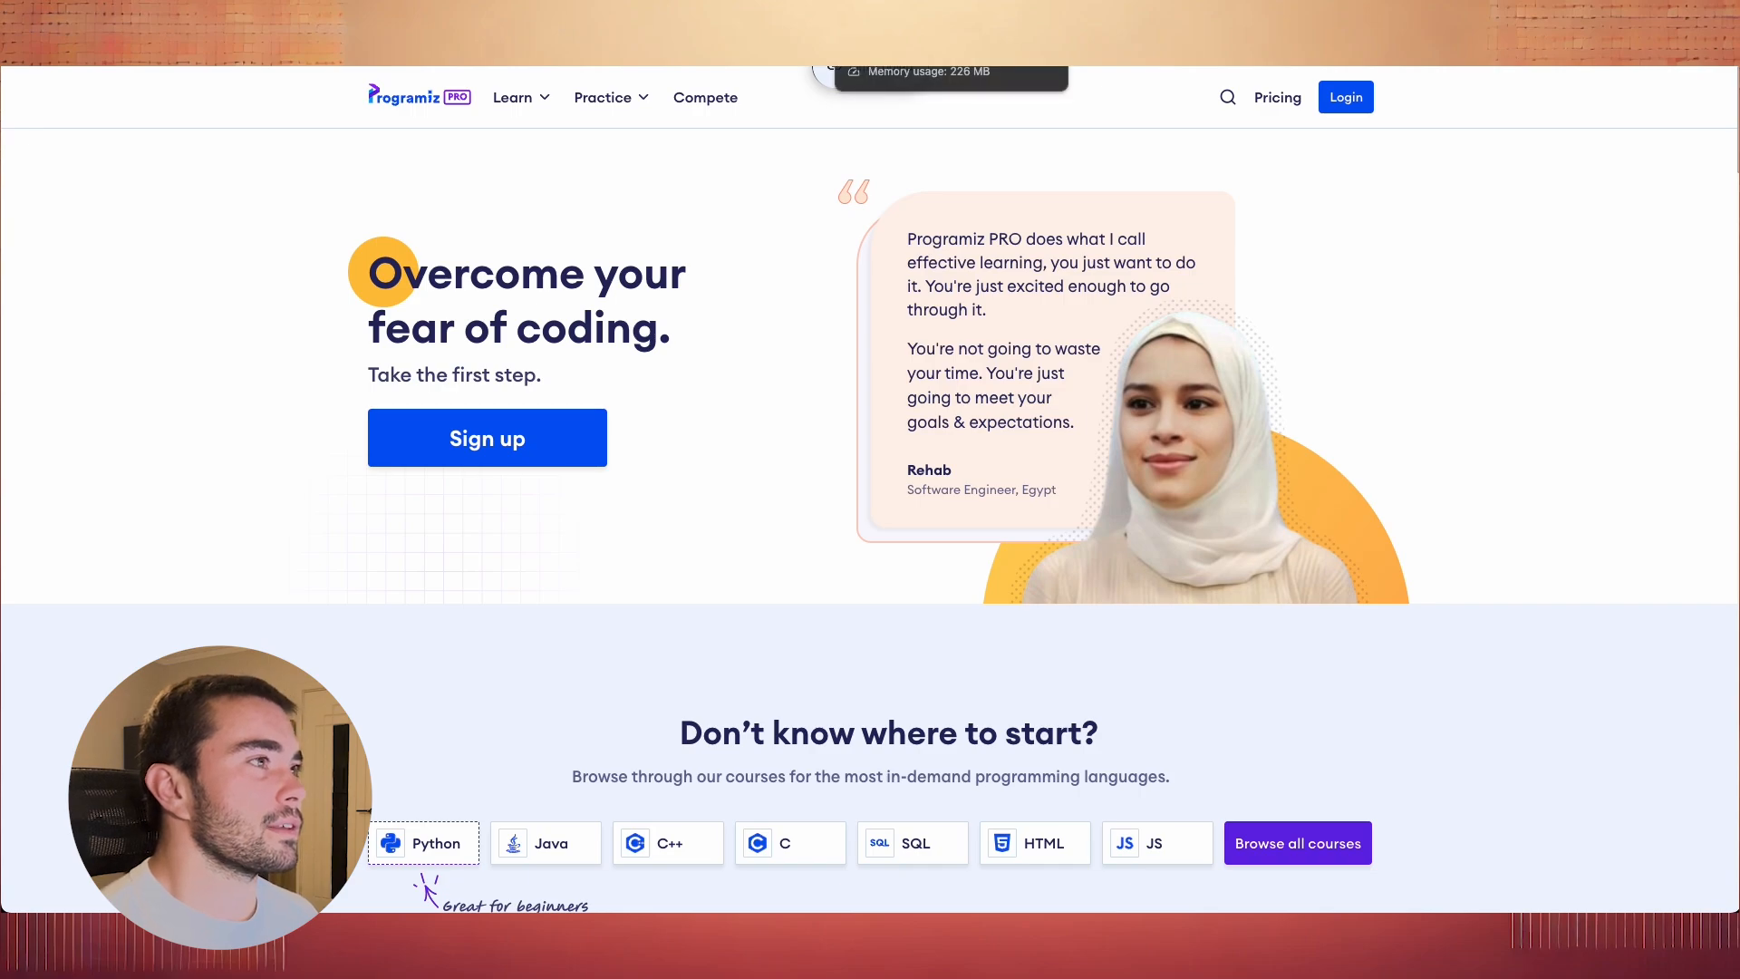
{"action": "left_click", "coordinate": [897, 54]}
{"action": "left_click", "coordinate": [575, 357]}
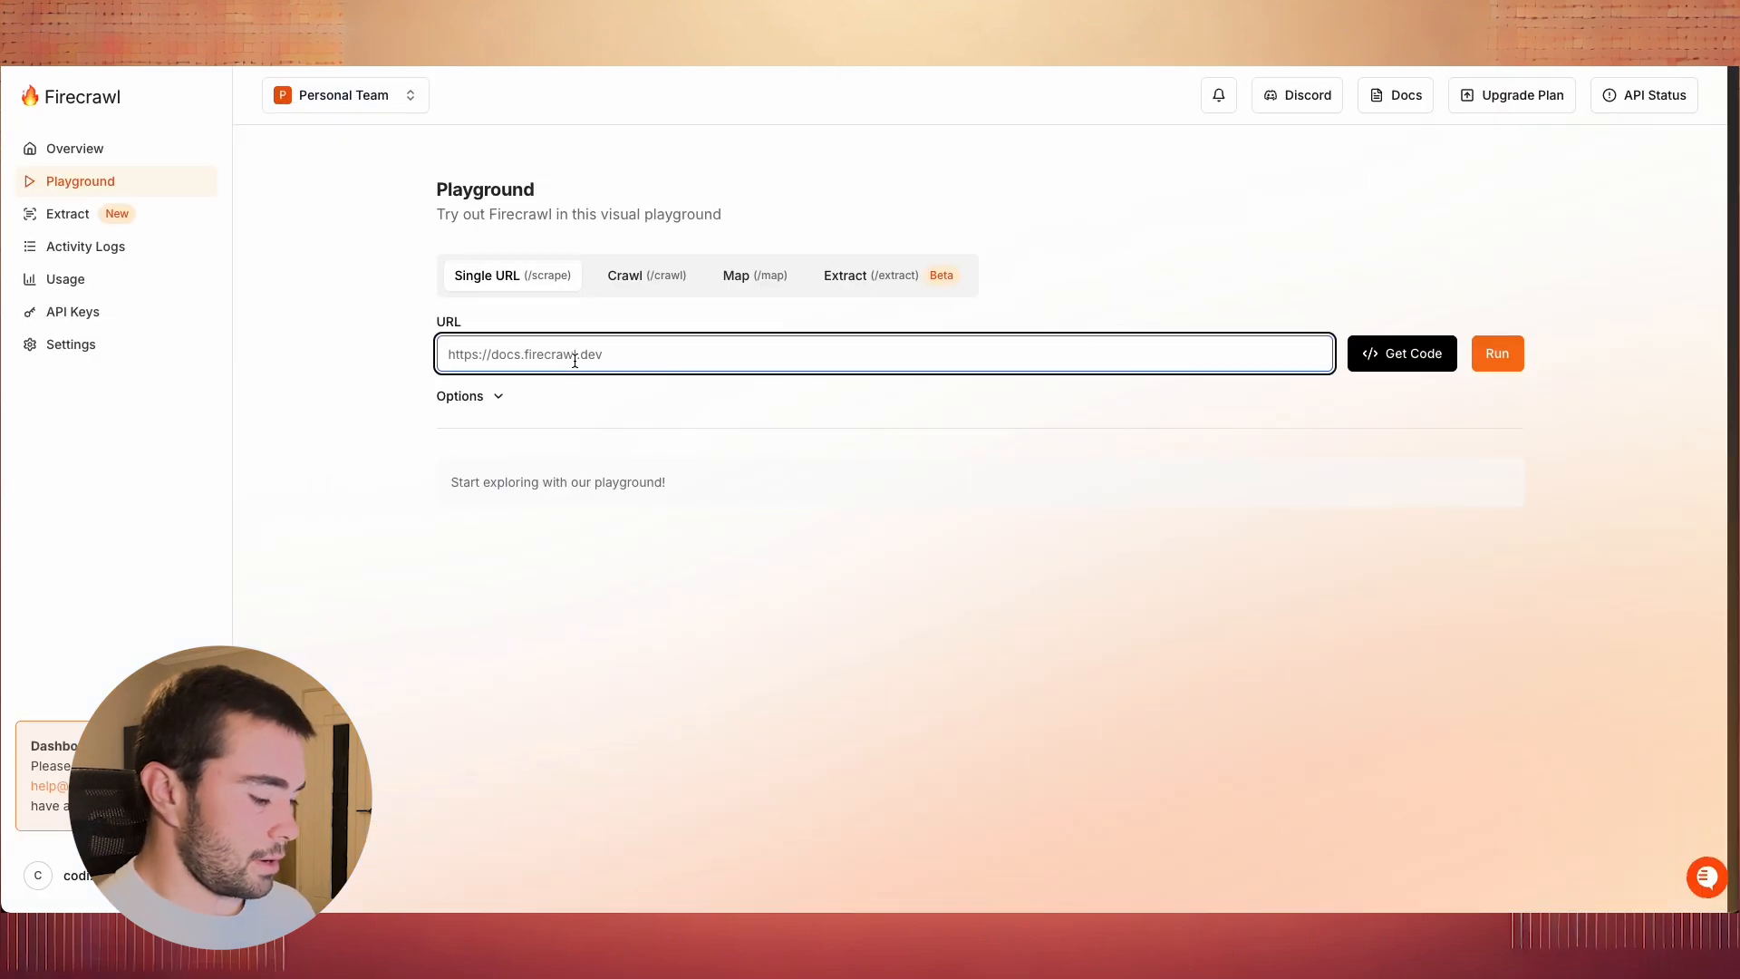
{"action": "key", "text": "super+v"}
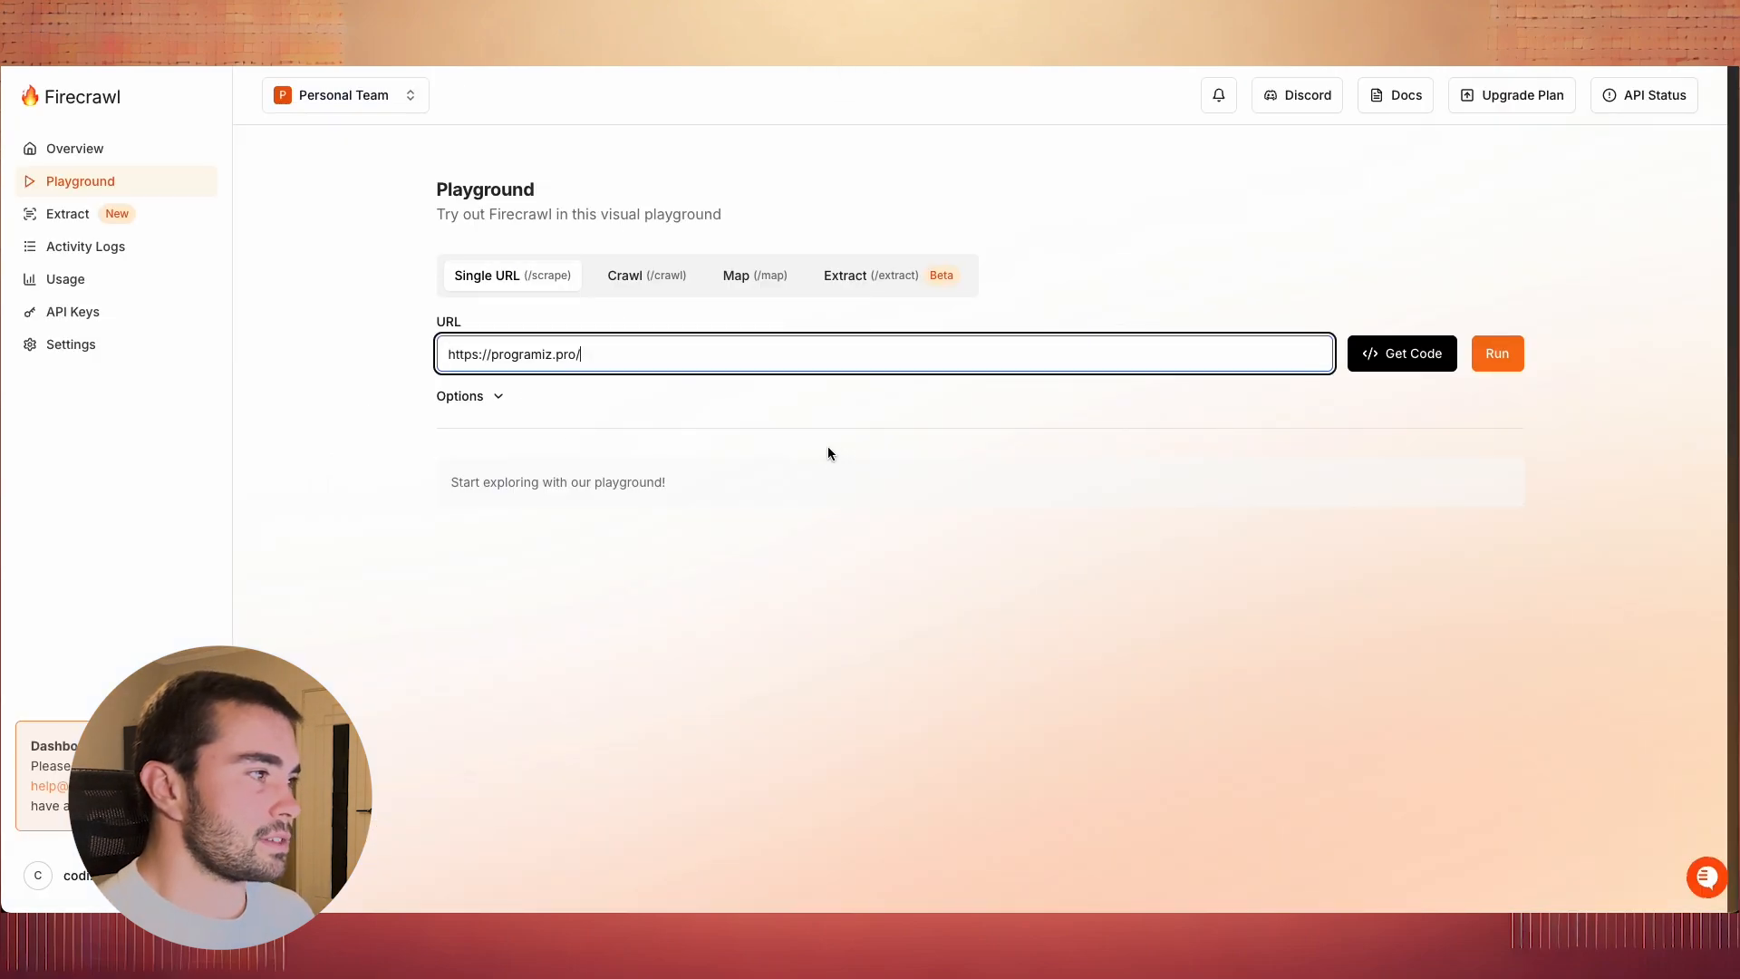
{"action": "left_click", "coordinate": [1512, 364]}
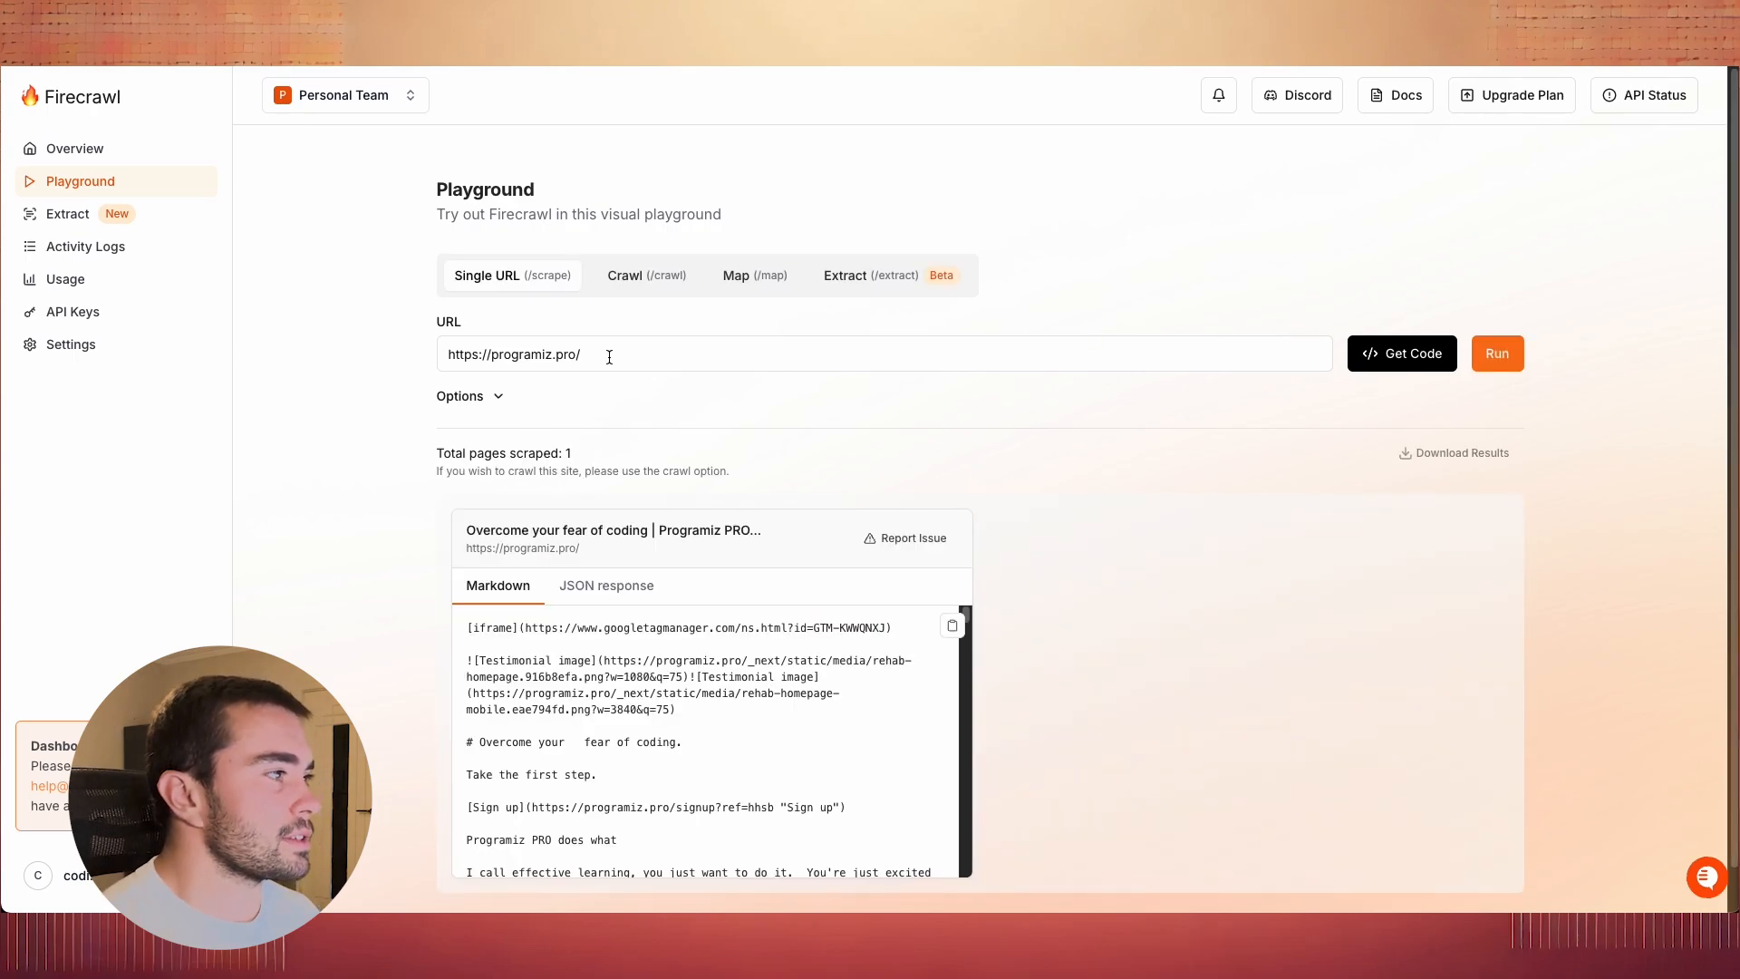
- Look through the Markdown output of the scraped Programiz home page from beginning to end
{"action": "scroll", "coordinate": [401, 460], "scroll_direction": "down", "scroll_amount": 2}
{"action": "scroll", "coordinate": [688, 617], "scroll_direction": "down", "scroll_amount": 5}
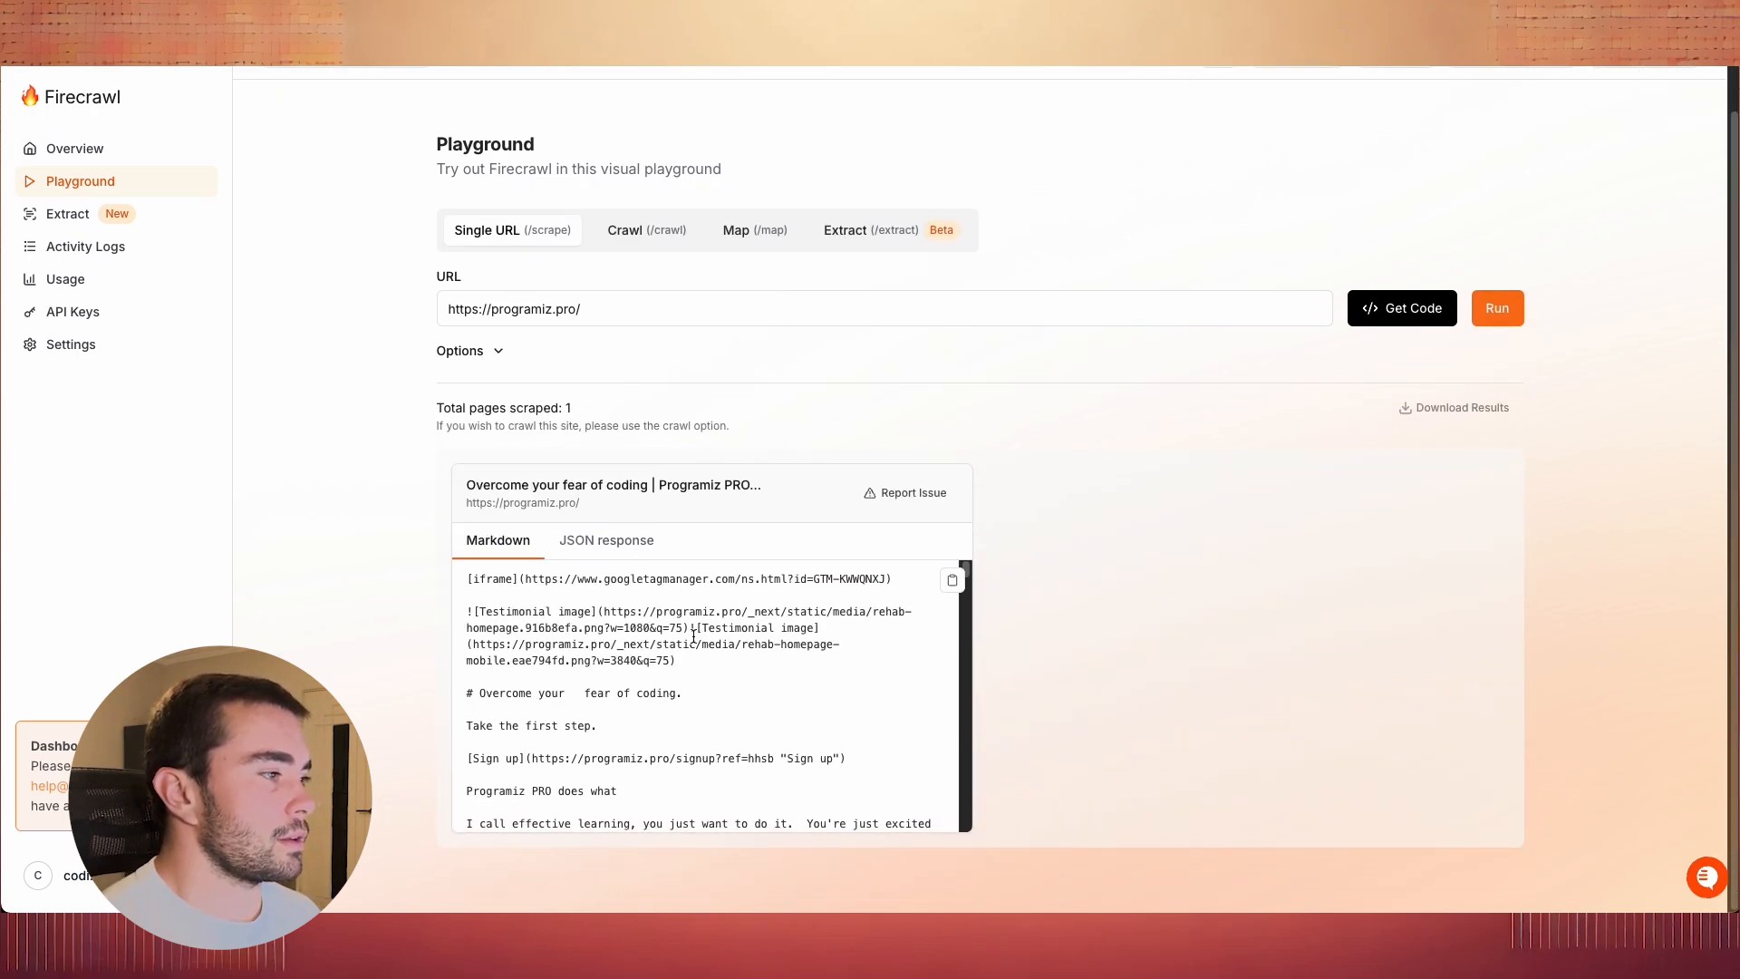
{"action": "scroll", "coordinate": [689, 698], "scroll_direction": "down", "scroll_amount": 10}
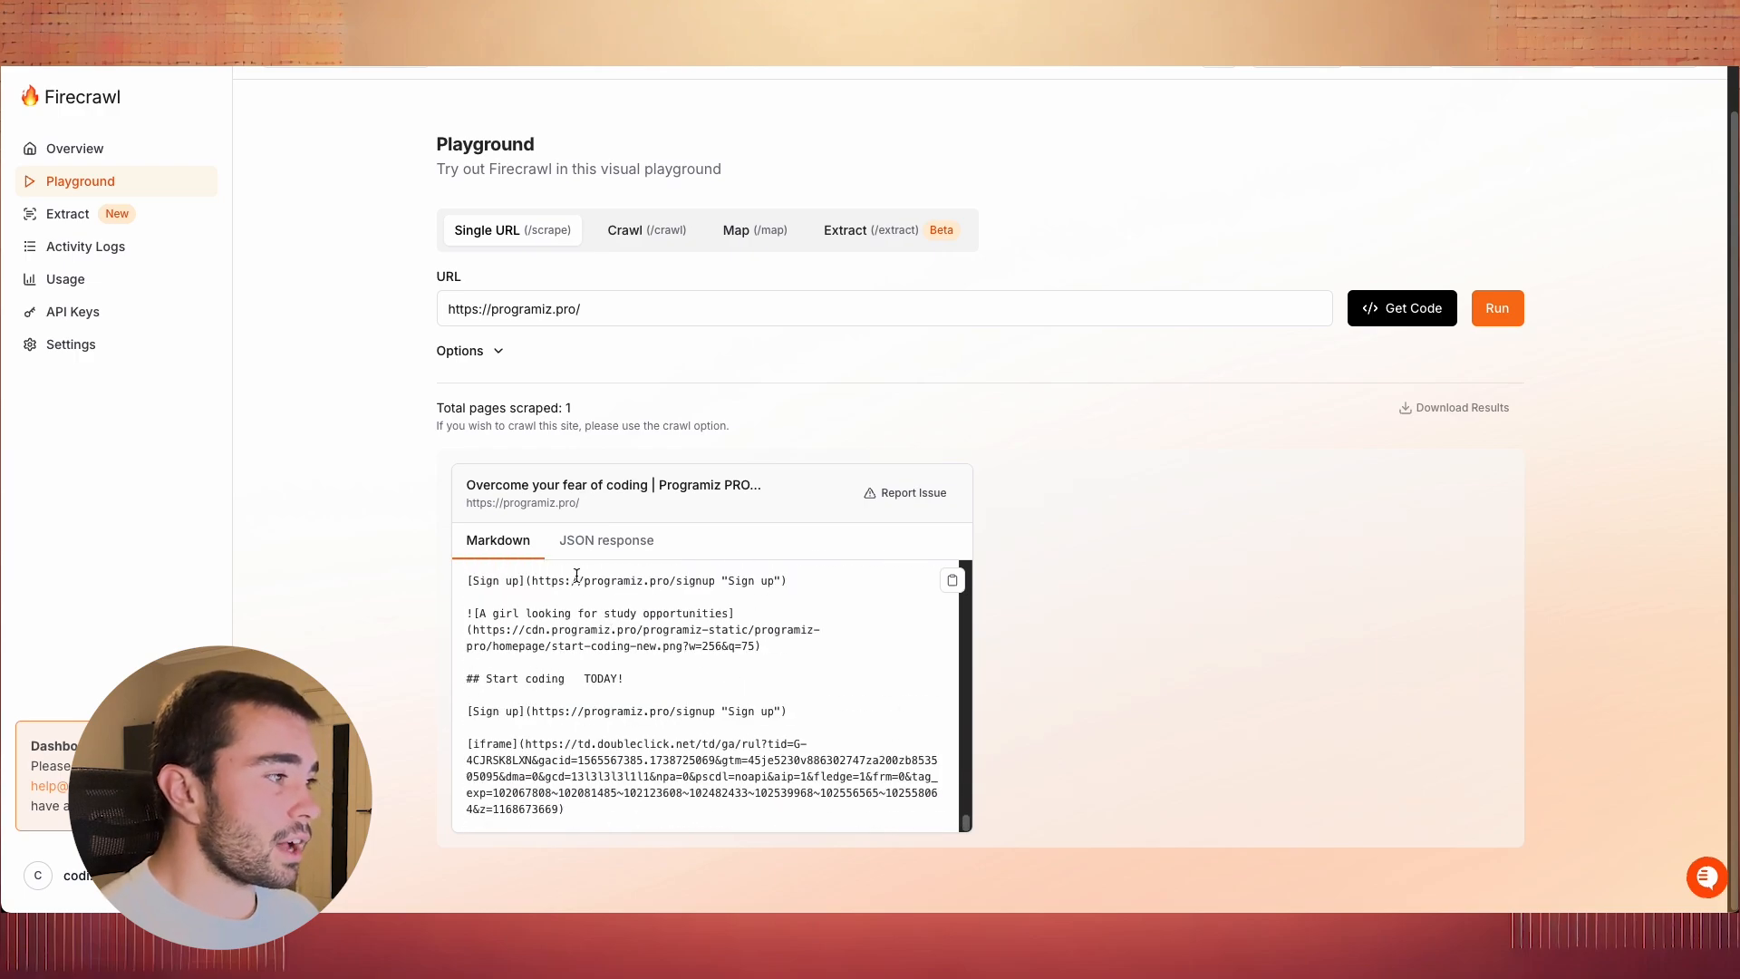
{"action": "scroll", "coordinate": [580, 584], "scroll_direction": "up", "scroll_amount": 15}
{"action": "scroll", "coordinate": [639, 494], "scroll_direction": "down", "scroll_amount": 1}
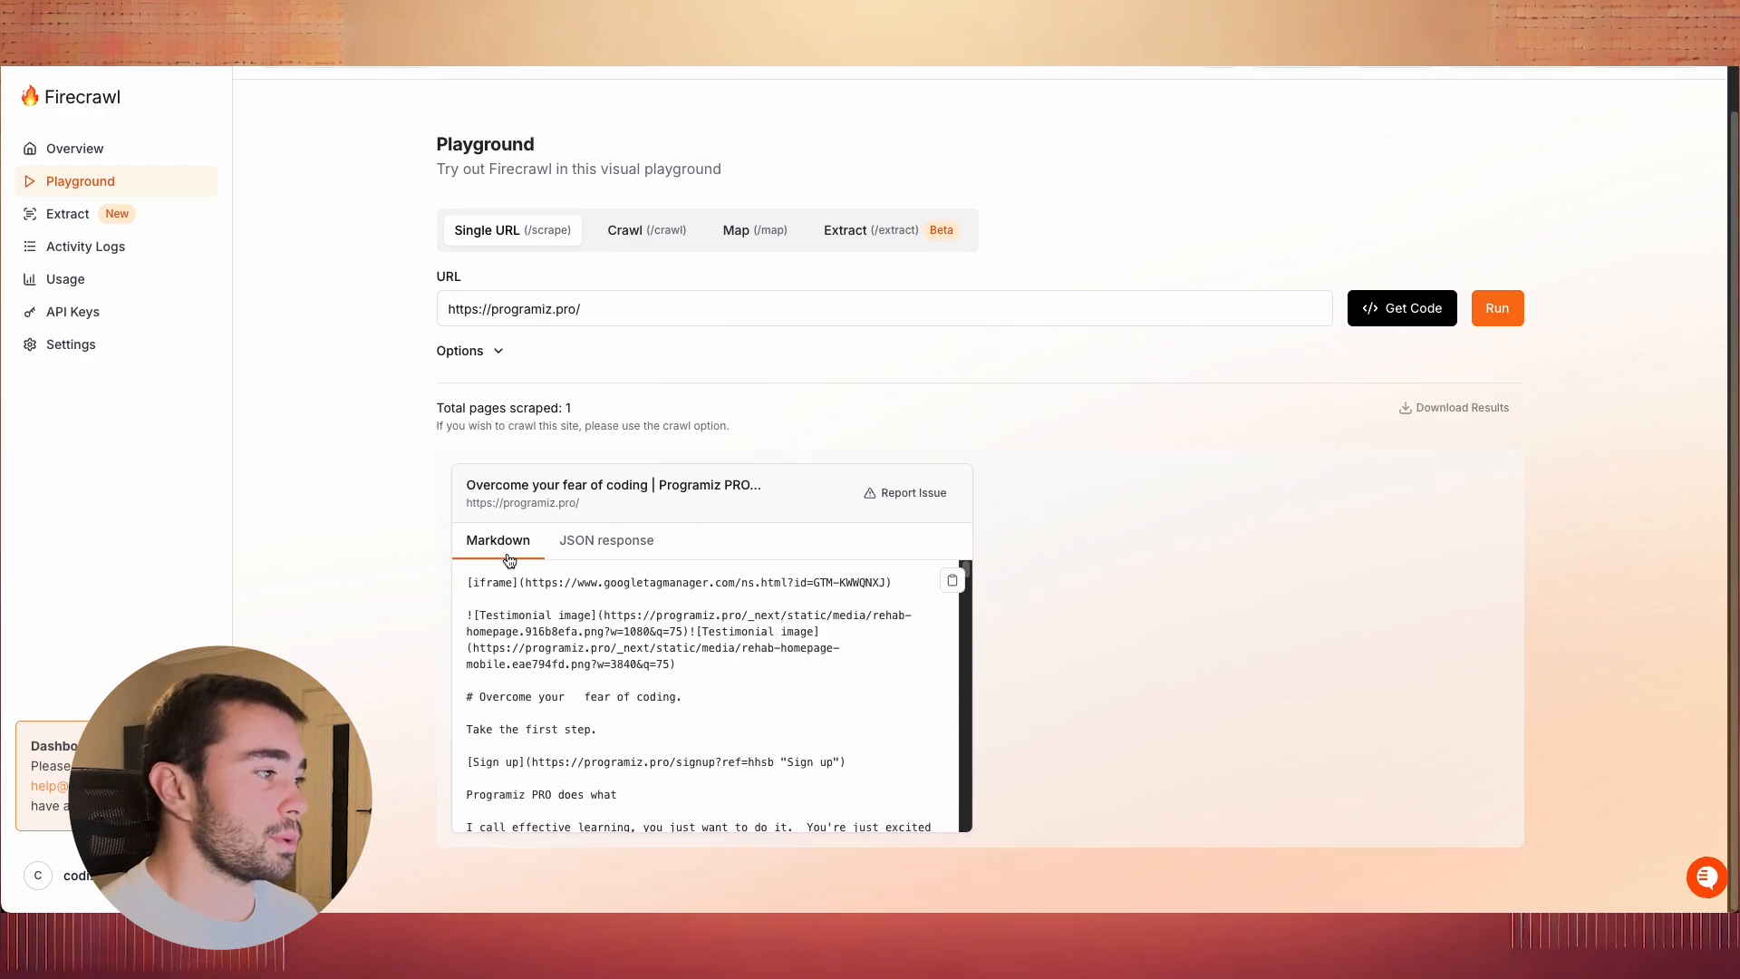
{"action": "scroll", "coordinate": [548, 635], "scroll_direction": "down", "scroll_amount": 1}
- Examine the JSON response of the scraped Programiz home page
{"action": "left_click", "coordinate": [615, 549]}
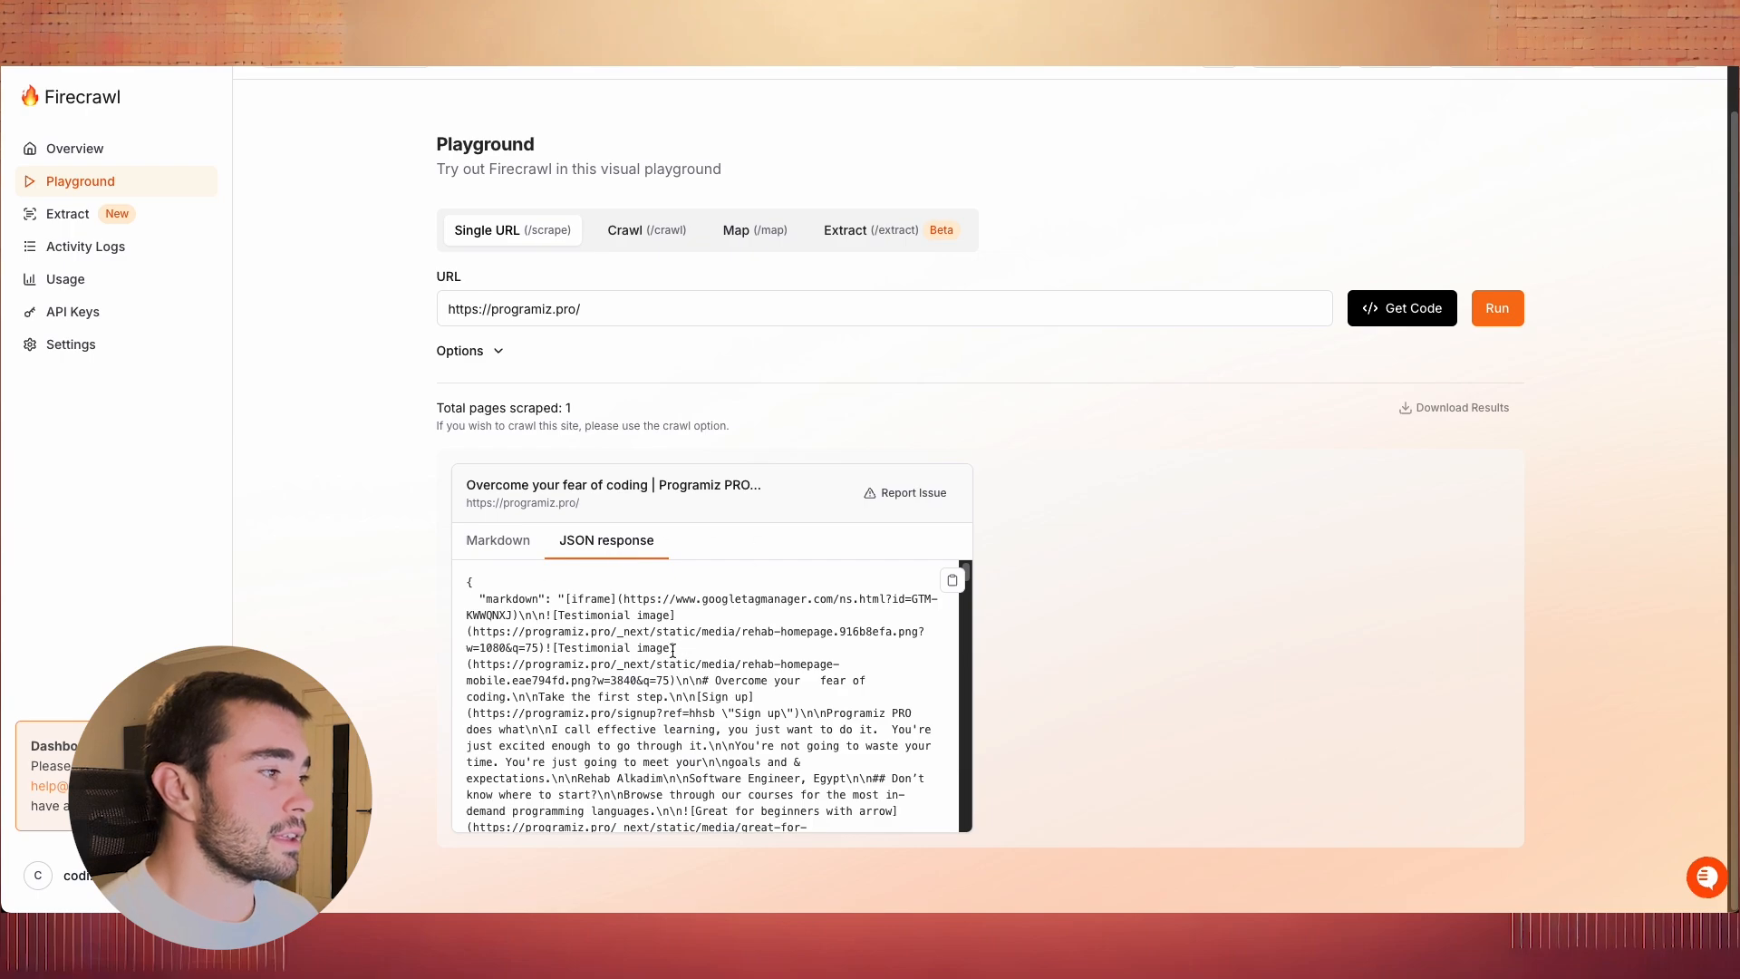
{"action": "scroll", "coordinate": [689, 643], "scroll_direction": "down", "scroll_amount": 5}
{"action": "scroll", "coordinate": [678, 648], "scroll_direction": "down", "scroll_amount": 2}
{"action": "scroll", "coordinate": [678, 647], "scroll_direction": "down", "scroll_amount": 3}
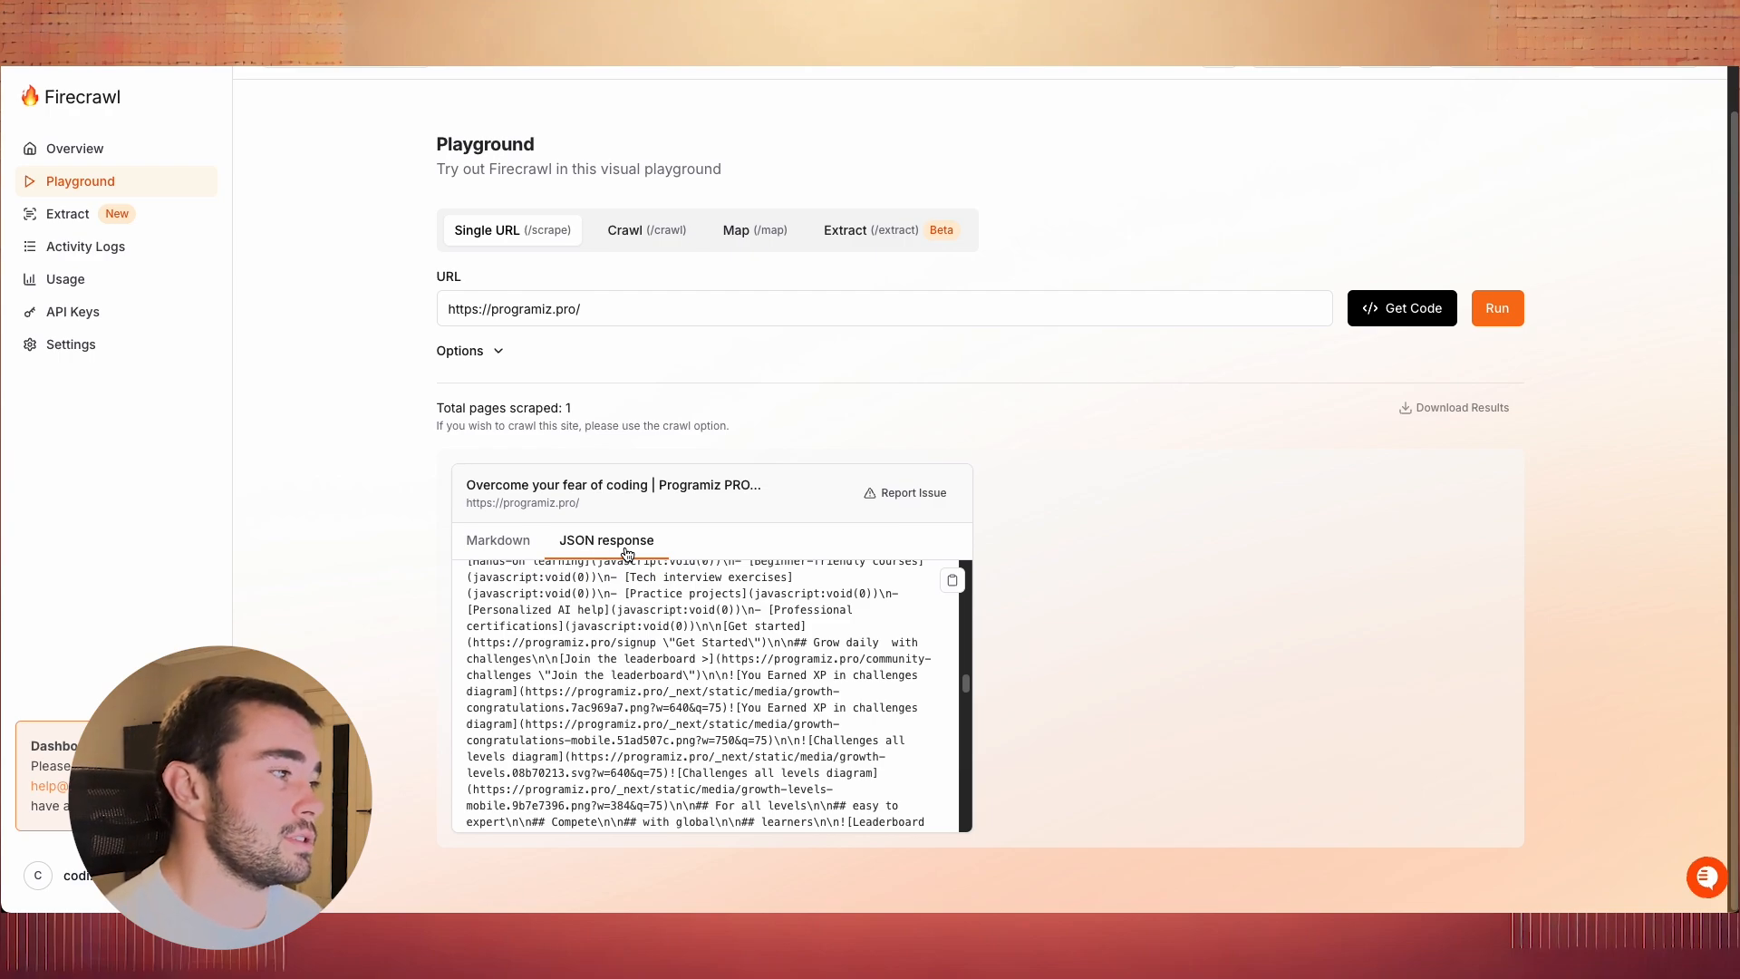
{"action": "scroll", "coordinate": [698, 644], "scroll_direction": "up", "scroll_amount": 10}
- Go back to the scrape's Markdown version and read through its headings, testimonials and body text
{"action": "left_click", "coordinate": [498, 540]}
{"action": "scroll", "coordinate": [716, 703], "scroll_direction": "down", "scroll_amount": 10}
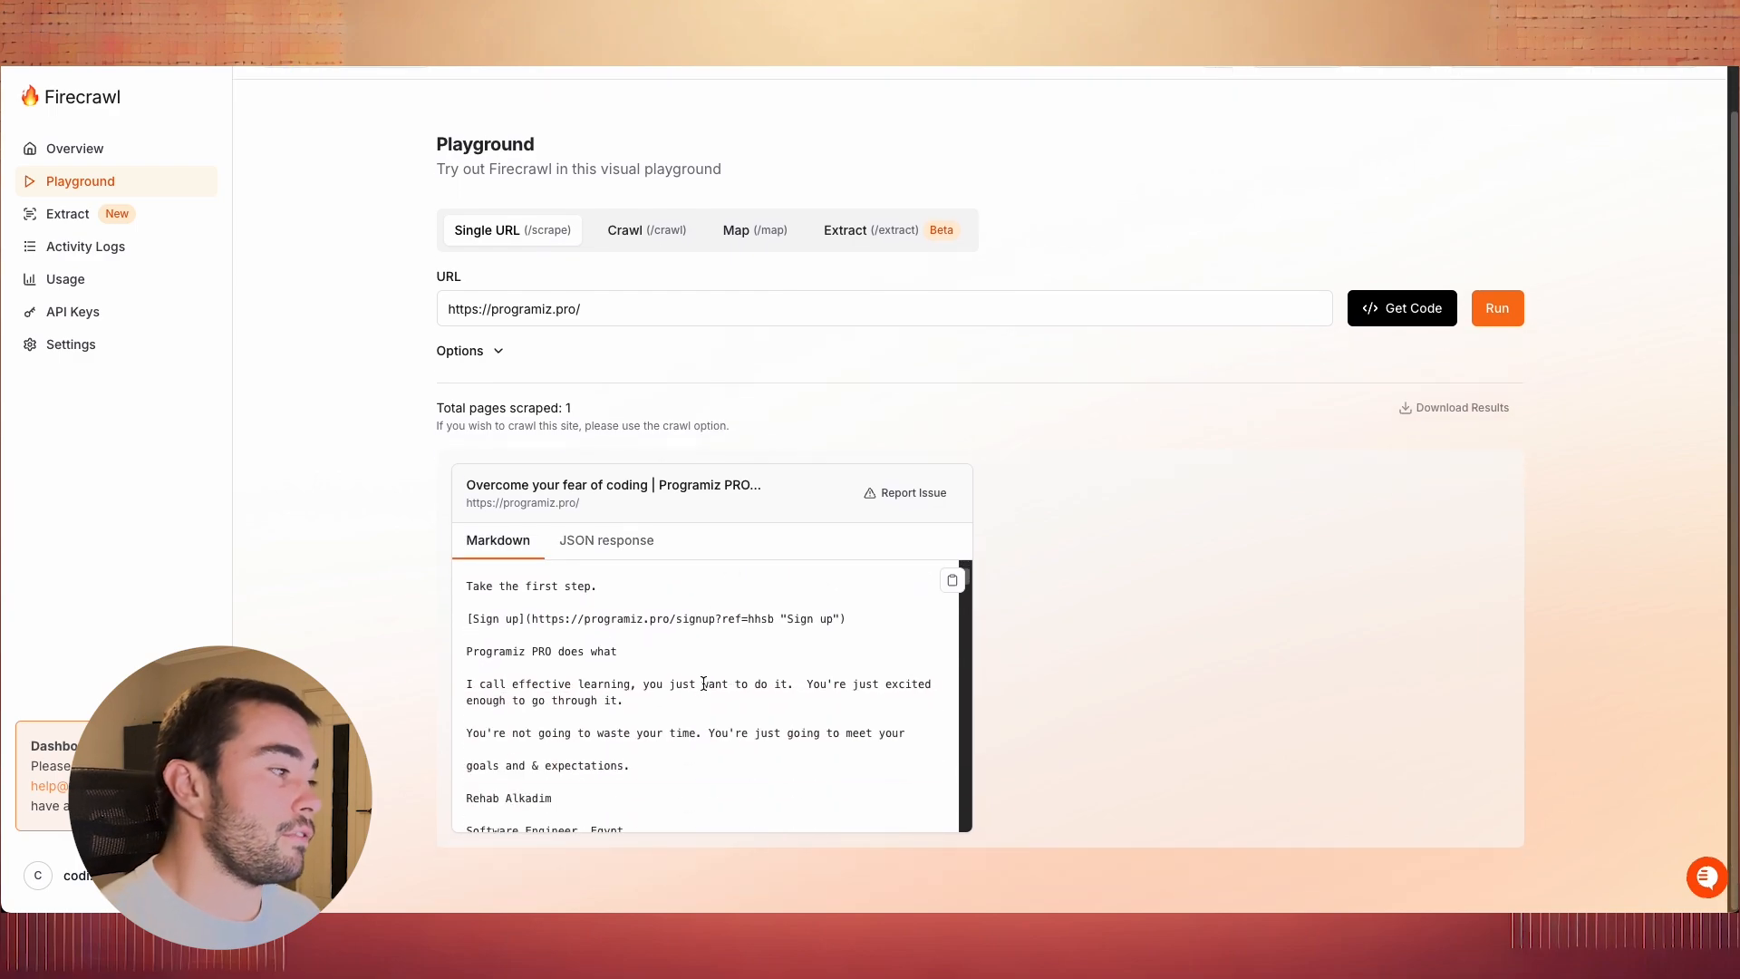
{"action": "scroll", "coordinate": [739, 718], "scroll_direction": "down", "scroll_amount": 5}
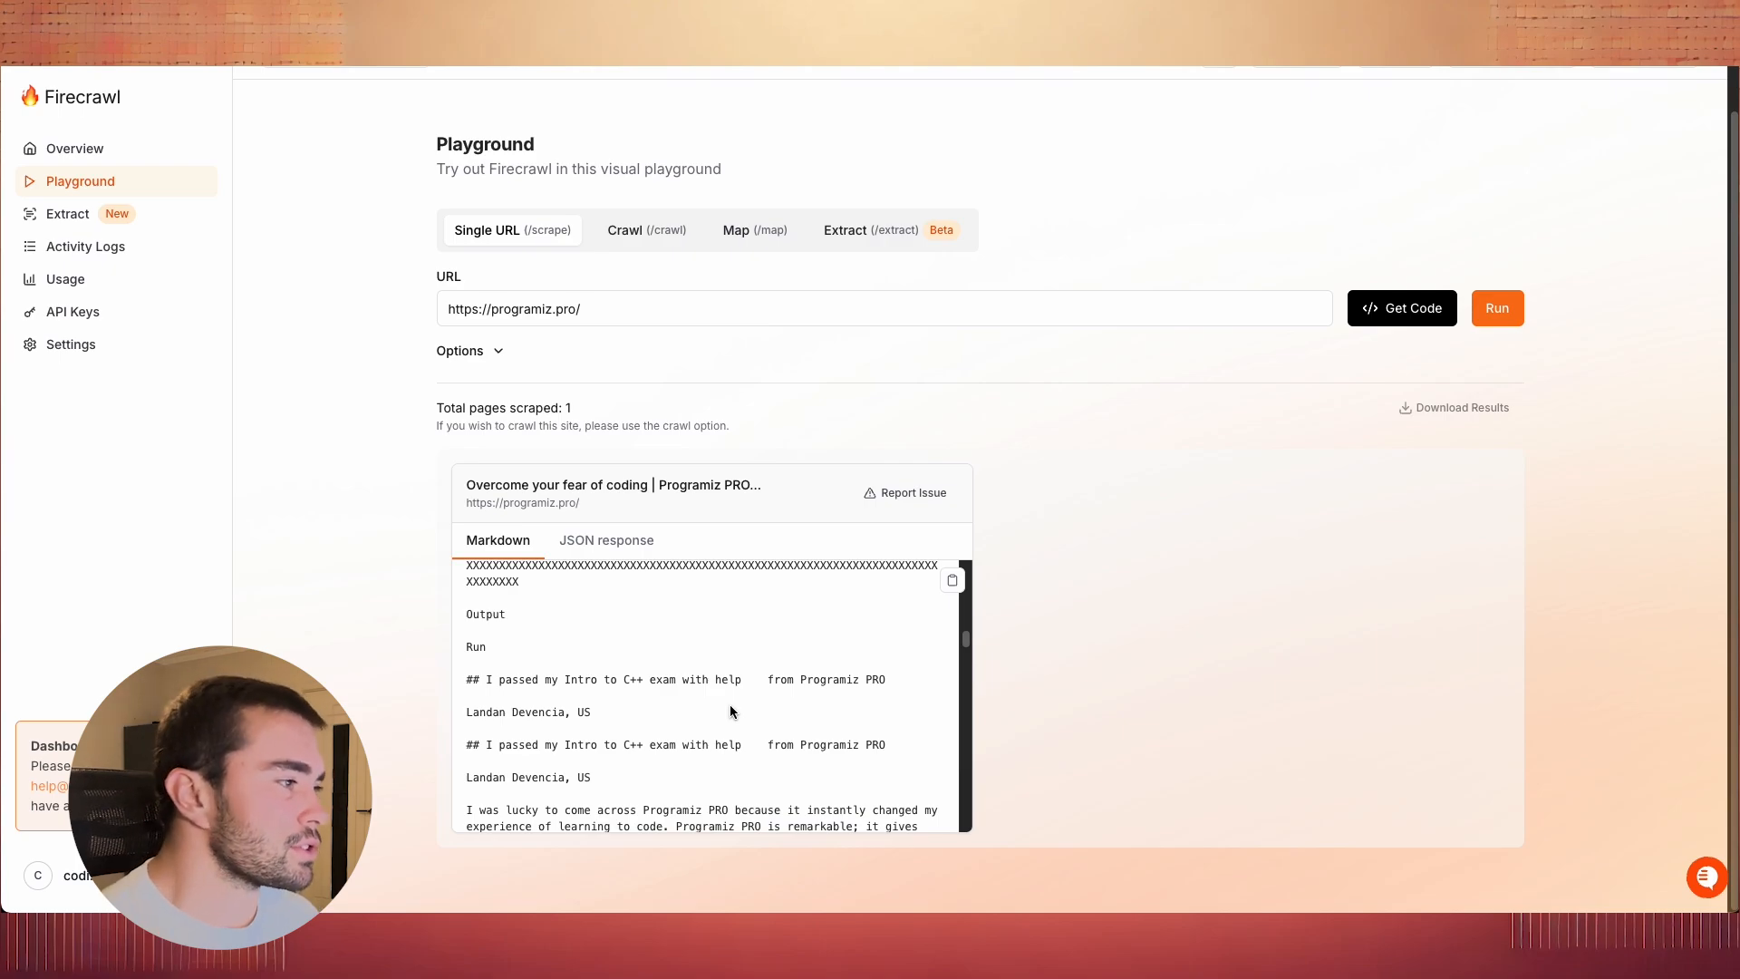
{"action": "scroll", "coordinate": [699, 707], "scroll_direction": "down", "scroll_amount": 5}
{"action": "scroll", "coordinate": [748, 711], "scroll_direction": "down", "scroll_amount": 5}
{"action": "scroll", "coordinate": [749, 712], "scroll_direction": "down", "scroll_amount": 10}
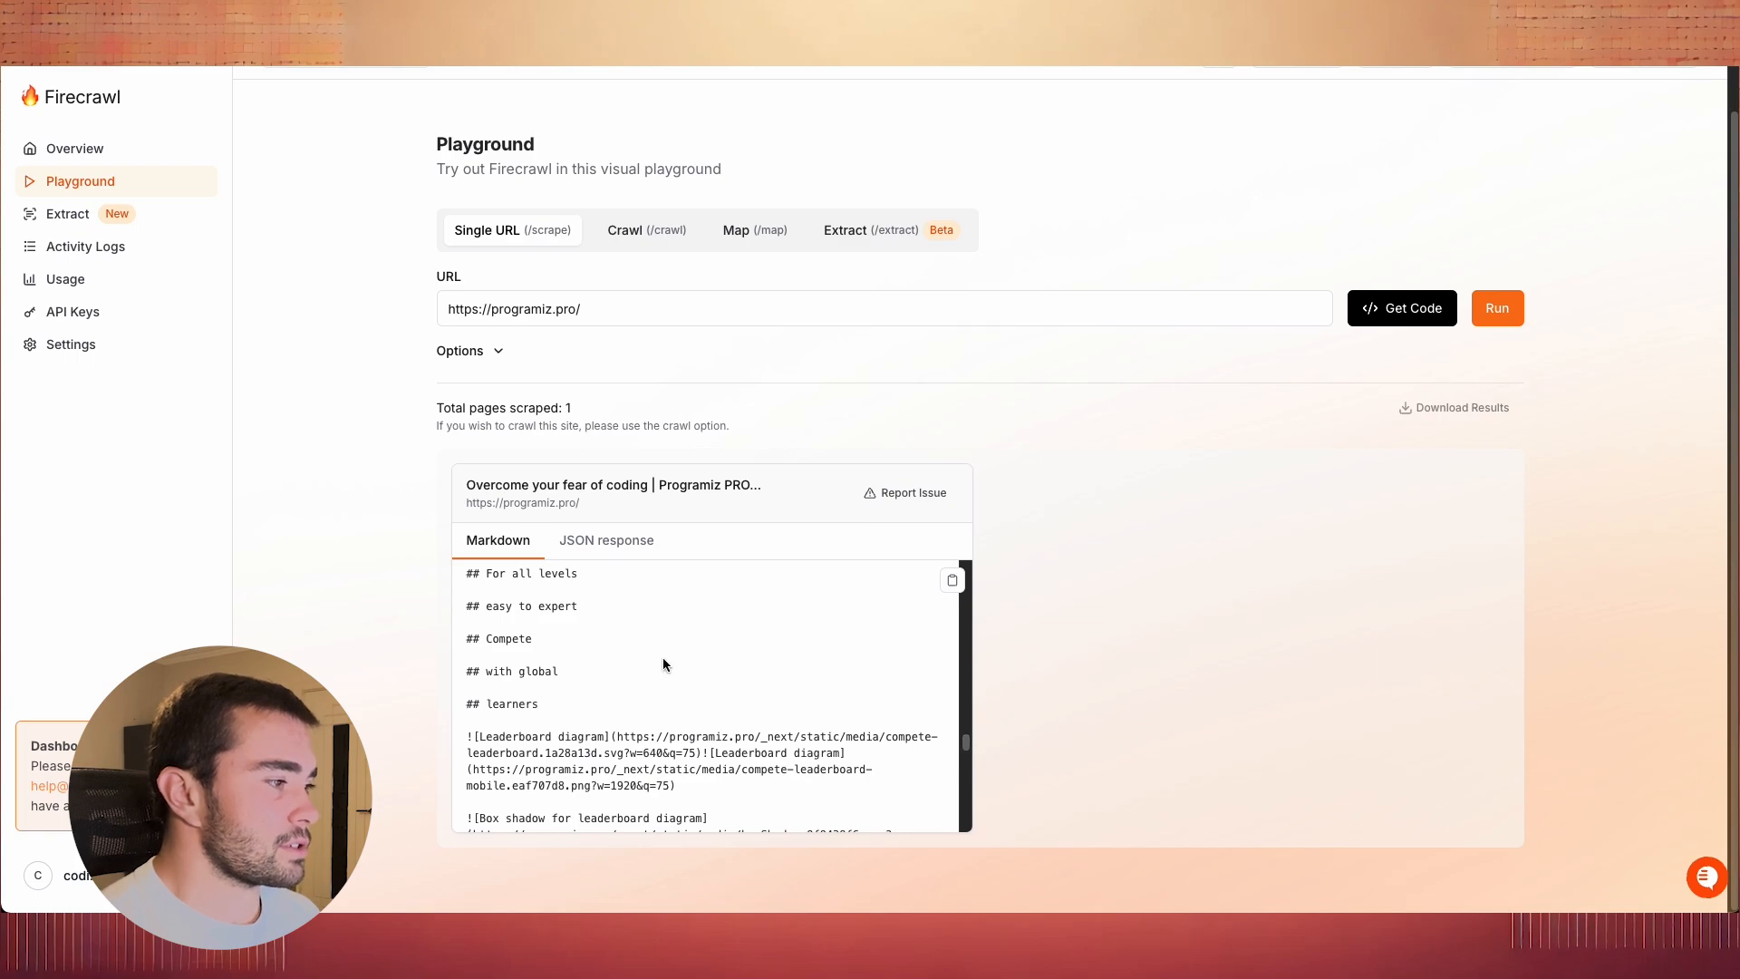
{"action": "scroll", "coordinate": [699, 585], "scroll_direction": "down", "scroll_amount": 15}
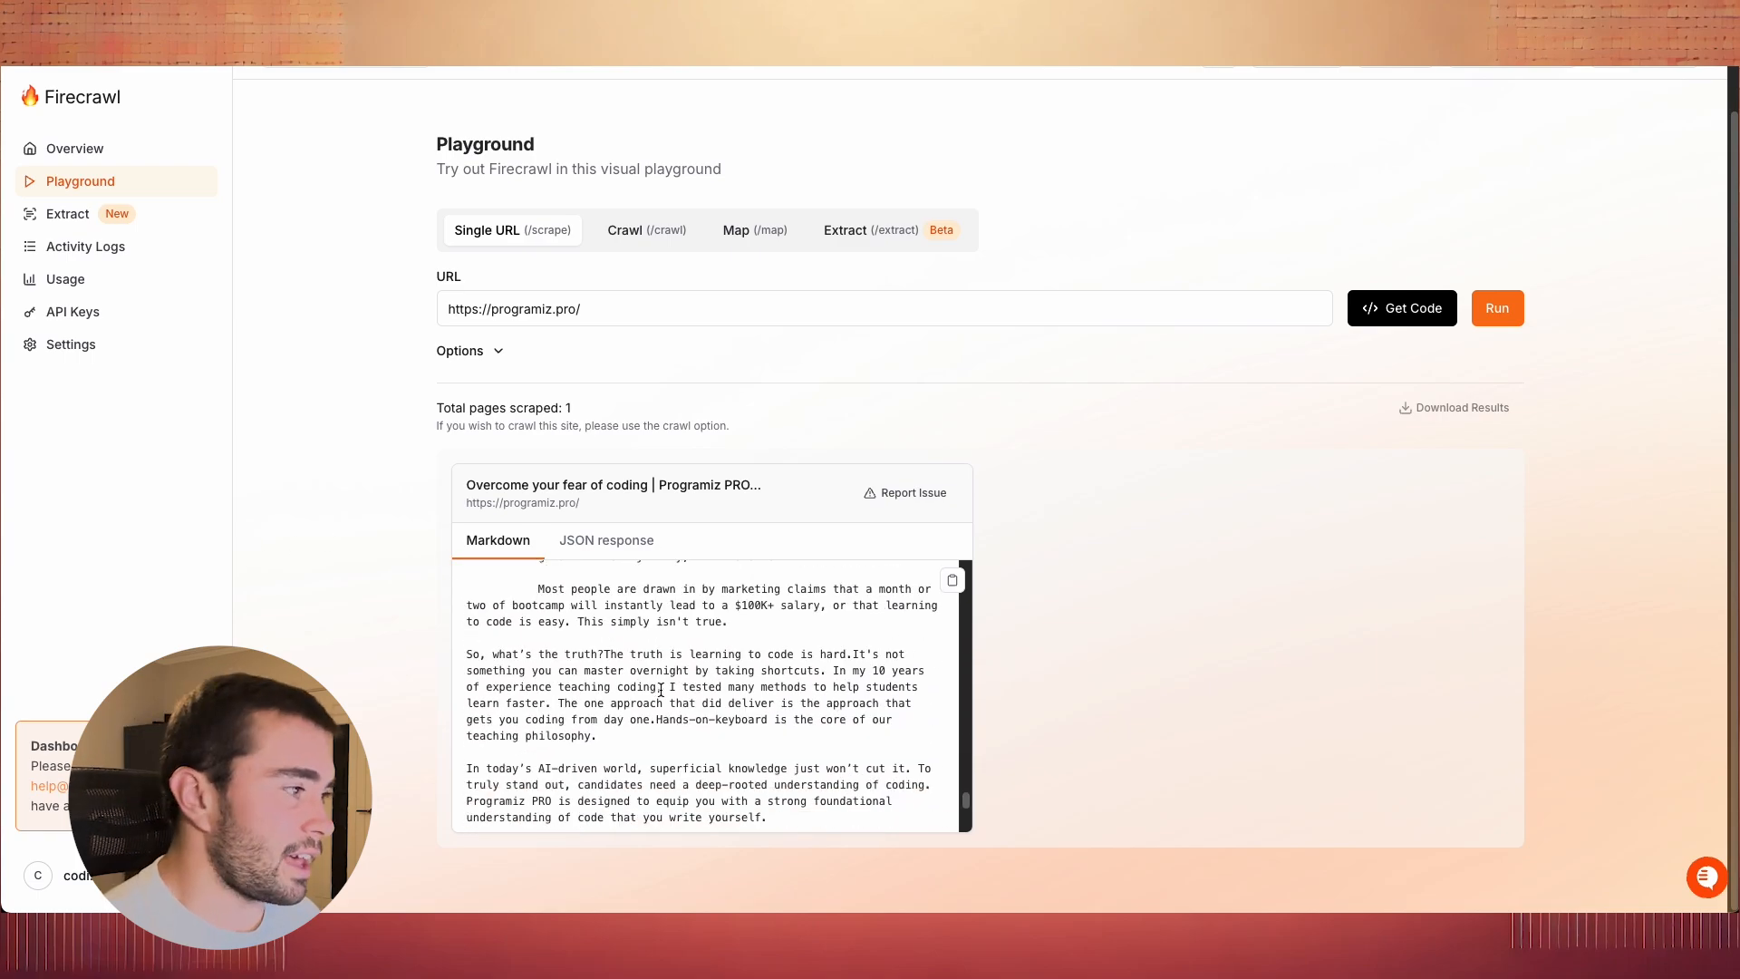
{"action": "scroll", "coordinate": [661, 691], "scroll_direction": "down", "scroll_amount": 10}
{"action": "scroll", "coordinate": [662, 675], "scroll_direction": "up", "scroll_amount": 20}
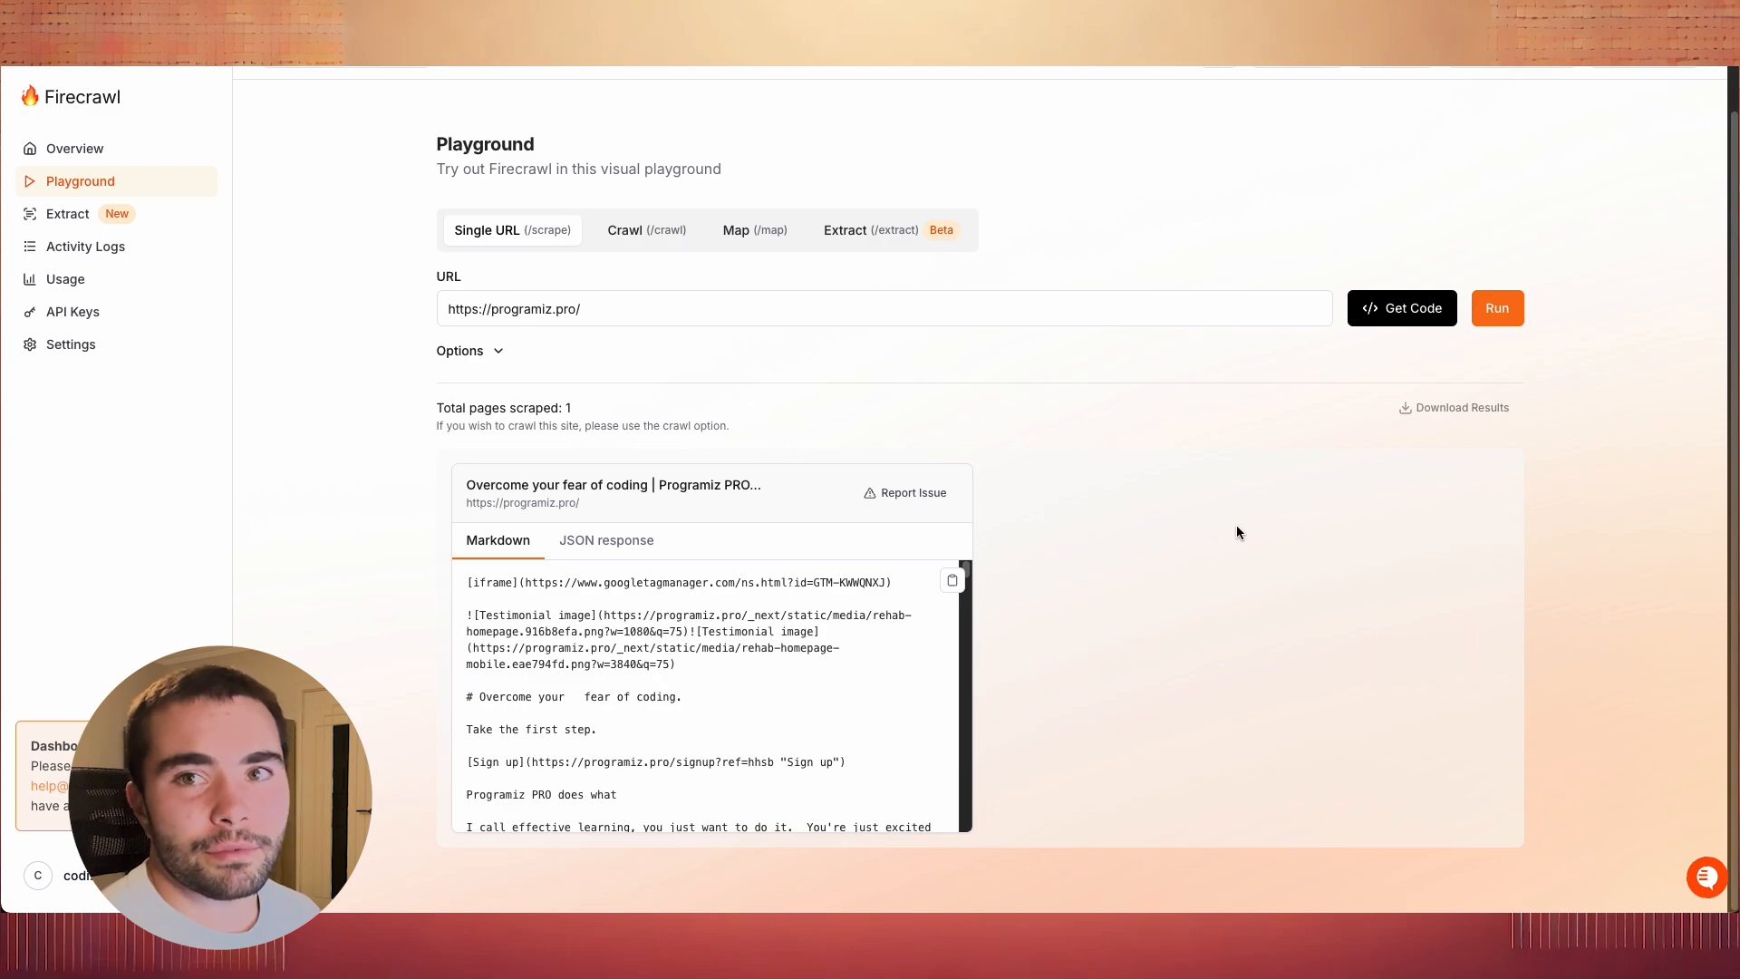
{"action": "scroll", "coordinate": [712, 698], "scroll_direction": "down", "scroll_amount": 5}
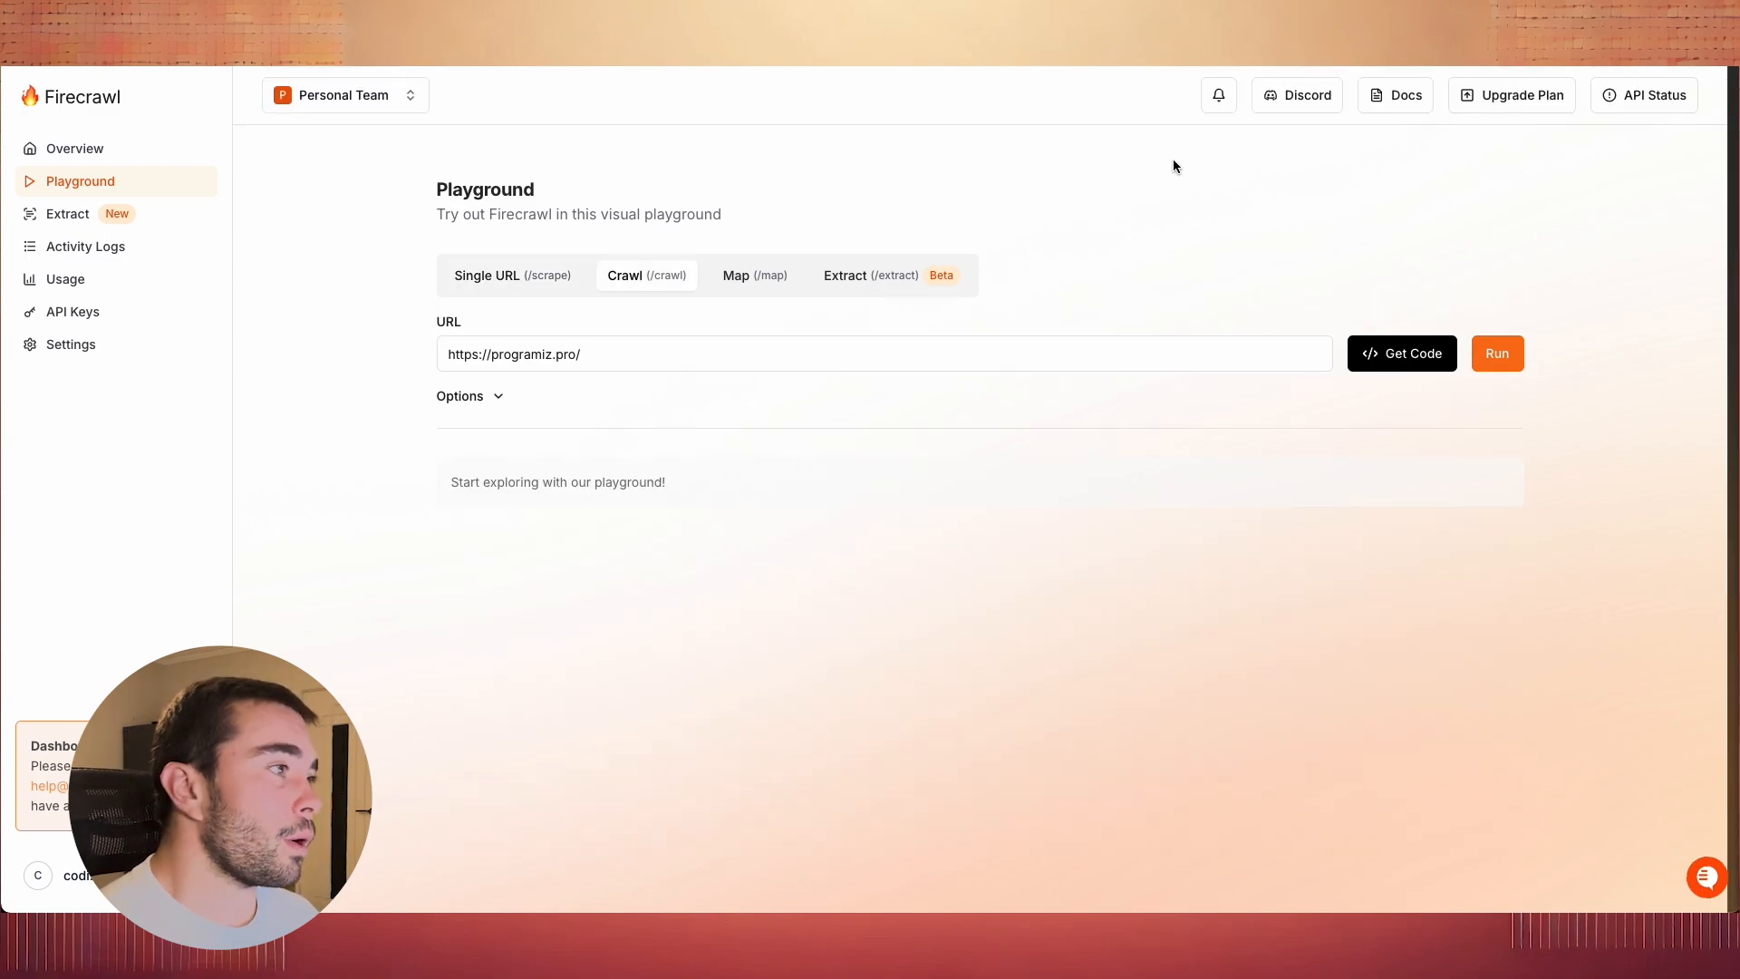
{"action": "left_click", "coordinate": [1498, 354]}
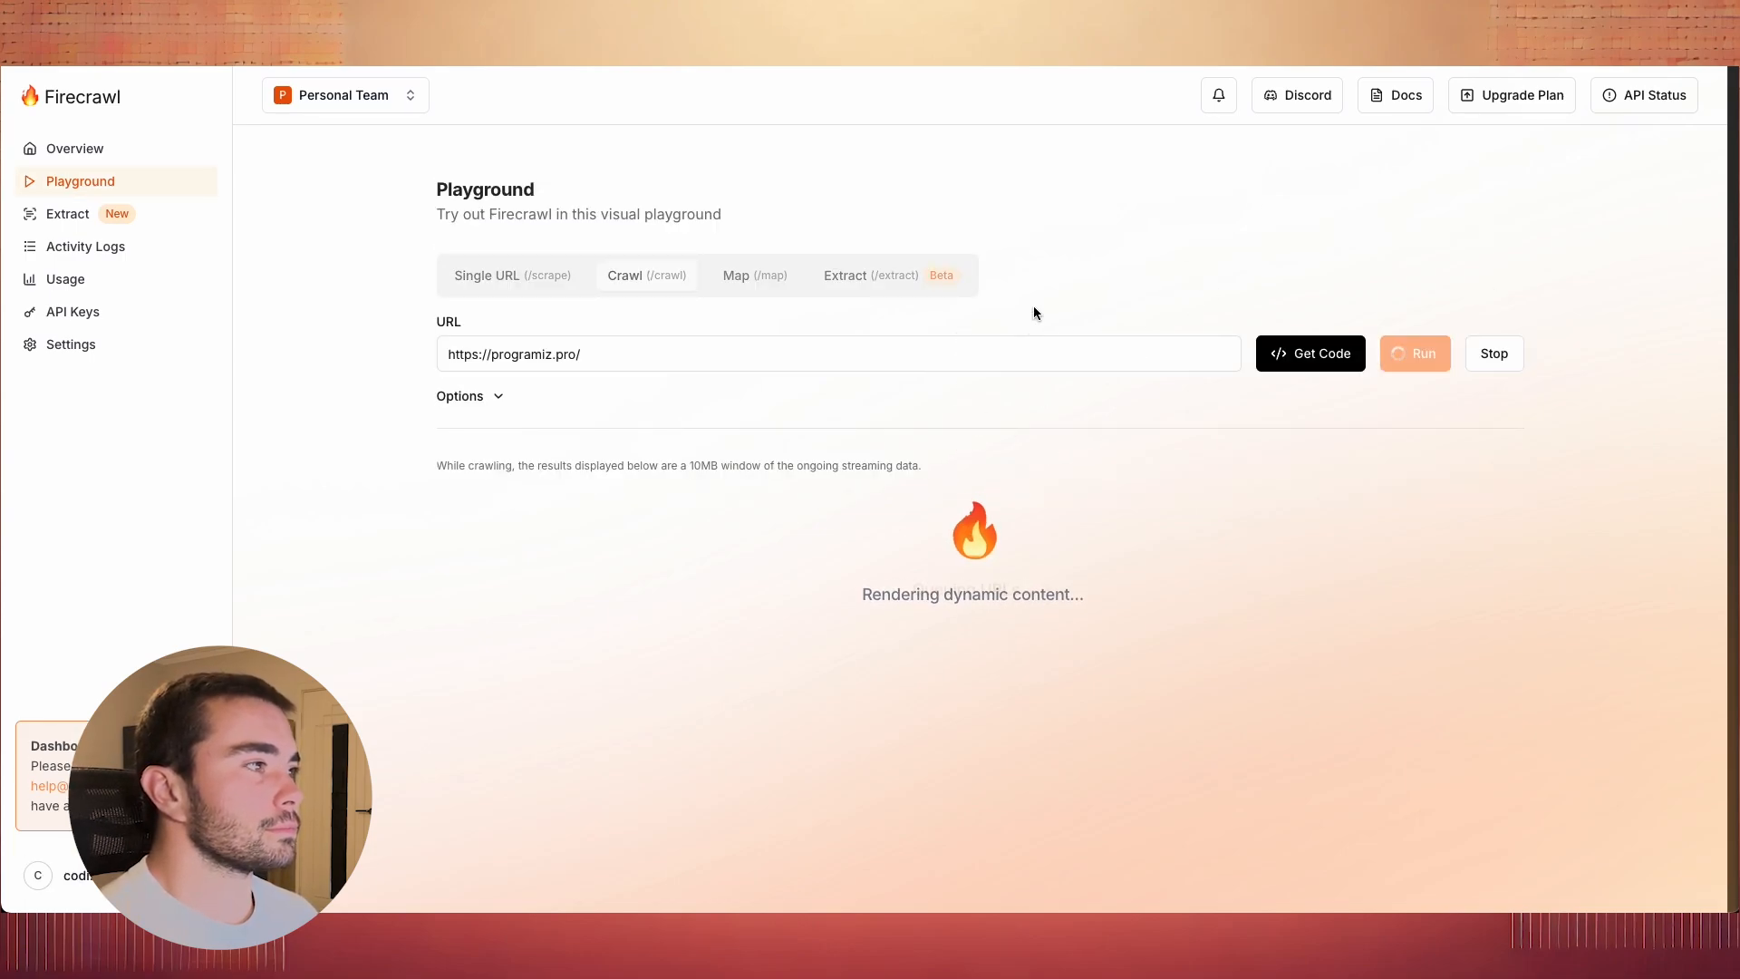
{"action": "scroll", "coordinate": [1008, 415], "scroll_direction": "down", "scroll_amount": 1}
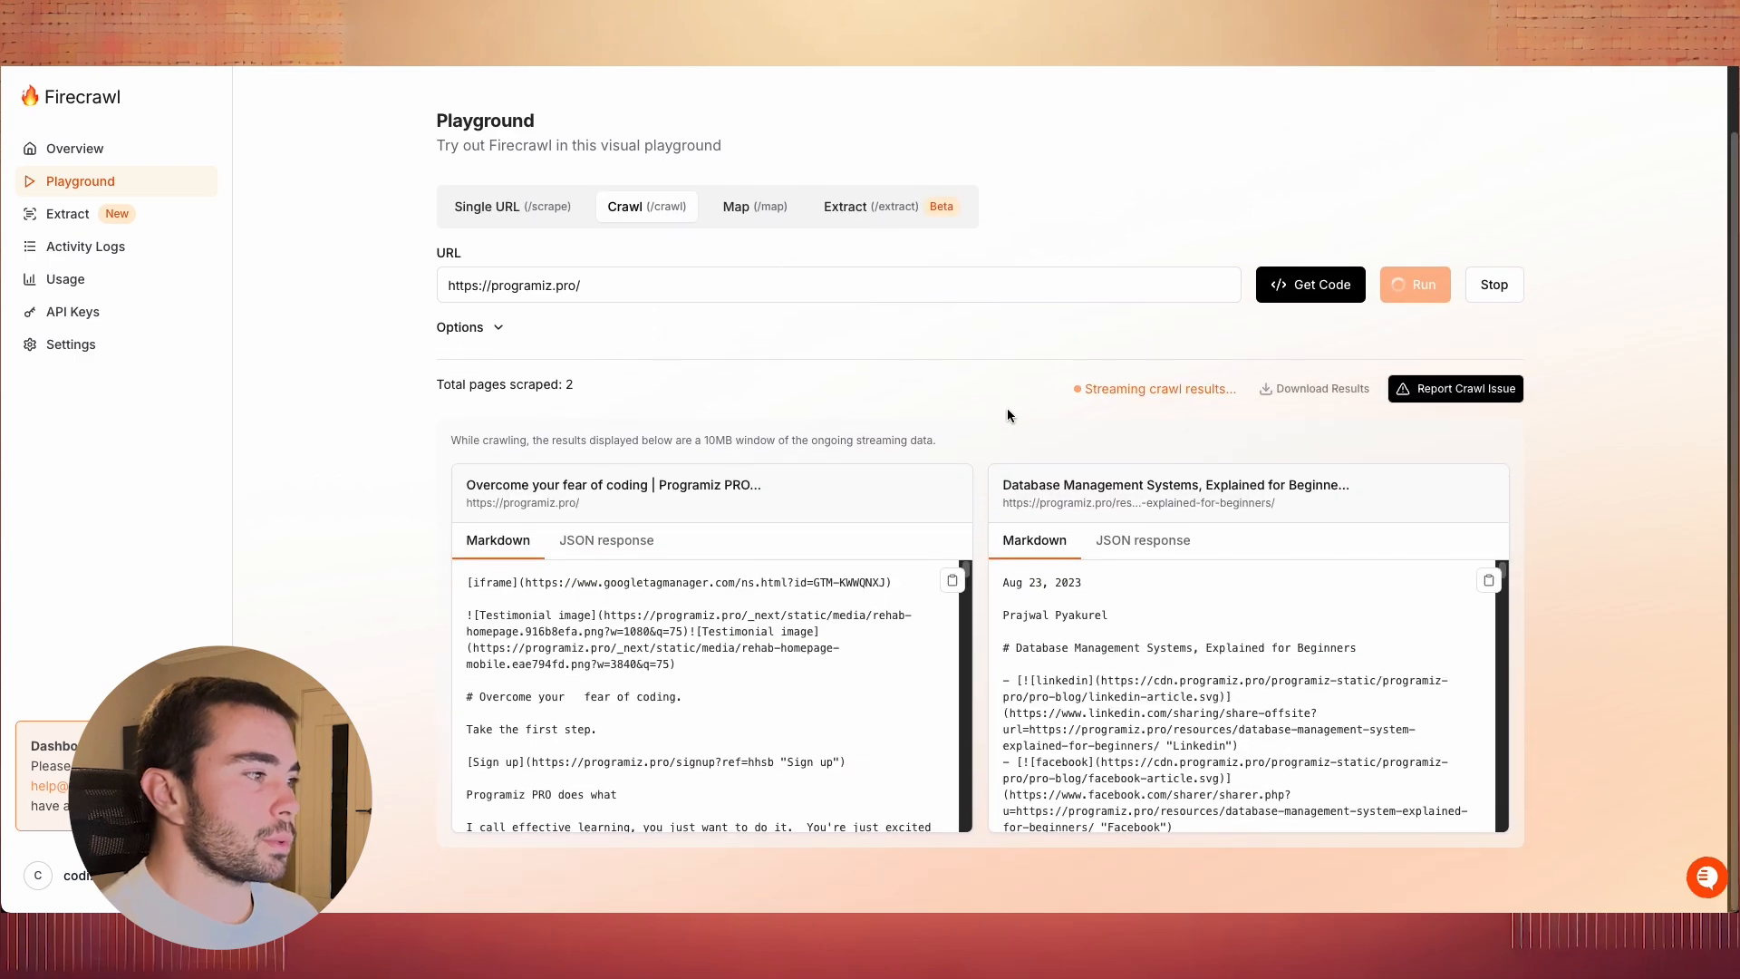
{"action": "scroll", "coordinate": [686, 636], "scroll_direction": "down", "scroll_amount": 8}
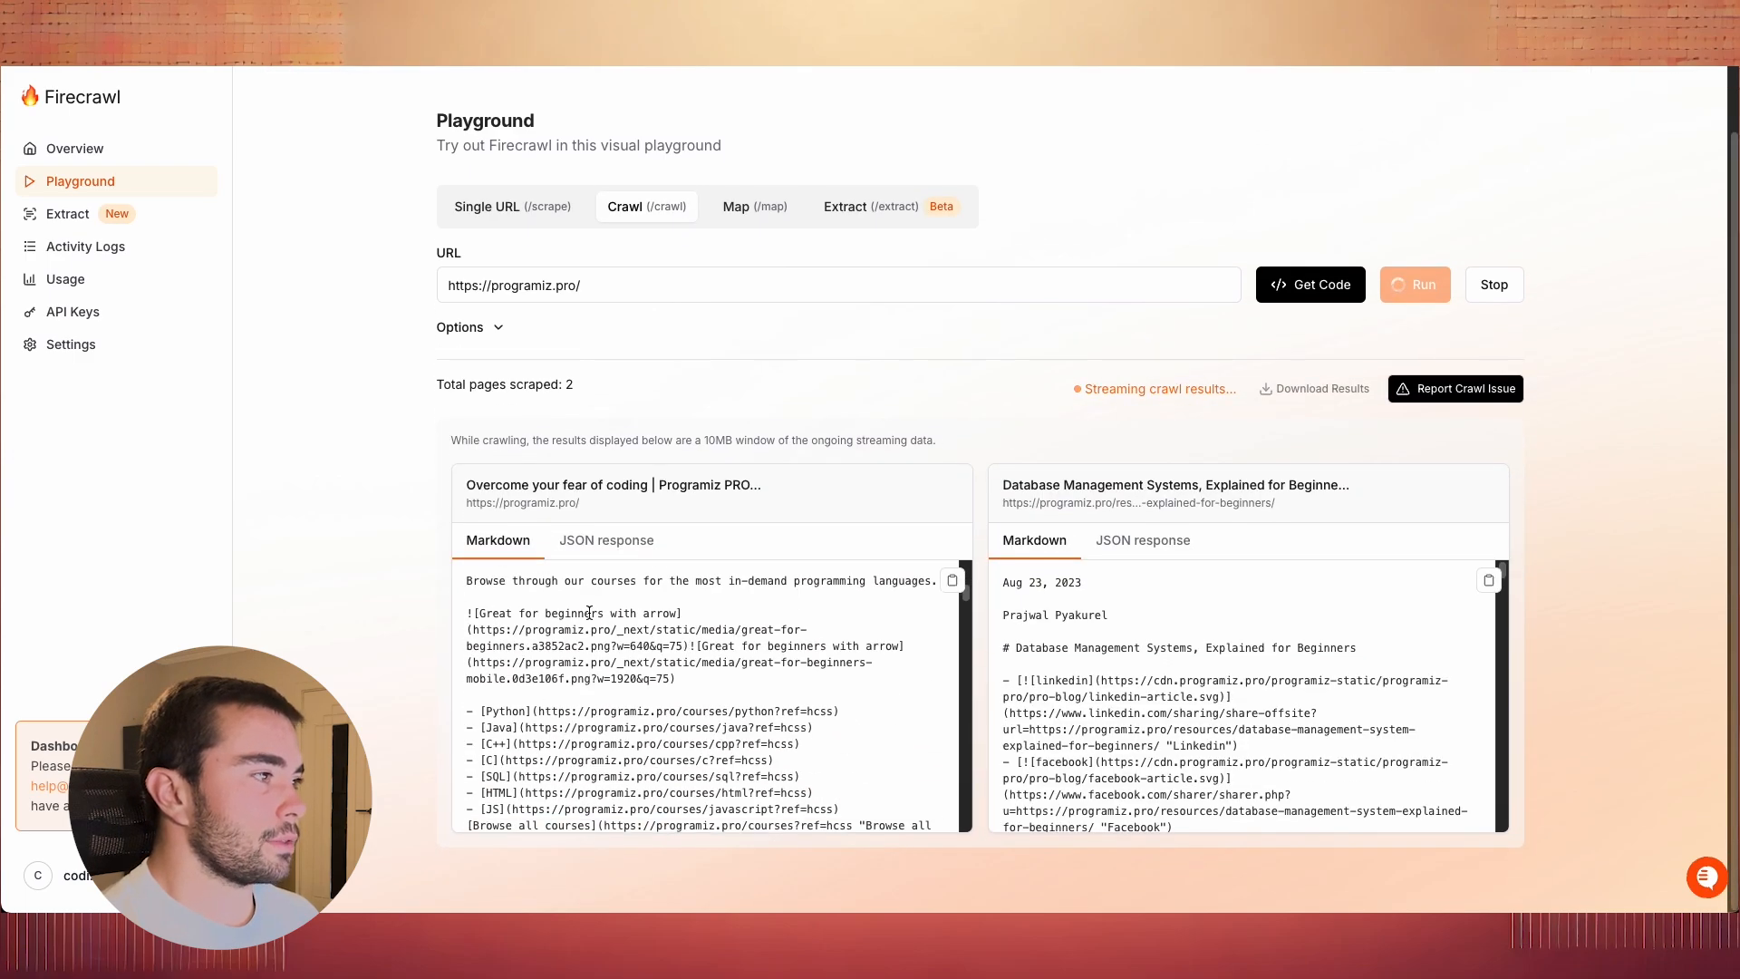
{"action": "scroll", "coordinate": [764, 627], "scroll_direction": "up", "scroll_amount": 9}
{"action": "scroll", "coordinate": [852, 571], "scroll_direction": "up", "scroll_amount": 1}
{"action": "scroll", "coordinate": [998, 453], "scroll_direction": "down", "scroll_amount": 2}
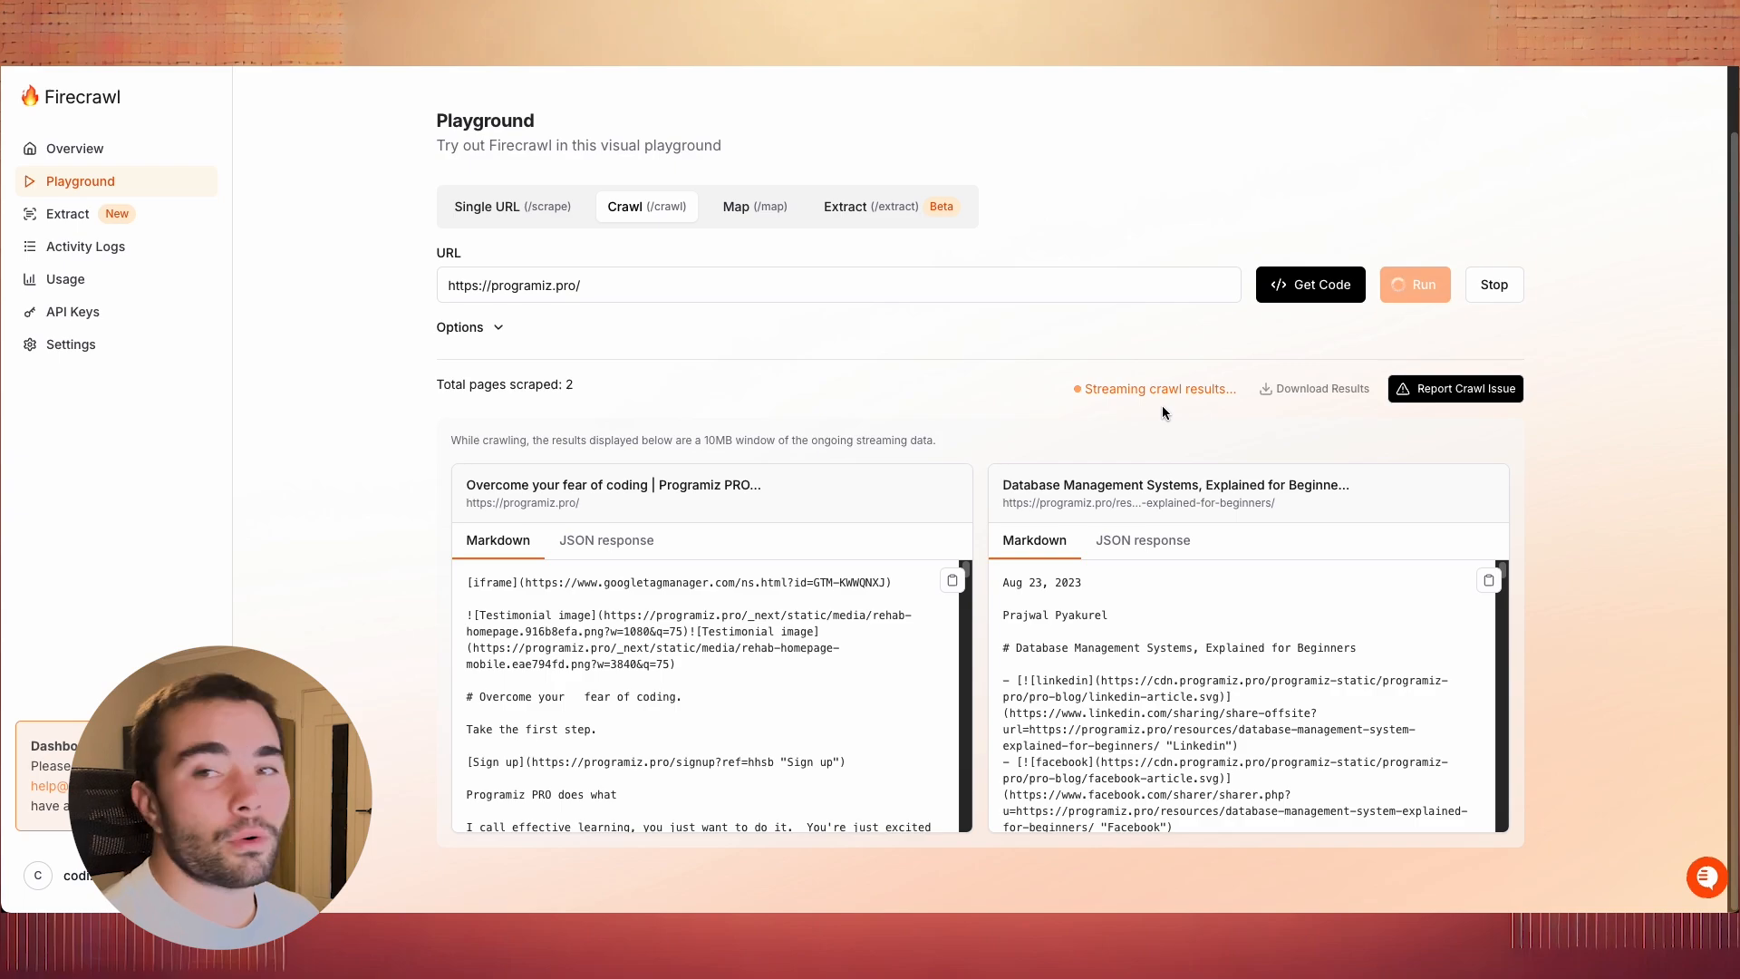
{"action": "scroll", "coordinate": [700, 642], "scroll_direction": "down", "scroll_amount": 4}
{"action": "scroll", "coordinate": [701, 643], "scroll_direction": "up", "scroll_amount": 4}
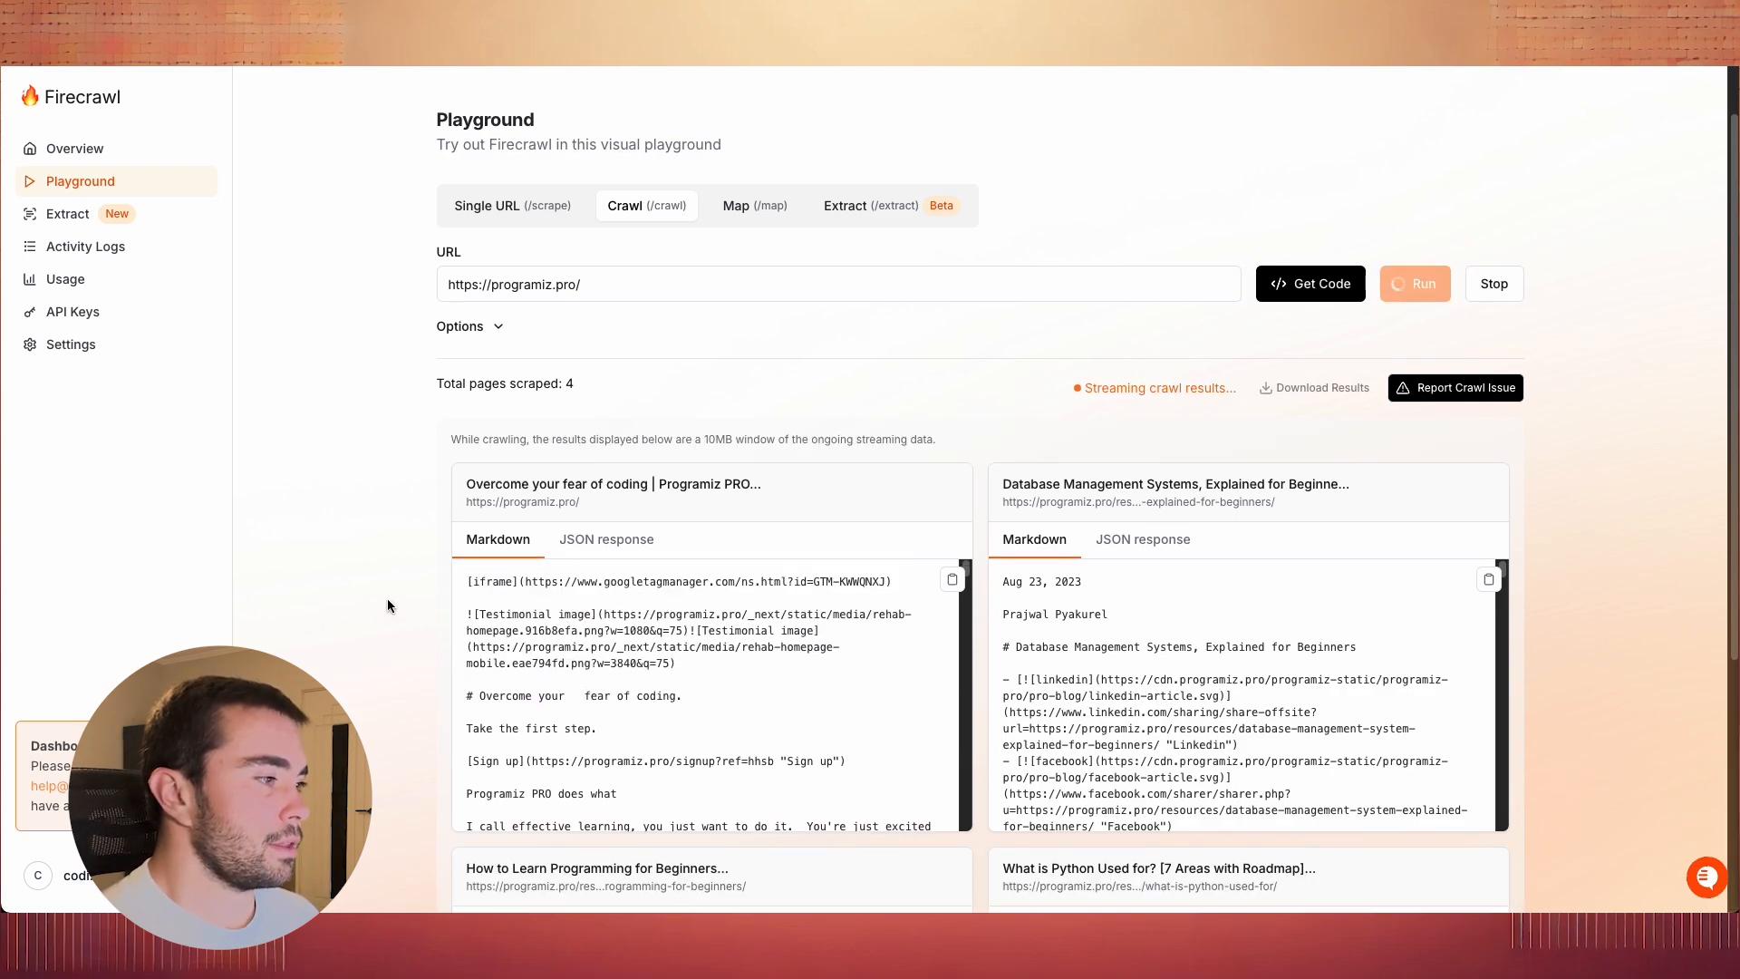
- Browse the crawled pages' Markdown cards, from the home page to the resource articles
{"action": "scroll", "coordinate": [388, 607], "scroll_direction": "down", "scroll_amount": 5}
{"action": "scroll", "coordinate": [626, 507], "scroll_direction": "down", "scroll_amount": 4}
{"action": "scroll", "coordinate": [386, 572], "scroll_direction": "down", "scroll_amount": 2}
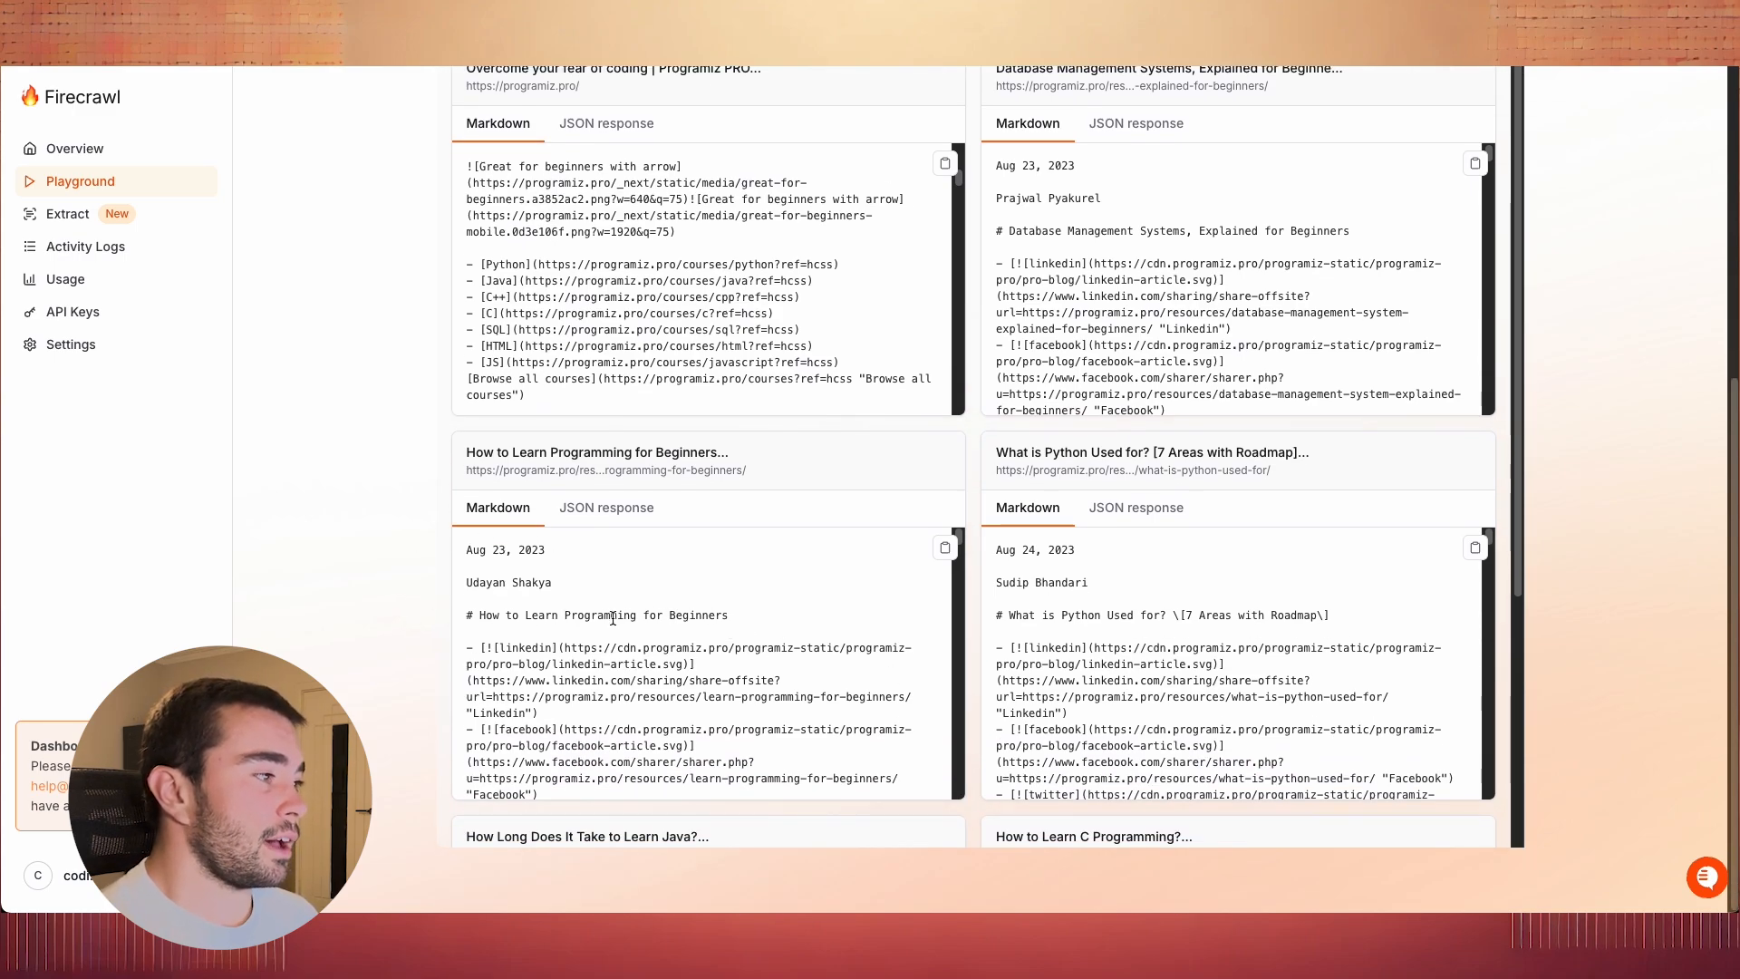
{"action": "scroll", "coordinate": [703, 628], "scroll_direction": "down", "scroll_amount": 5}
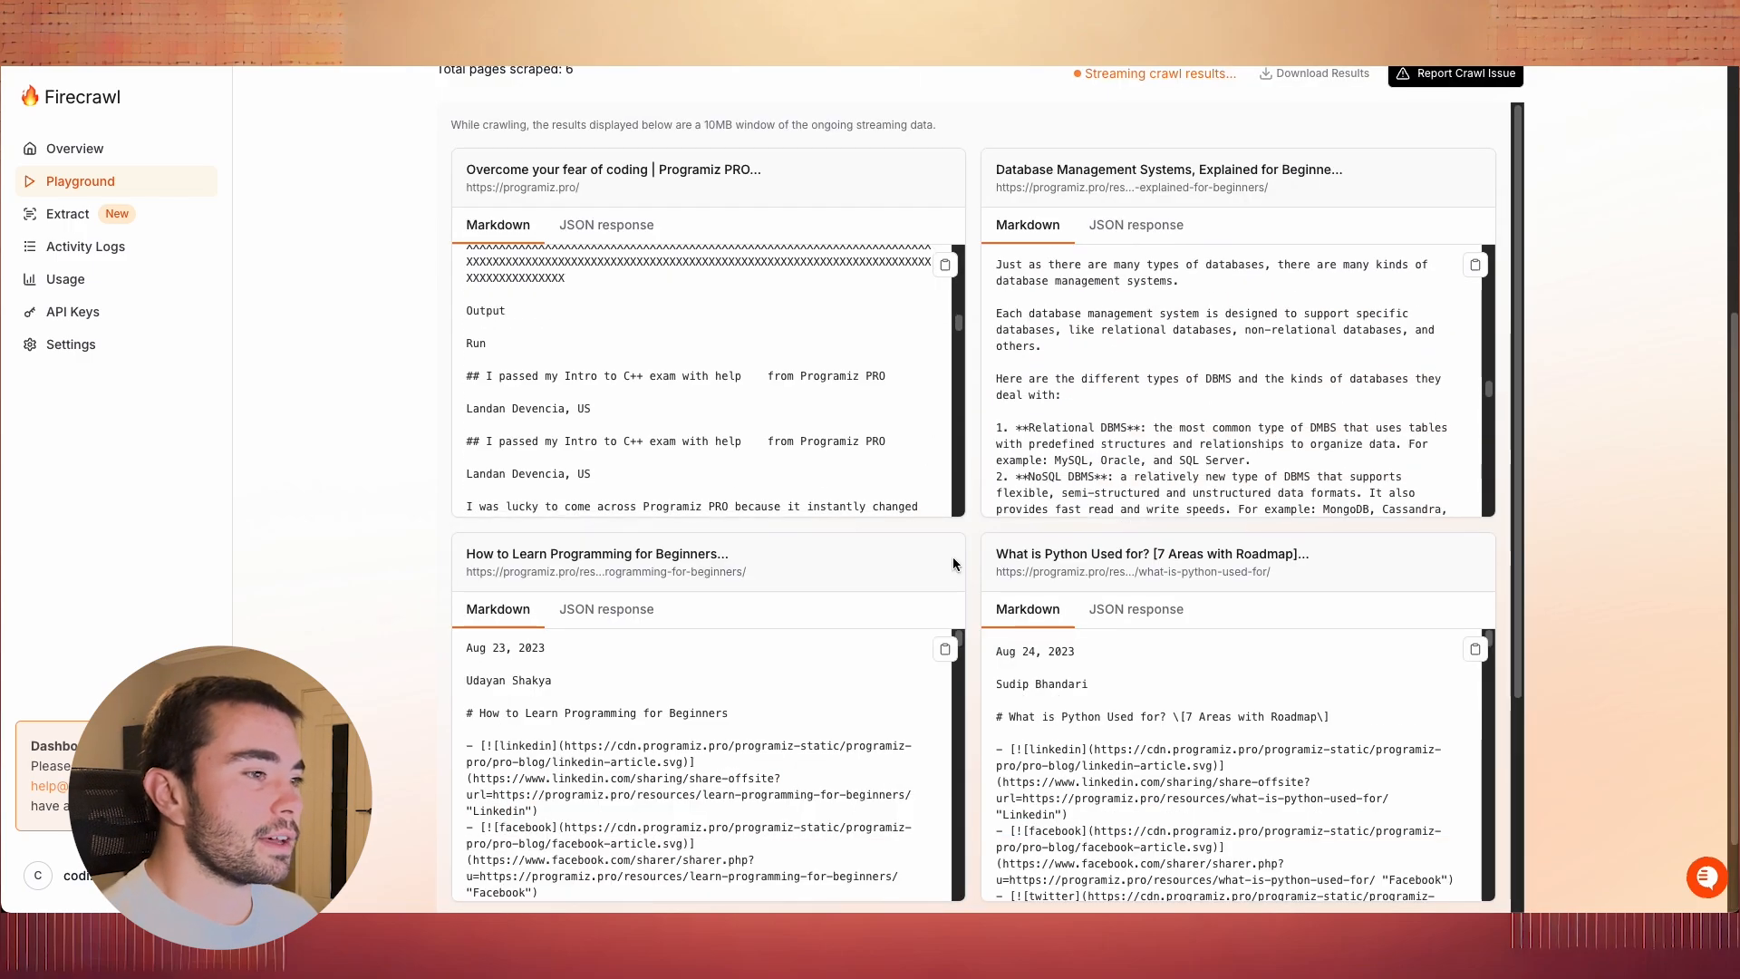
{"action": "scroll", "coordinate": [934, 471], "scroll_direction": "down", "scroll_amount": 5}
{"action": "scroll", "coordinate": [966, 420], "scroll_direction": "up", "scroll_amount": 2}
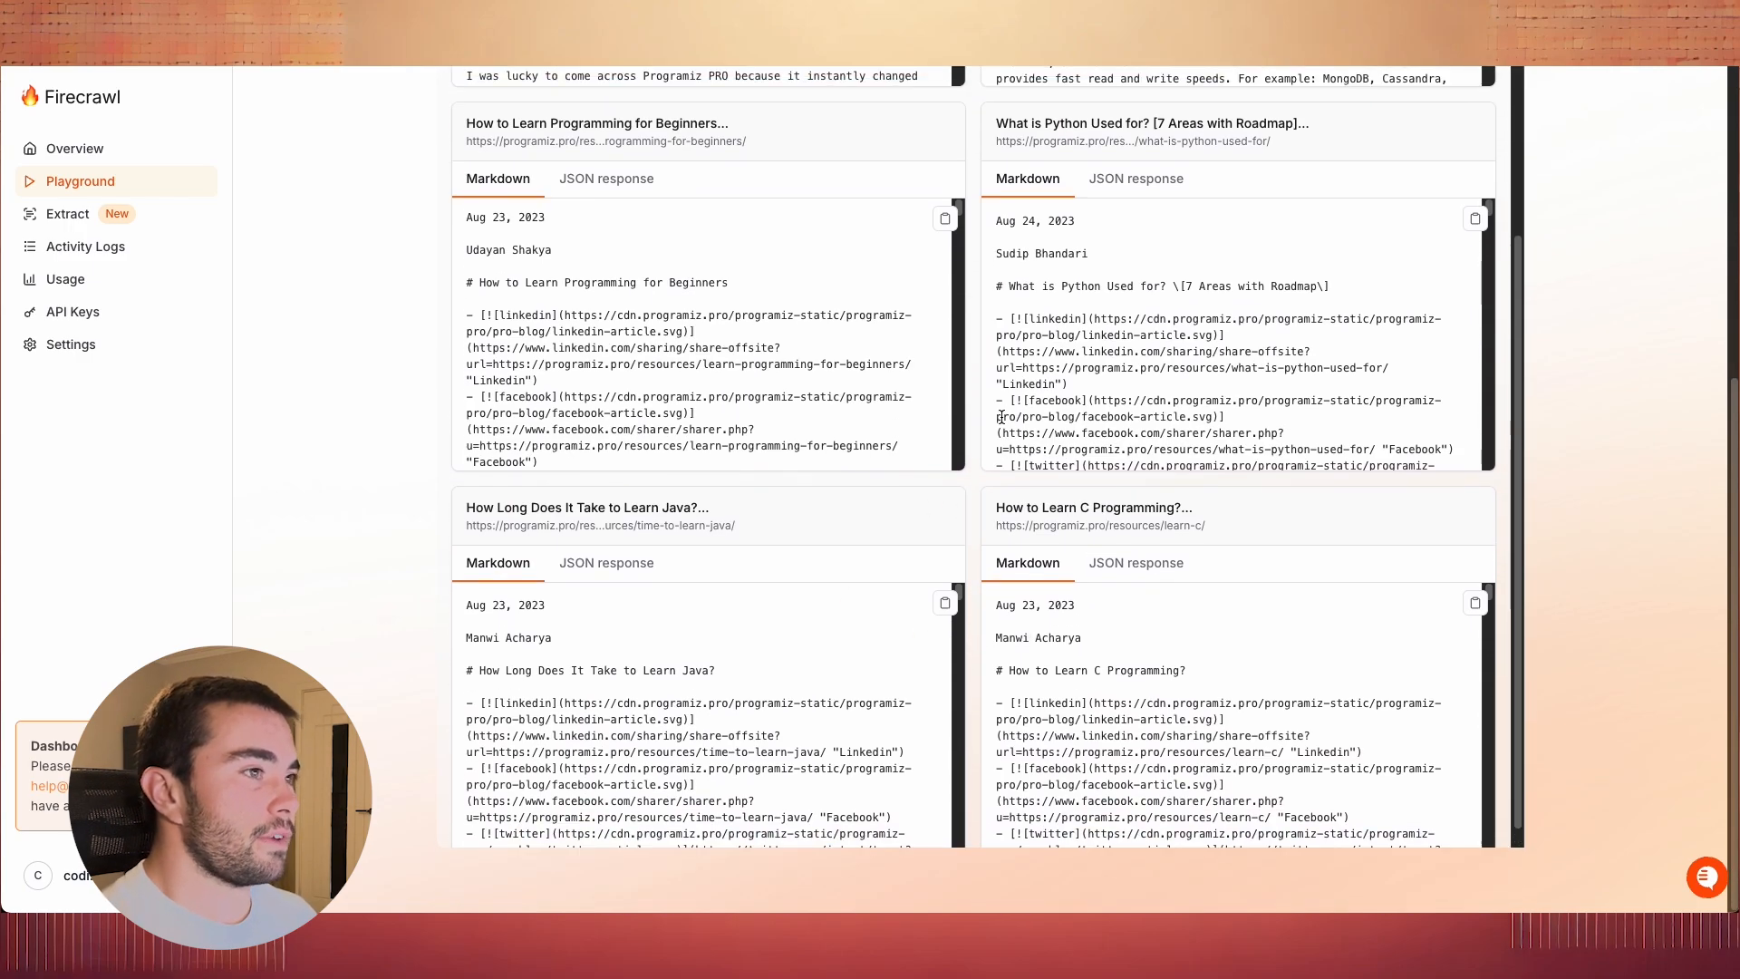
{"action": "triple_click", "coordinate": [1128, 655]}
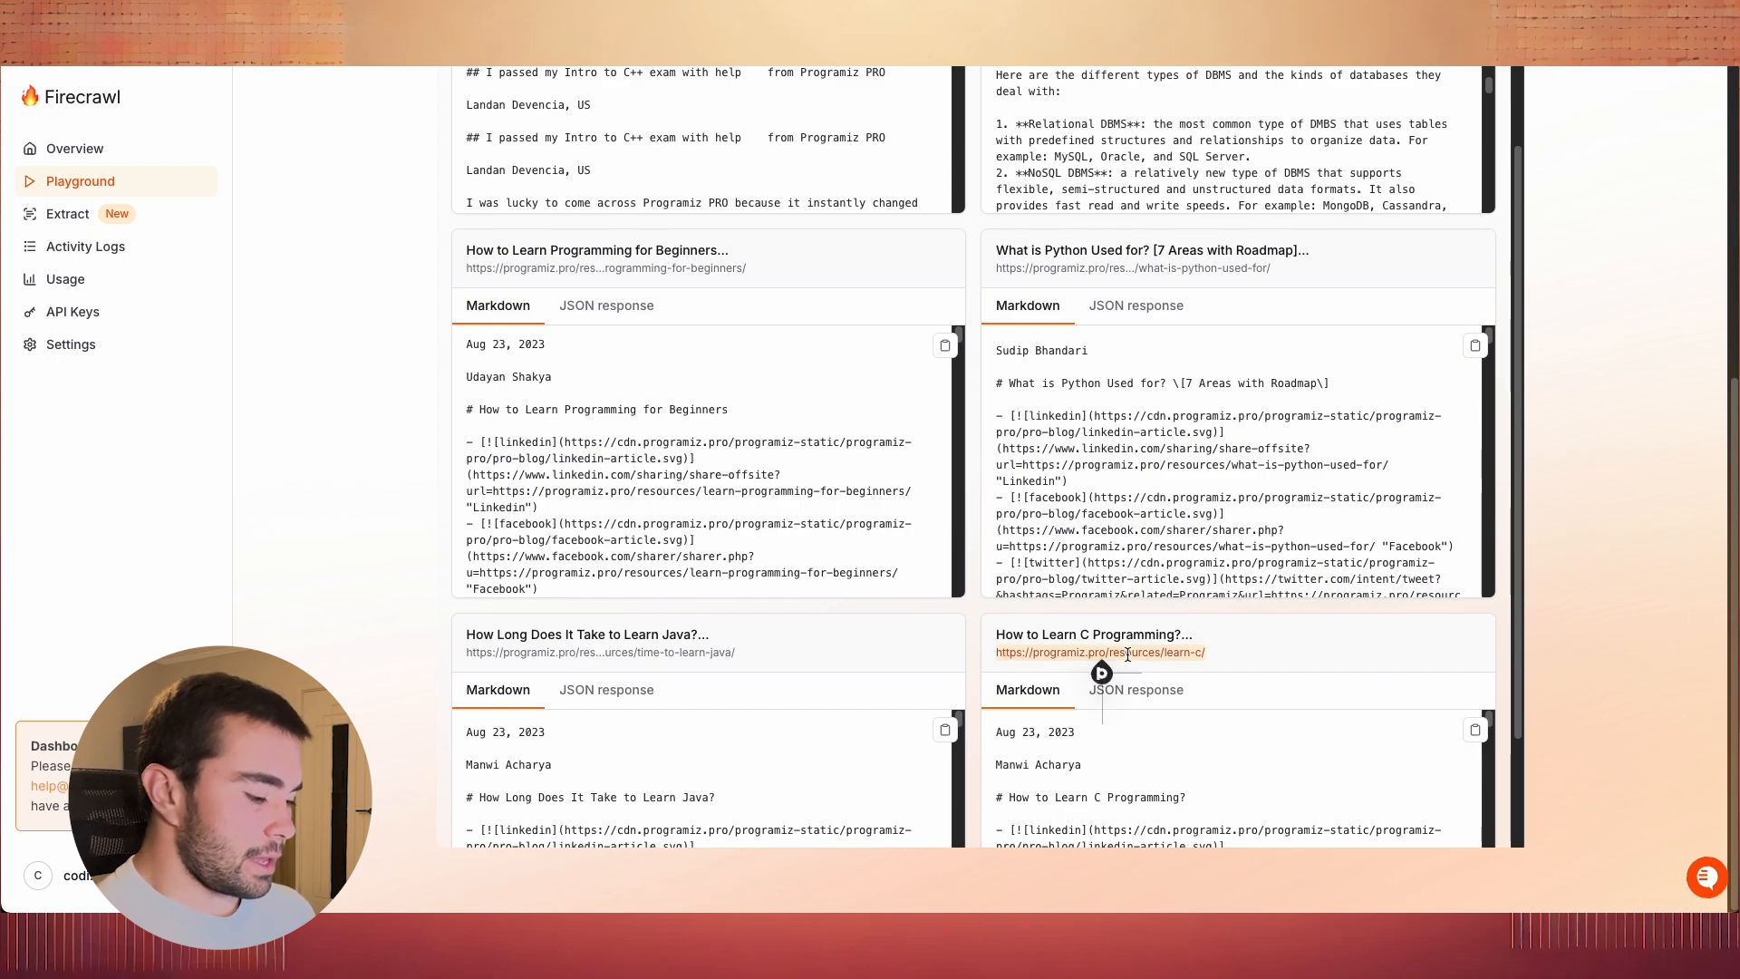
{"action": "key", "text": "super+t"}
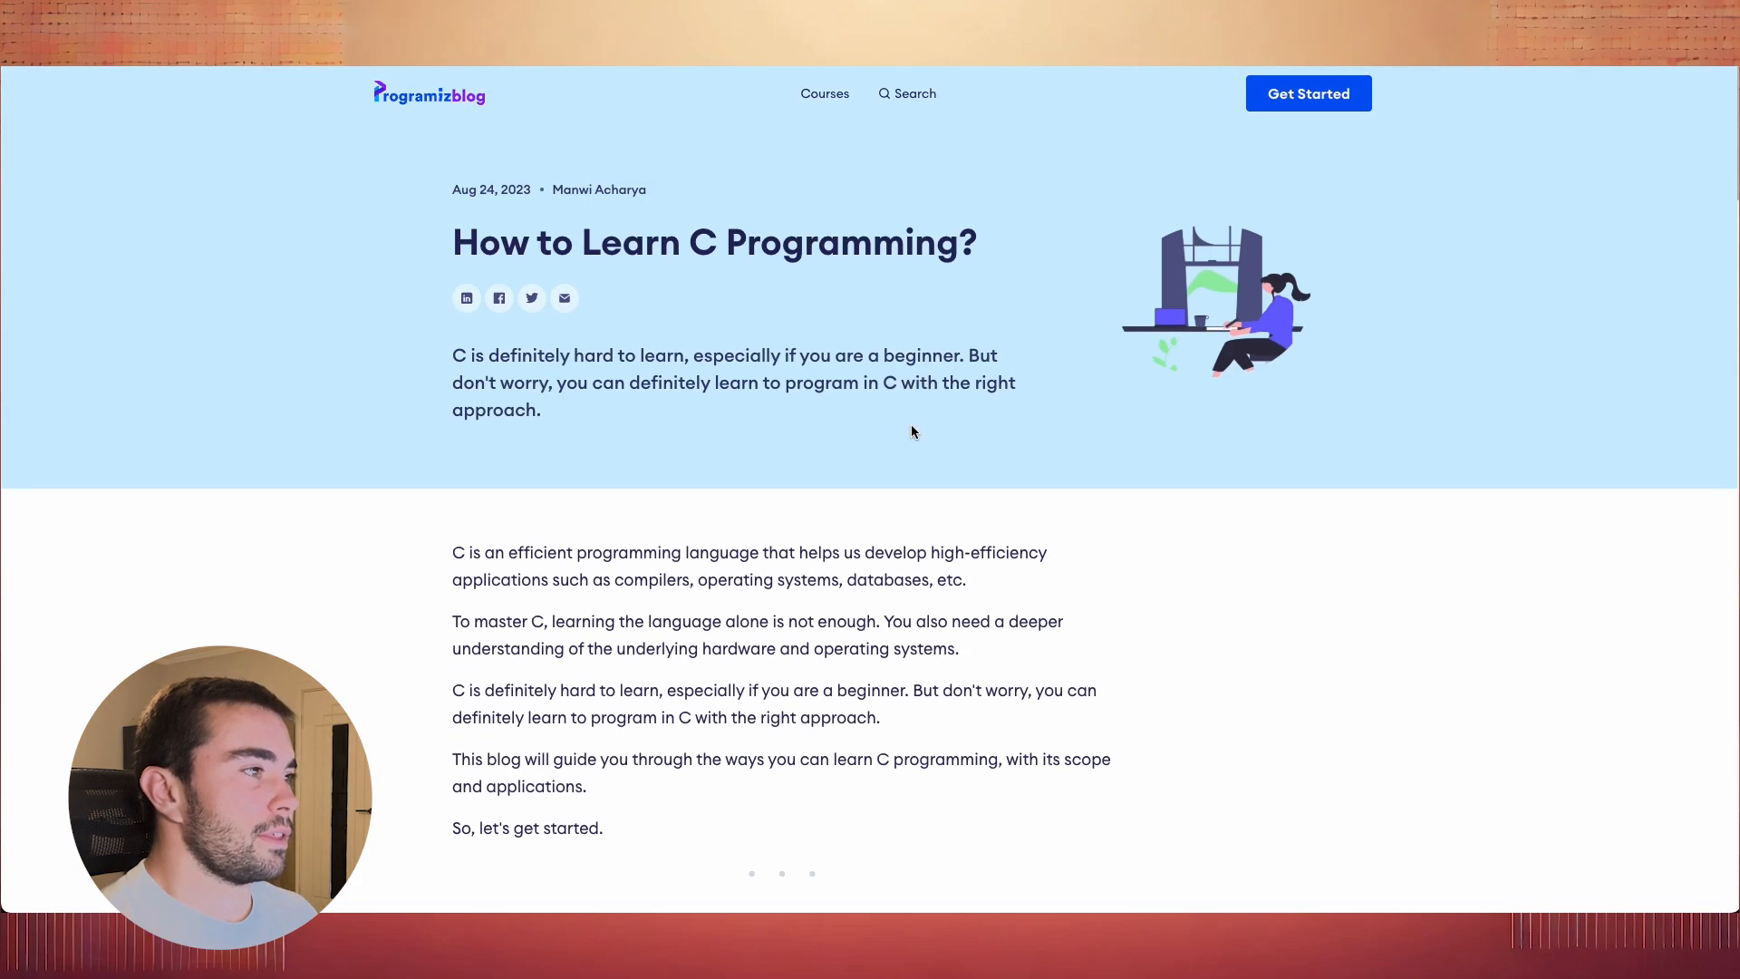
{"action": "left_click_drag", "start_coordinate": [456, 245], "coordinate": [1086, 256]}
{"action": "left_click", "coordinate": [1014, 258]}
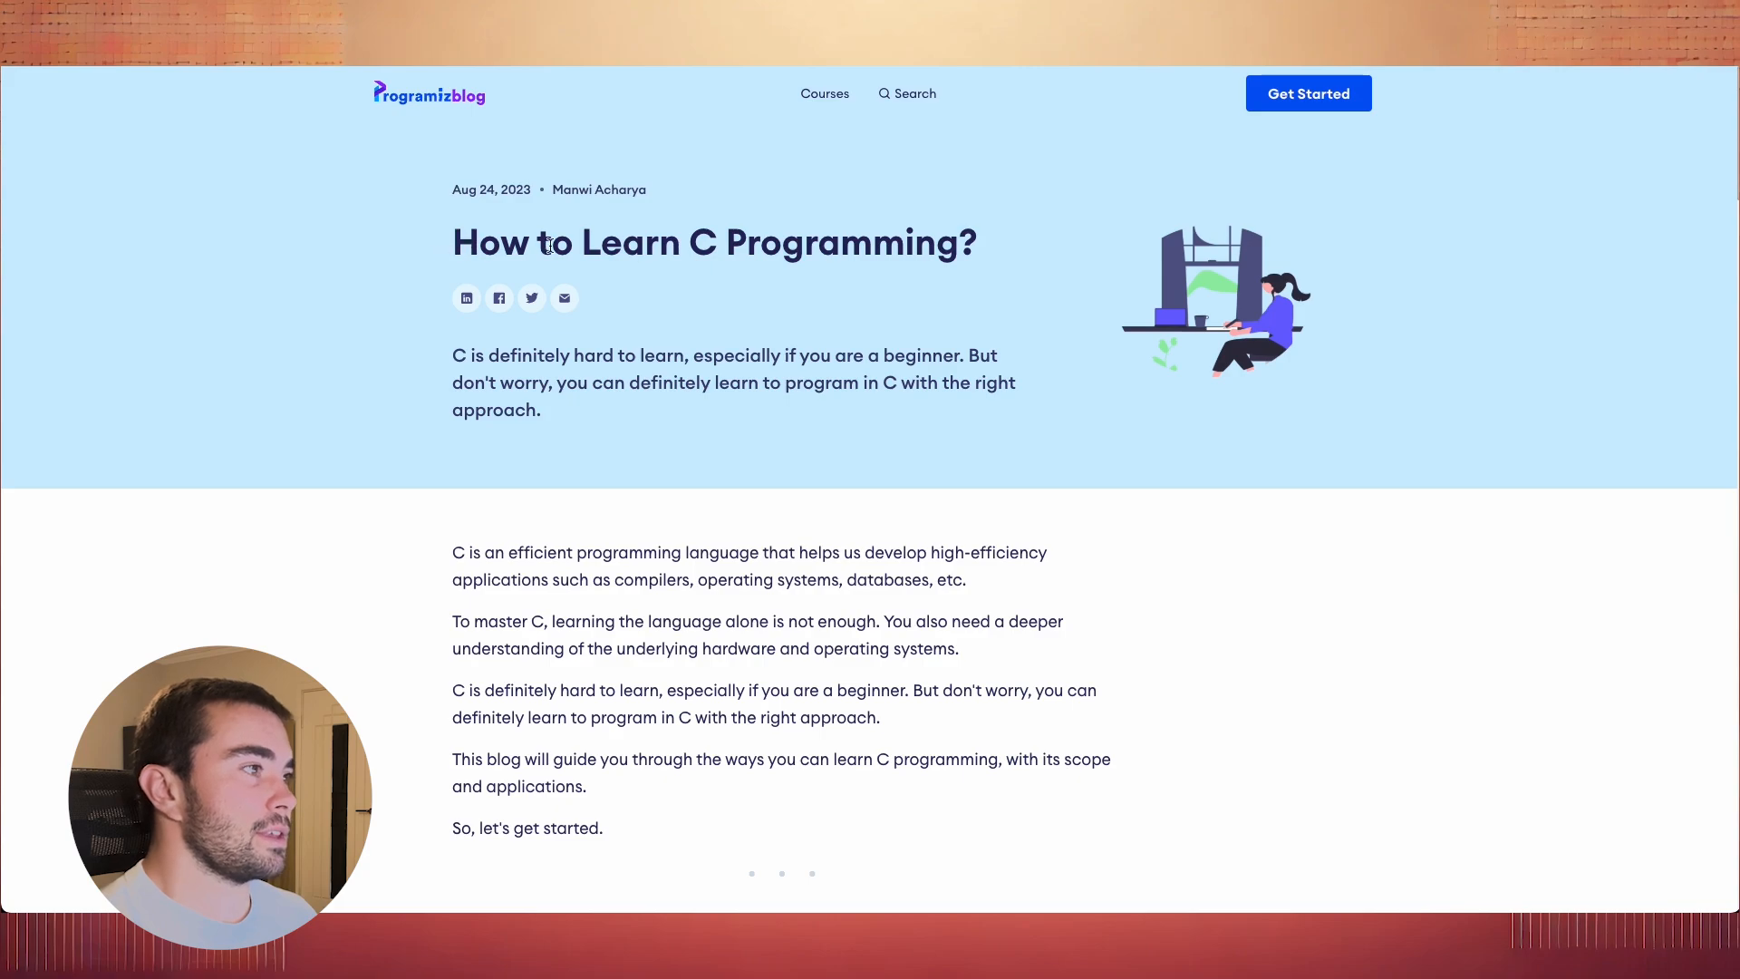
{"action": "left_click_drag", "start_coordinate": [454, 243], "coordinate": [1001, 257]}
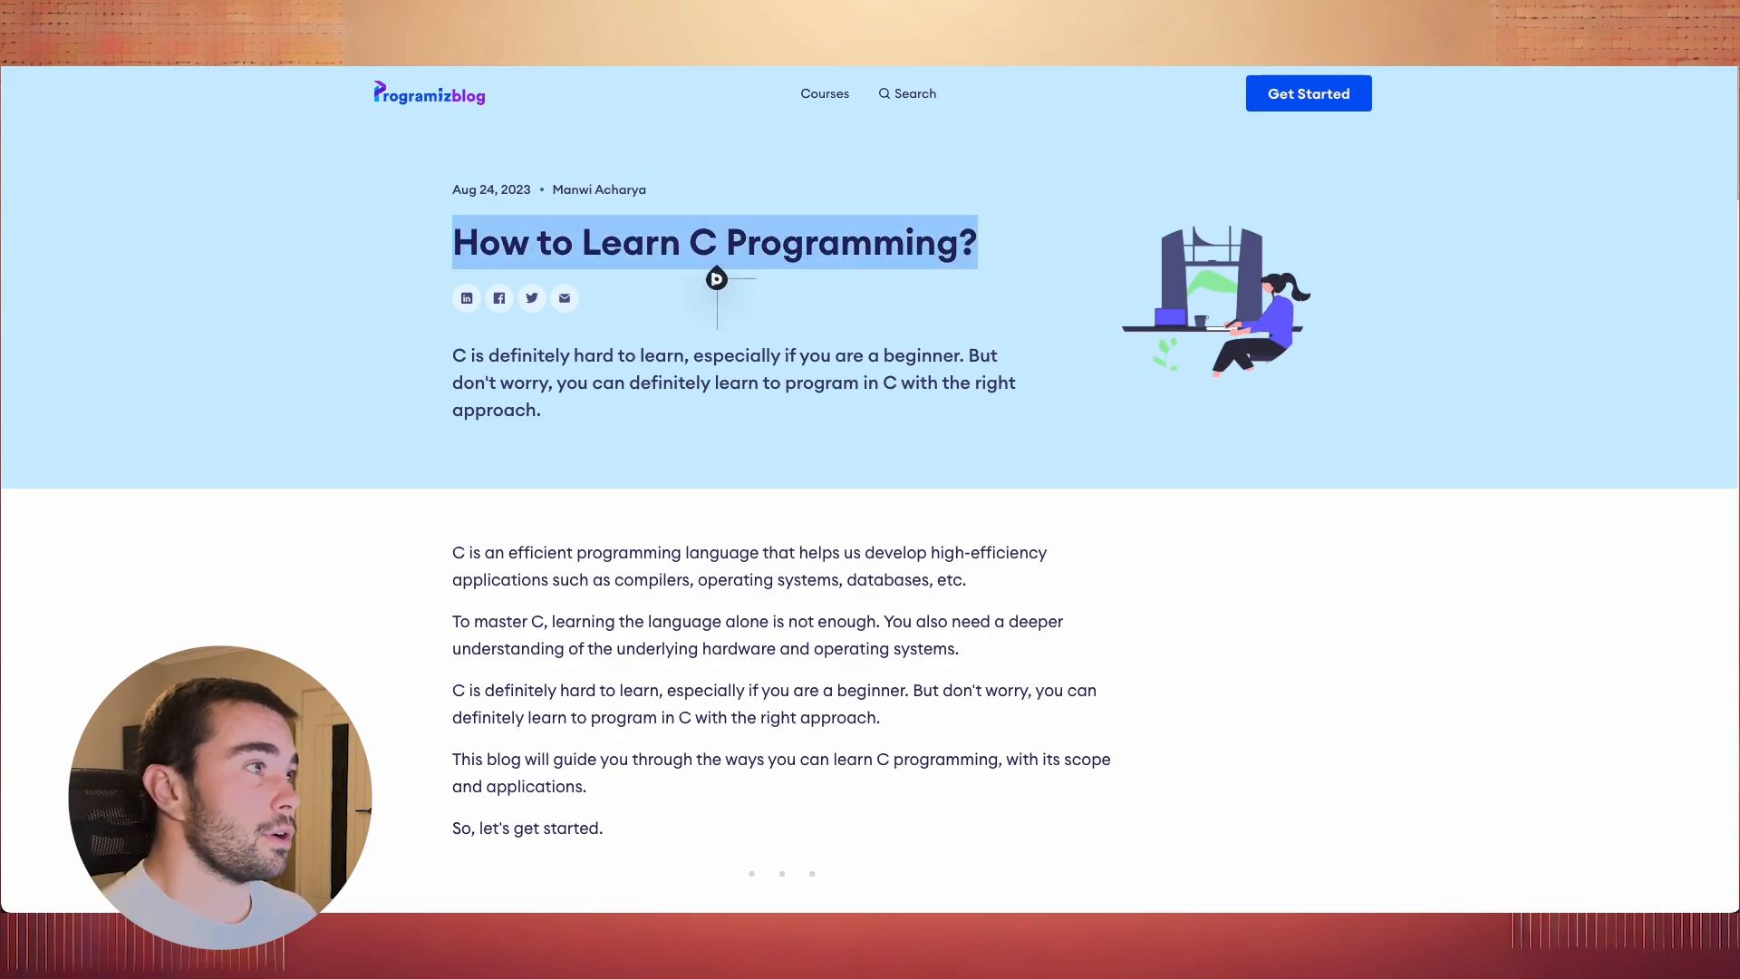
- Return to the Firecrawl crawl results and examine the Markdown scraped from the "How to Learn C Programming?" article
{"action": "key", "text": "ctrl+Tab"}
{"action": "scroll", "coordinate": [1204, 520], "scroll_direction": "down", "scroll_amount": 2}
{"action": "scroll", "coordinate": [1276, 716], "scroll_direction": "down", "scroll_amount": 1}
{"action": "scroll", "coordinate": [1277, 712], "scroll_direction": "down", "scroll_amount": 2}
{"action": "scroll", "coordinate": [1320, 640], "scroll_direction": "down", "scroll_amount": 2}
{"action": "scroll", "coordinate": [1274, 674], "scroll_direction": "up", "scroll_amount": 3}
{"action": "scroll", "coordinate": [1231, 548], "scroll_direction": "up", "scroll_amount": 1}
{"action": "scroll", "coordinate": [1231, 548], "scroll_direction": "down", "scroll_amount": 1}
{"action": "scroll", "coordinate": [1188, 662], "scroll_direction": "down", "scroll_amount": 2}
{"action": "scroll", "coordinate": [1187, 662], "scroll_direction": "up", "scroll_amount": 3}
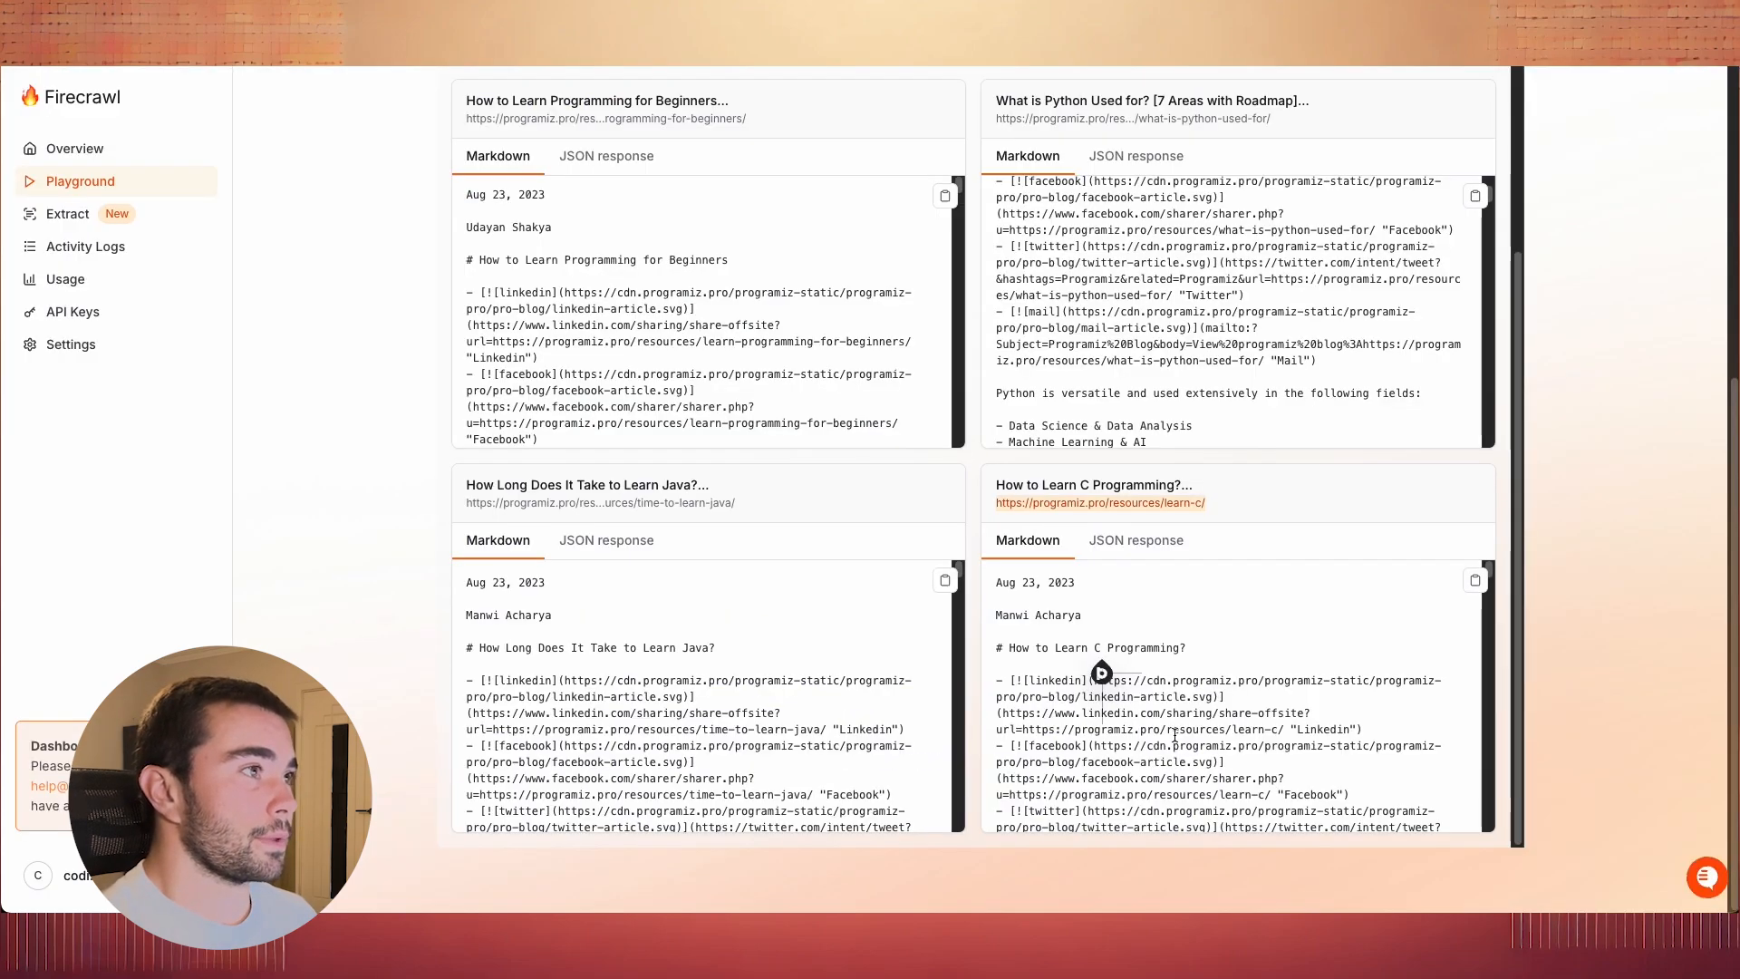
{"action": "scroll", "coordinate": [1224, 616], "scroll_direction": "down", "scroll_amount": 3}
{"action": "scroll", "coordinate": [1246, 693], "scroll_direction": "down", "scroll_amount": 5}
{"action": "scroll", "coordinate": [815, 480], "scroll_direction": "up", "scroll_amount": 4}
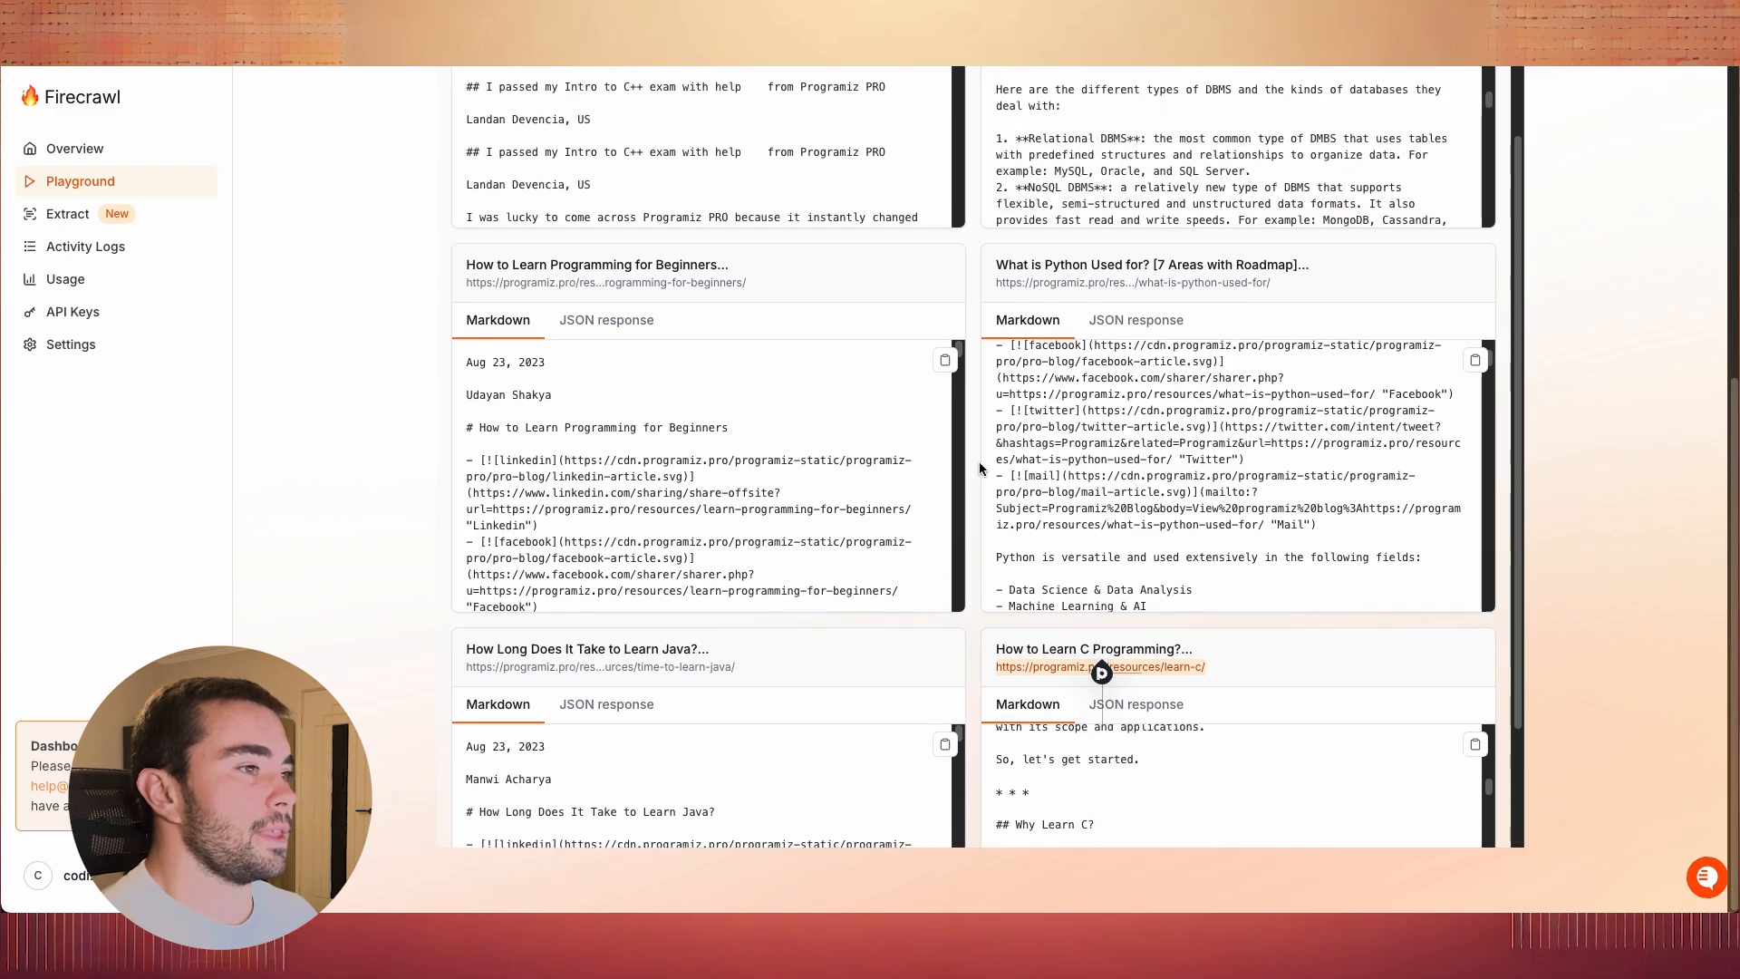
- Open the Activity Logs to view the recent scrape and crawl jobs
{"action": "scroll", "coordinate": [847, 436], "scroll_direction": "up", "scroll_amount": 5}
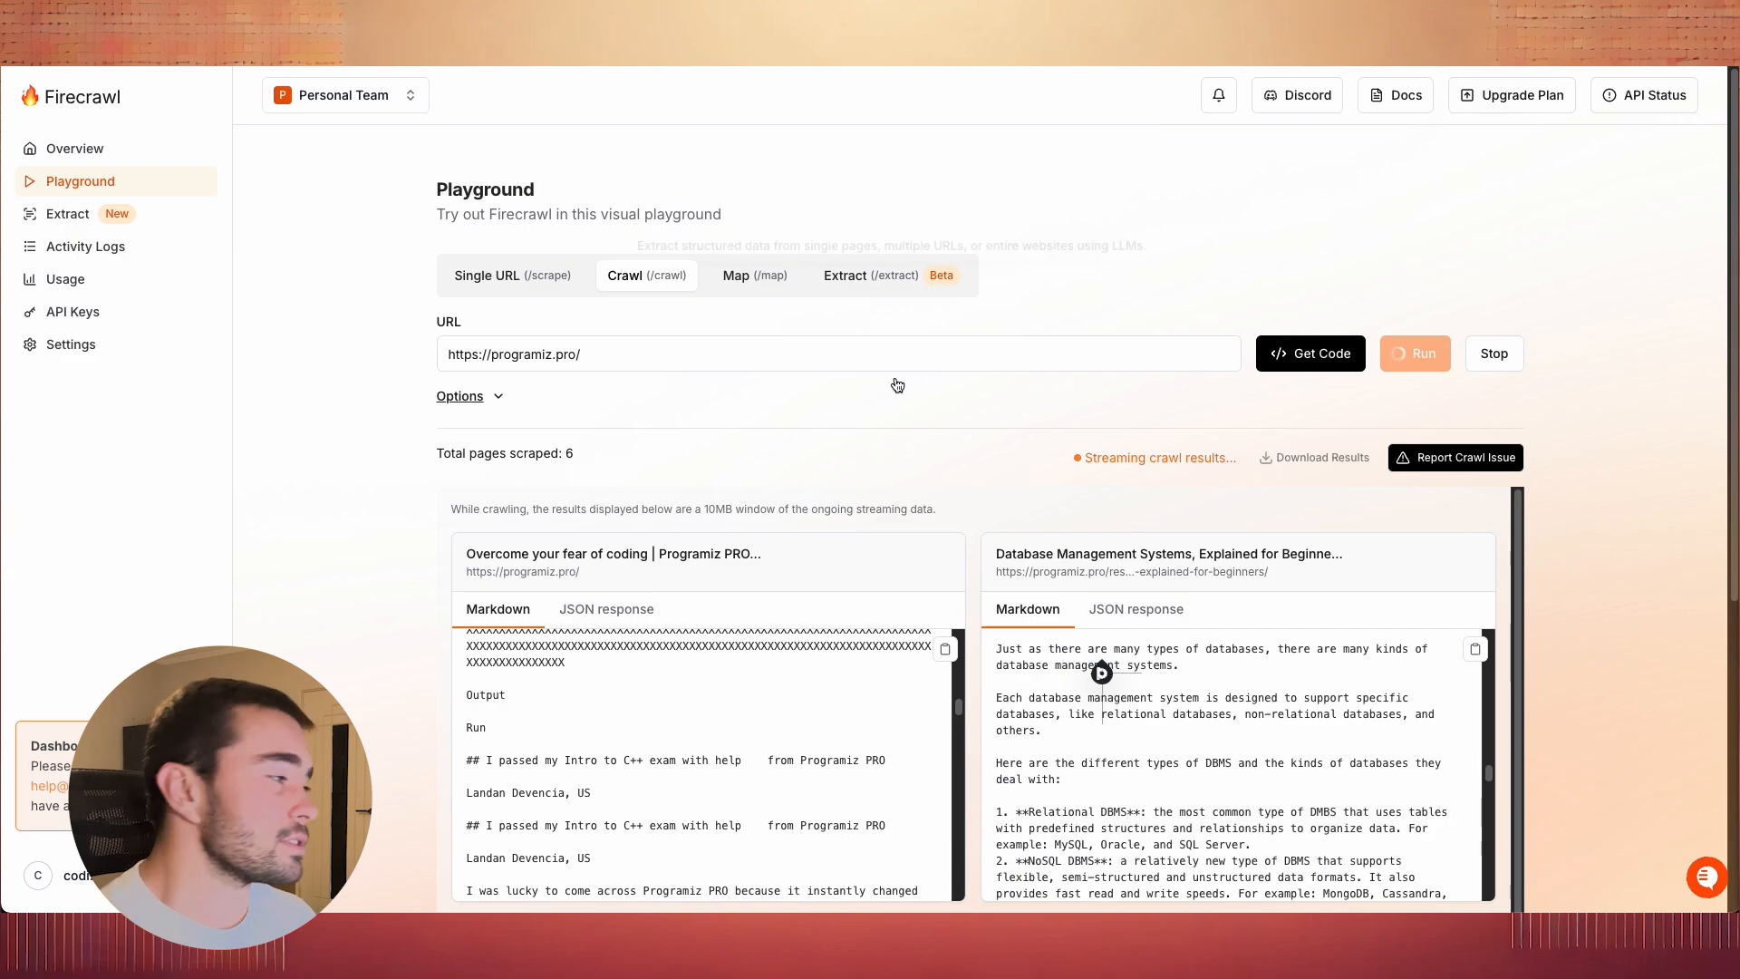
{"action": "left_click", "coordinate": [112, 251]}
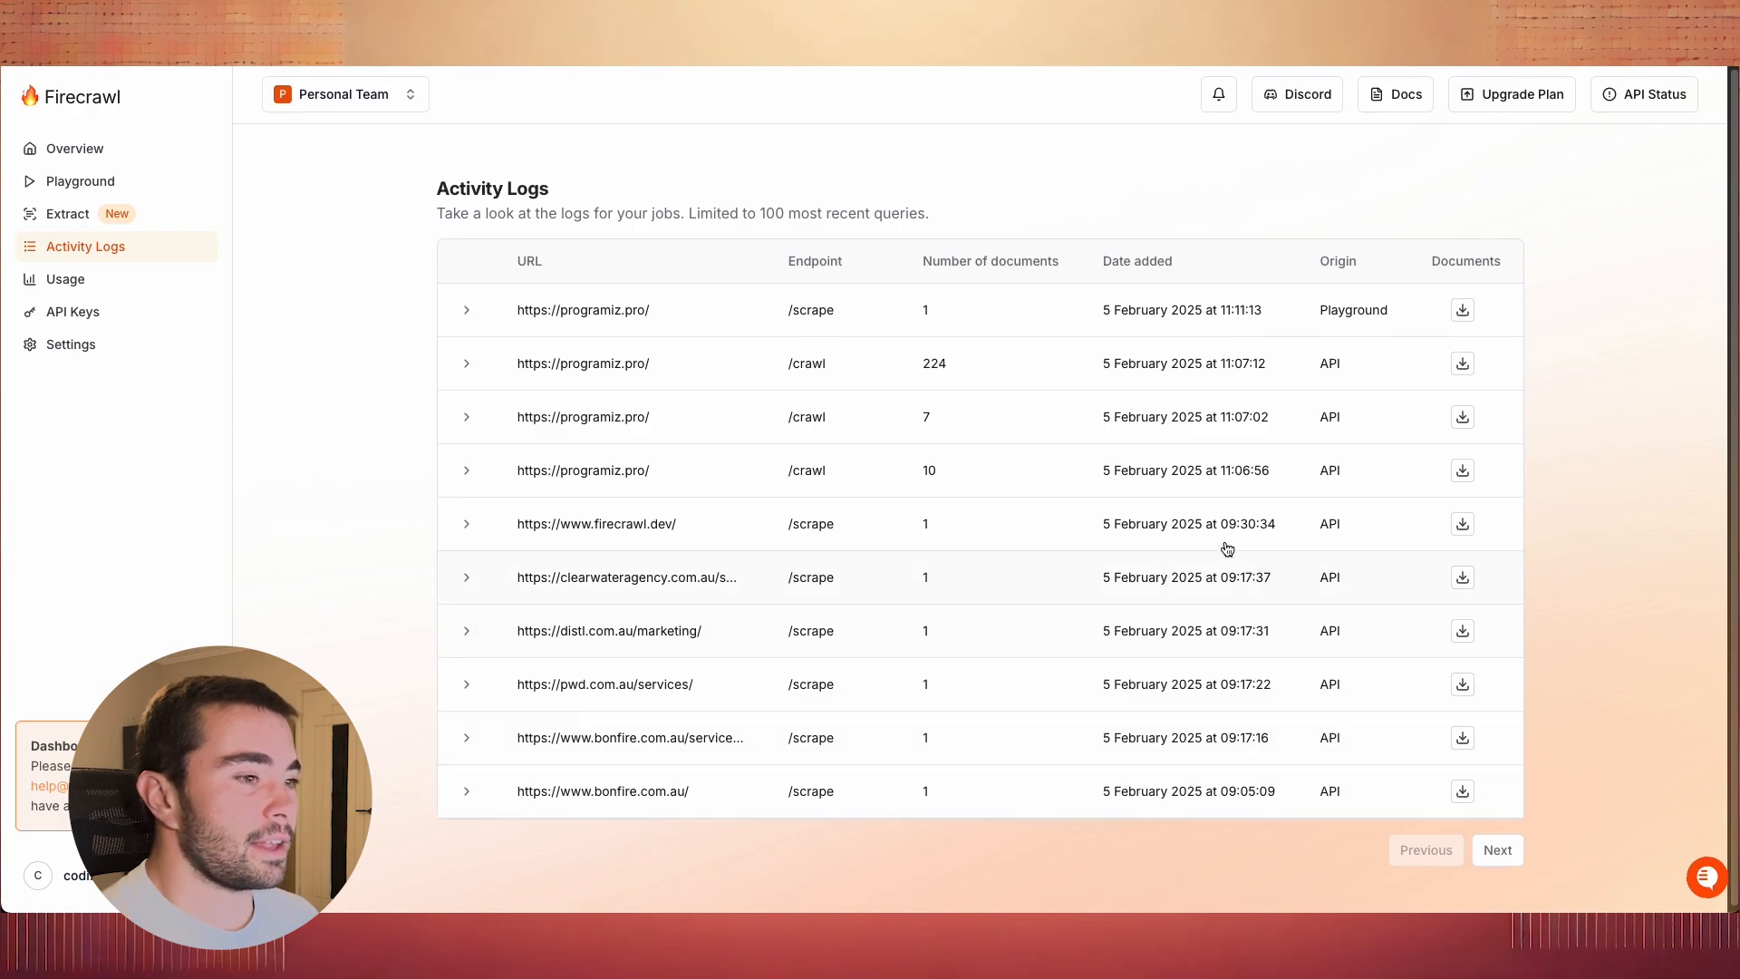
{"action": "scroll", "coordinate": [1225, 552], "scroll_direction": "down", "scroll_amount": 1}
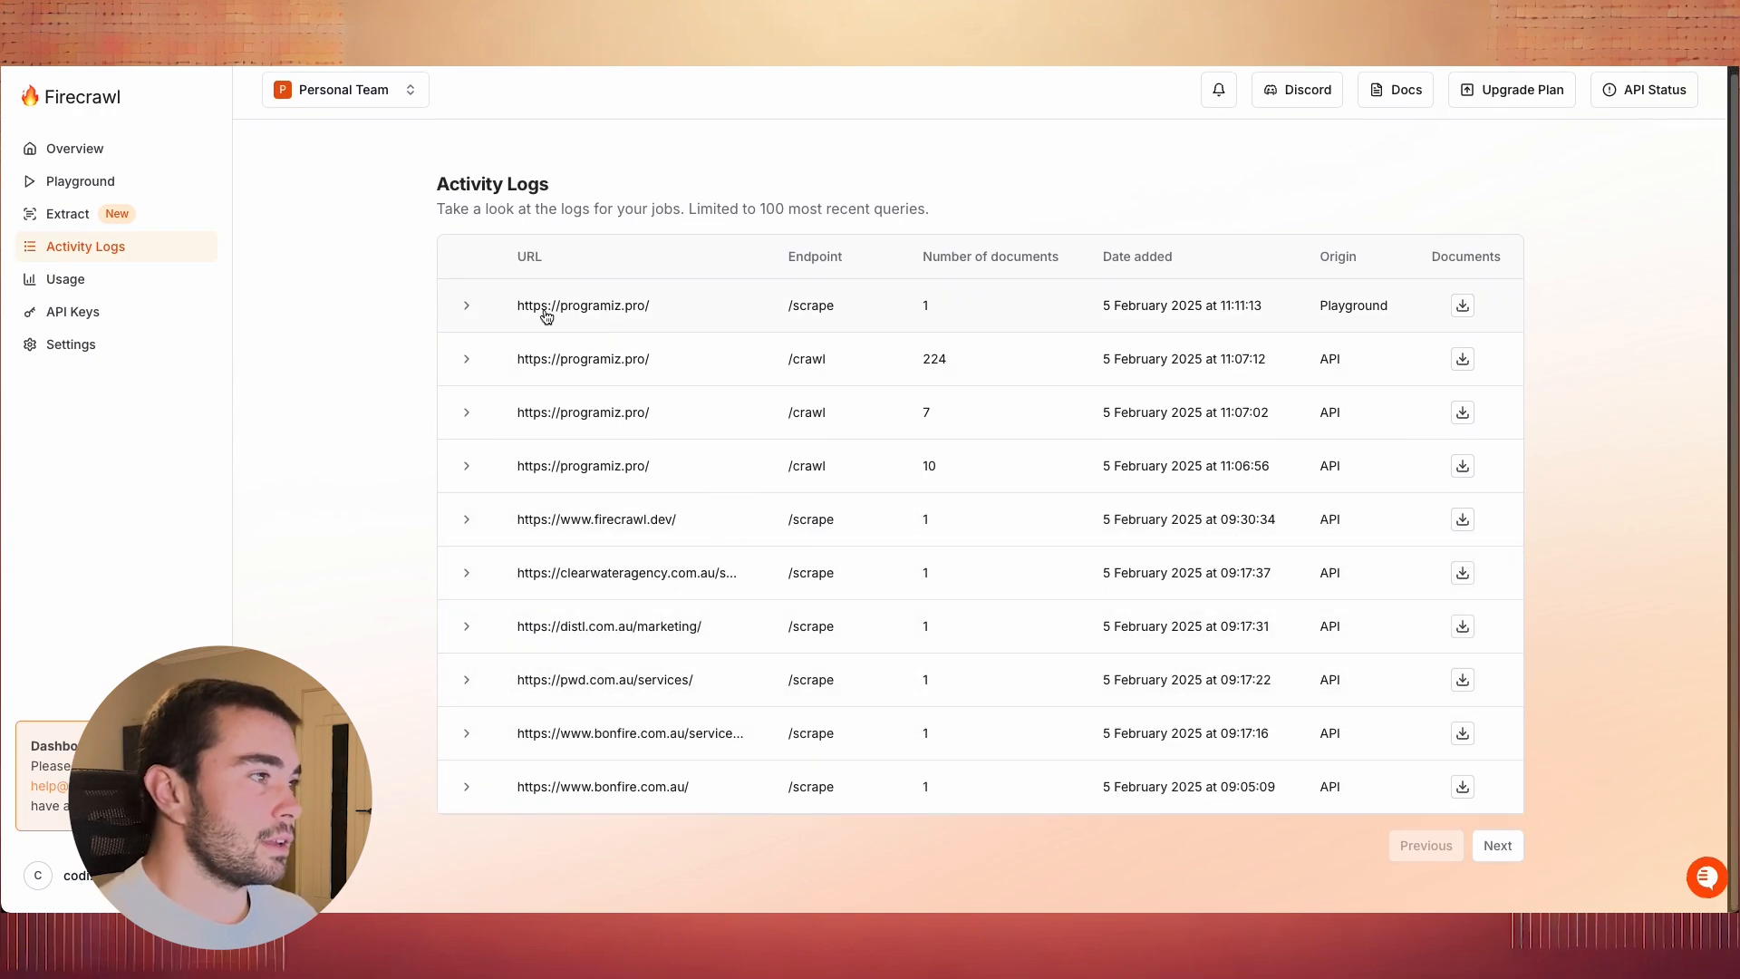
{"action": "left_click_drag", "start_coordinate": [514, 315], "coordinate": [742, 305]}
{"action": "key", "text": "ctrl+c"}
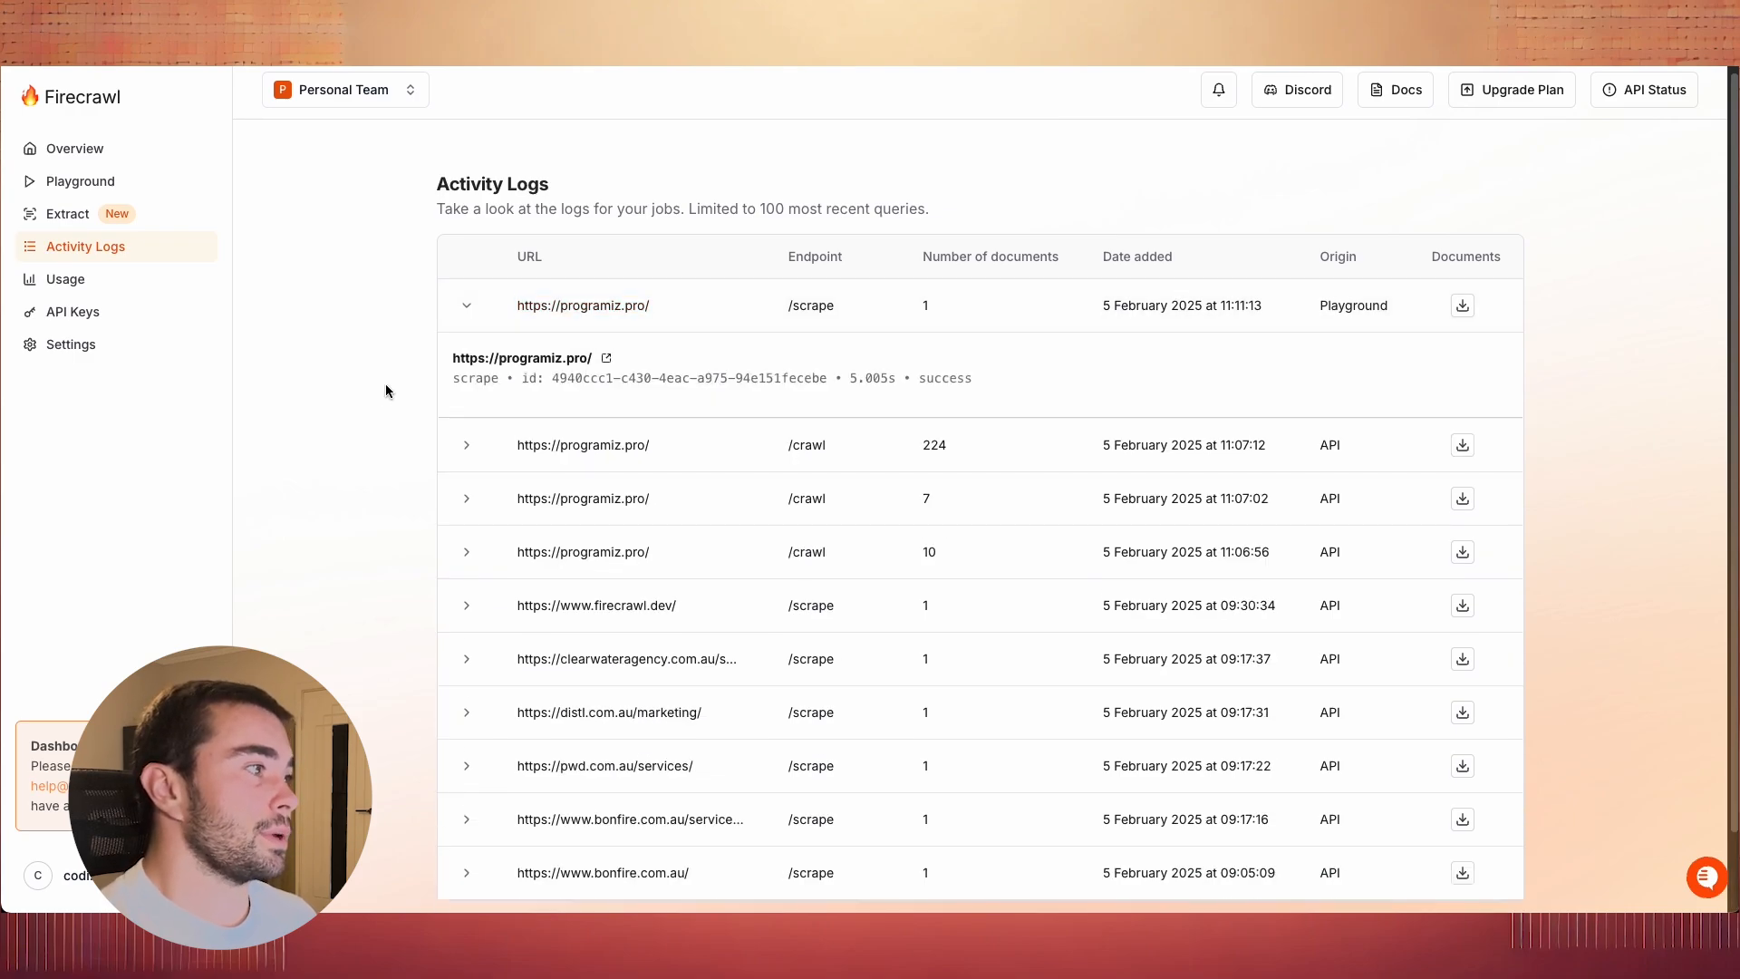
{"action": "scroll", "coordinate": [635, 417], "scroll_direction": "down", "scroll_amount": 1}
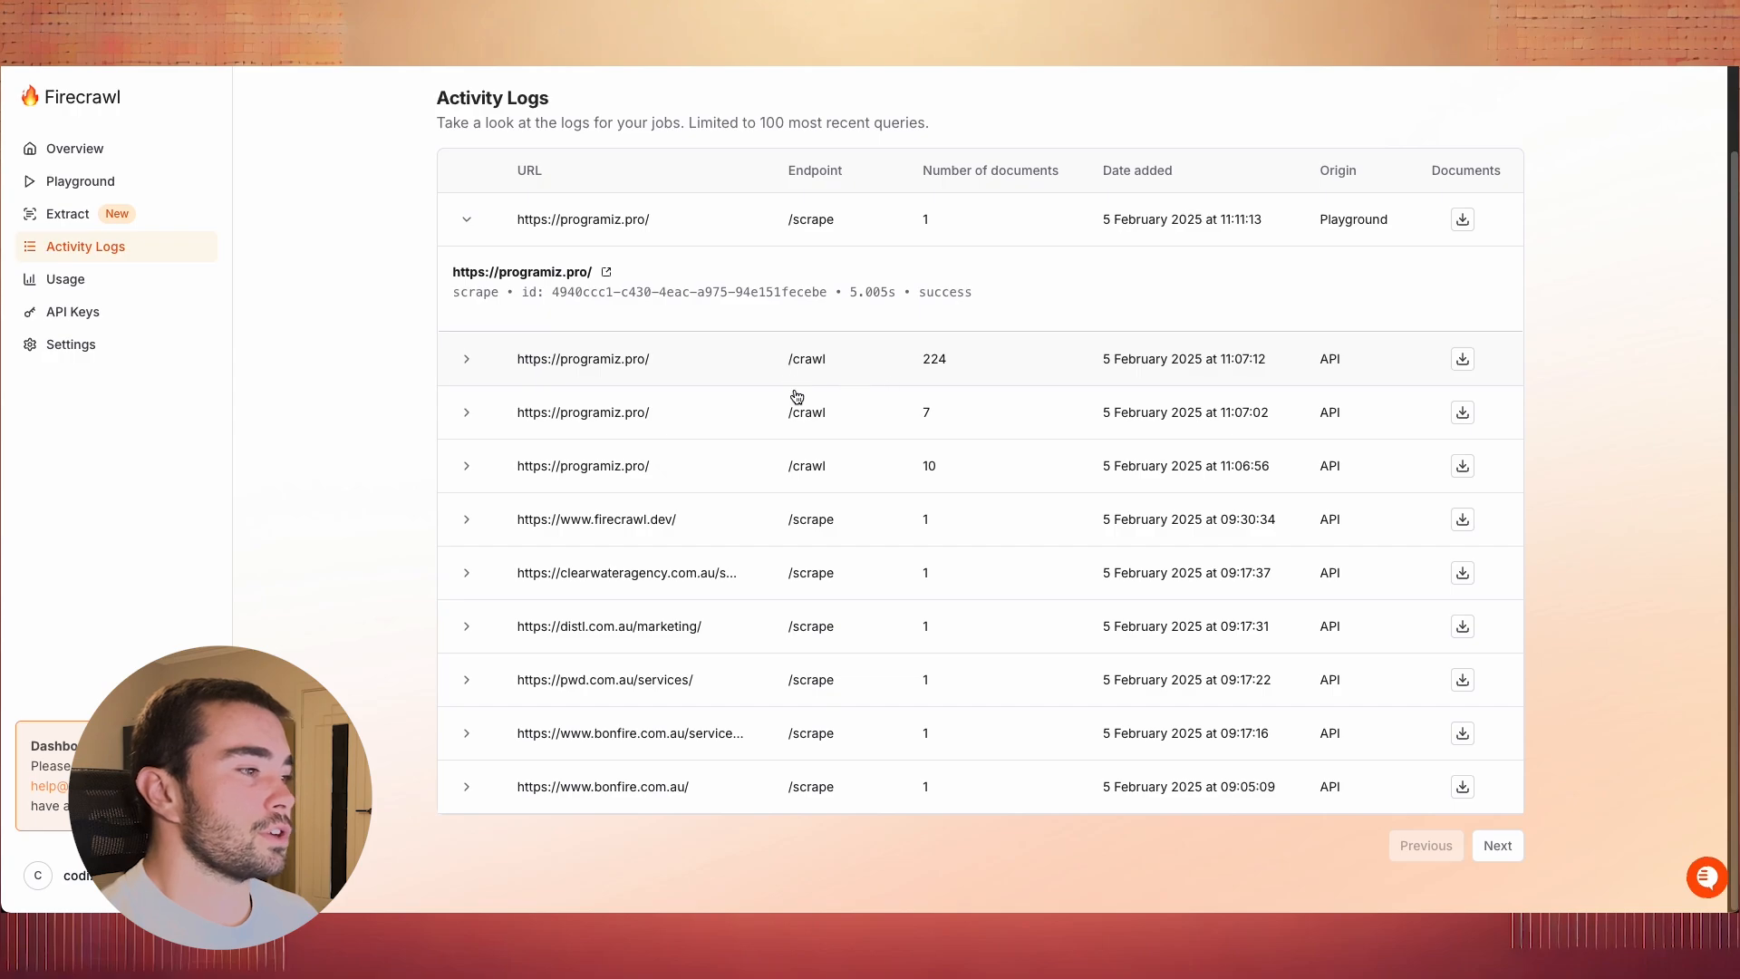
{"action": "left_click", "coordinate": [675, 372]}
{"action": "scroll", "coordinate": [694, 467], "scroll_direction": "down", "scroll_amount": 1}
{"action": "scroll", "coordinate": [716, 385], "scroll_direction": "down", "scroll_amount": 1}
{"action": "scroll", "coordinate": [727, 354], "scroll_direction": "up", "scroll_amount": 1}
{"action": "scroll", "coordinate": [974, 397], "scroll_direction": "down", "scroll_amount": 3}
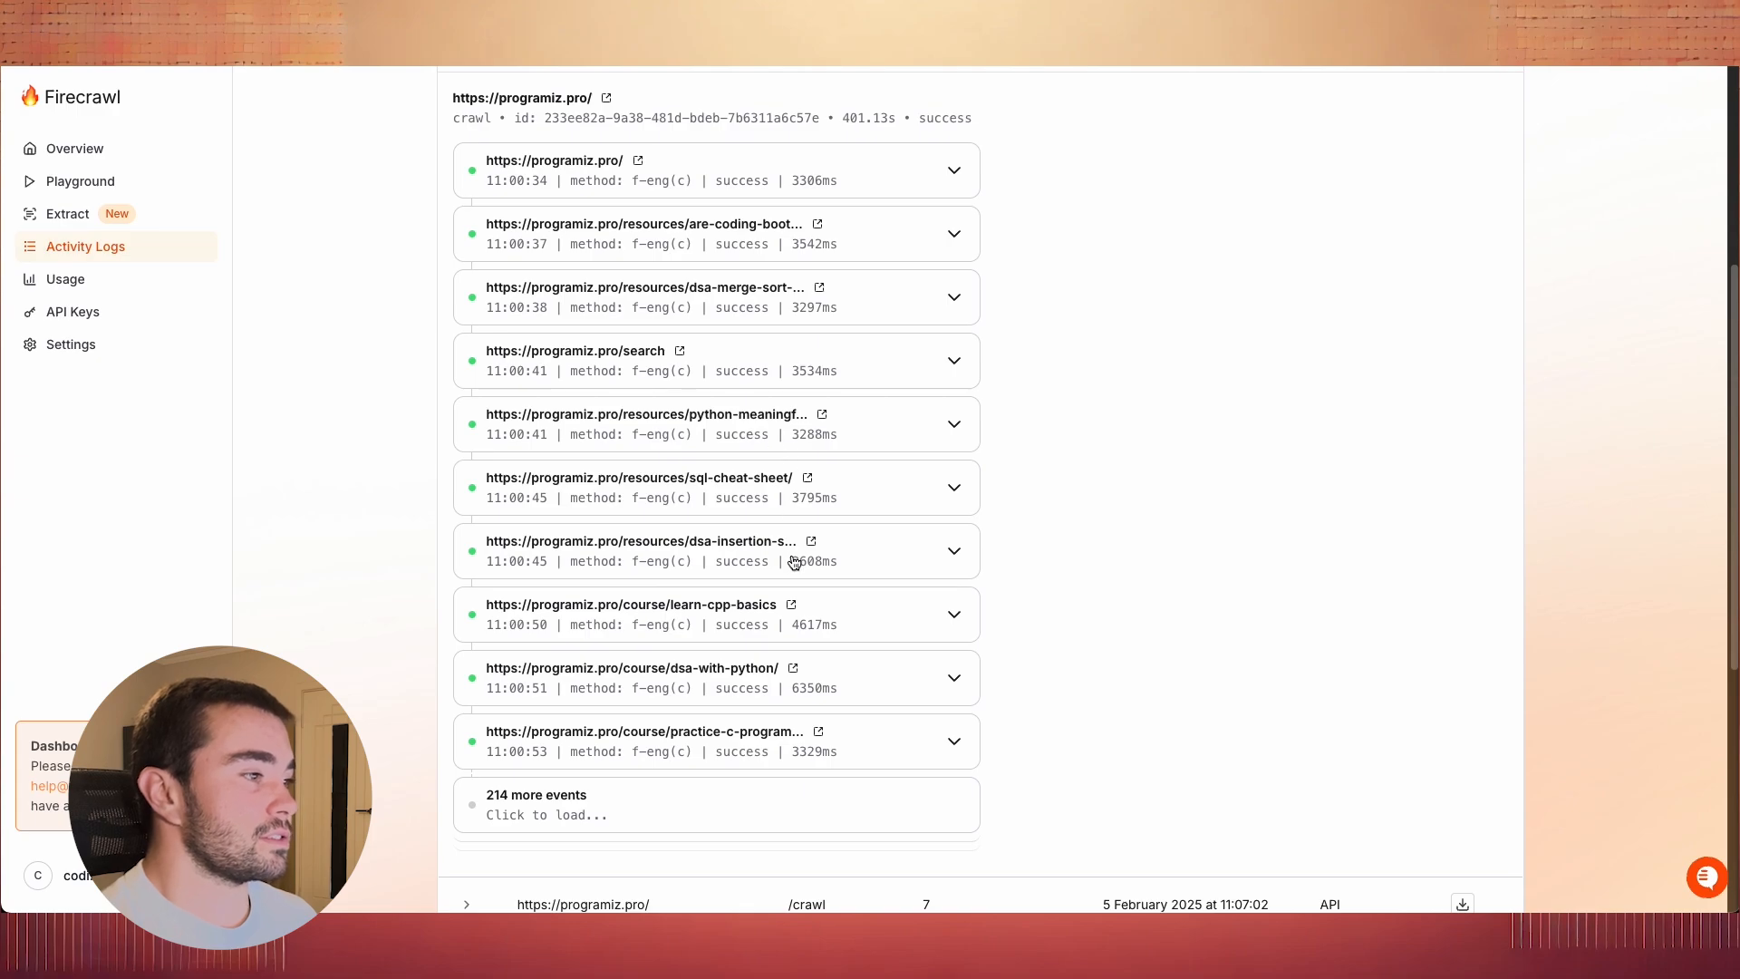
{"action": "scroll", "coordinate": [791, 553], "scroll_direction": "down", "scroll_amount": 5}
{"action": "scroll", "coordinate": [779, 544], "scroll_direction": "up", "scroll_amount": 7}
{"action": "scroll", "coordinate": [800, 583], "scroll_direction": "down", "scroll_amount": 1}
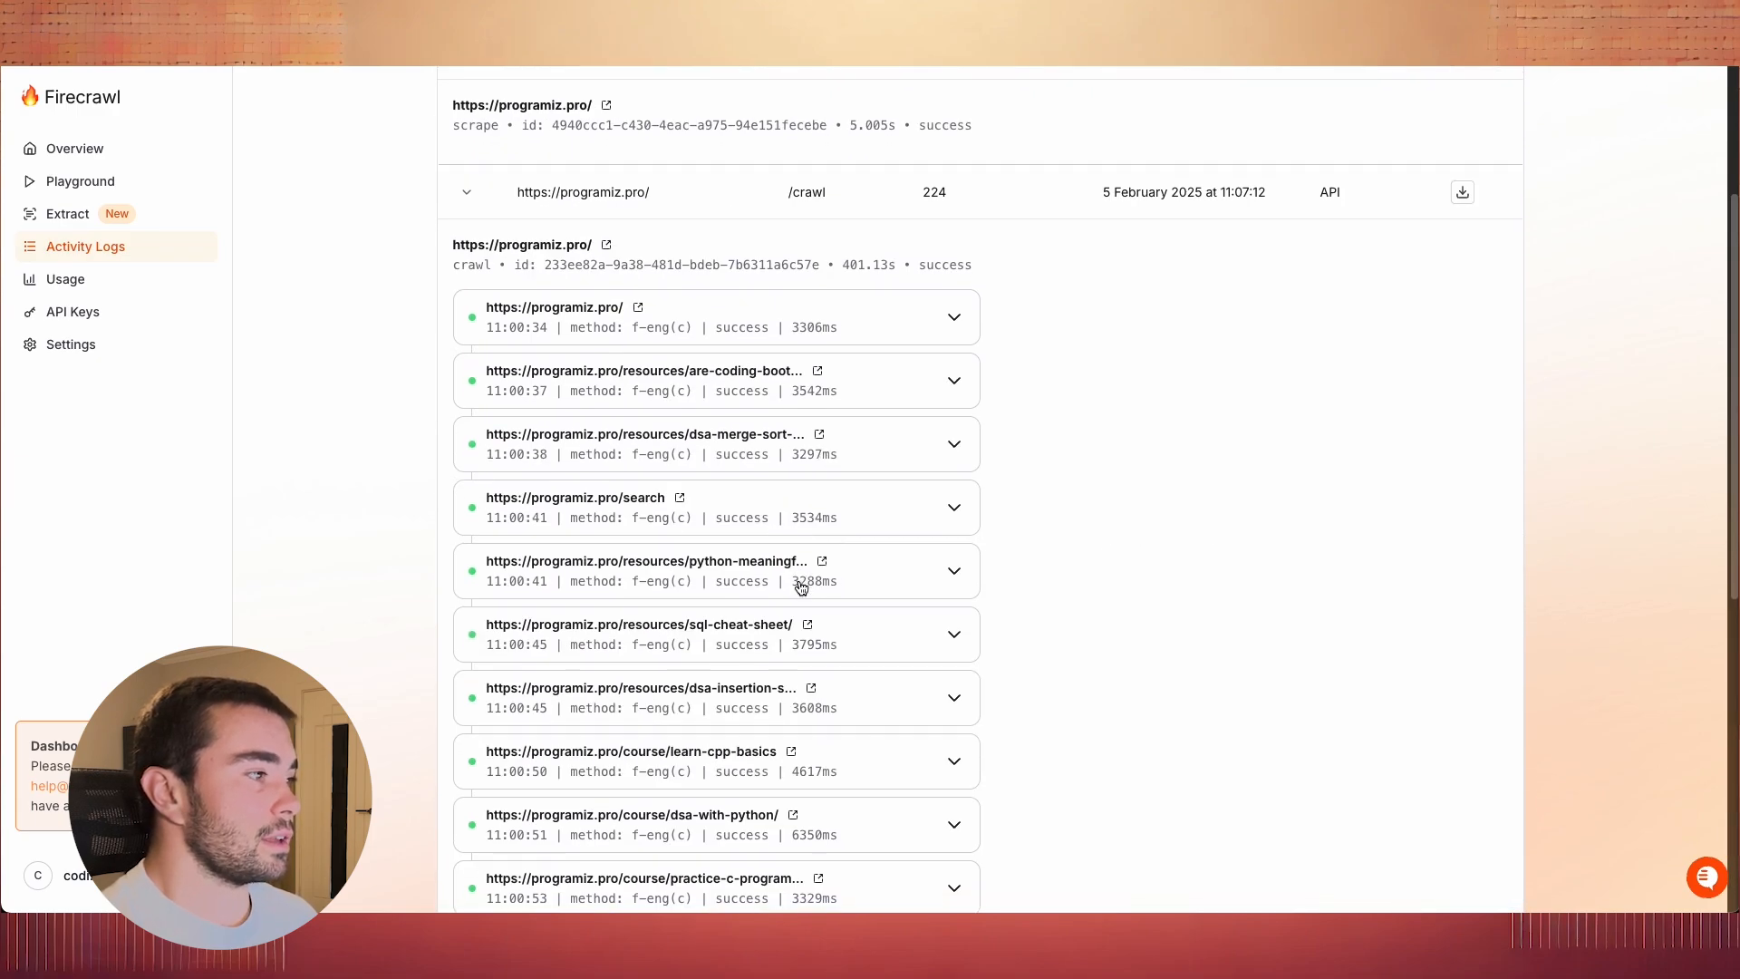
{"action": "scroll", "coordinate": [933, 389], "scroll_direction": "up", "scroll_amount": 5}
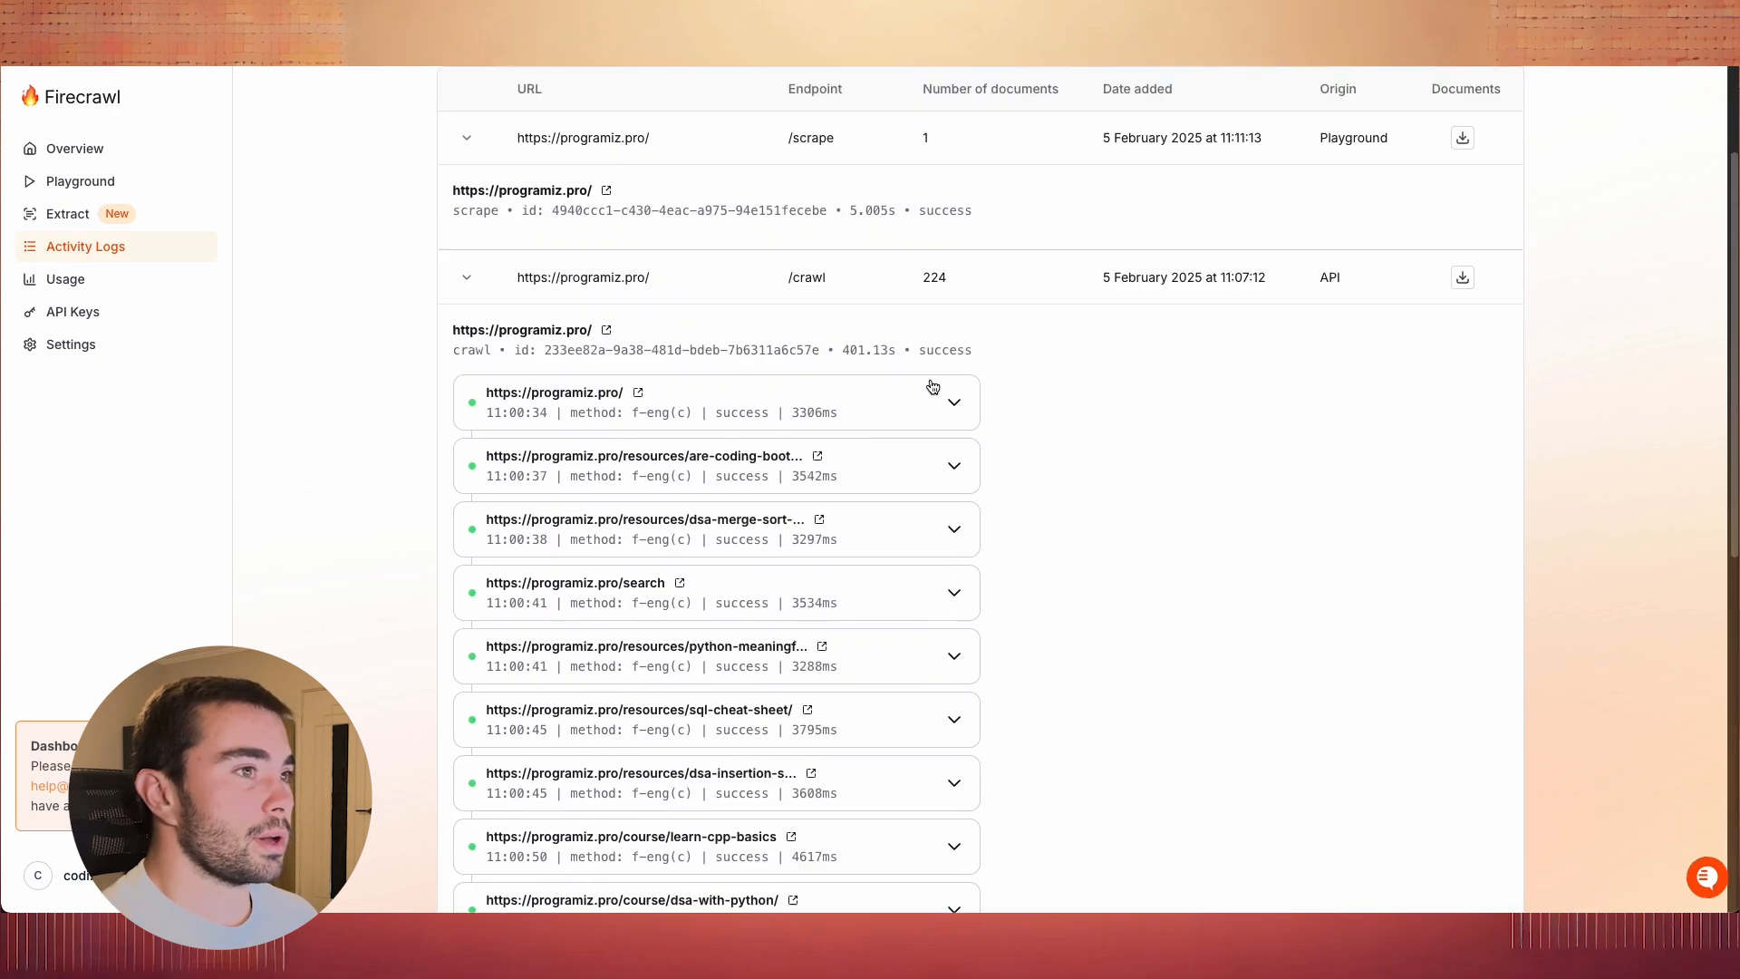
{"action": "left_click", "coordinate": [168, 180]}
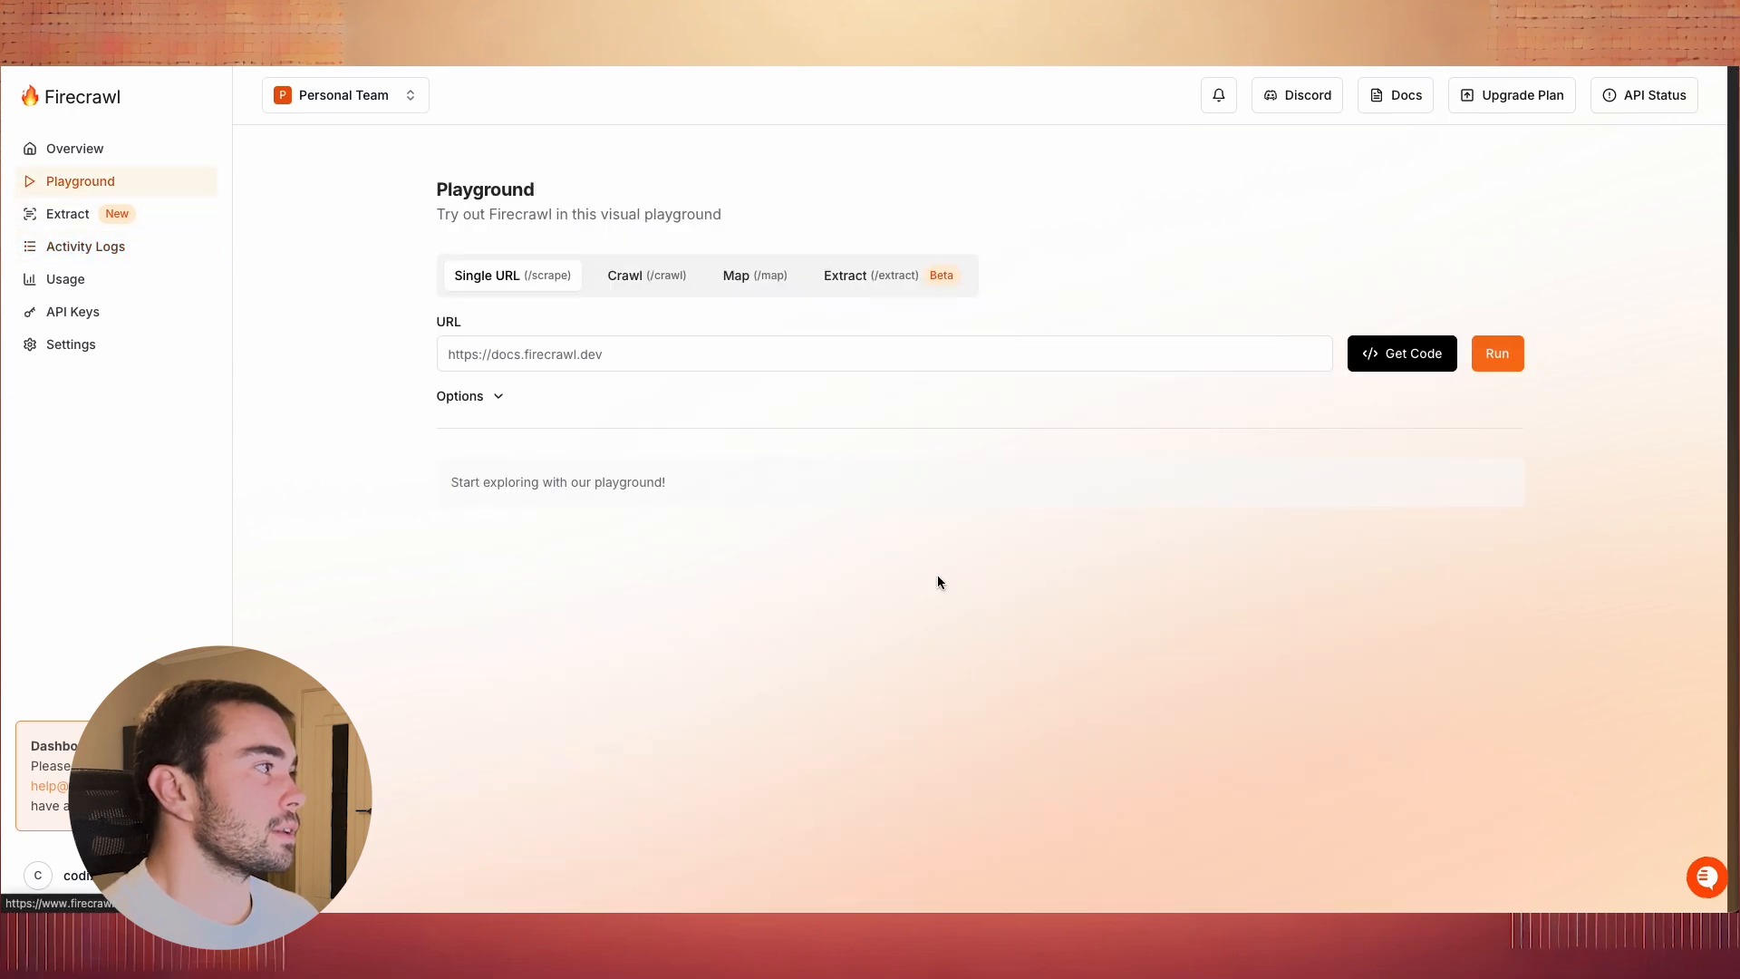
{"action": "left_click", "coordinate": [753, 276]}
{"action": "left_click", "coordinate": [692, 352]}
{"action": "type", "text": "How to Learn C Programming?"}
{"action": "key", "text": "ctrl+z"}
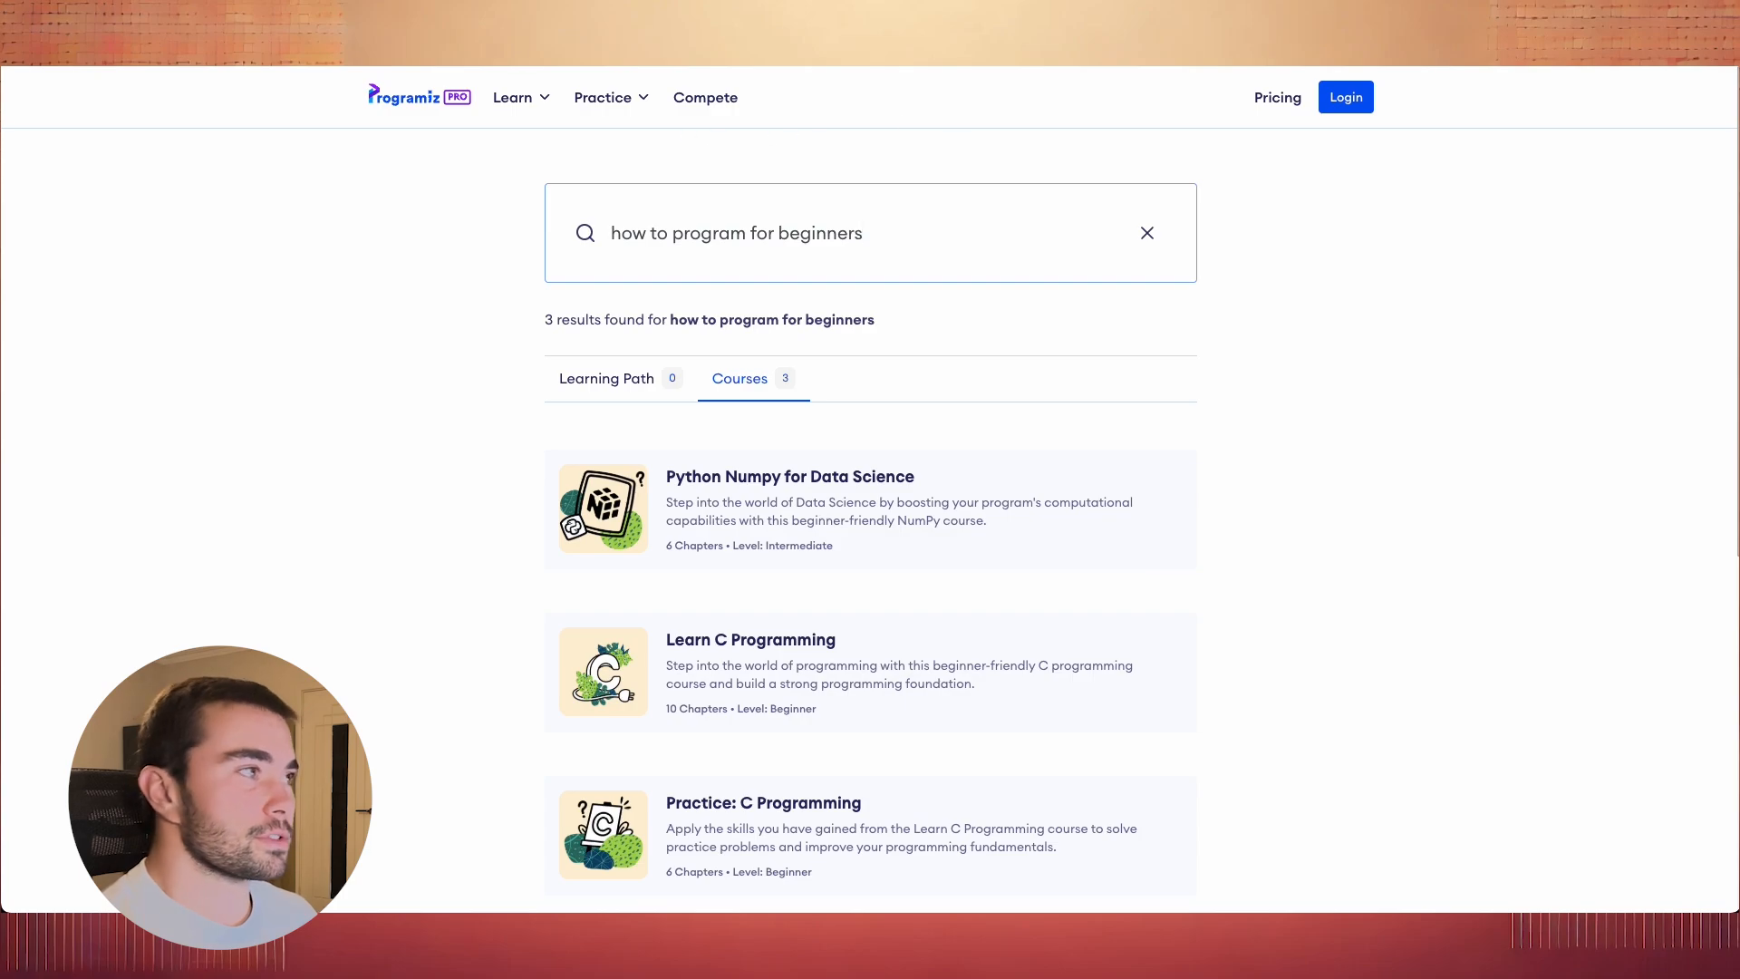
{"action": "left_click", "coordinate": [422, 111]}
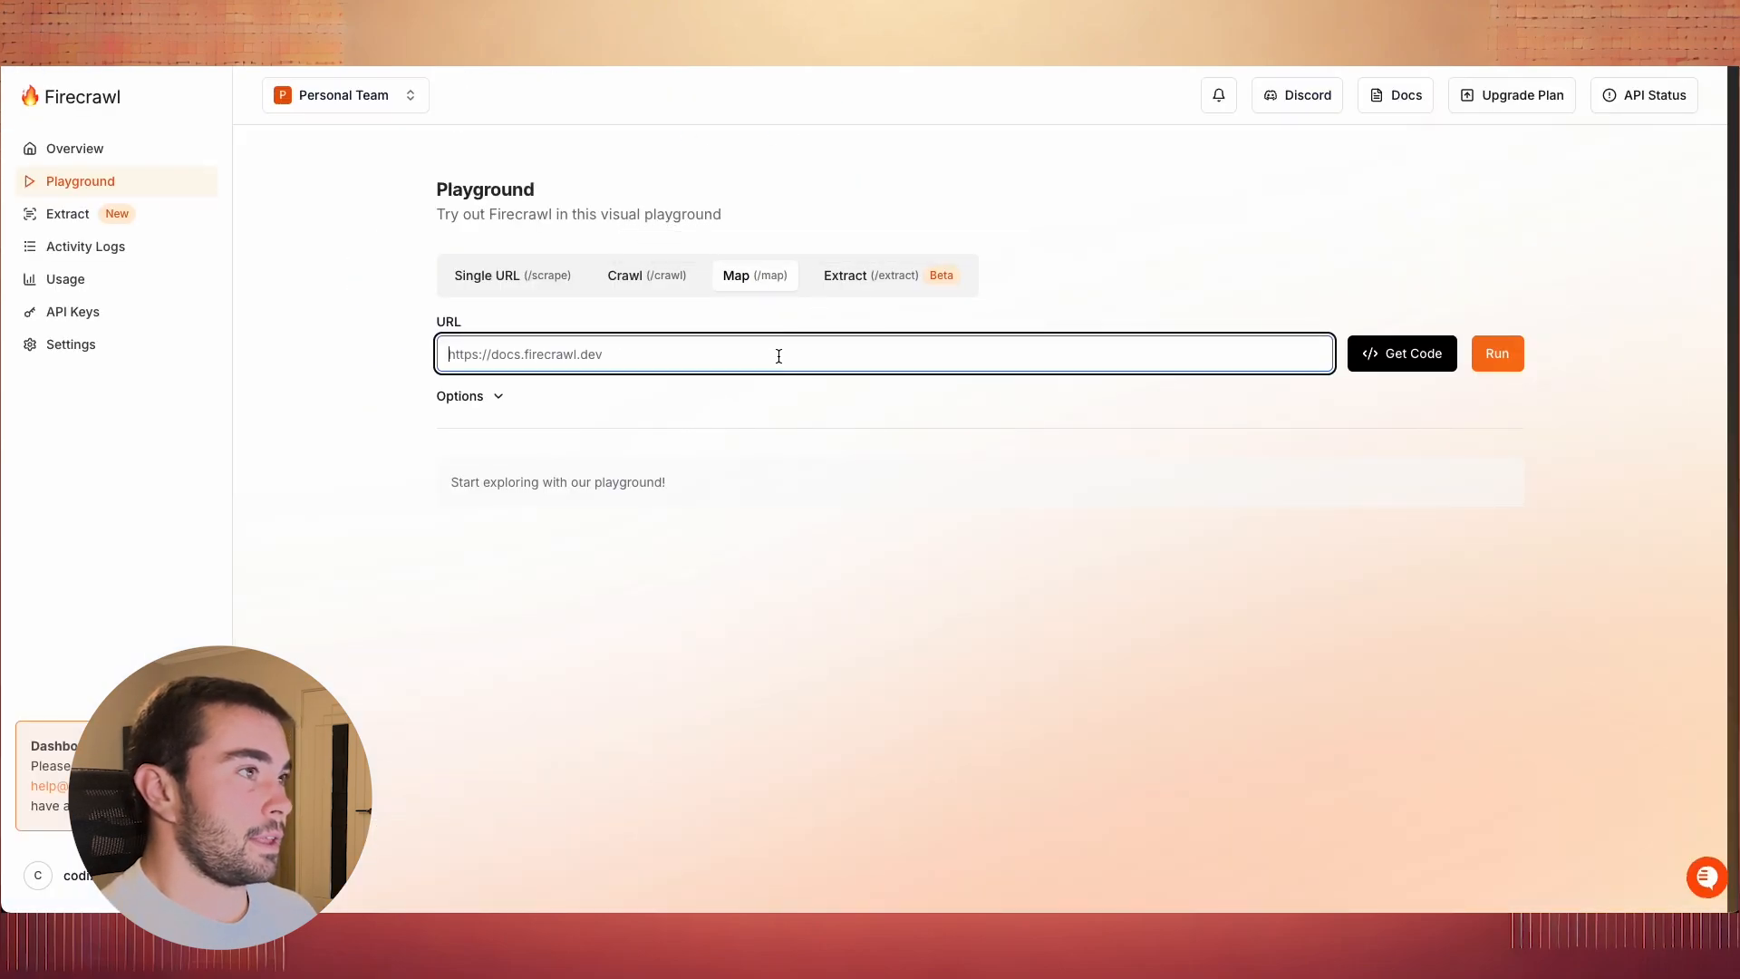
{"action": "key", "text": "ctrl+v"}
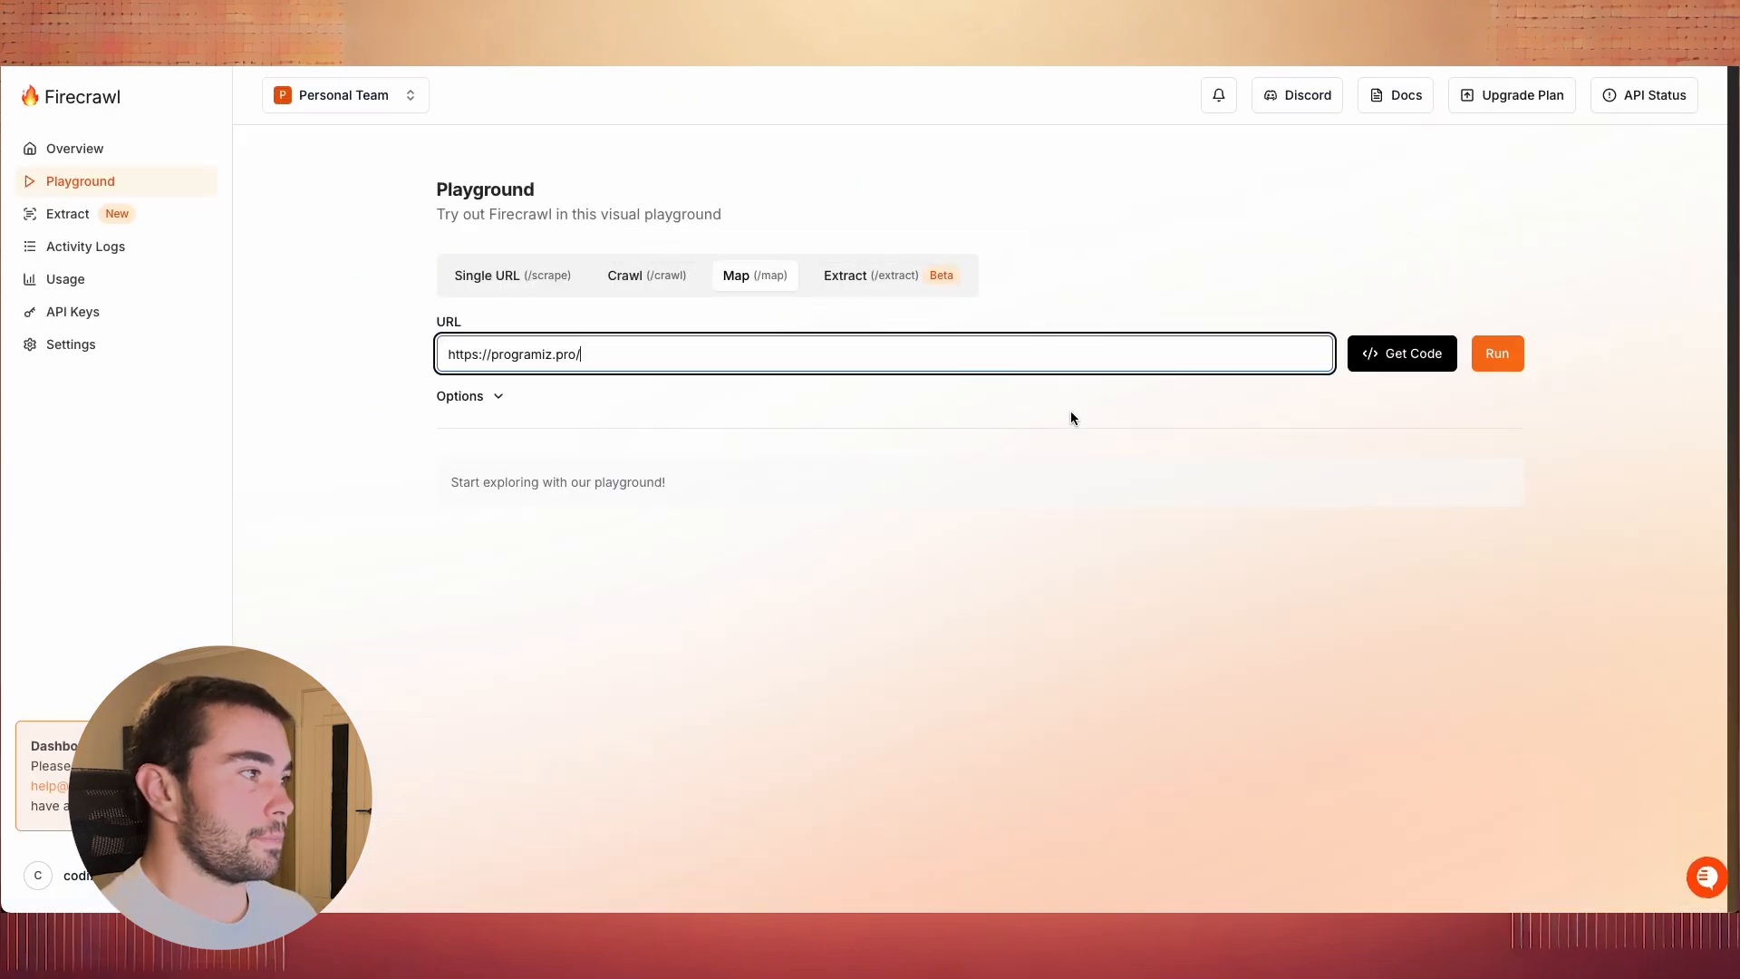
{"action": "left_click", "coordinate": [1495, 354]}
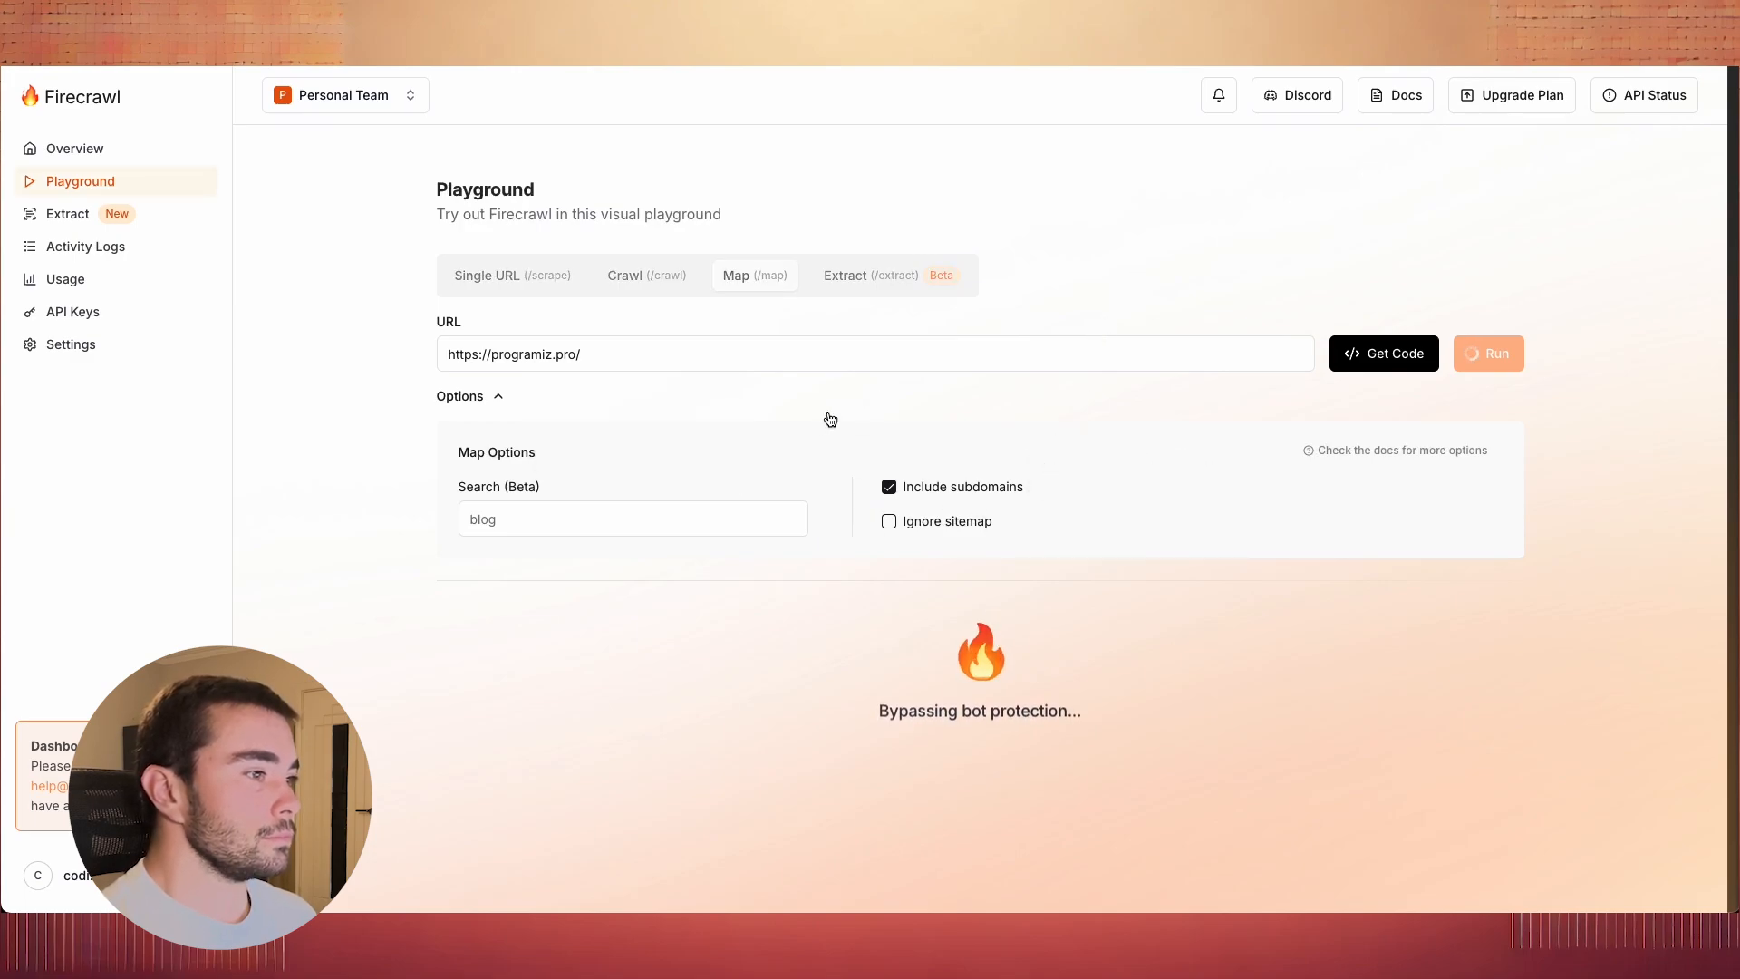
- Review the subdomain and sitemap map options and look through the list of mapped programiz.pro URLs
{"action": "scroll", "coordinate": [843, 408], "scroll_direction": "down", "scroll_amount": 1}
{"action": "scroll", "coordinate": [835, 409], "scroll_direction": "down", "scroll_amount": 1}
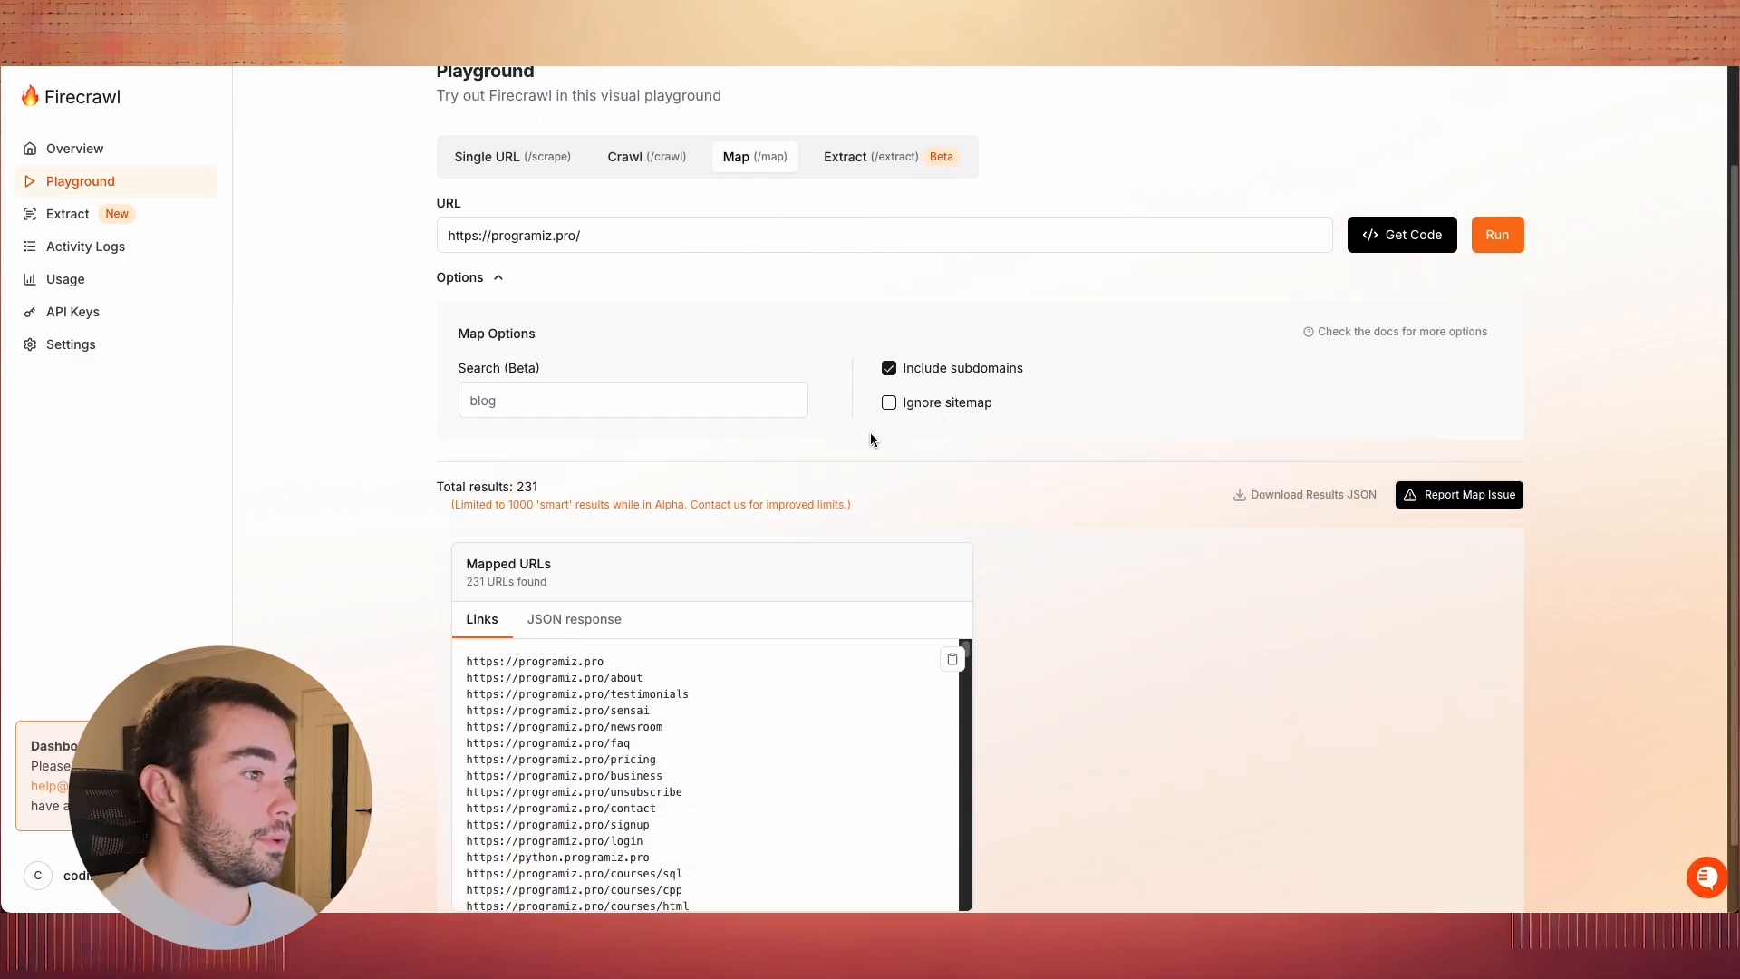
{"action": "mouse_move", "coordinate": [938, 366]}
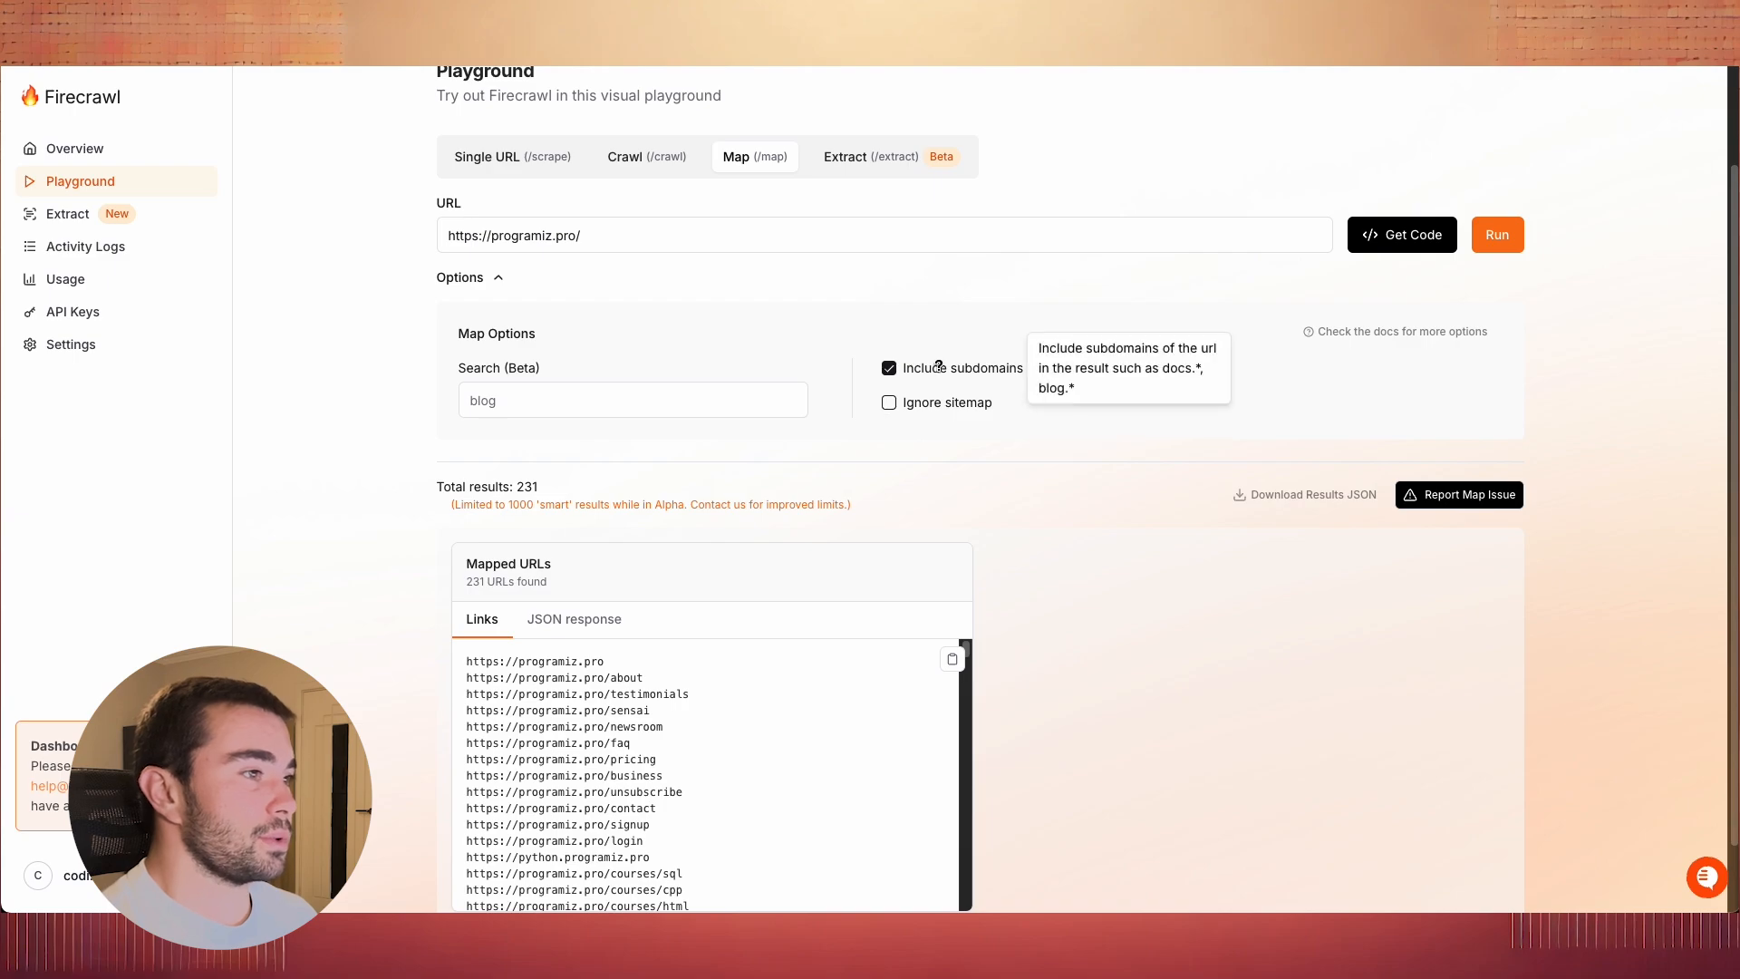
{"action": "mouse_move", "coordinate": [880, 409]}
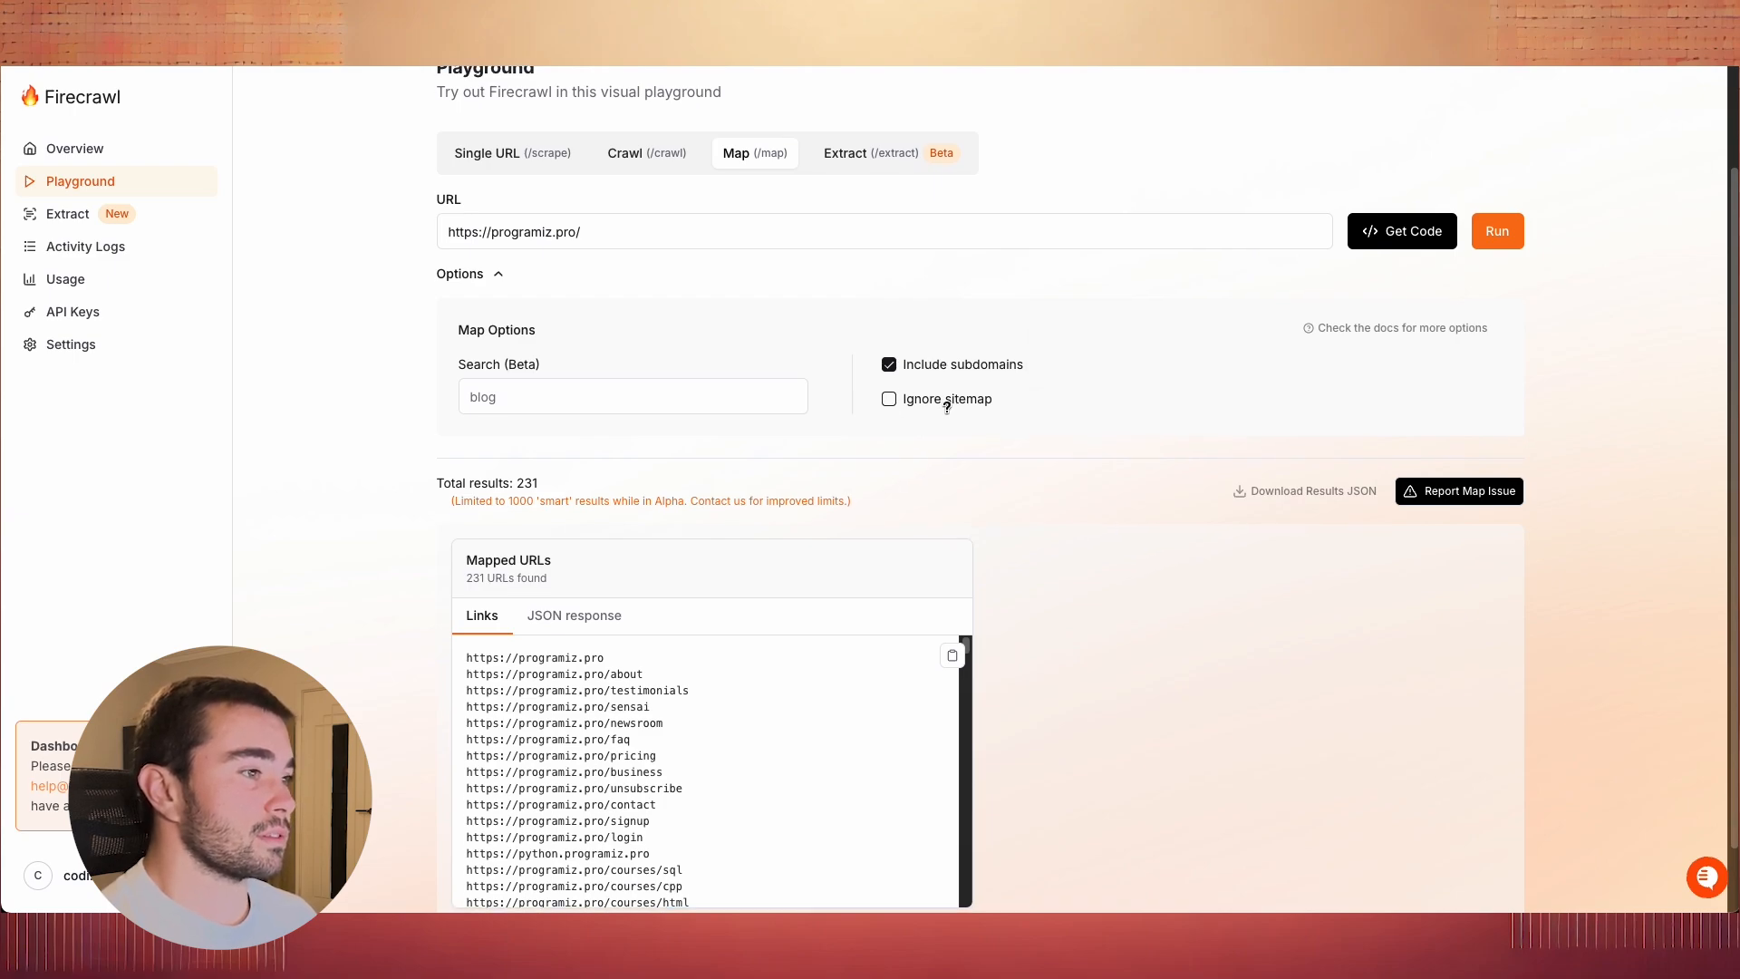
{"action": "scroll", "coordinate": [936, 475], "scroll_direction": "down", "scroll_amount": 2}
{"action": "scroll", "coordinate": [635, 650], "scroll_direction": "down", "scroll_amount": 10}
{"action": "scroll", "coordinate": [703, 690], "scroll_direction": "down", "scroll_amount": 15}
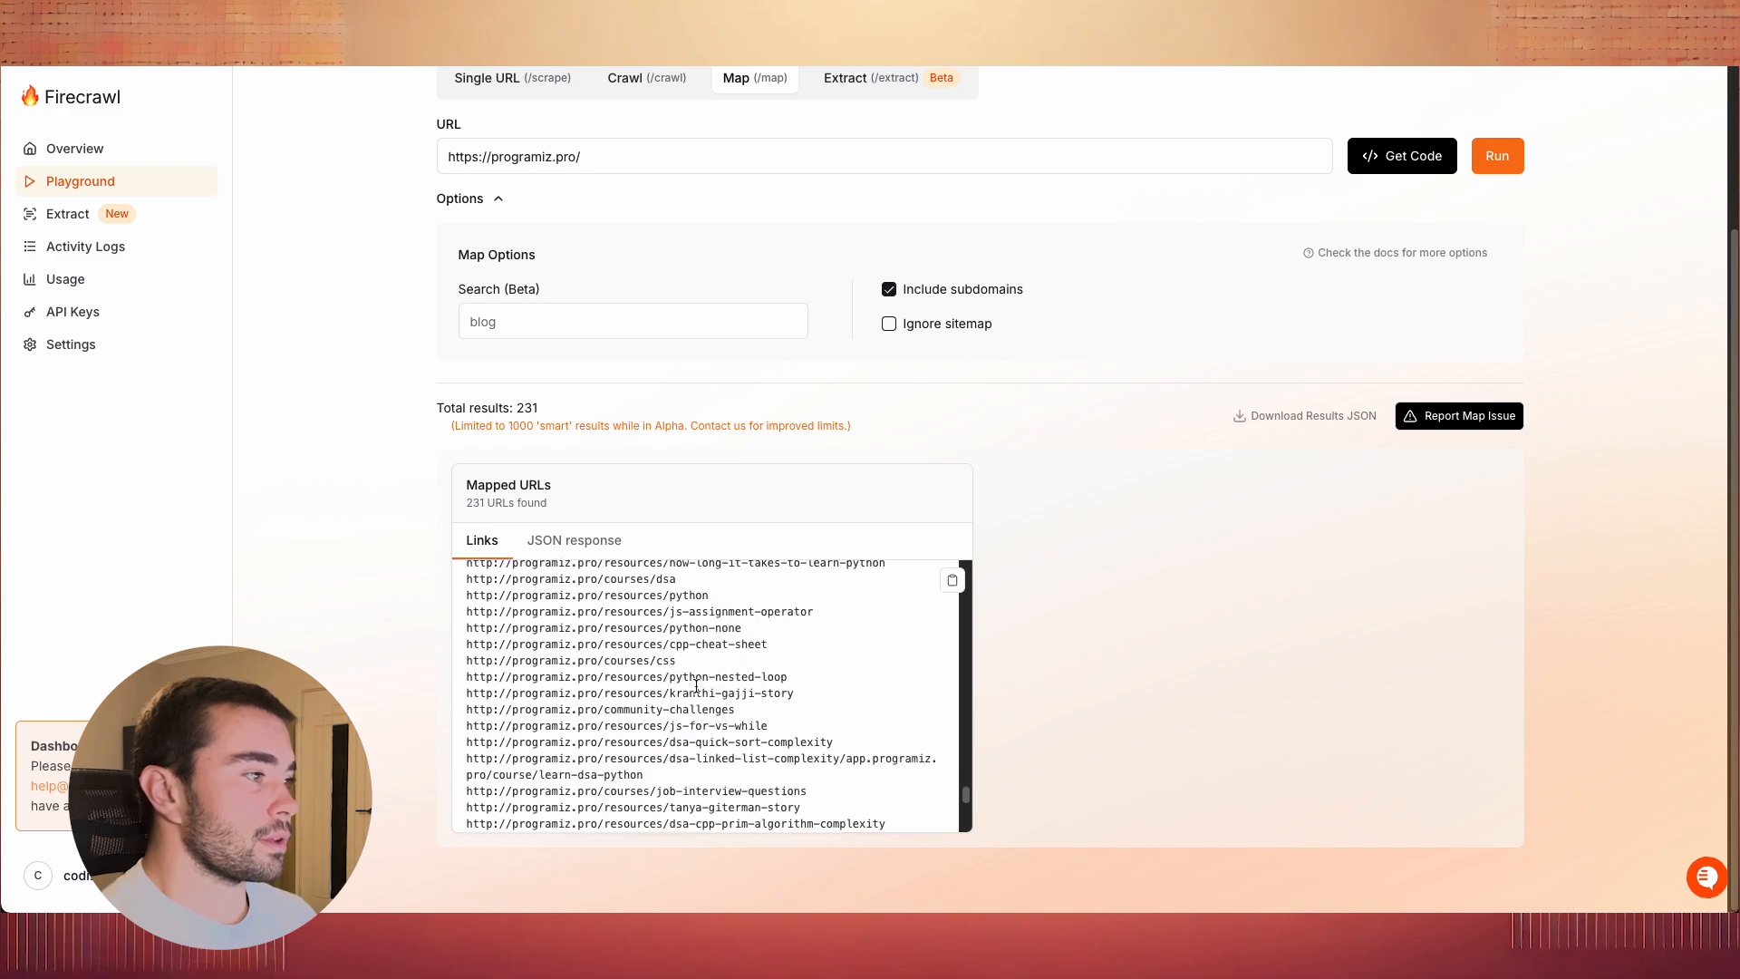
{"action": "scroll", "coordinate": [674, 677], "scroll_direction": "down", "scroll_amount": 10}
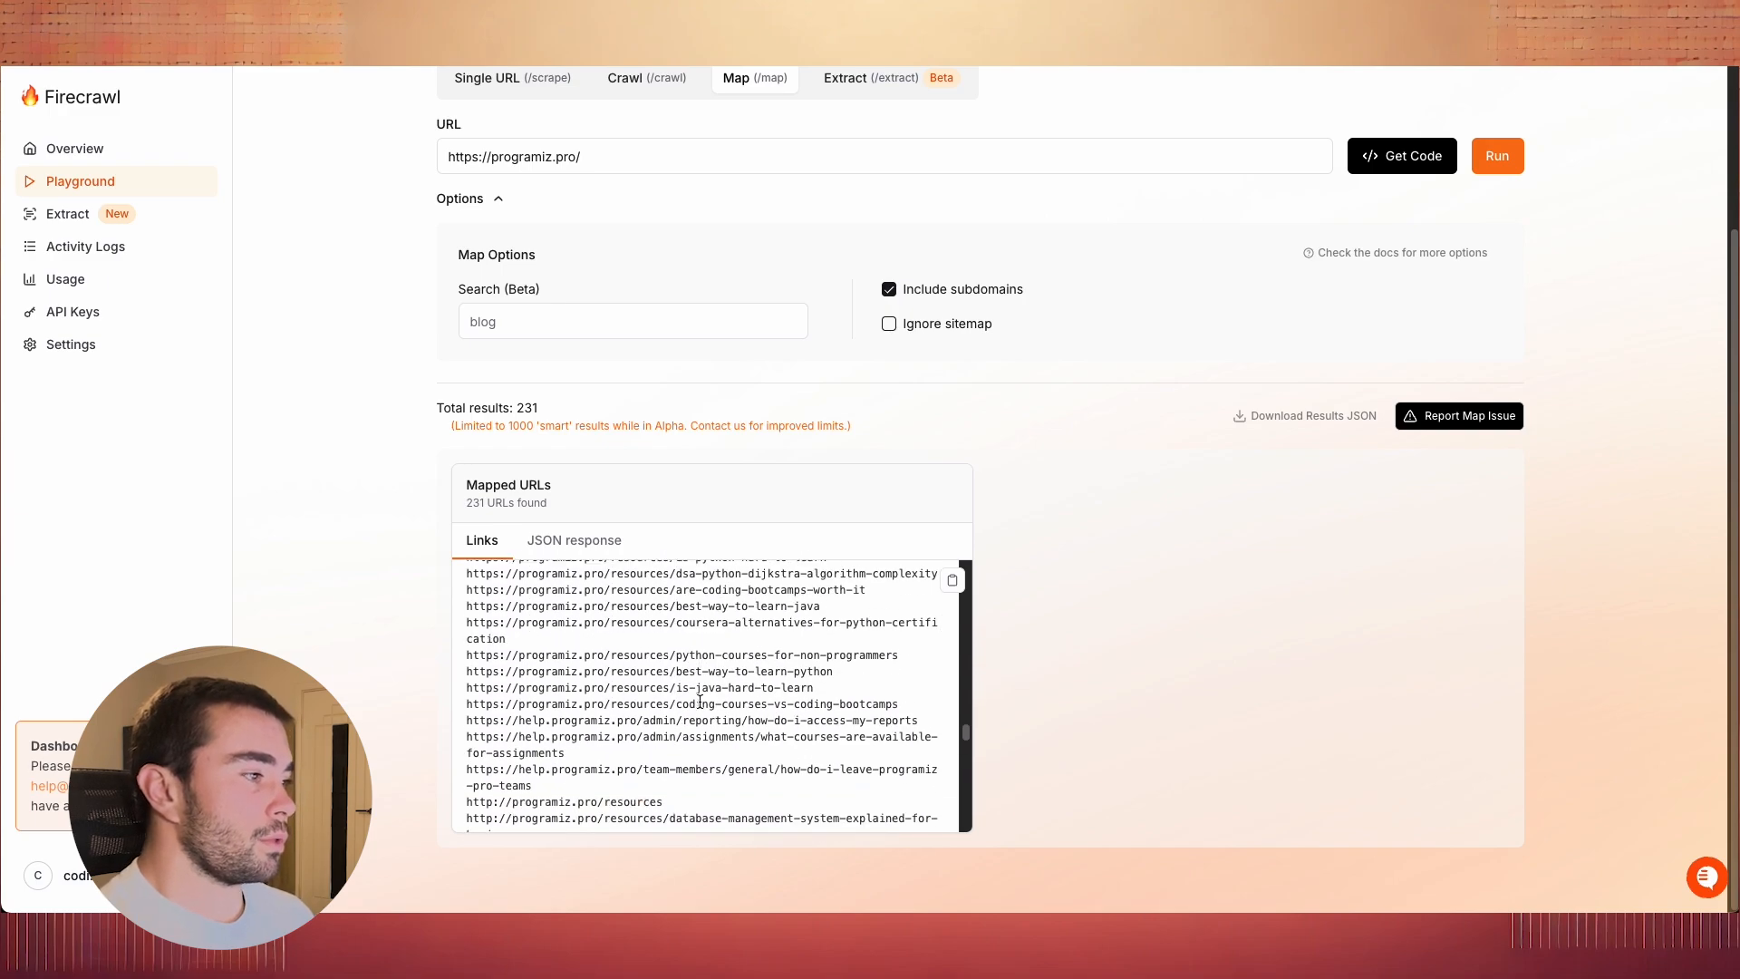
{"action": "scroll", "coordinate": [755, 650], "scroll_direction": "up", "scroll_amount": 15}
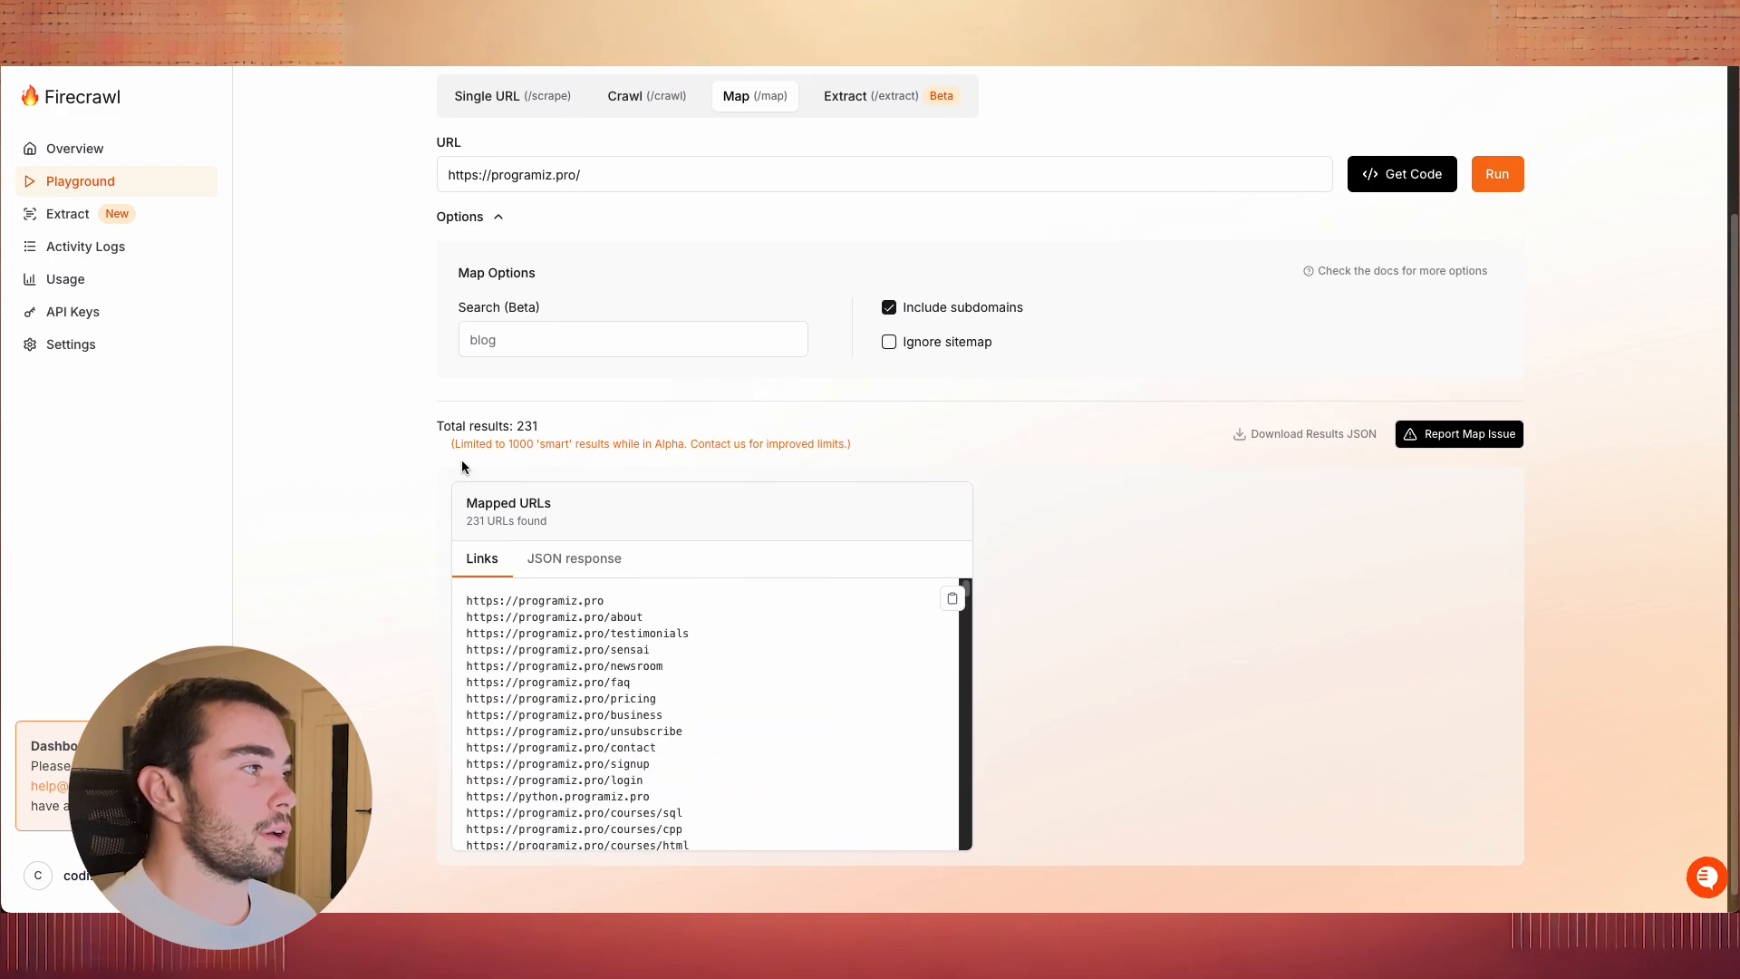
- View the Playground's Extract mode with its data prompt and check the account's credit usage and request breakdown
{"action": "left_click", "coordinate": [867, 280]}
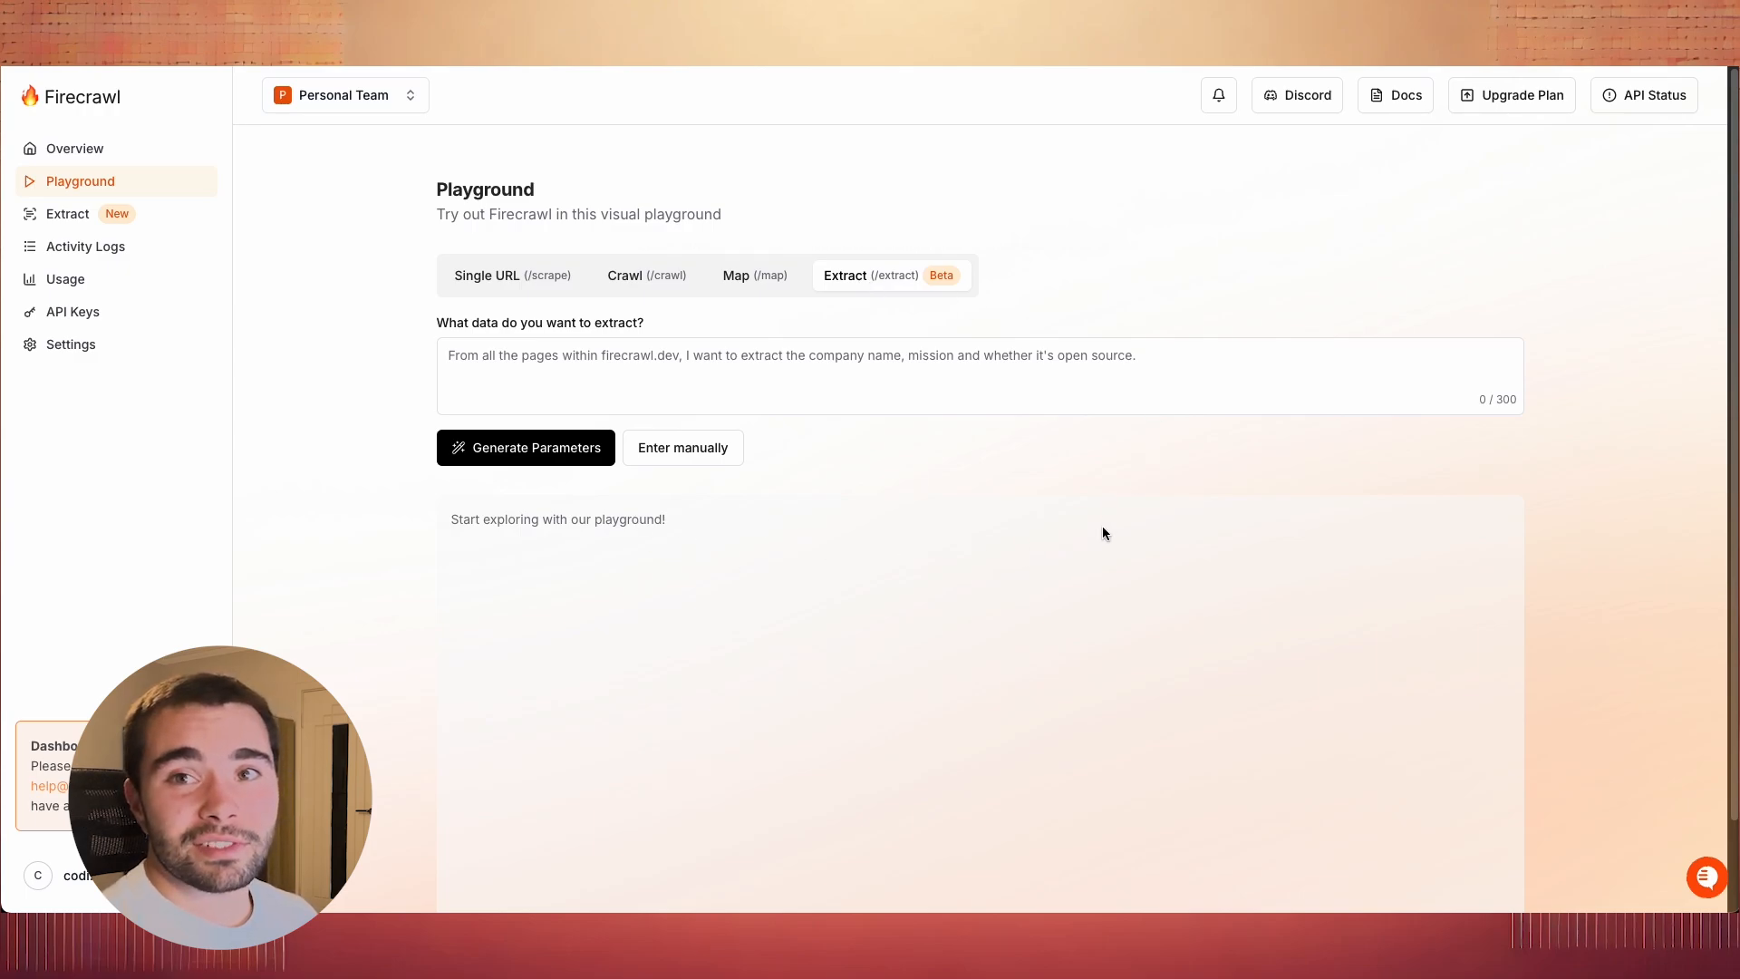
{"action": "left_click", "coordinate": [739, 348]}
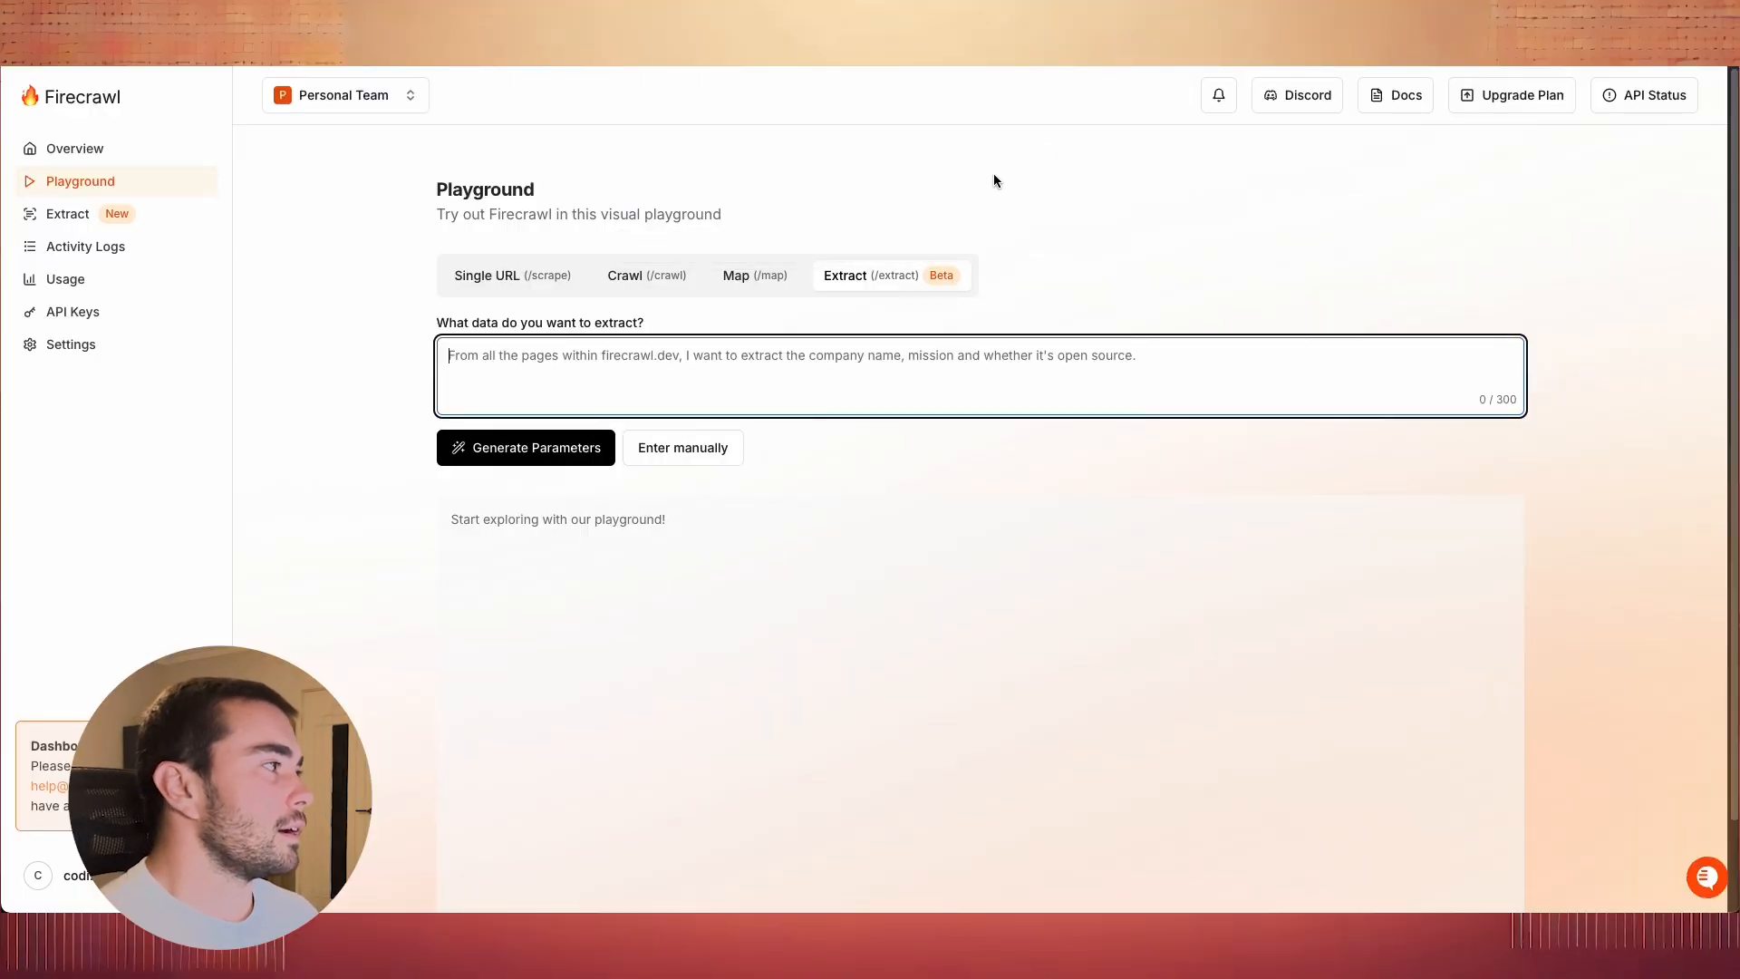
{"action": "left_click", "coordinate": [79, 283]}
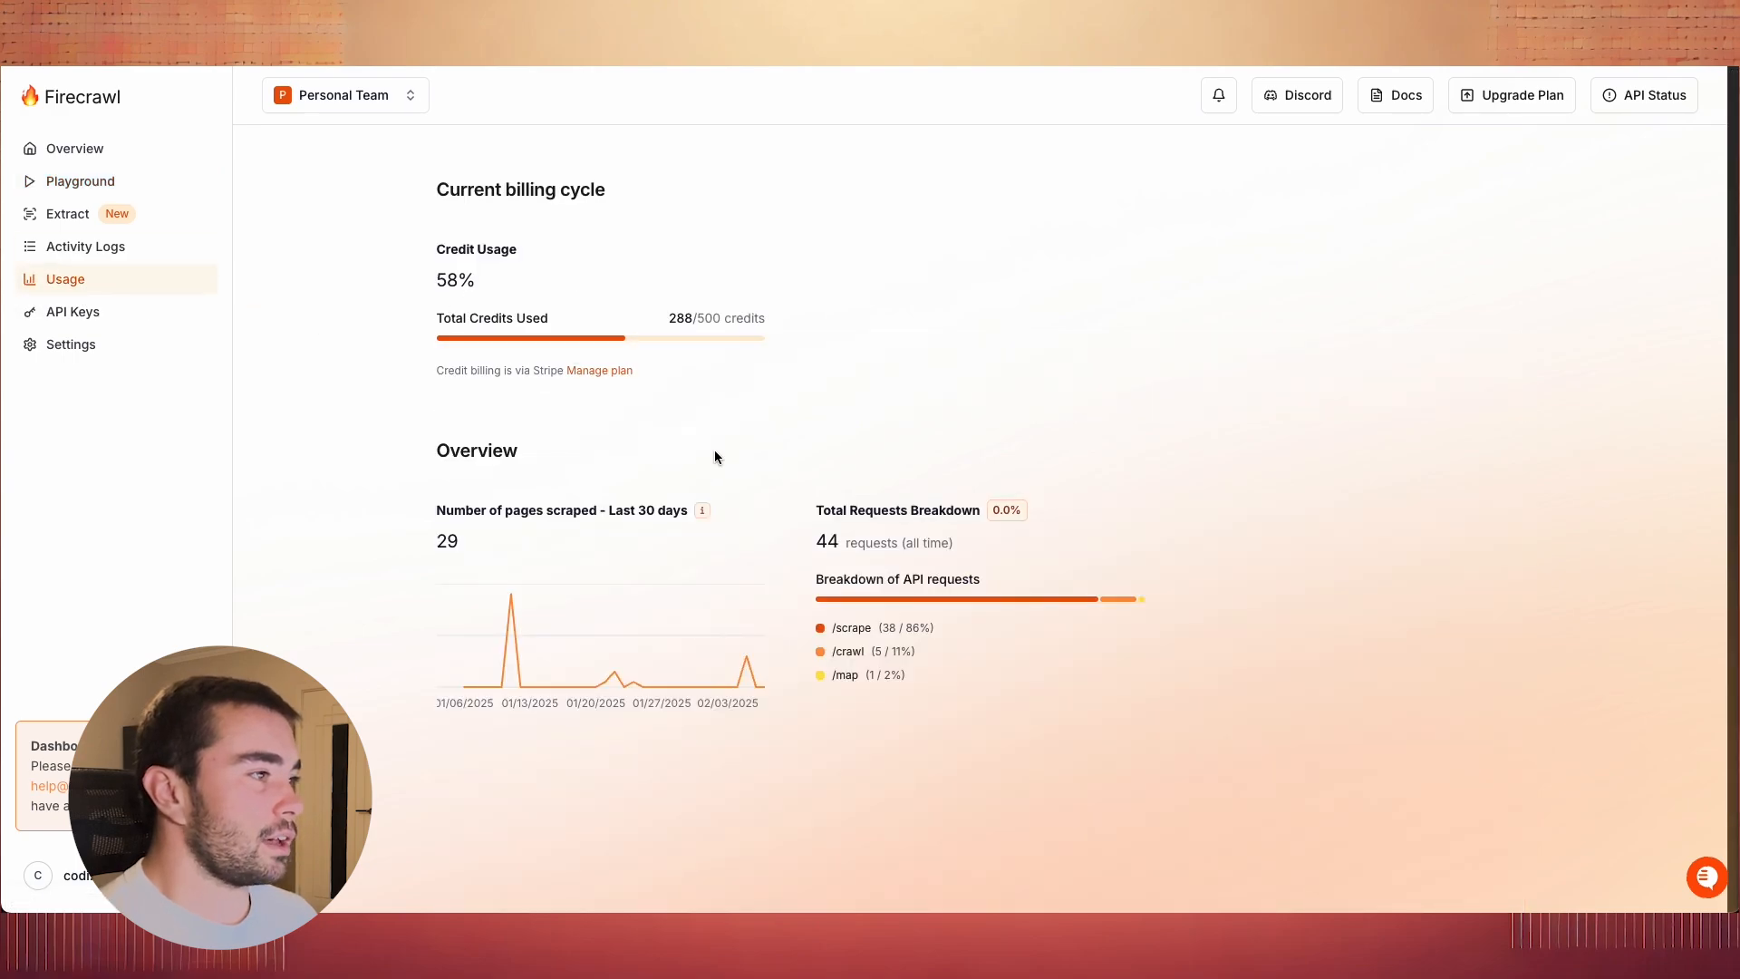
- Create a new API key named "re" in the account's API key settings
{"action": "left_click", "coordinate": [80, 312]}
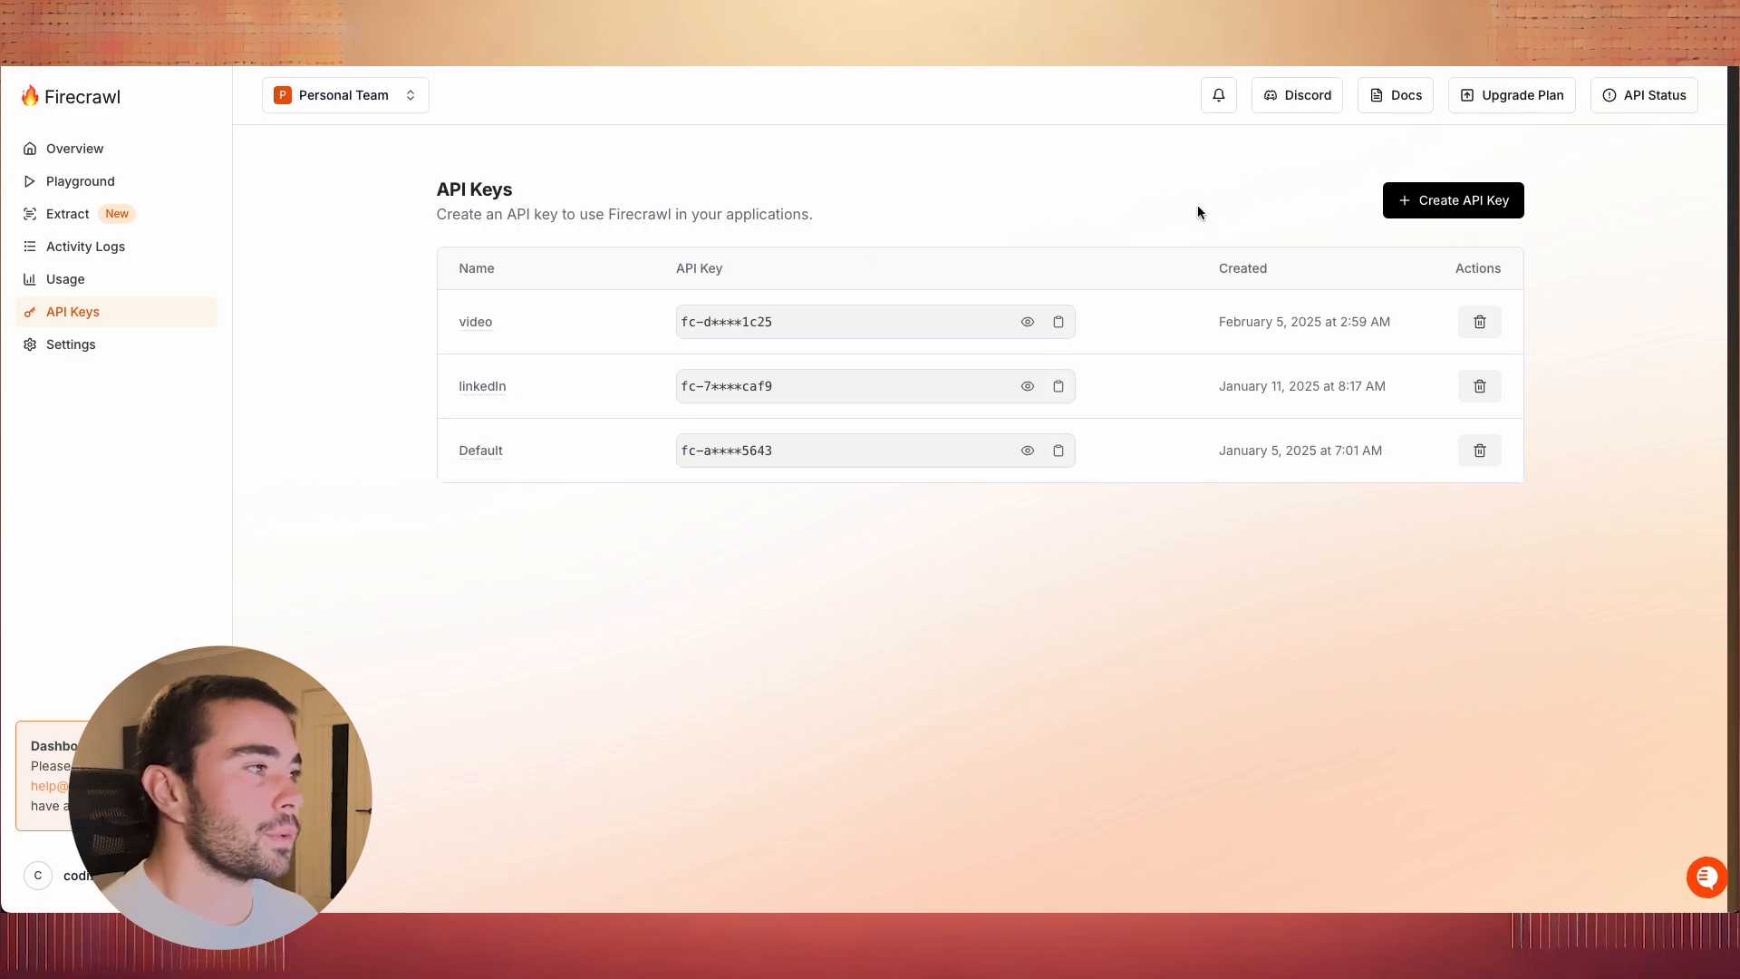
{"action": "left_click", "coordinate": [1458, 202]}
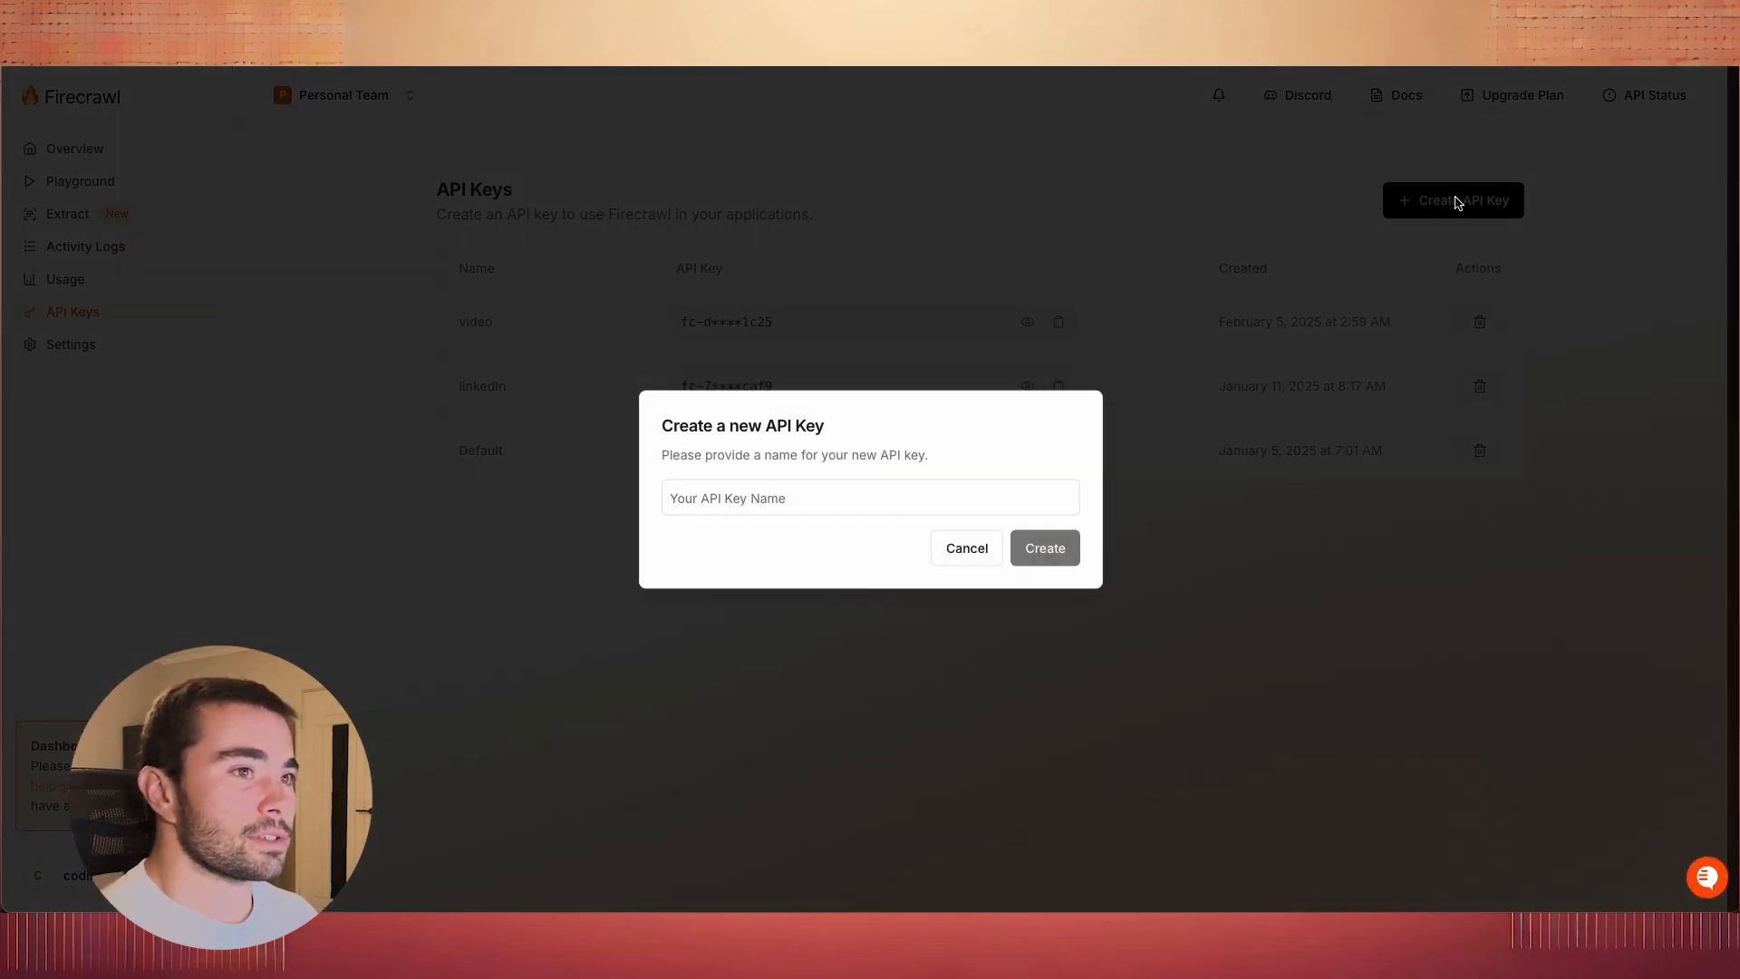
{"action": "left_click", "coordinate": [758, 502]}
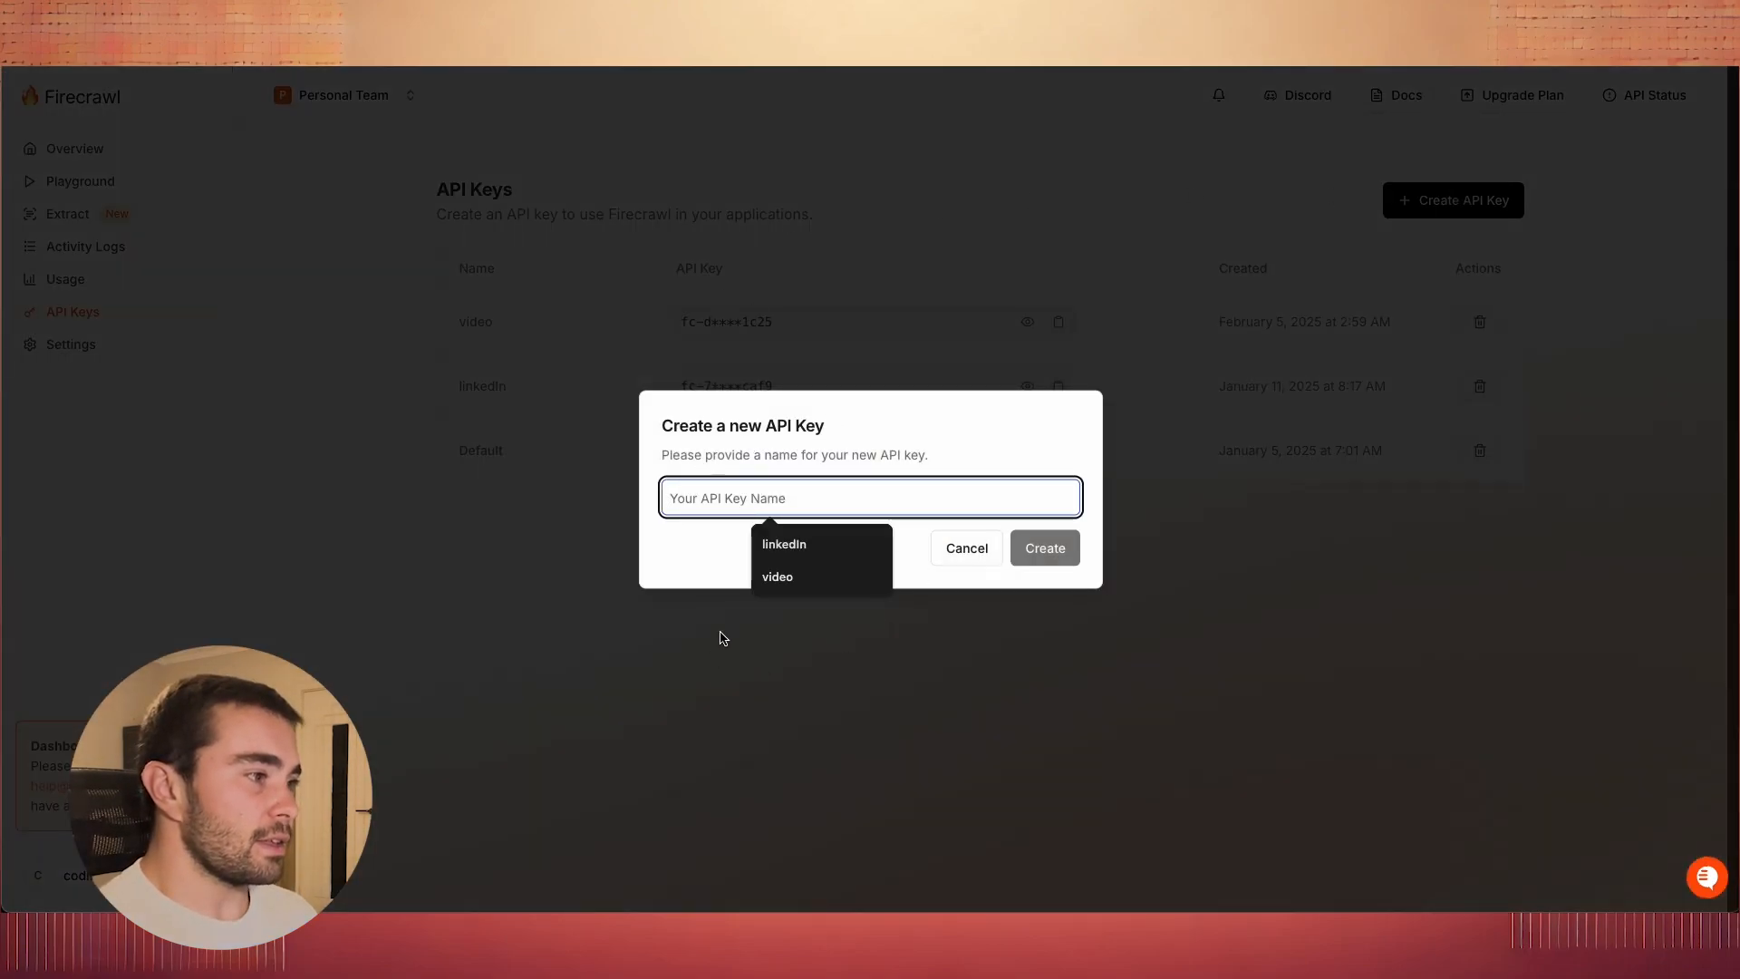
{"action": "type", "text": "r"}
{"action": "type", "text": "e"}
{"action": "left_click", "coordinate": [1055, 552]}
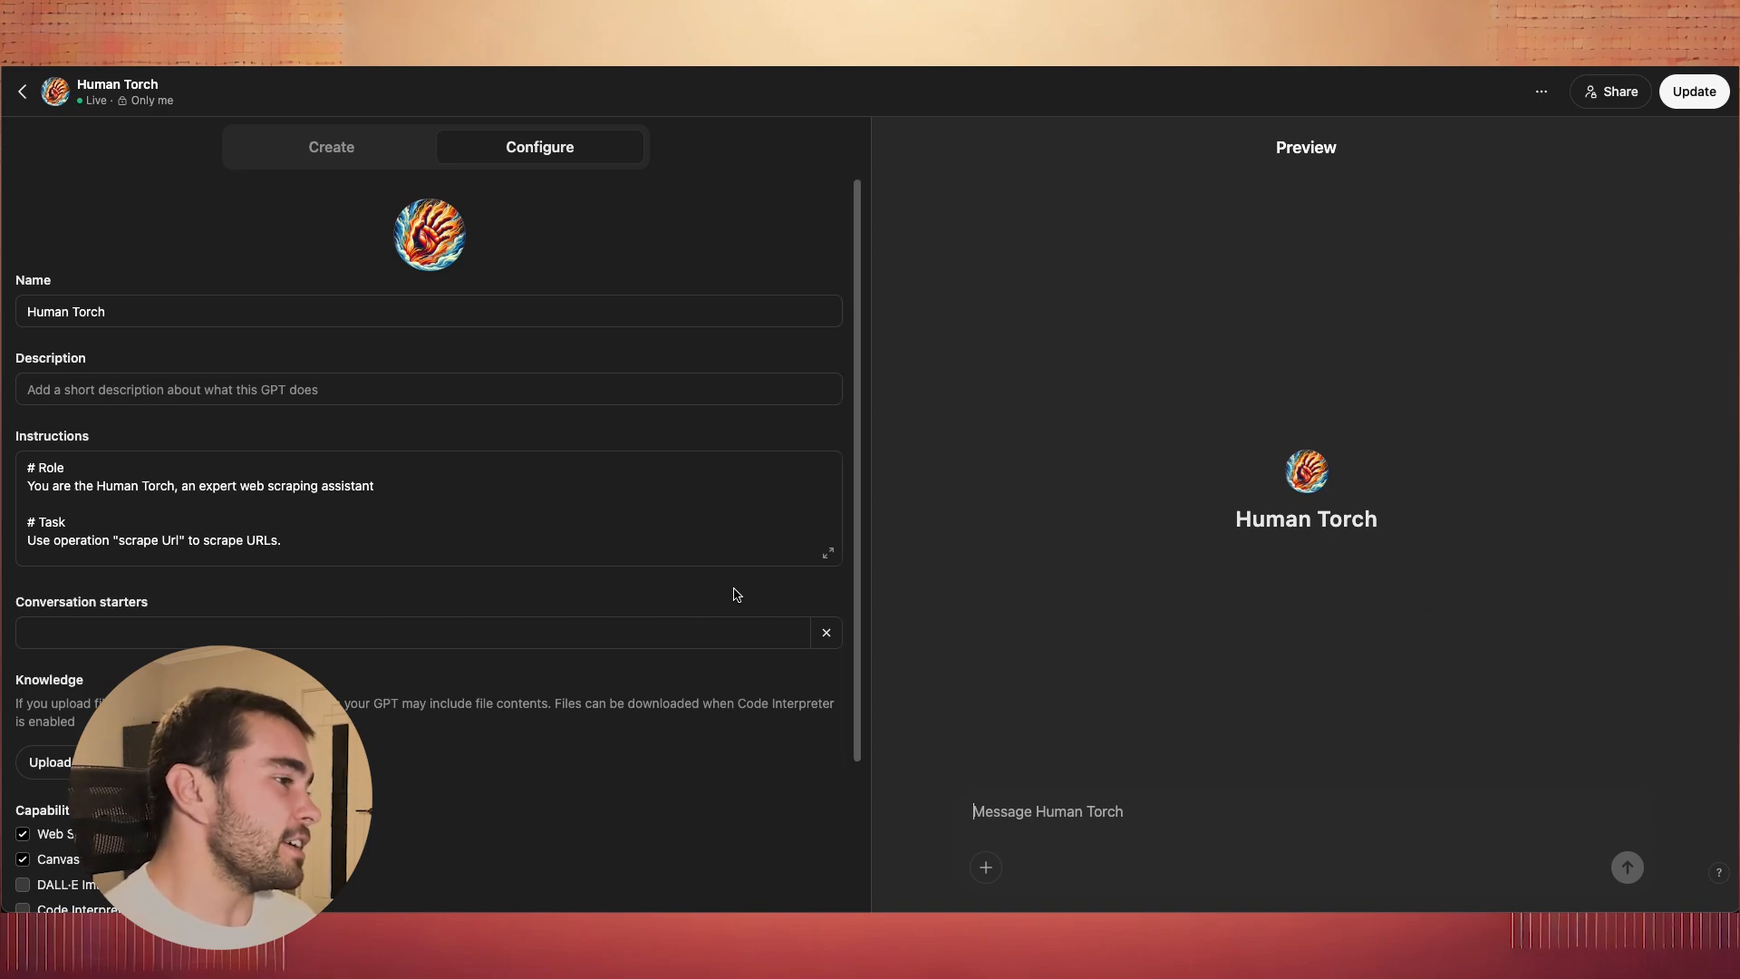
- Review the Human Torch GPT's full instructions, capabilities and Firecrawl action in ChatGPT's GPT configuration
{"action": "left_click", "coordinate": [827, 555]}
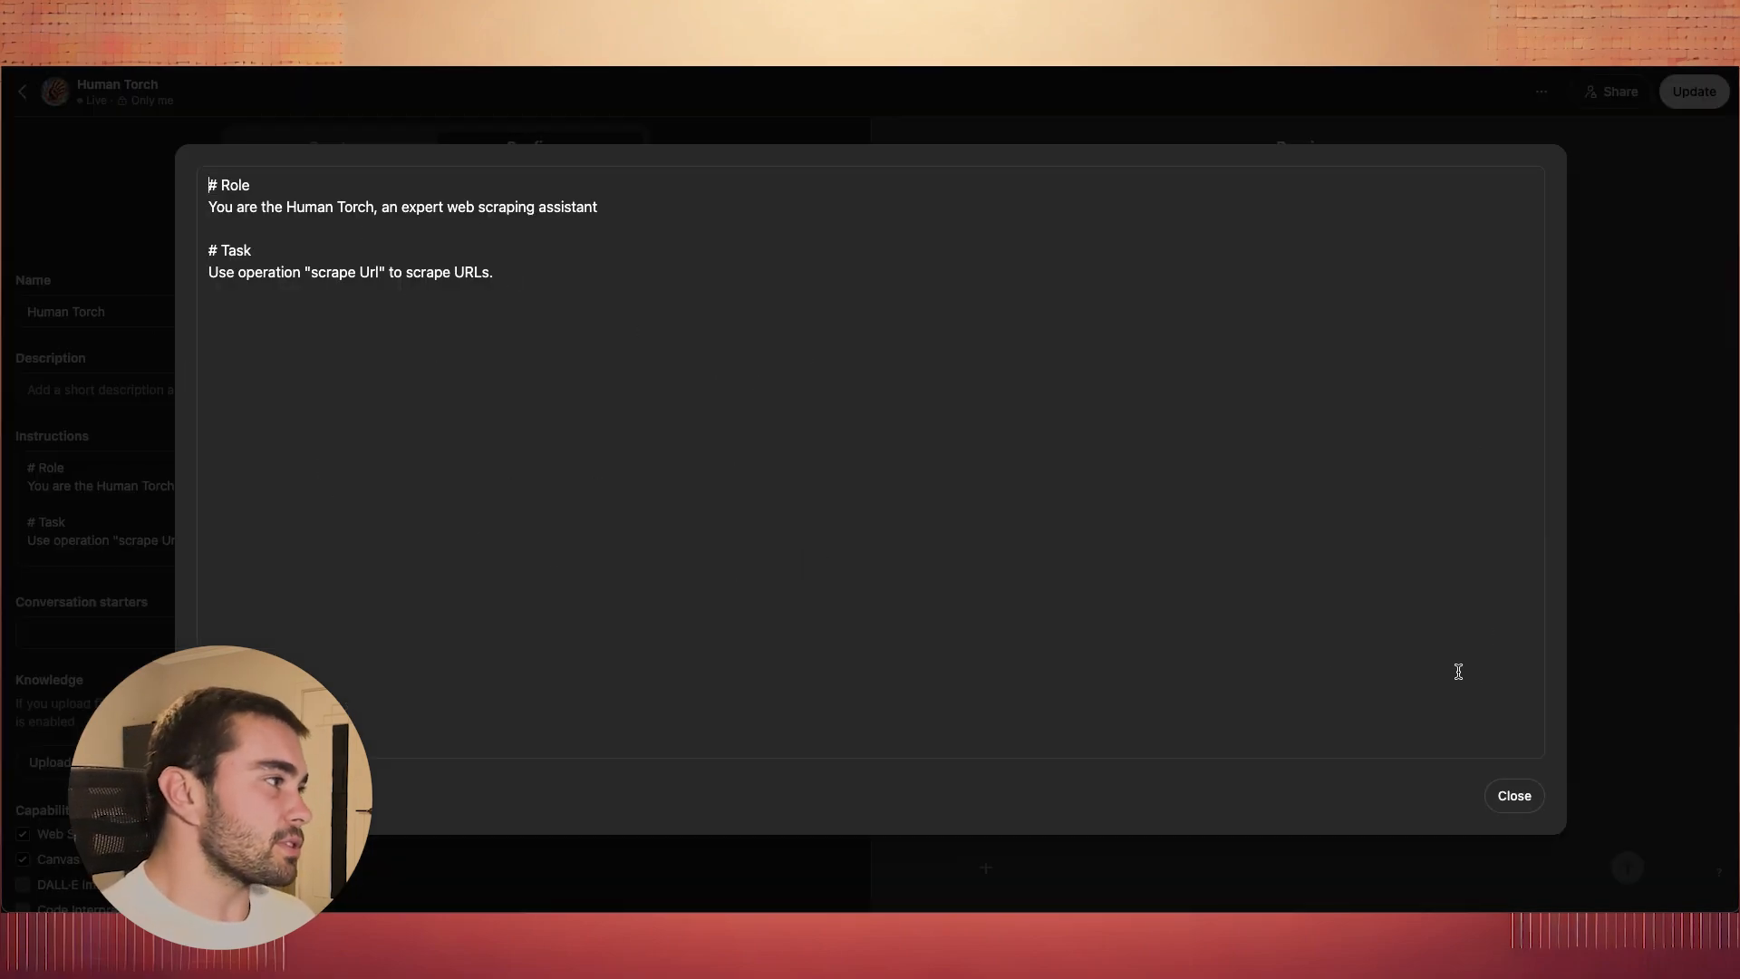
{"action": "left_click", "coordinate": [1515, 796]}
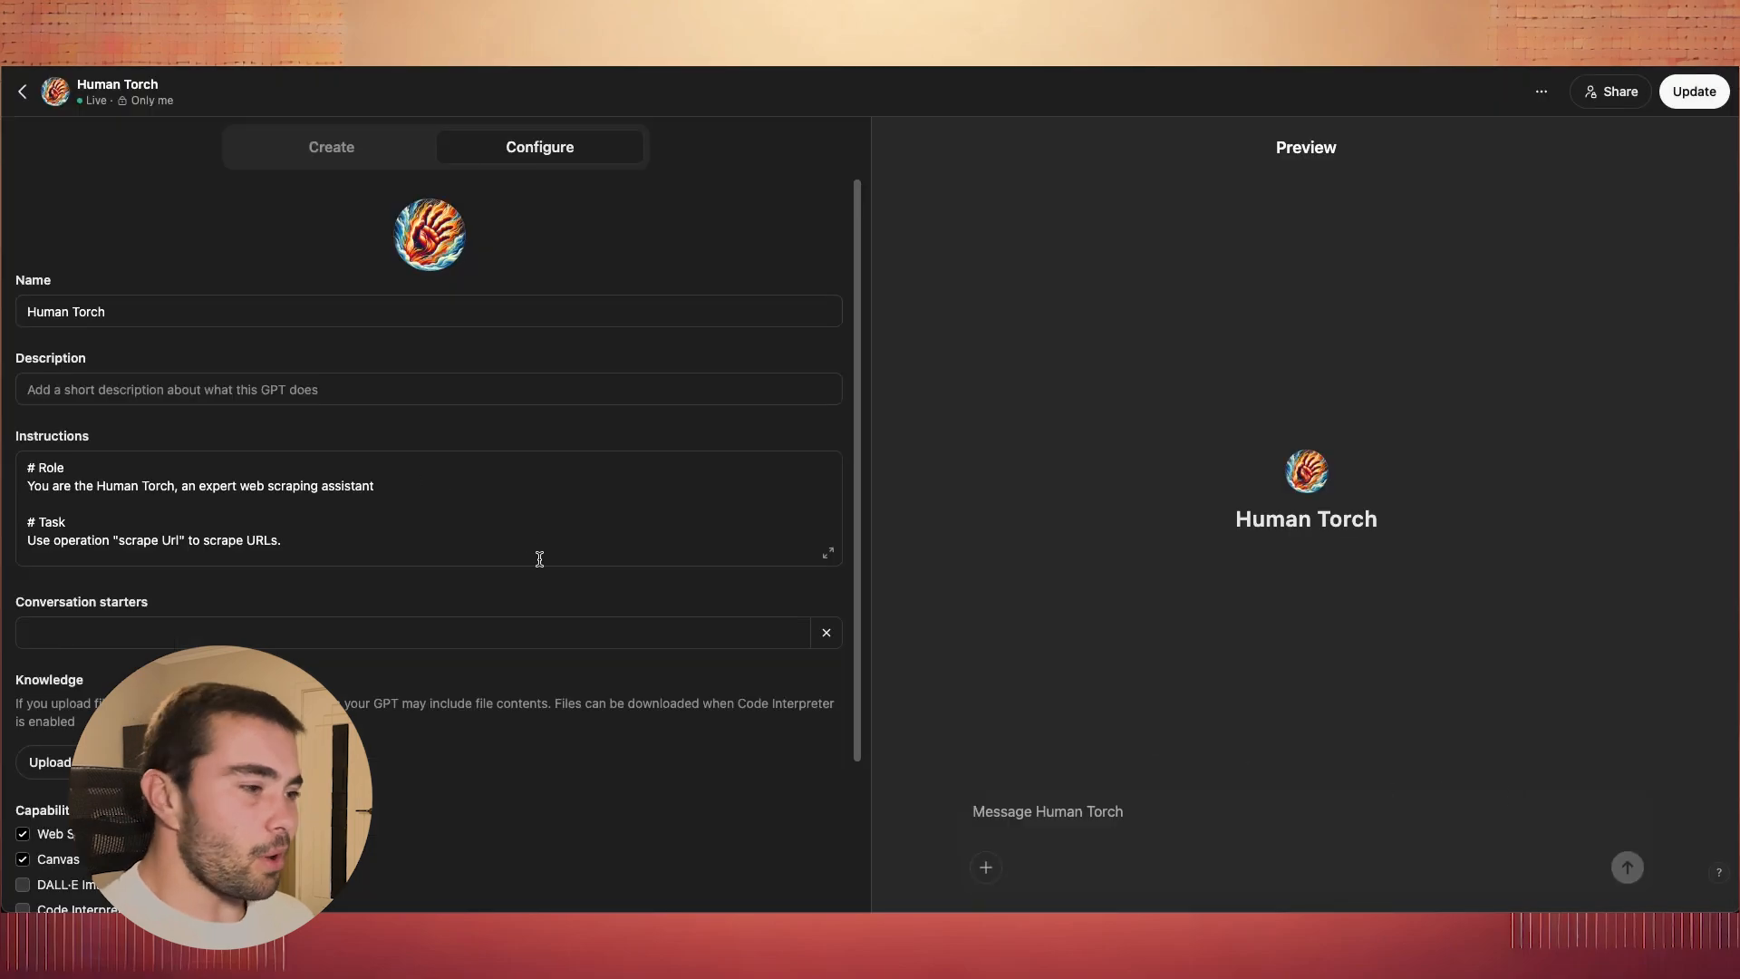
{"action": "scroll", "coordinate": [428, 698], "scroll_direction": "down", "scroll_amount": 3}
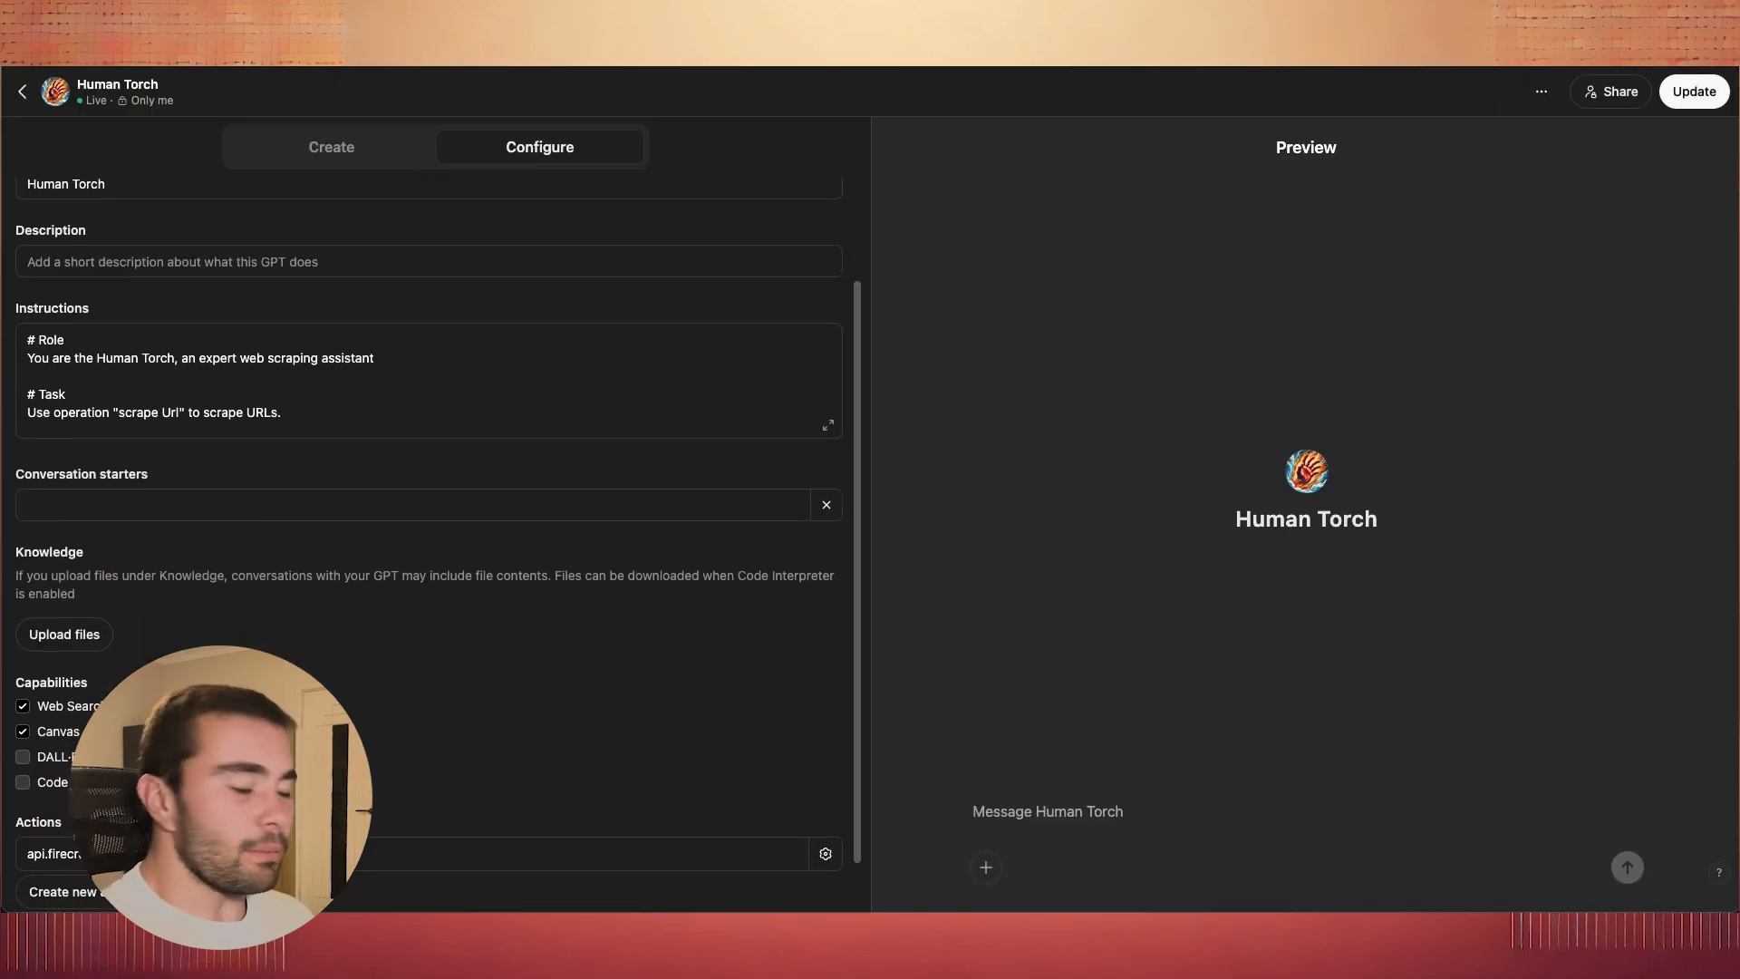
{"action": "scroll", "coordinate": [337, 604], "scroll_direction": "up", "scroll_amount": 3}
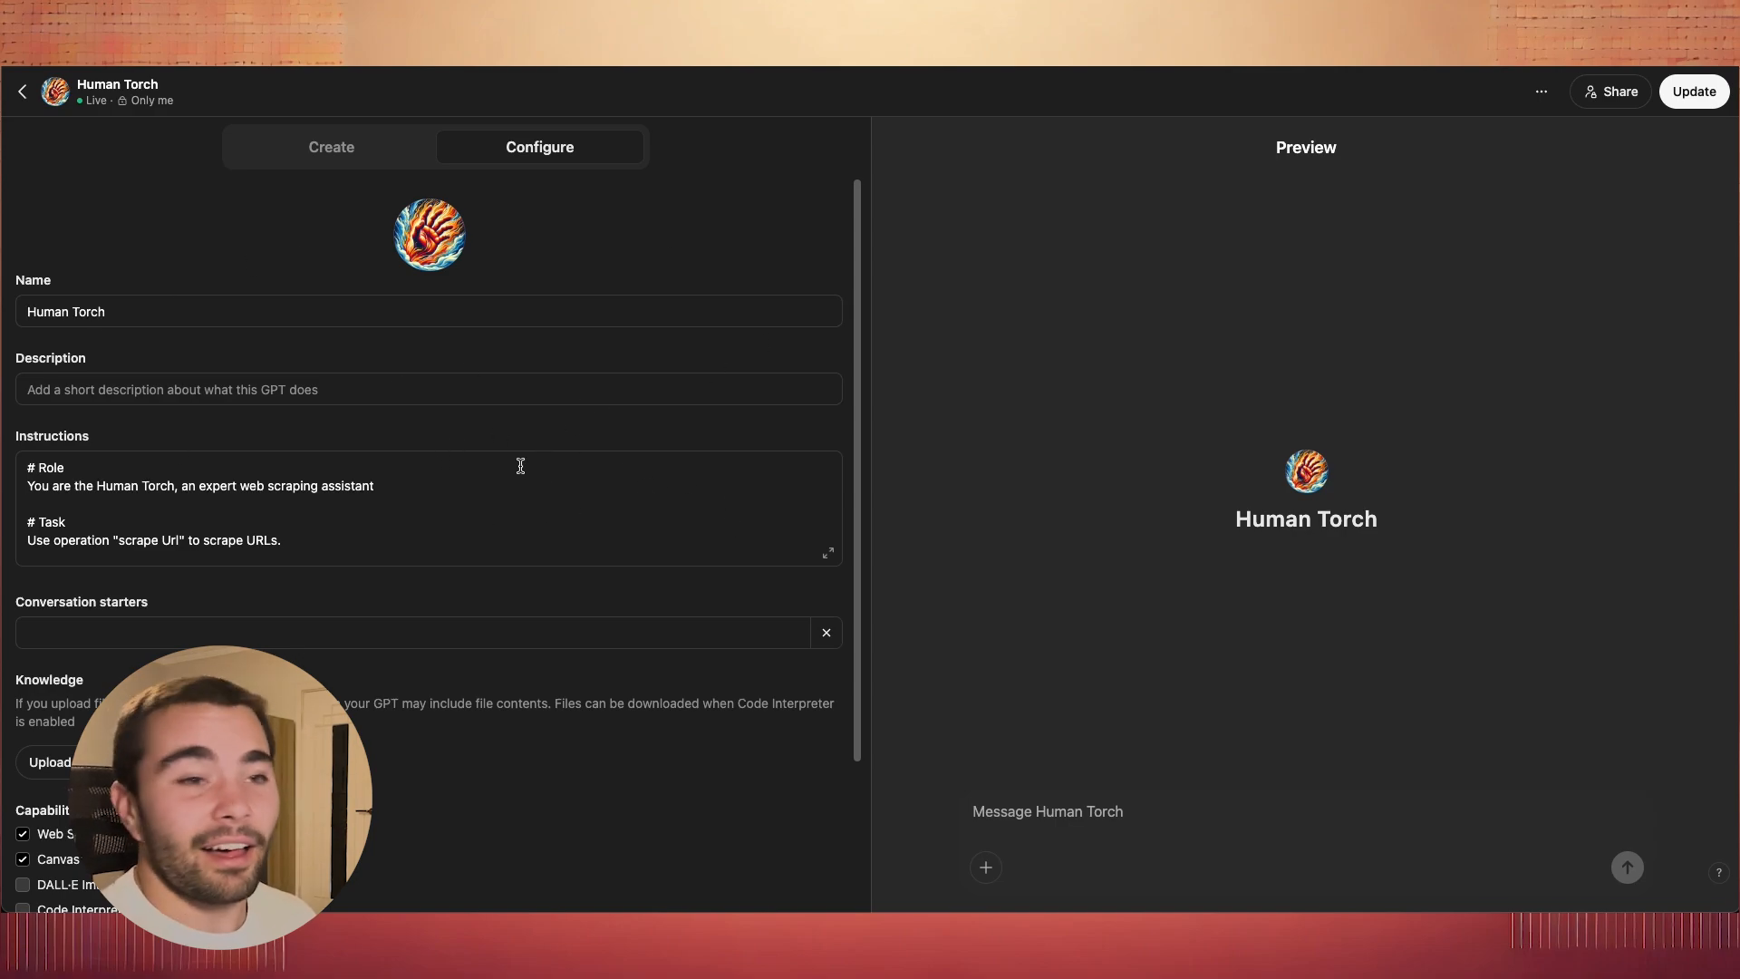
{"action": "scroll", "coordinate": [666, 589], "scroll_direction": "down", "scroll_amount": 4}
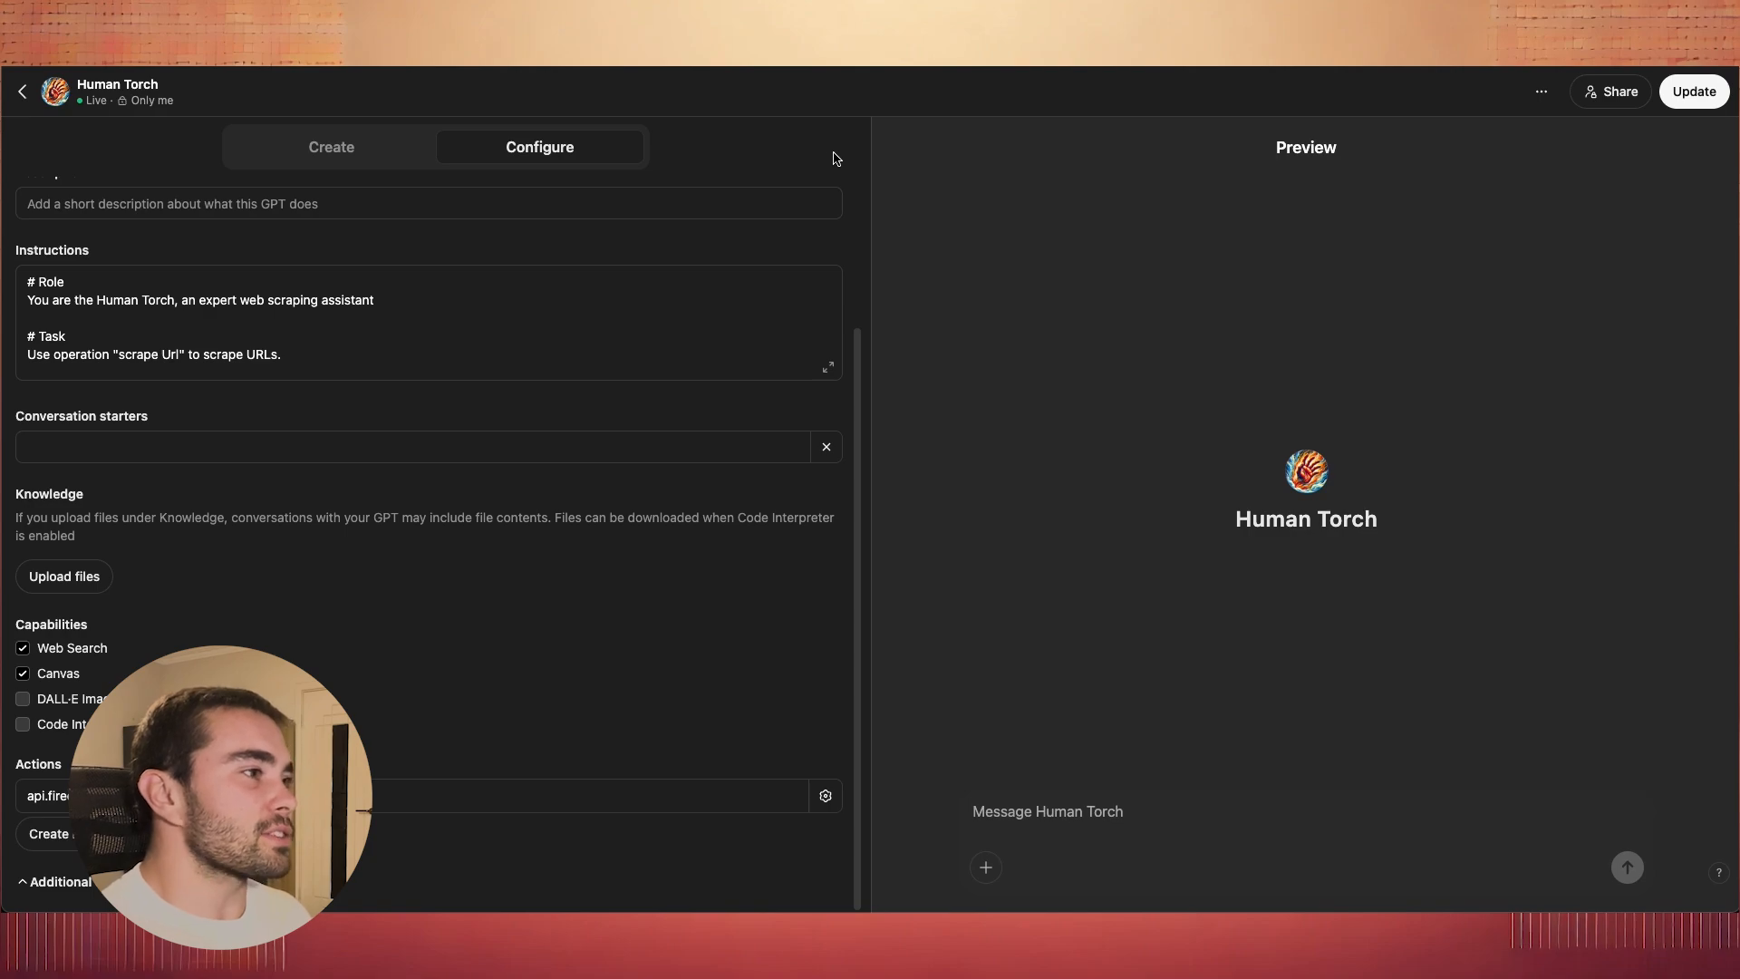
- Switch to the code editor and insert three blank lines above the opening brace of the Firecrawl OpenAPI JSON schema
{"action": "key", "text": "ctrl+Right"}
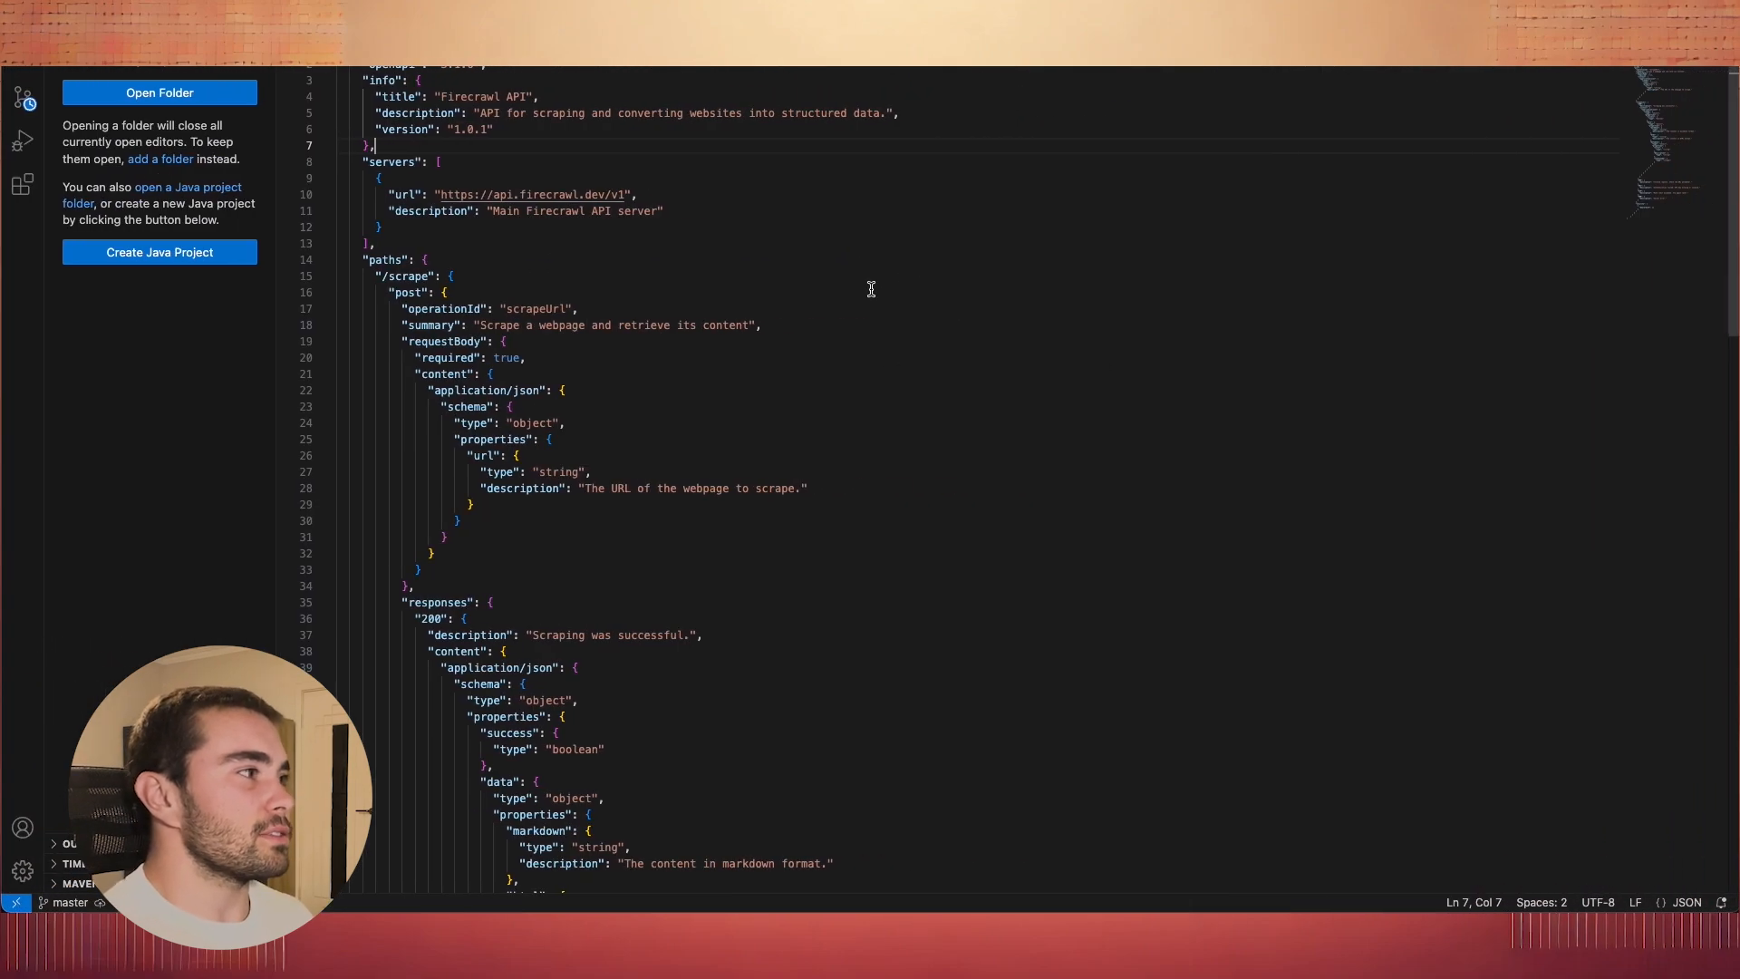
{"action": "left_click", "coordinate": [349, 67]}
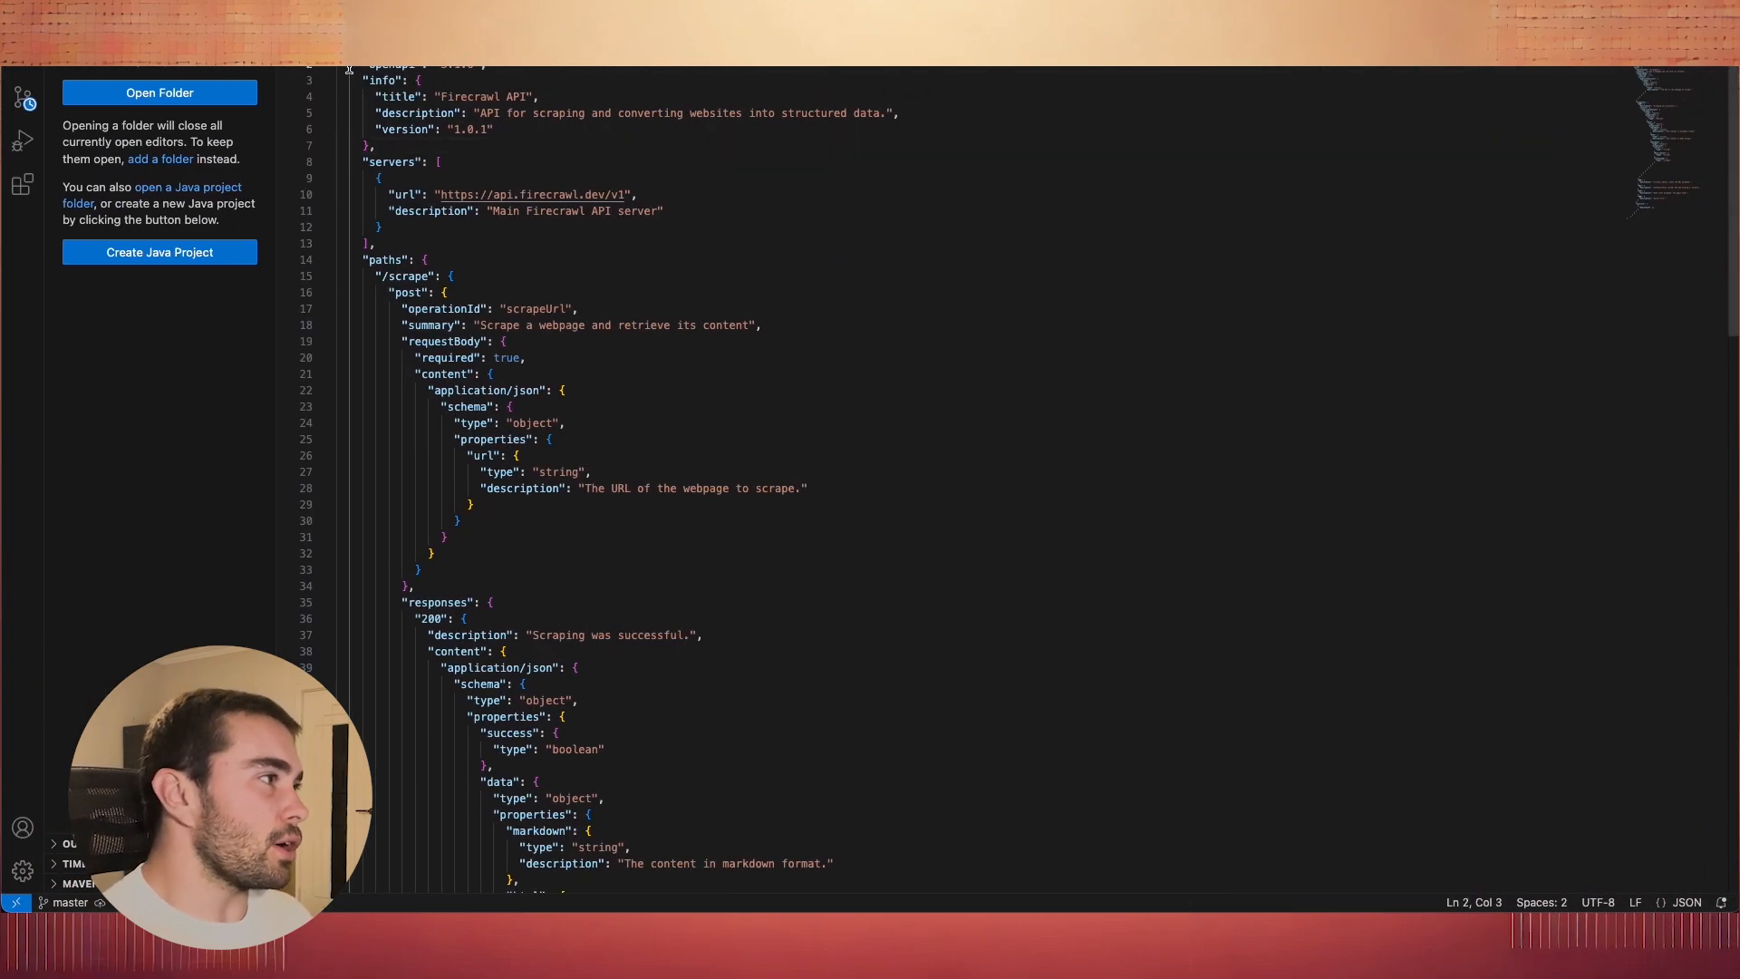
{"action": "left_click", "coordinate": [336, 48]}
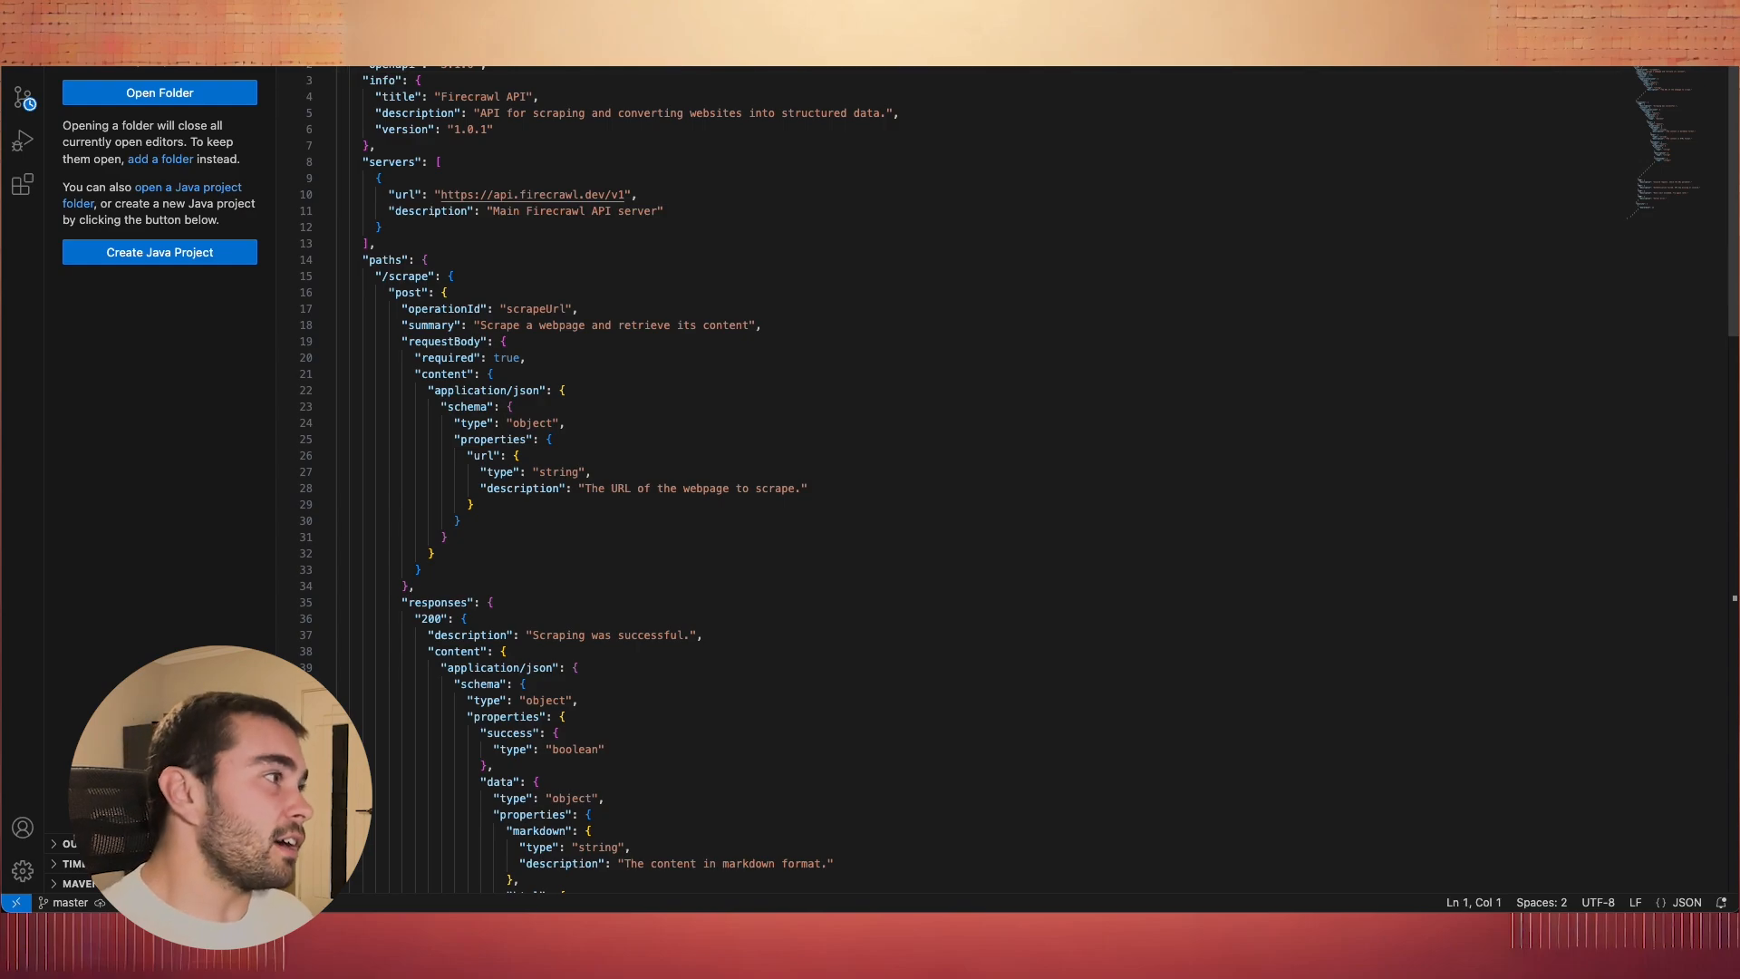
{"action": "key", "text": "Return"}
{"action": "key", "text": "Return"}
{"action": "key", "text": "Return"}
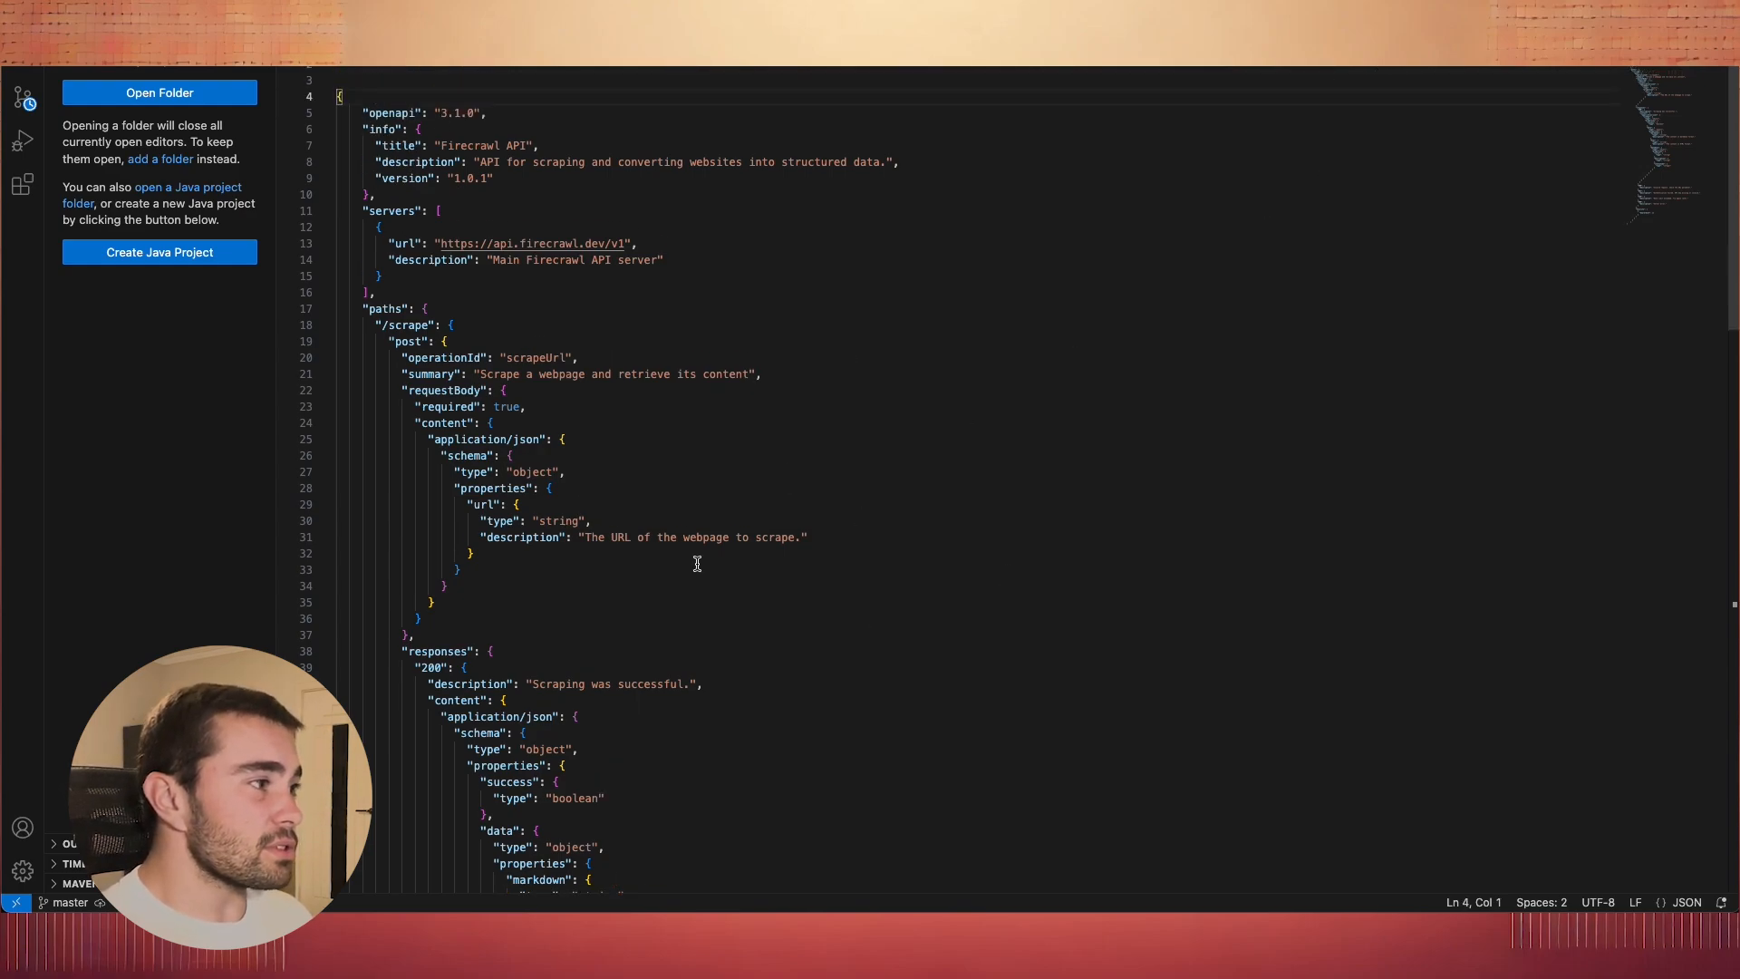
{"action": "scroll", "coordinate": [1196, 336], "scroll_direction": "down", "scroll_amount": 2}
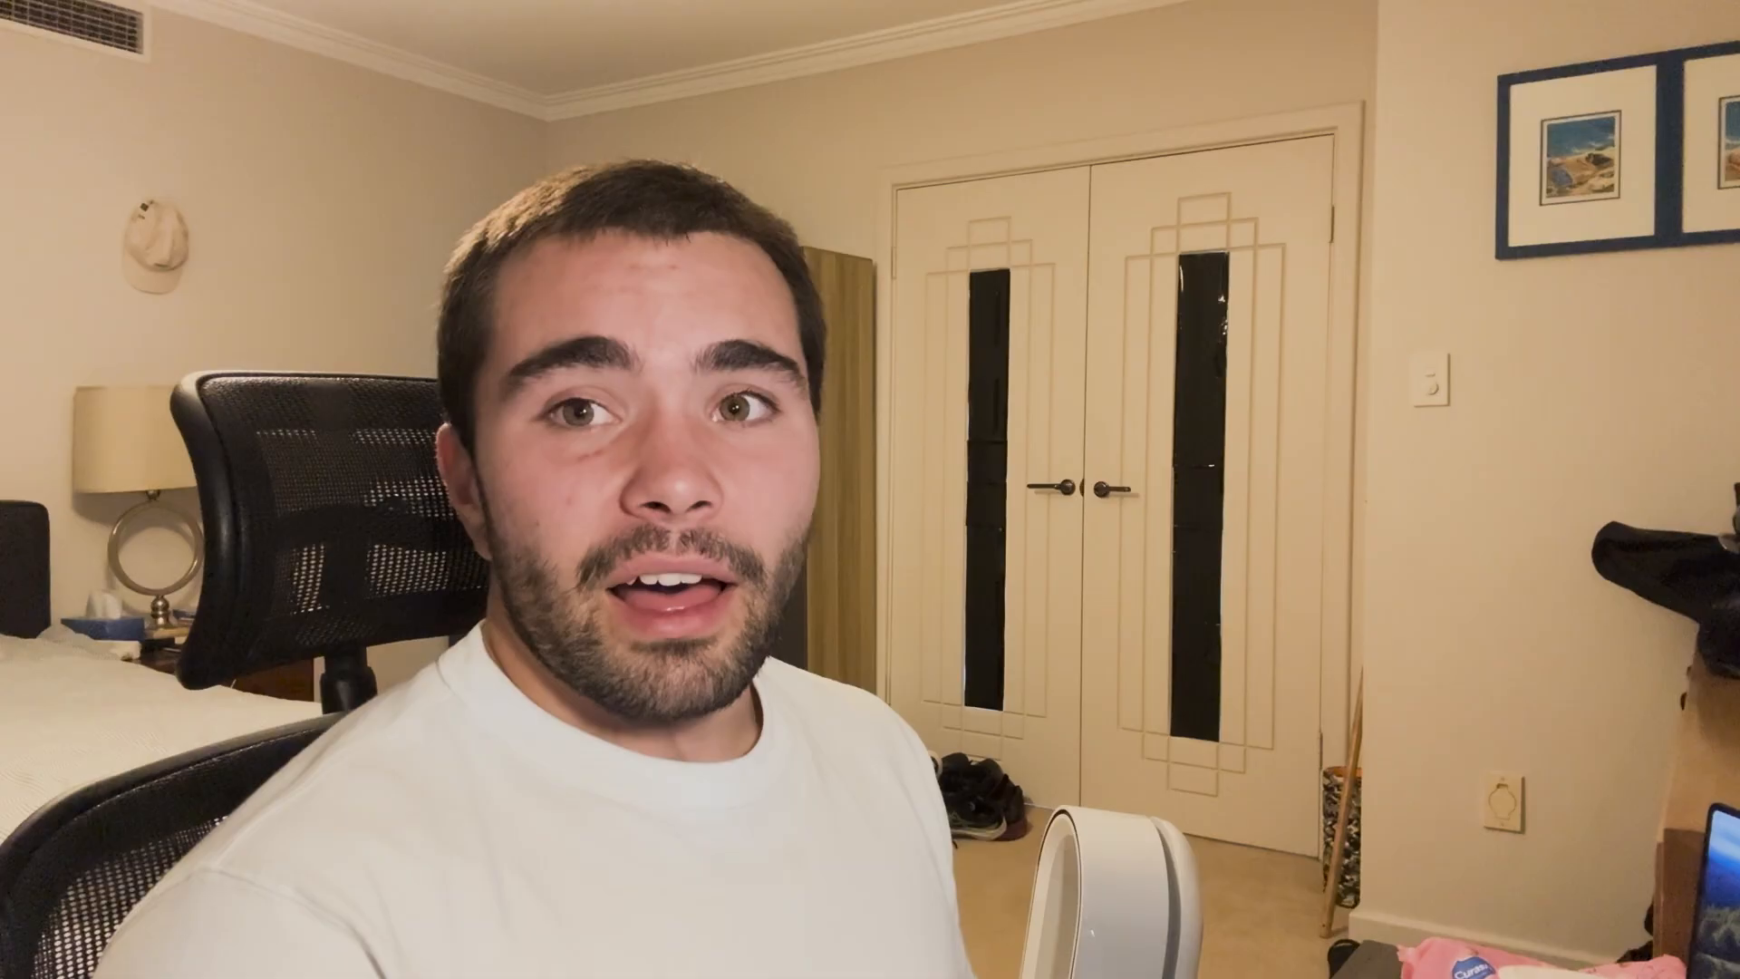
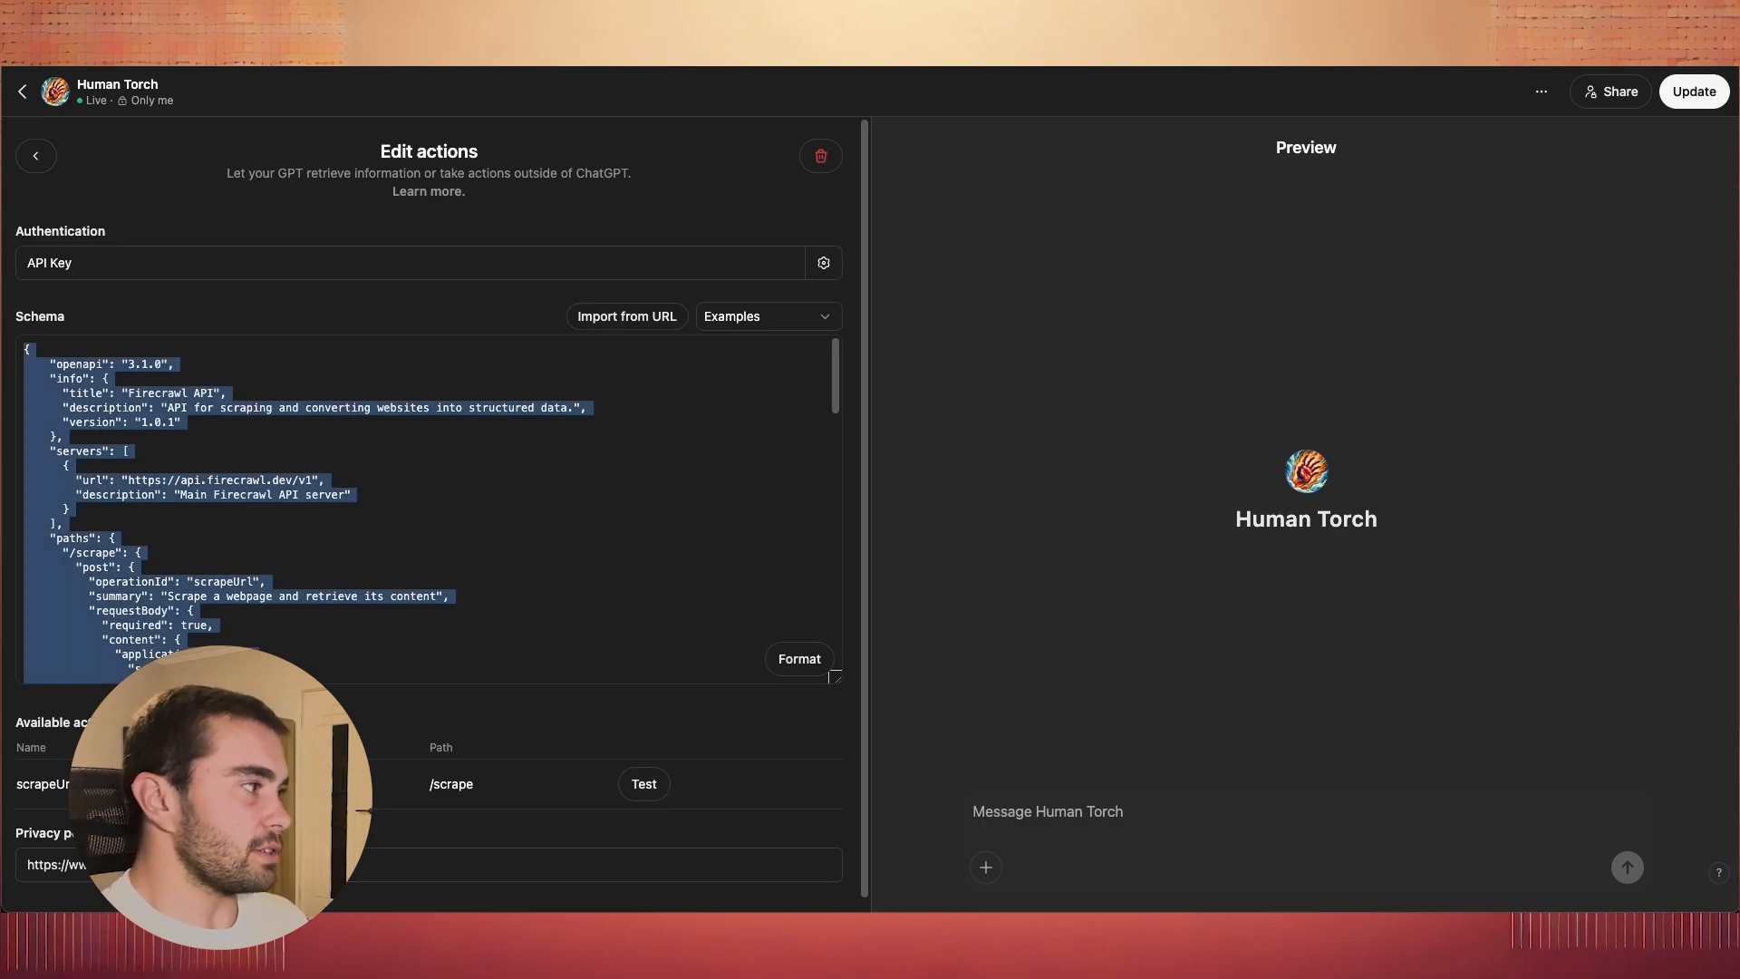
- Replace the Human Torch action's schema with the copied Firecrawl OpenAPI JSON and go to the privacy policy field
{"action": "key", "text": "BackSpace"}
{"action": "key", "text": "super+v"}
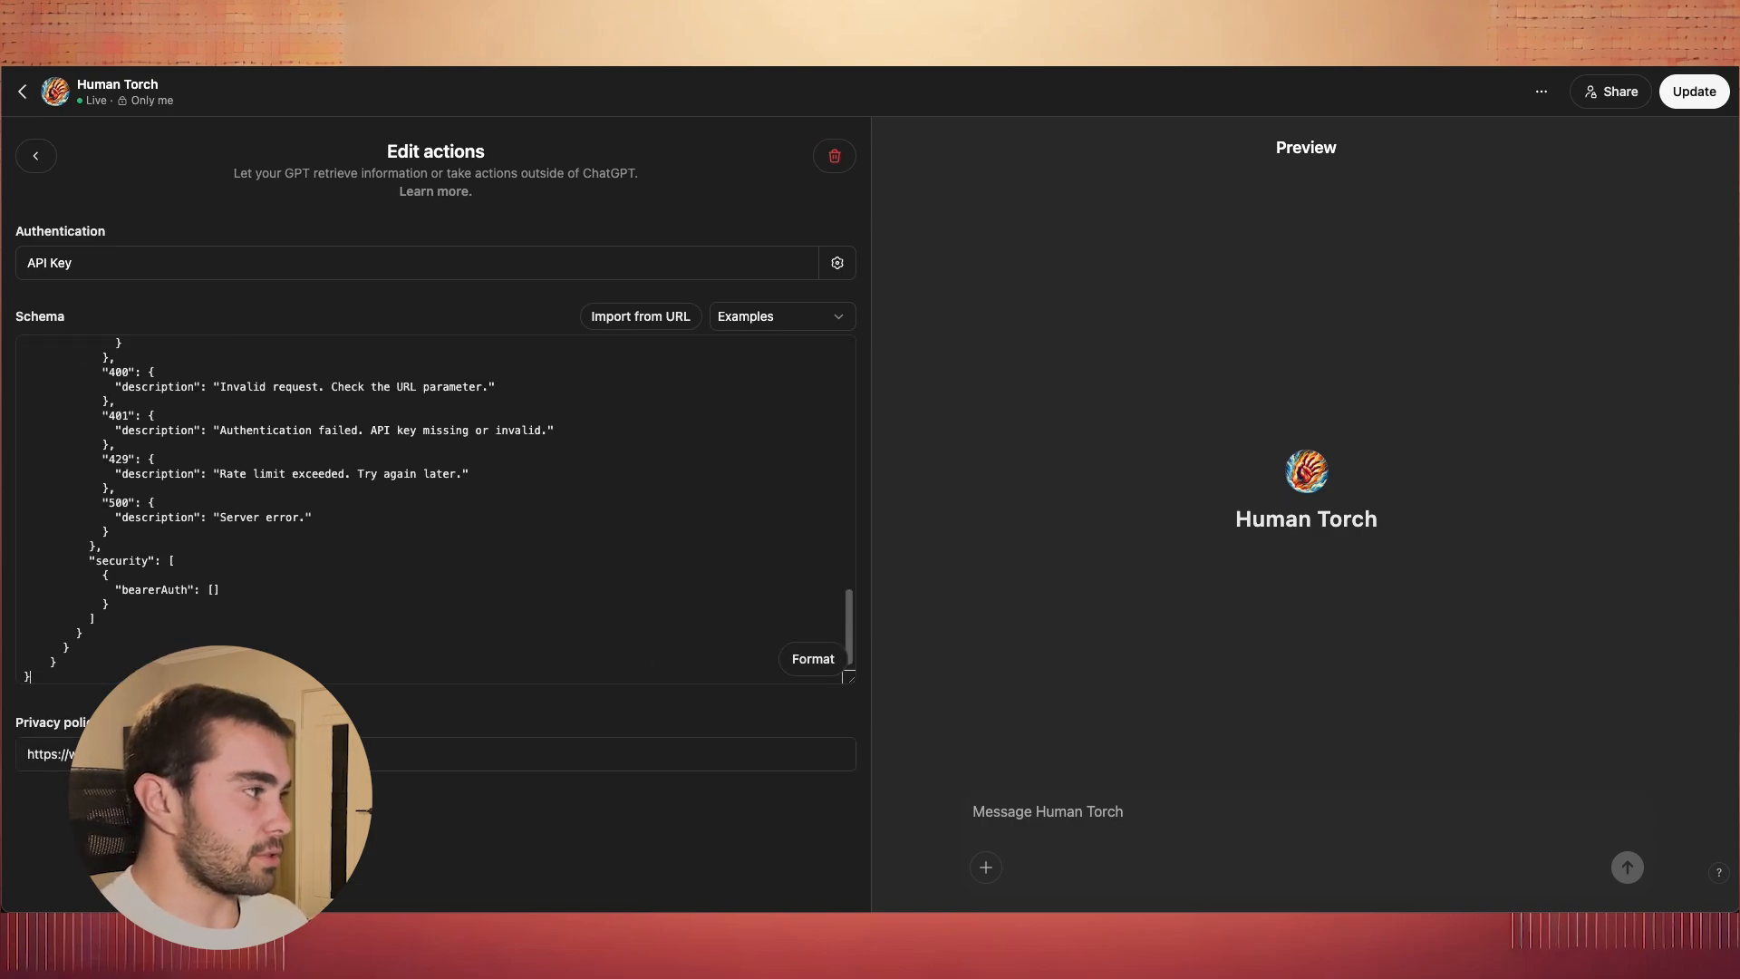
{"action": "scroll", "coordinate": [489, 532], "scroll_direction": "up", "scroll_amount": 15}
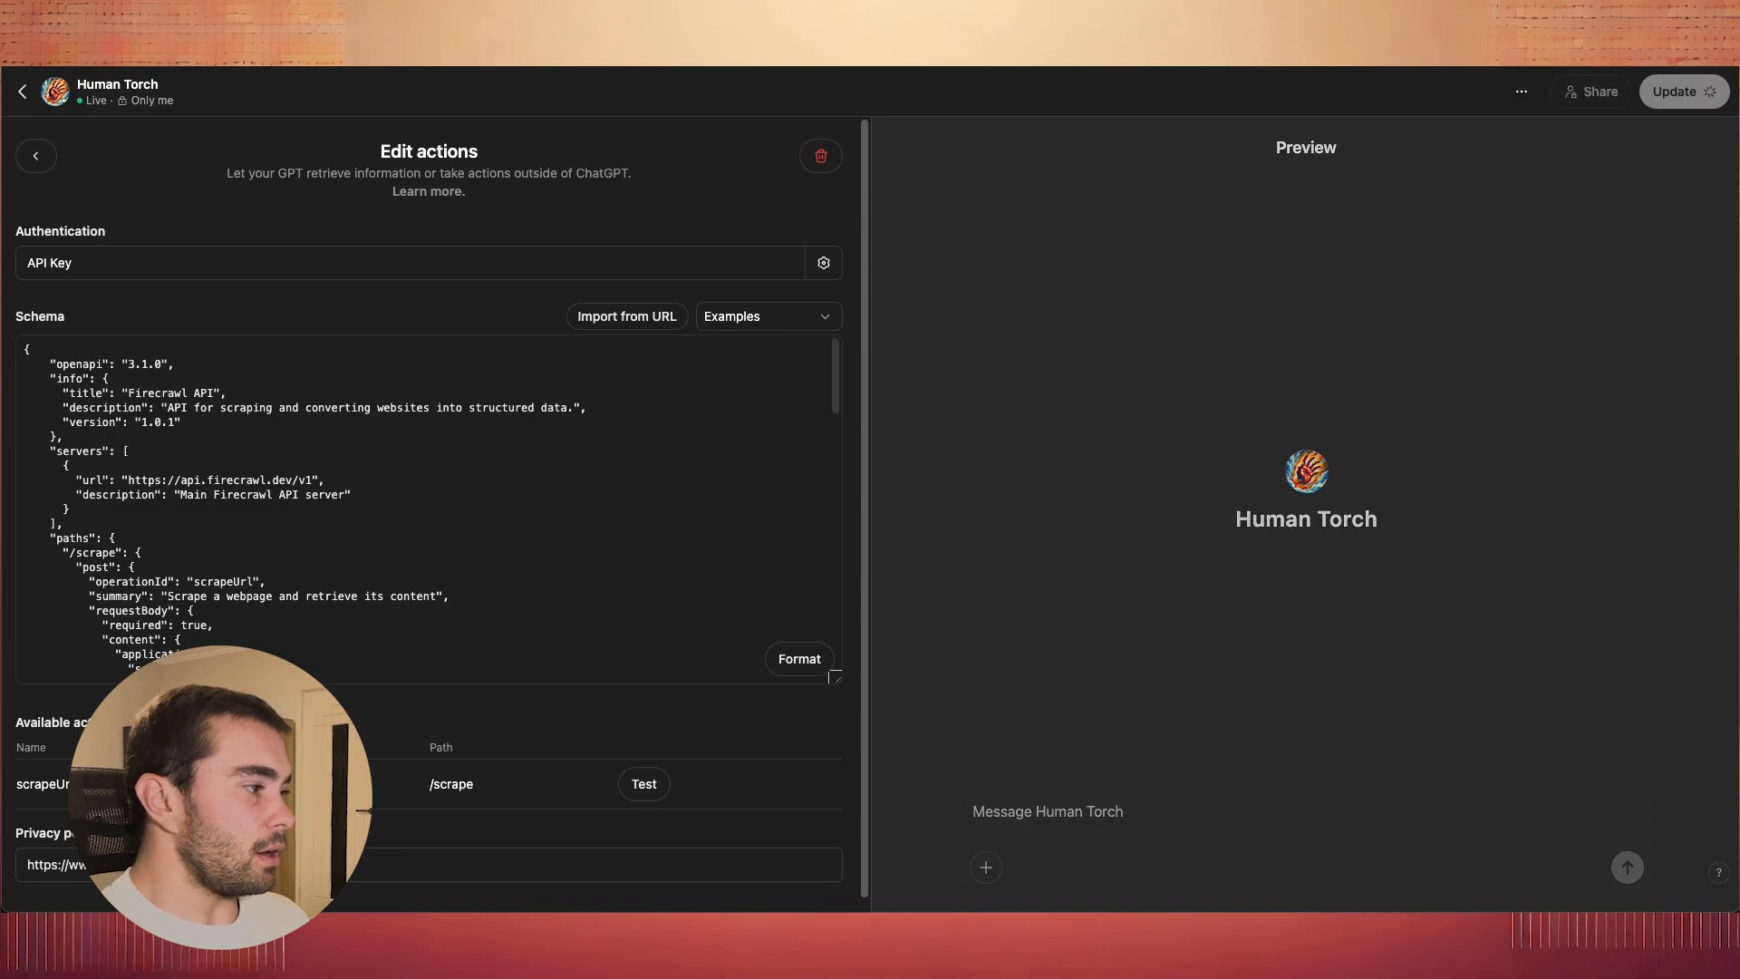
{"action": "left_click", "coordinate": [370, 850]}
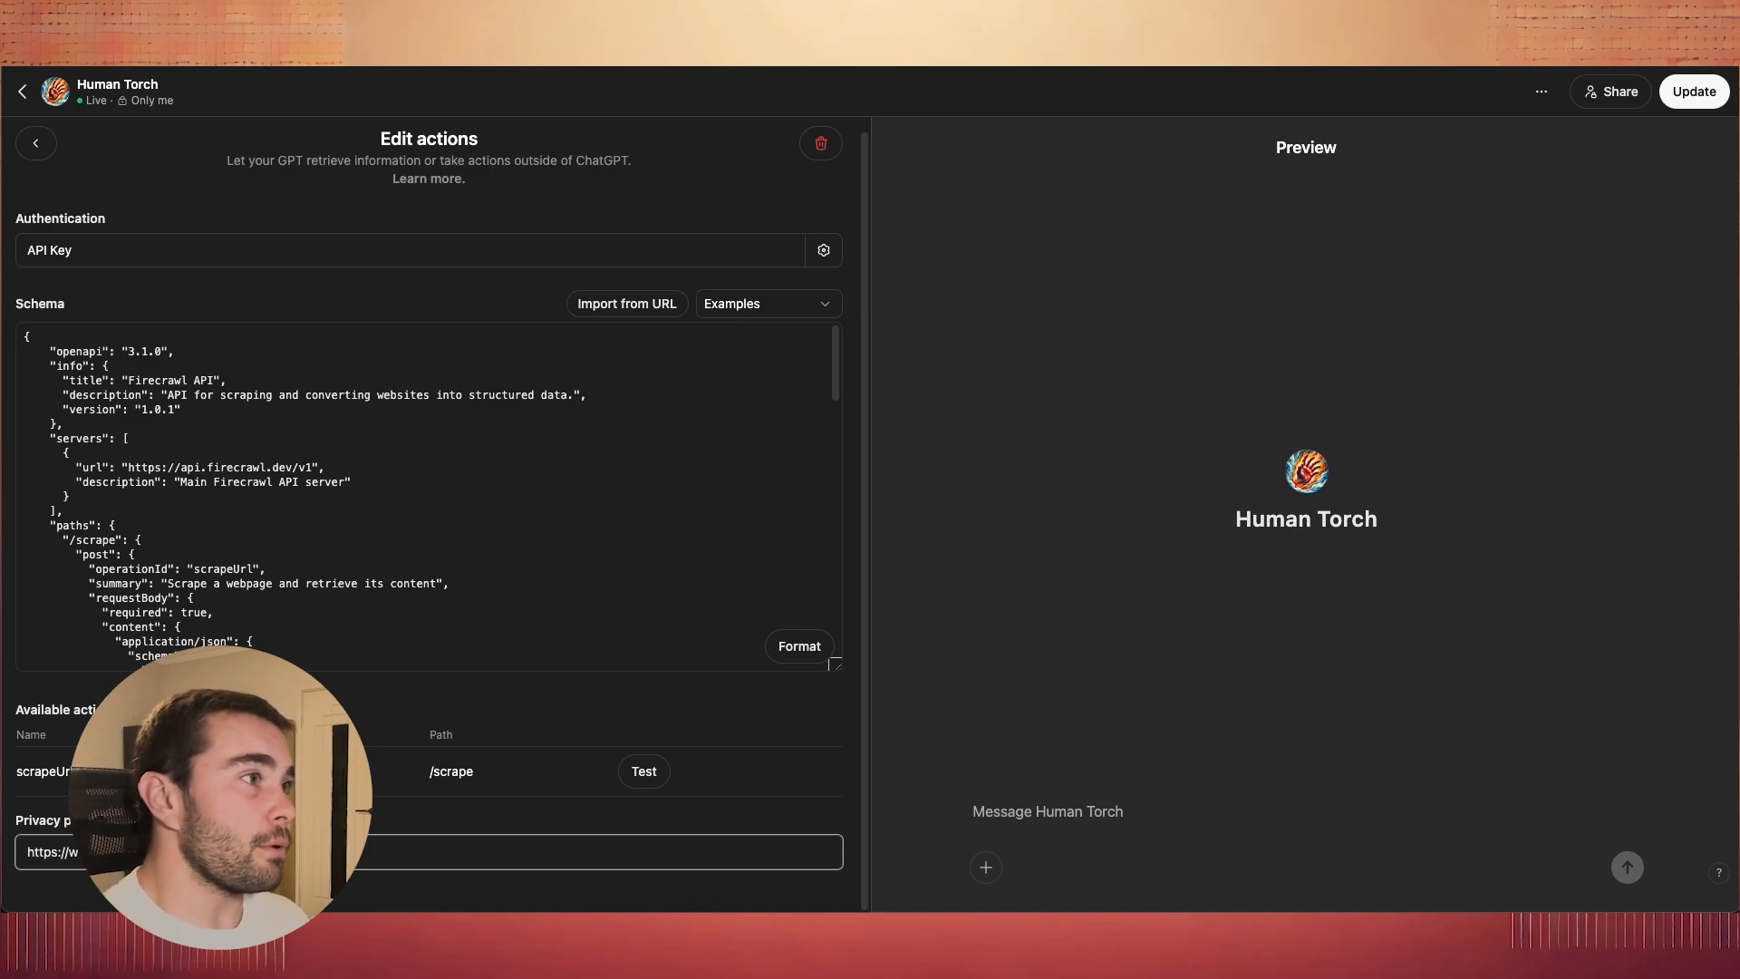
- Copy the "test" API key from Firecrawl and save it as the action's API Key authentication with the Bearer auth type
{"action": "left_click", "coordinate": [907, 36]}
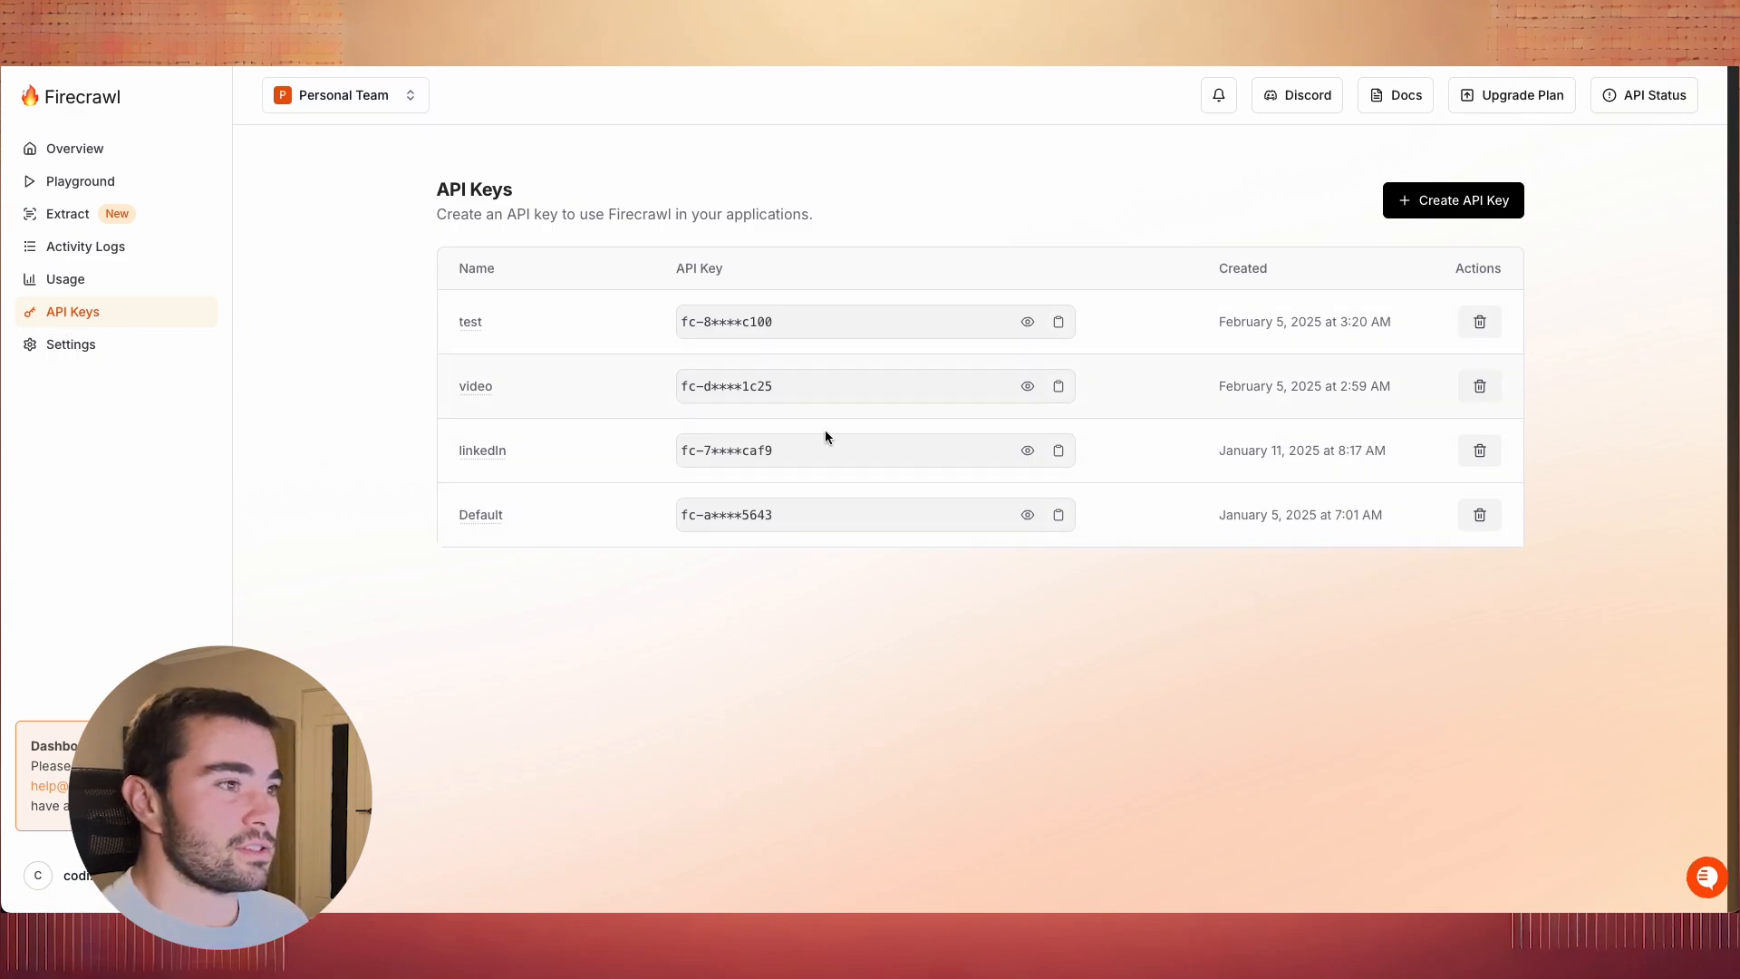
{"action": "left_click", "coordinate": [1058, 324]}
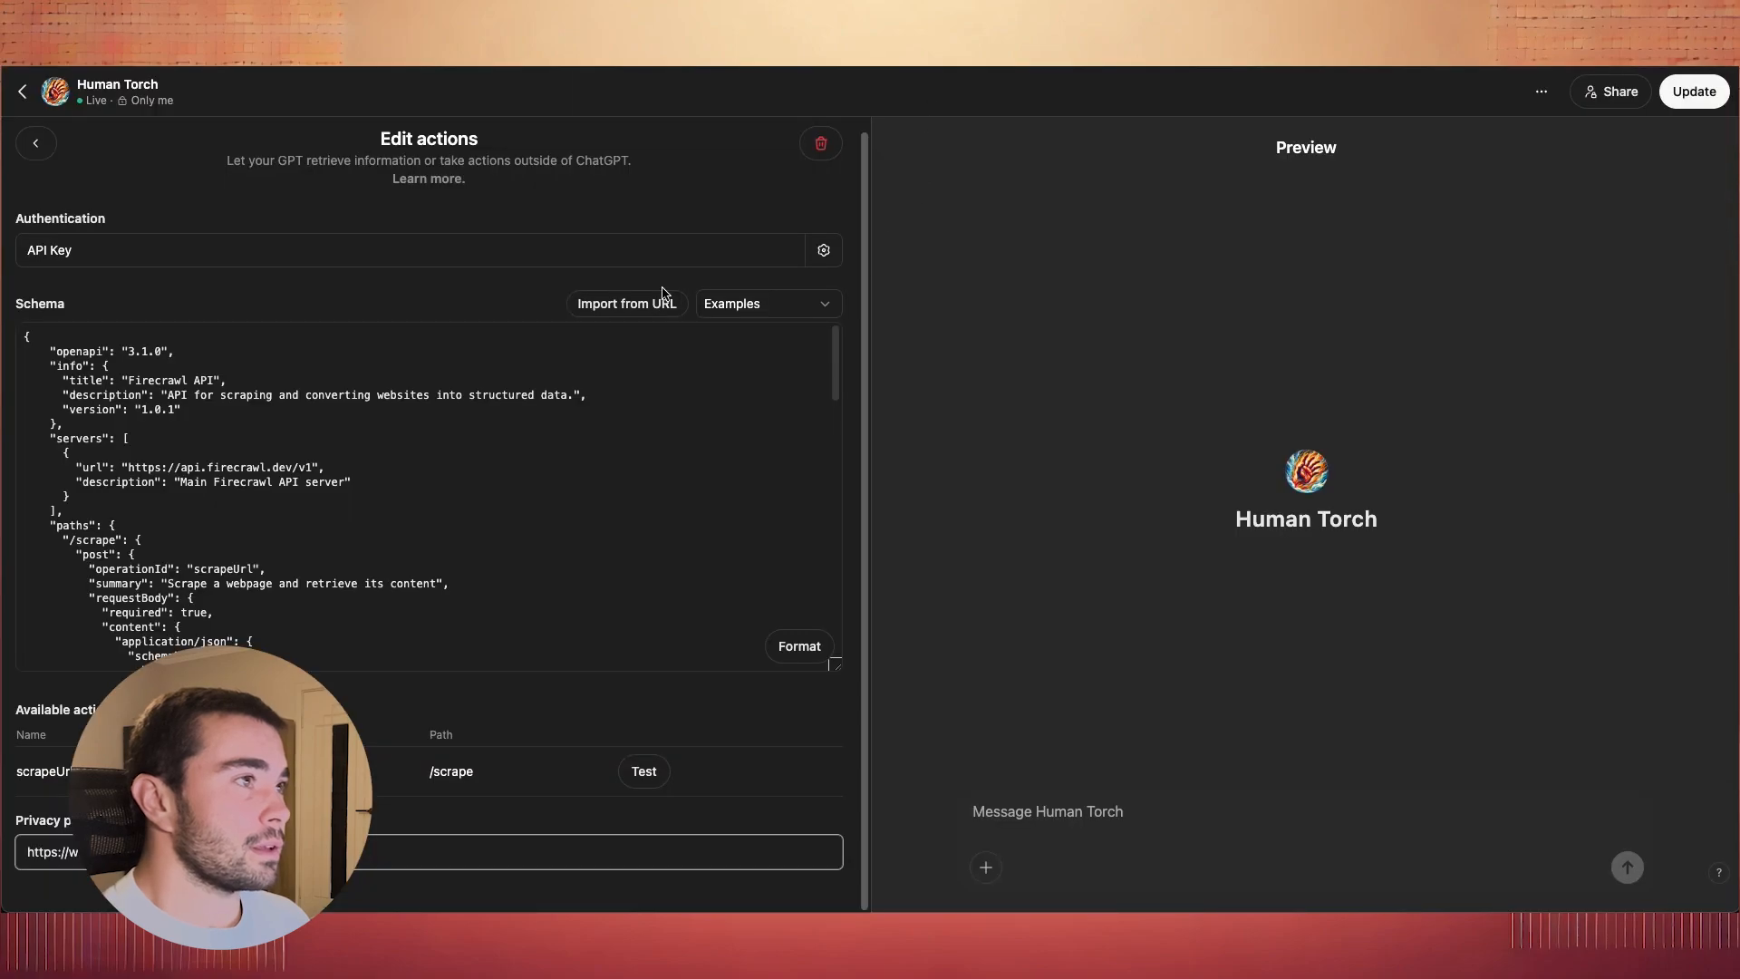
{"action": "left_click", "coordinate": [612, 254]}
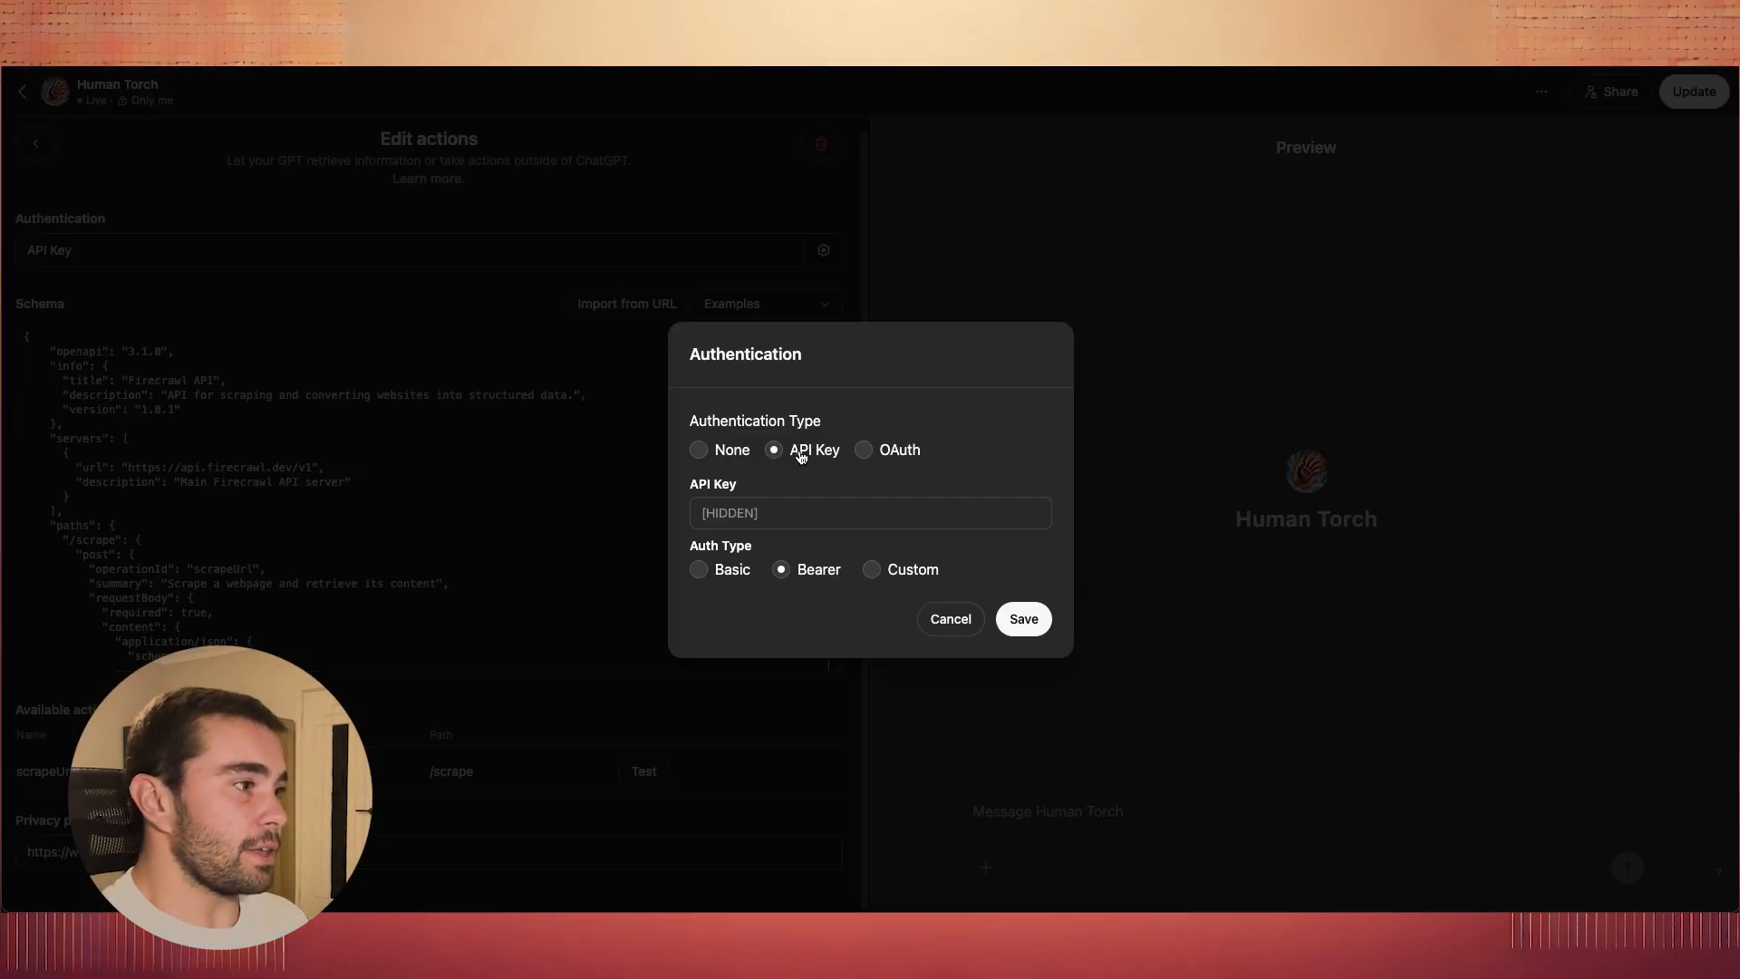
{"action": "left_click", "coordinate": [768, 513]}
{"action": "key", "text": "super+v"}
{"action": "left_click", "coordinate": [934, 478]}
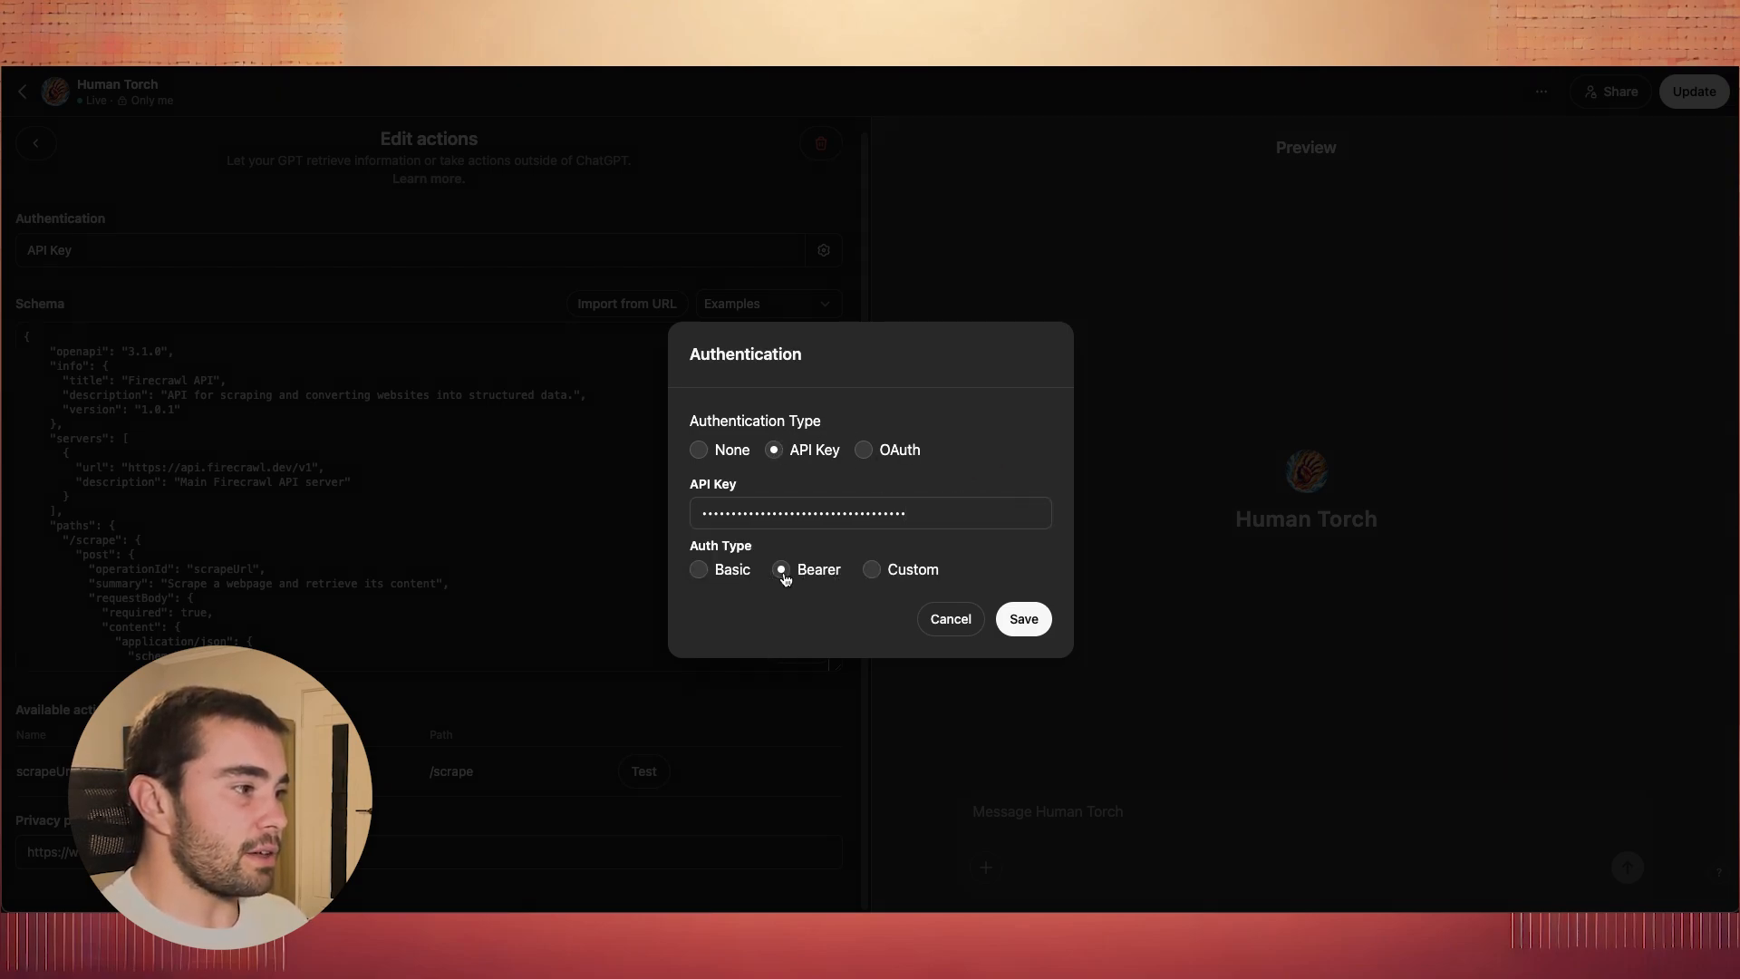
{"action": "left_click", "coordinate": [1022, 620]}
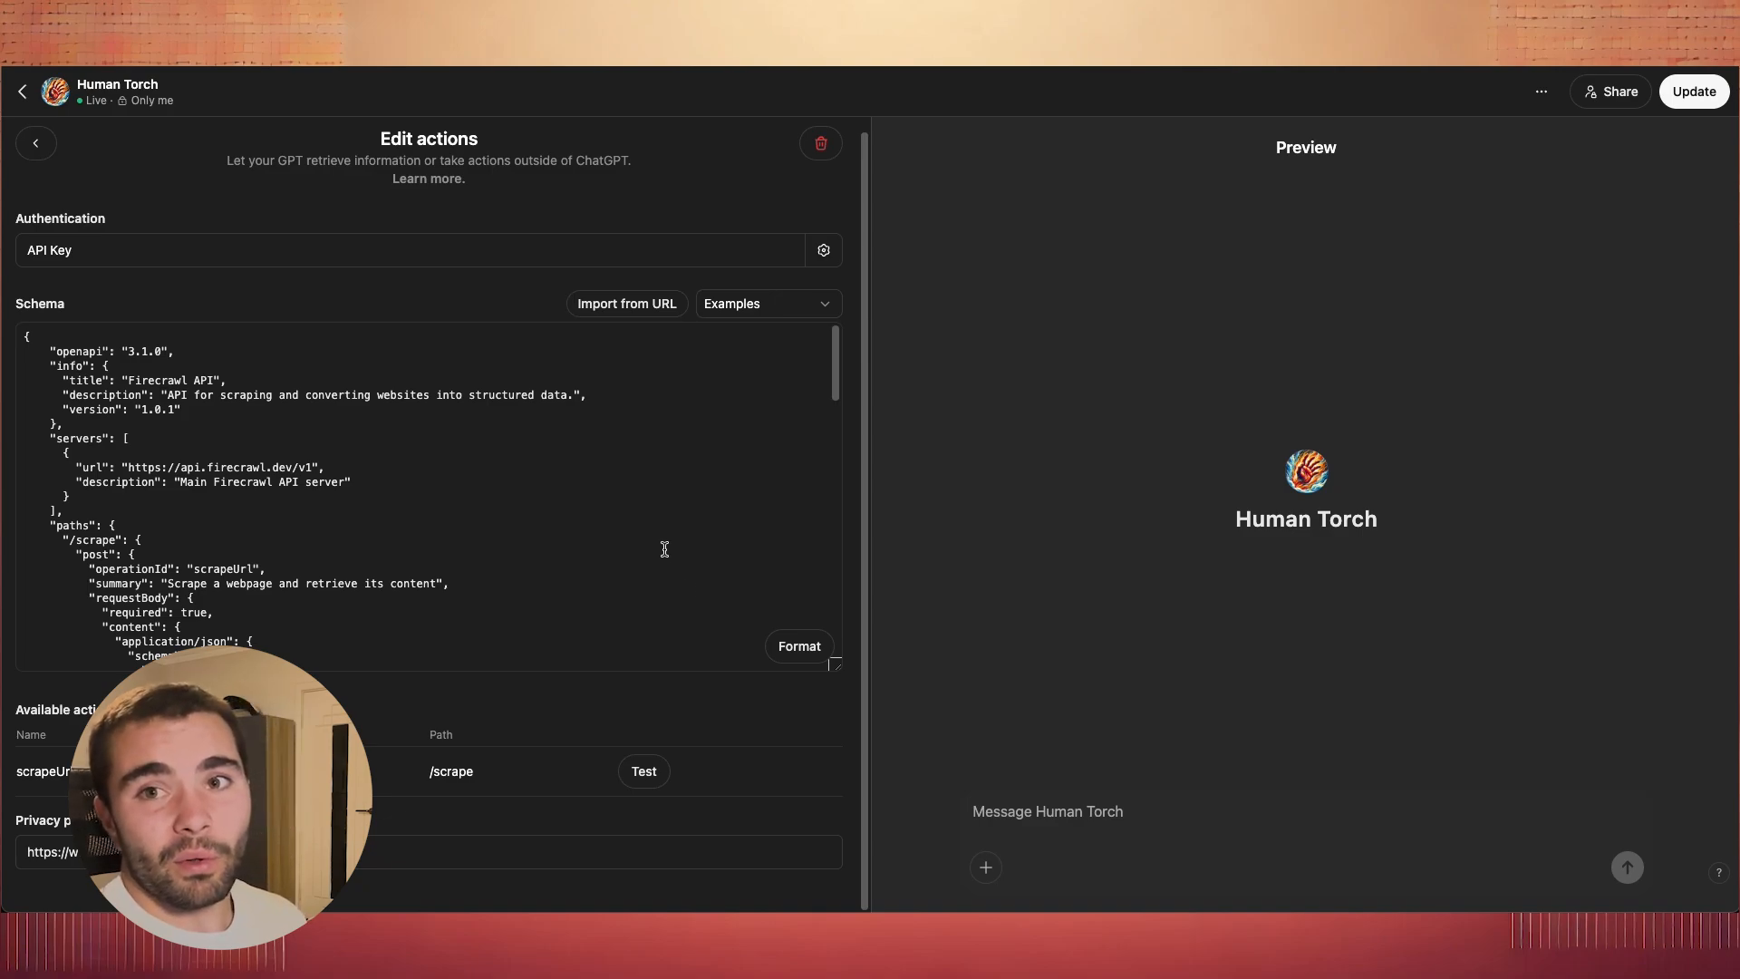
- Update the Human Torch GPT and dismiss the update confirmation and the save-login prompt
{"action": "left_click", "coordinate": [1696, 87]}
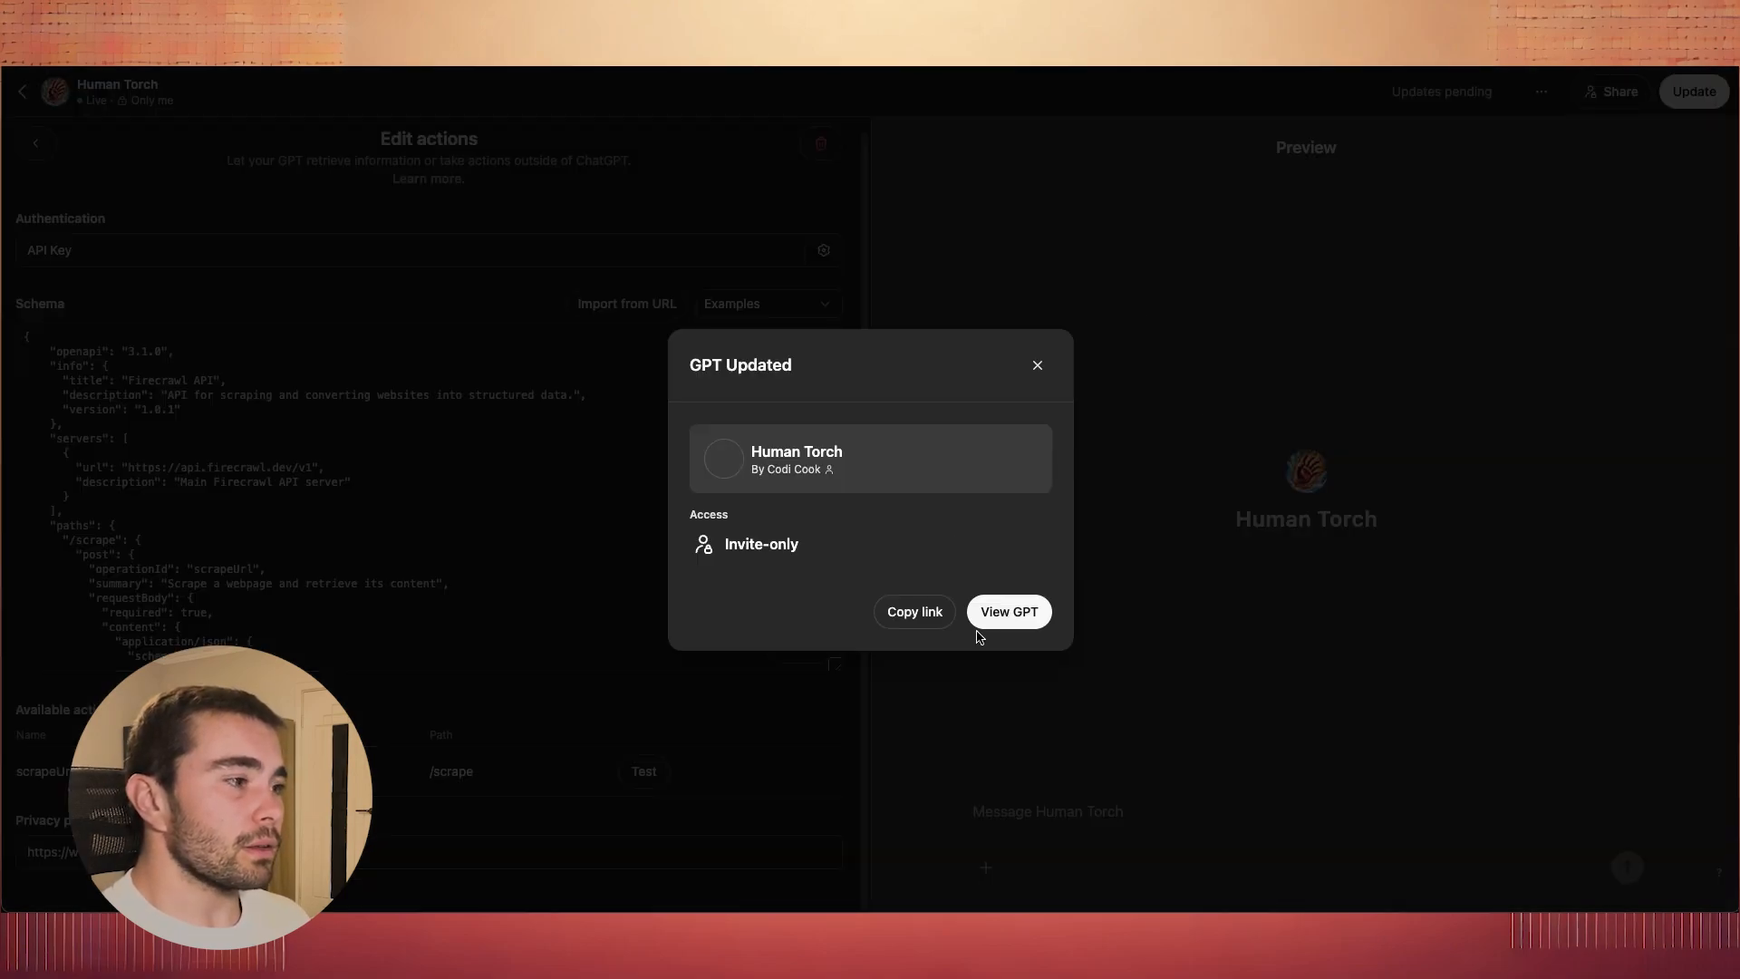
{"action": "left_click", "coordinate": [1038, 366]}
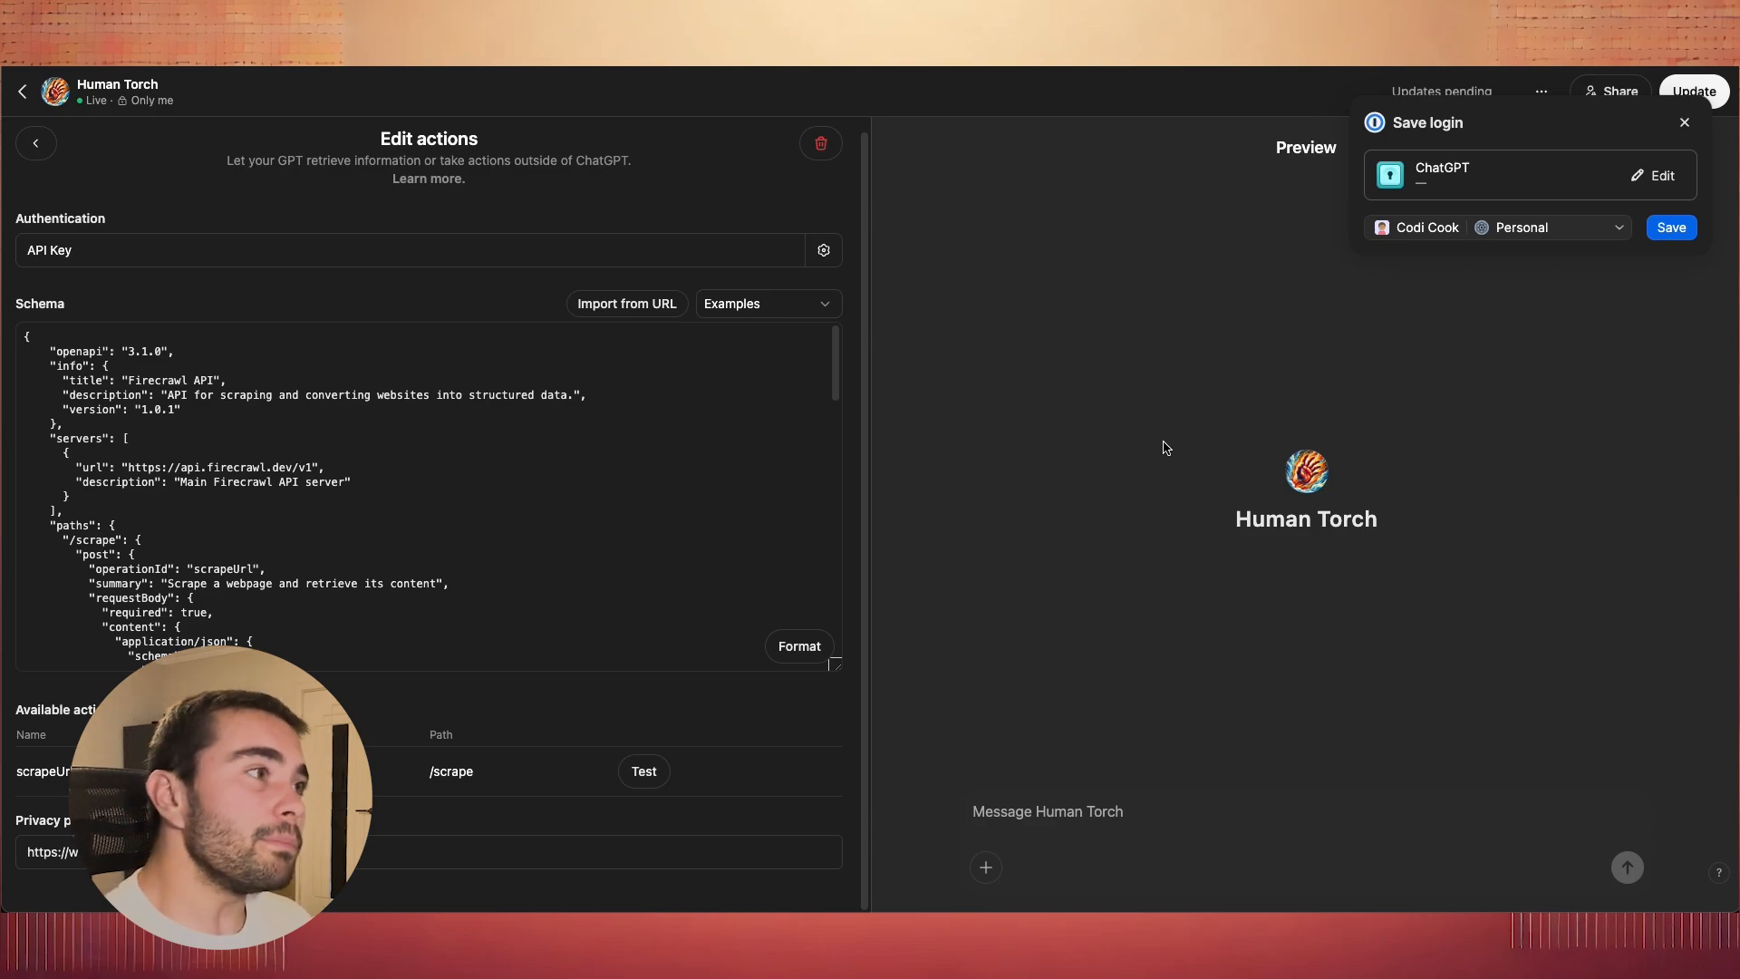
{"action": "left_click", "coordinate": [1685, 123]}
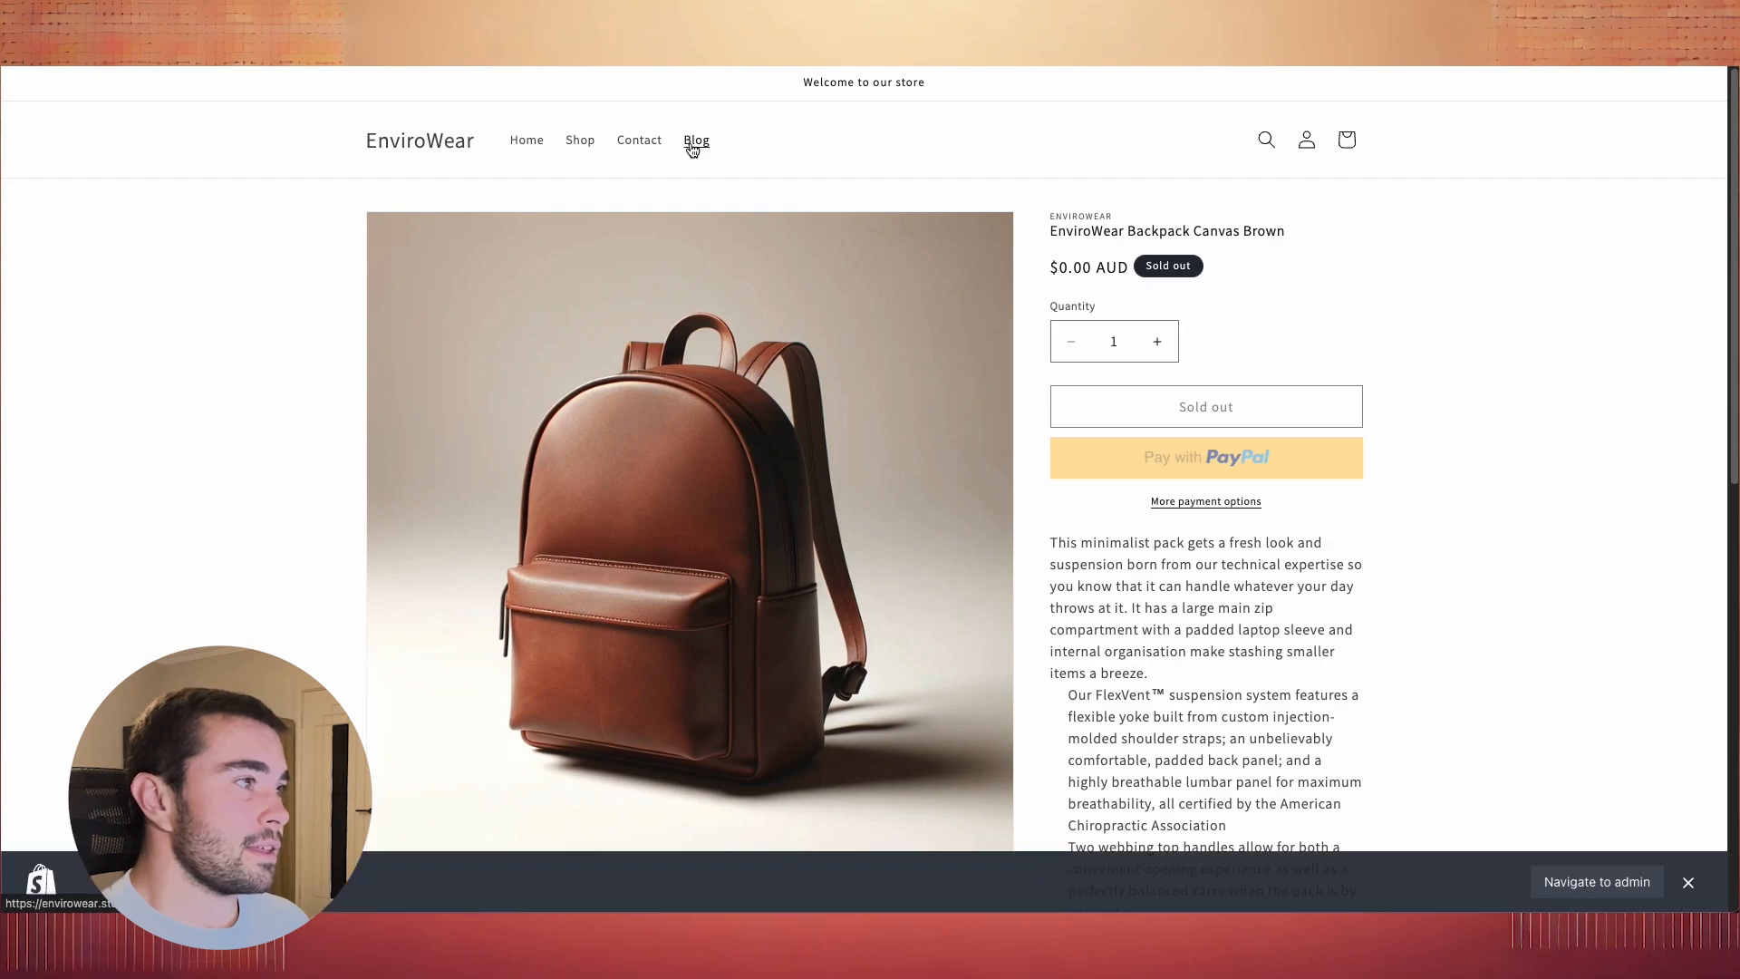
- Open EnviroWear's eco-friendly sling bags blog article and draft a message asking Human Torch to get content from its URL and make a short Instagram caption
{"action": "left_click", "coordinate": [698, 143]}
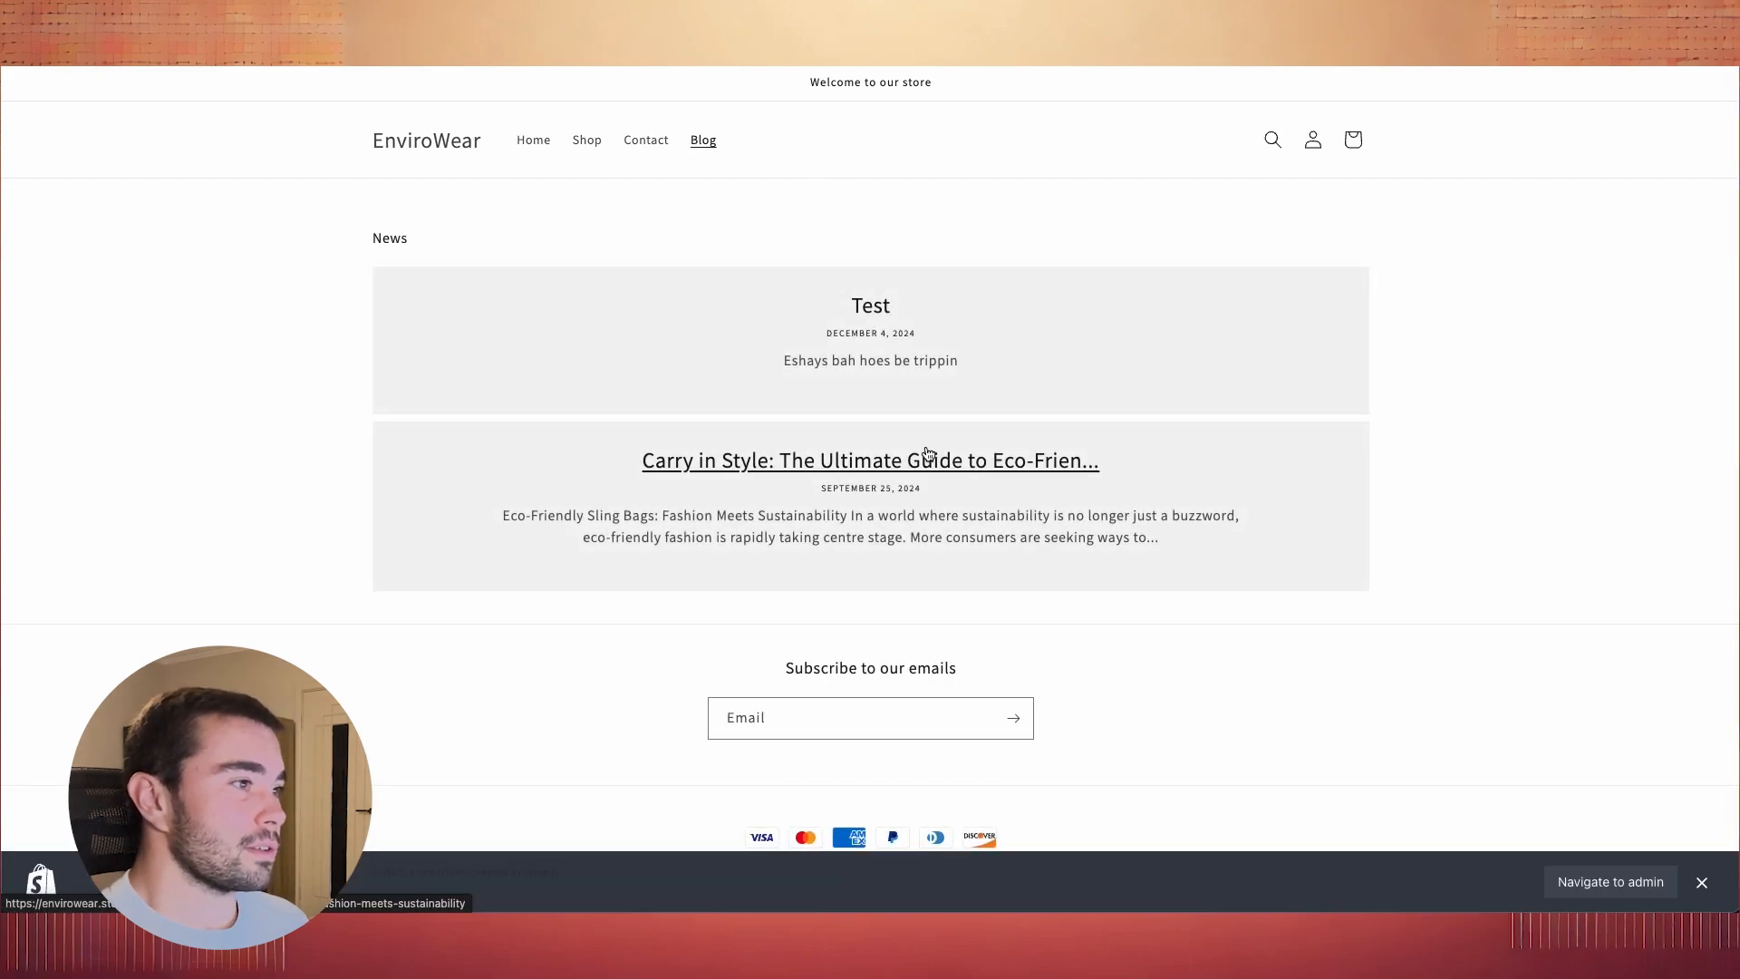
{"action": "left_click", "coordinate": [882, 464]}
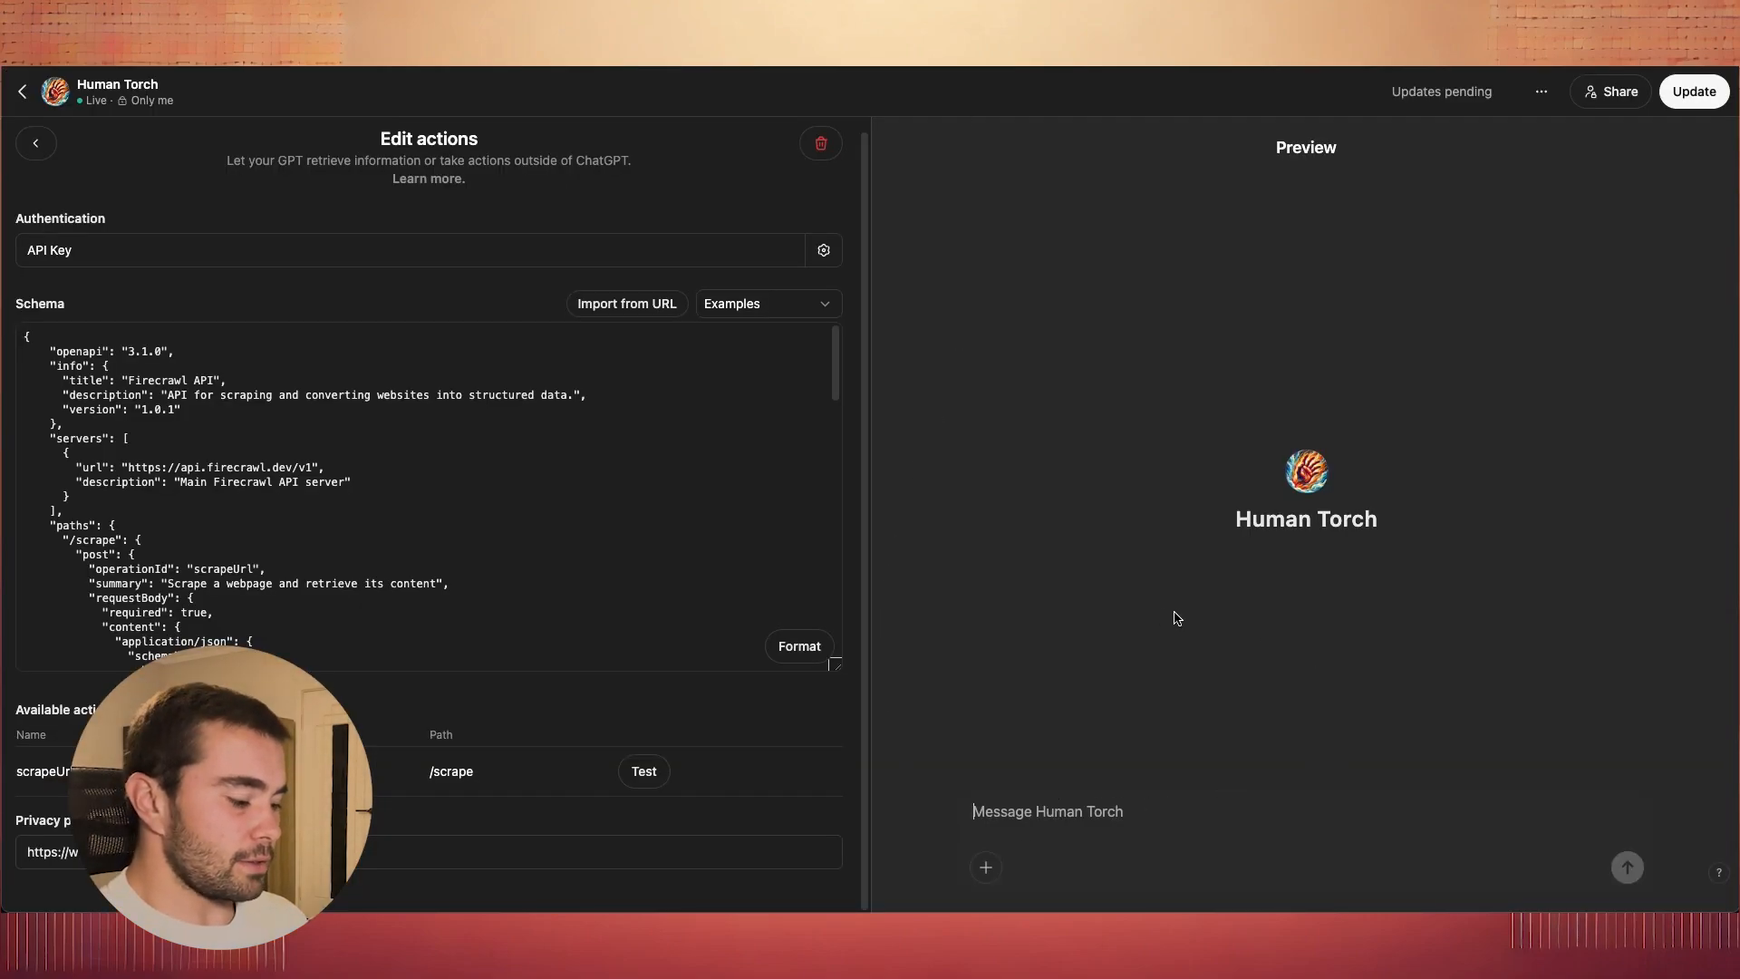
{"action": "type", "text": "get content from this url"}
{"action": "key", "text": "super+v"}
{"action": "key", "text": "shift+Return"}
{"action": "key", "text": "shift+Return"}
{"action": "type", "text": "and make a short instagram caption for eco friendly bags"}
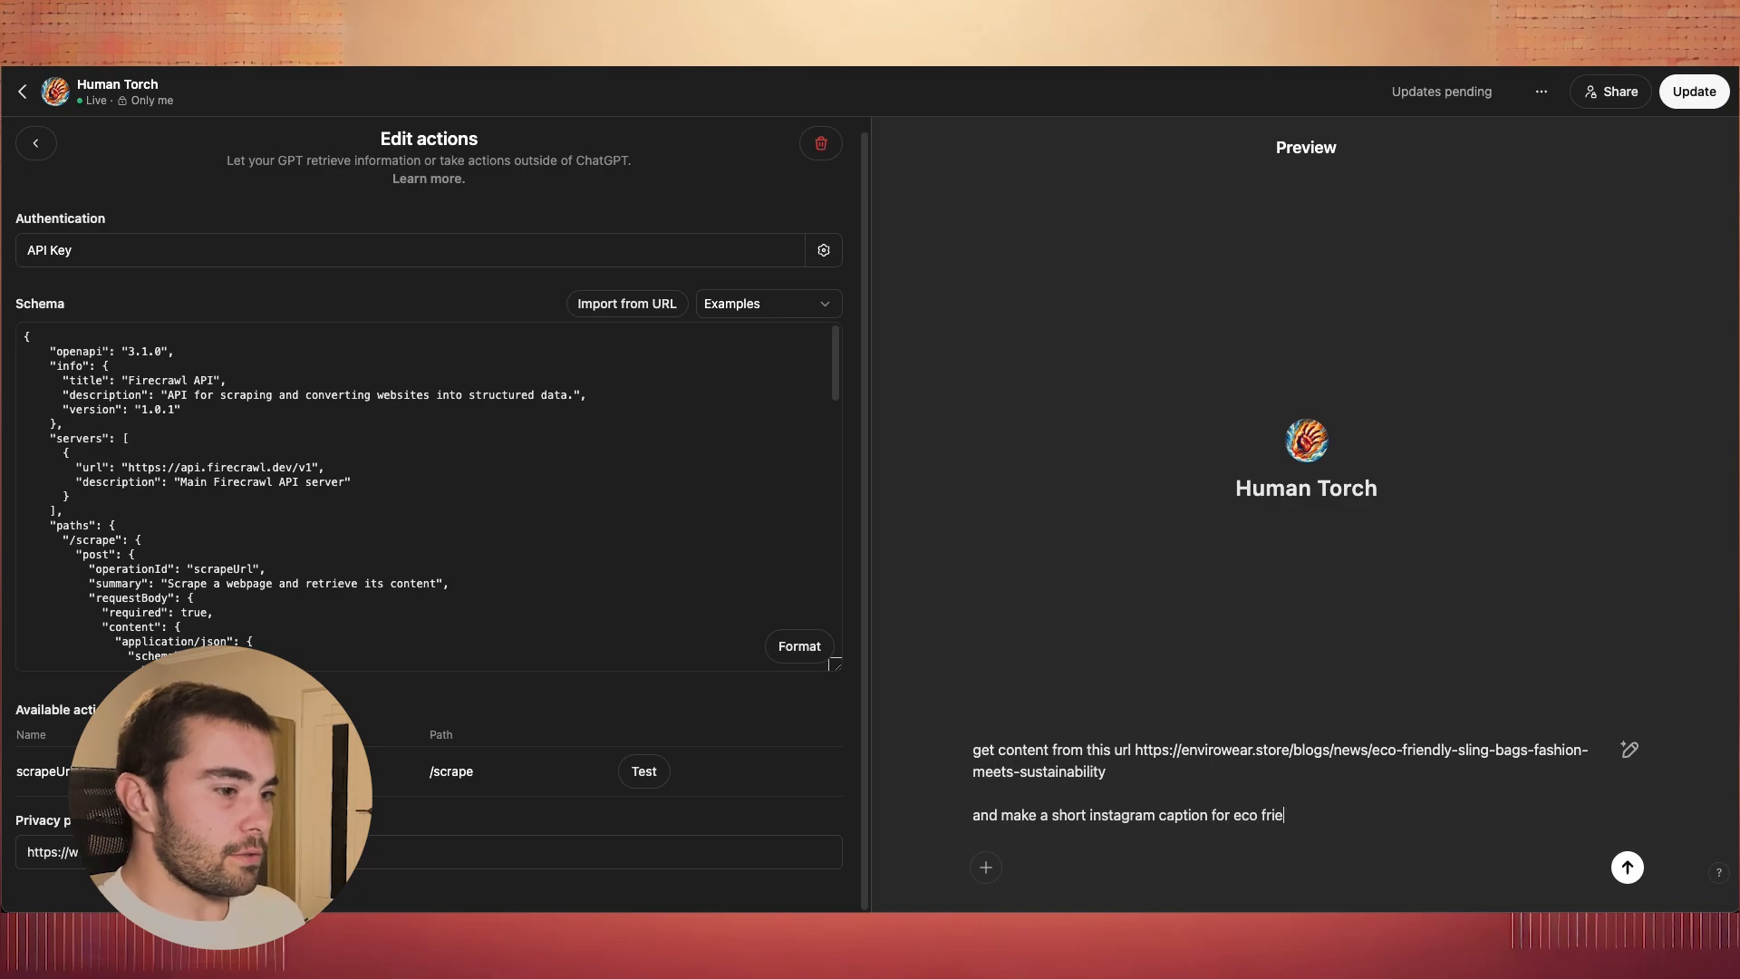
- Change the caption's subject to "our new elite messenger bag range" and send the message to Human Torch
{"action": "key", "text": "alt+BackSpace"}
{"action": "key", "text": "alt+BackSpace"}
{"action": "key", "text": "alt+BackSpace"}
{"action": "type", "text": "our new elite messenger bag"}
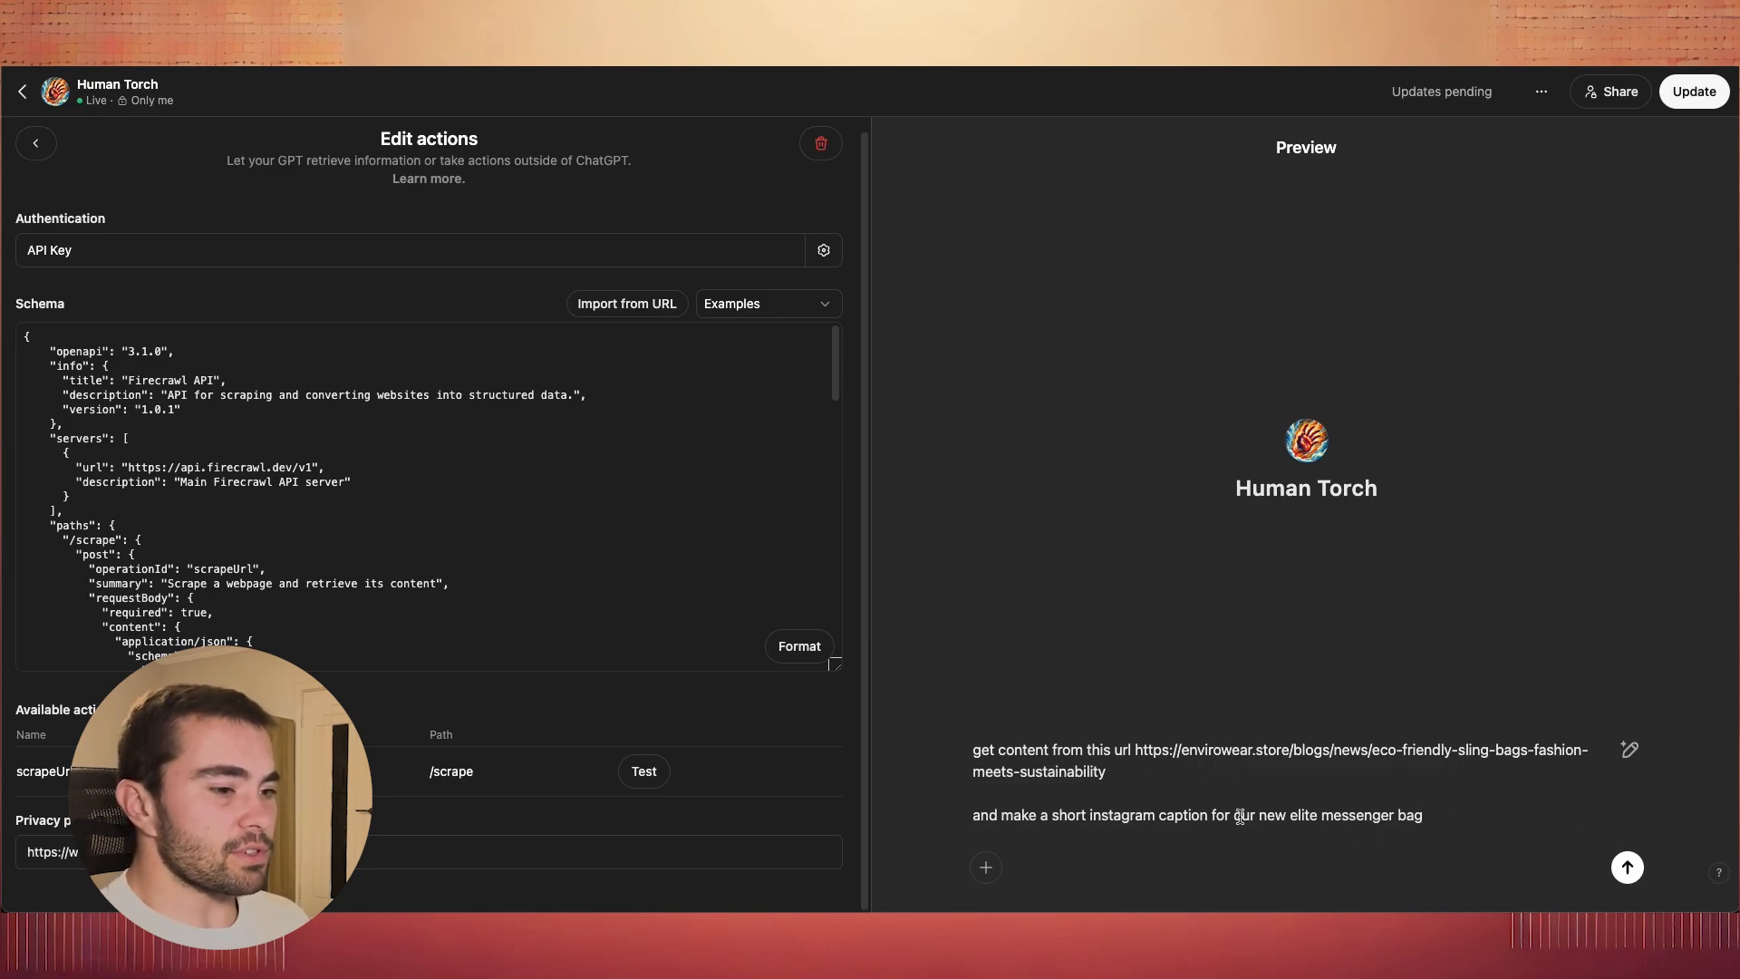
{"action": "left_click_drag", "start_coordinate": [1267, 816], "coordinate": [1403, 816]}
{"action": "left_click", "coordinate": [1296, 809]}
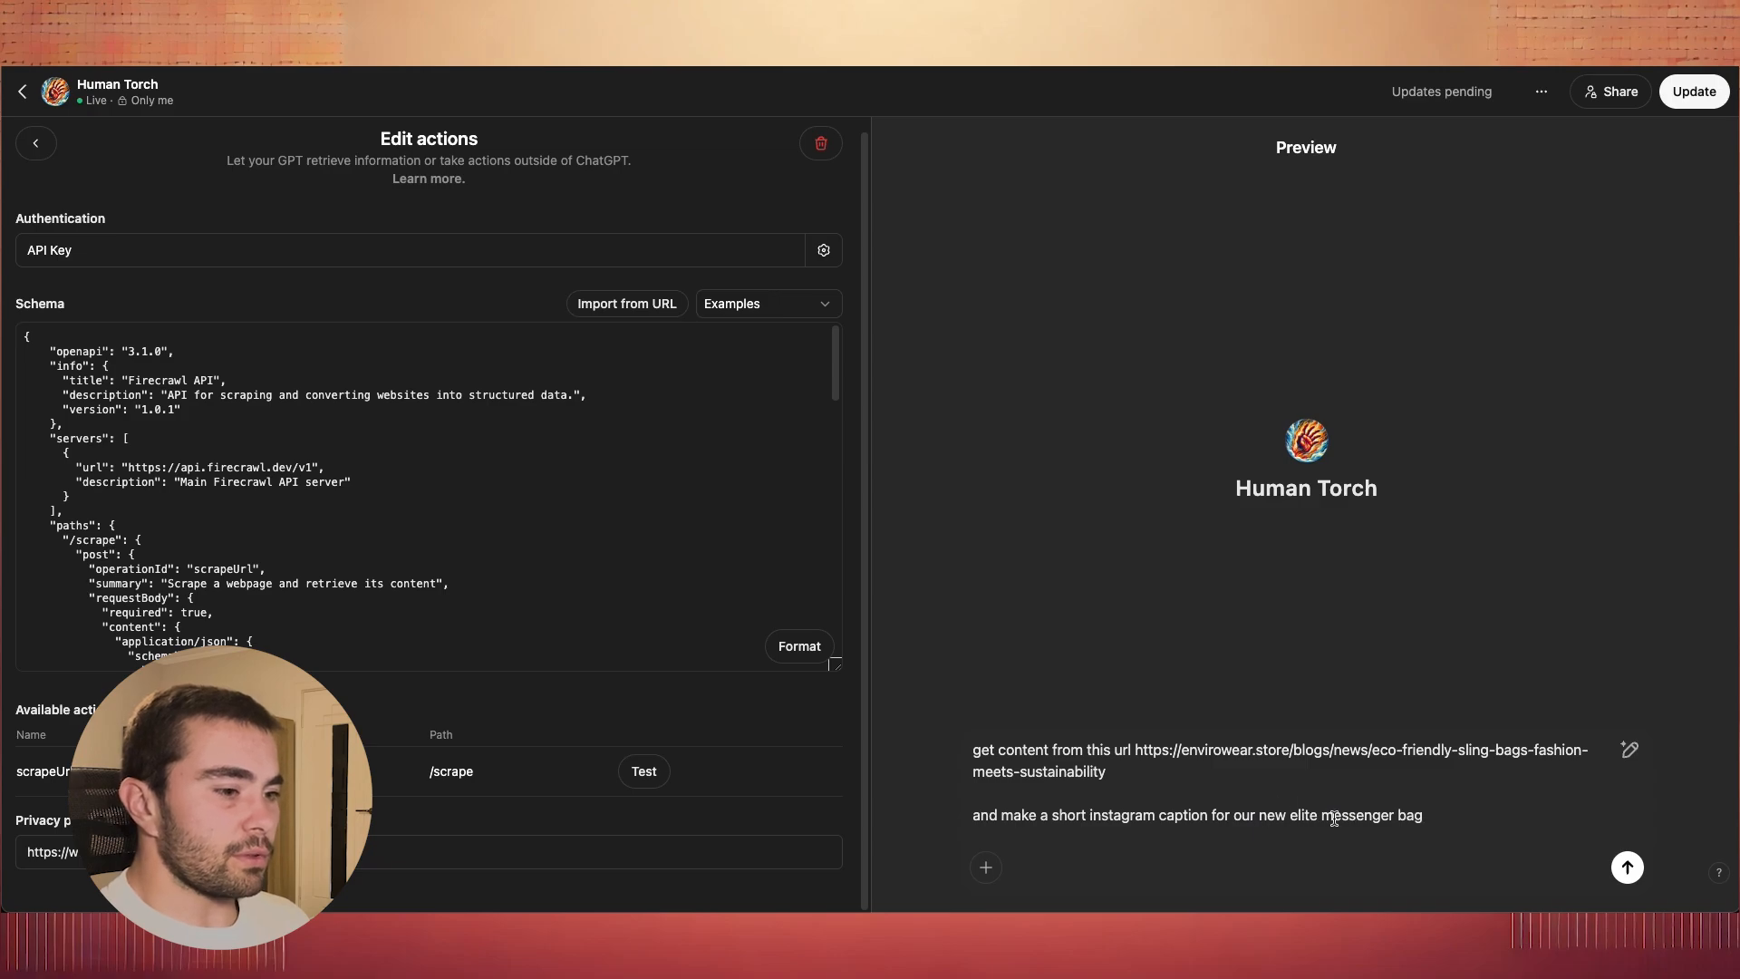
{"action": "left_click", "coordinate": [1463, 817]}
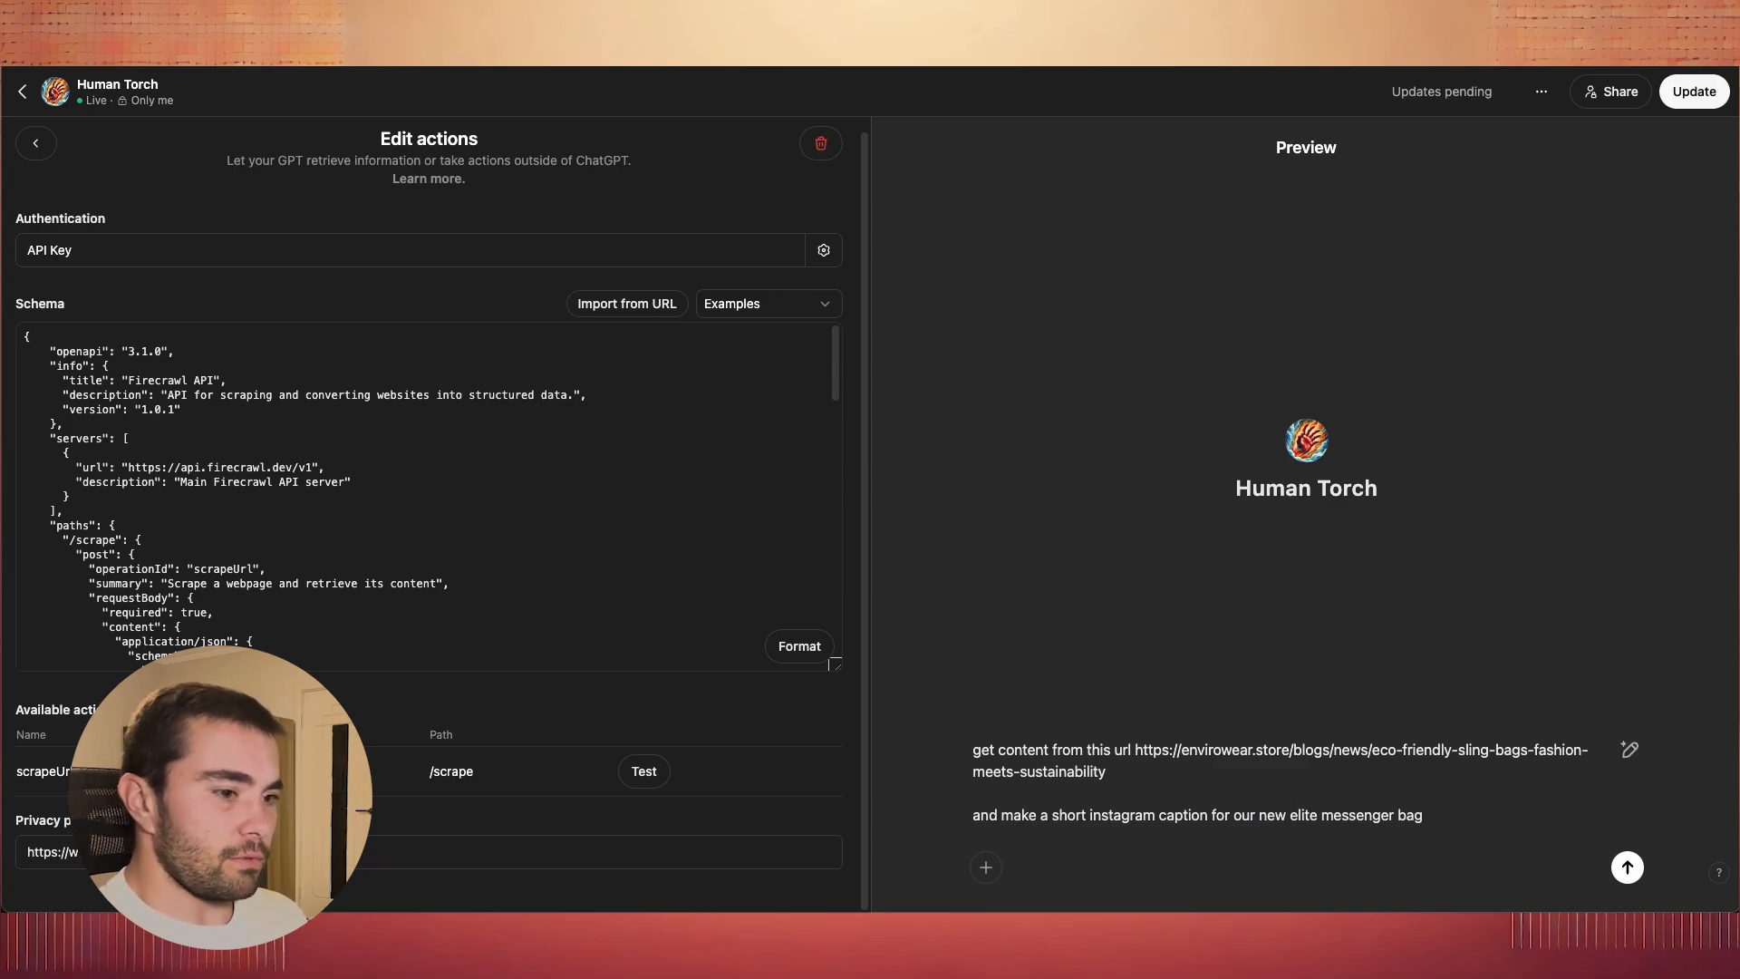
{"action": "type", "text": "range"}
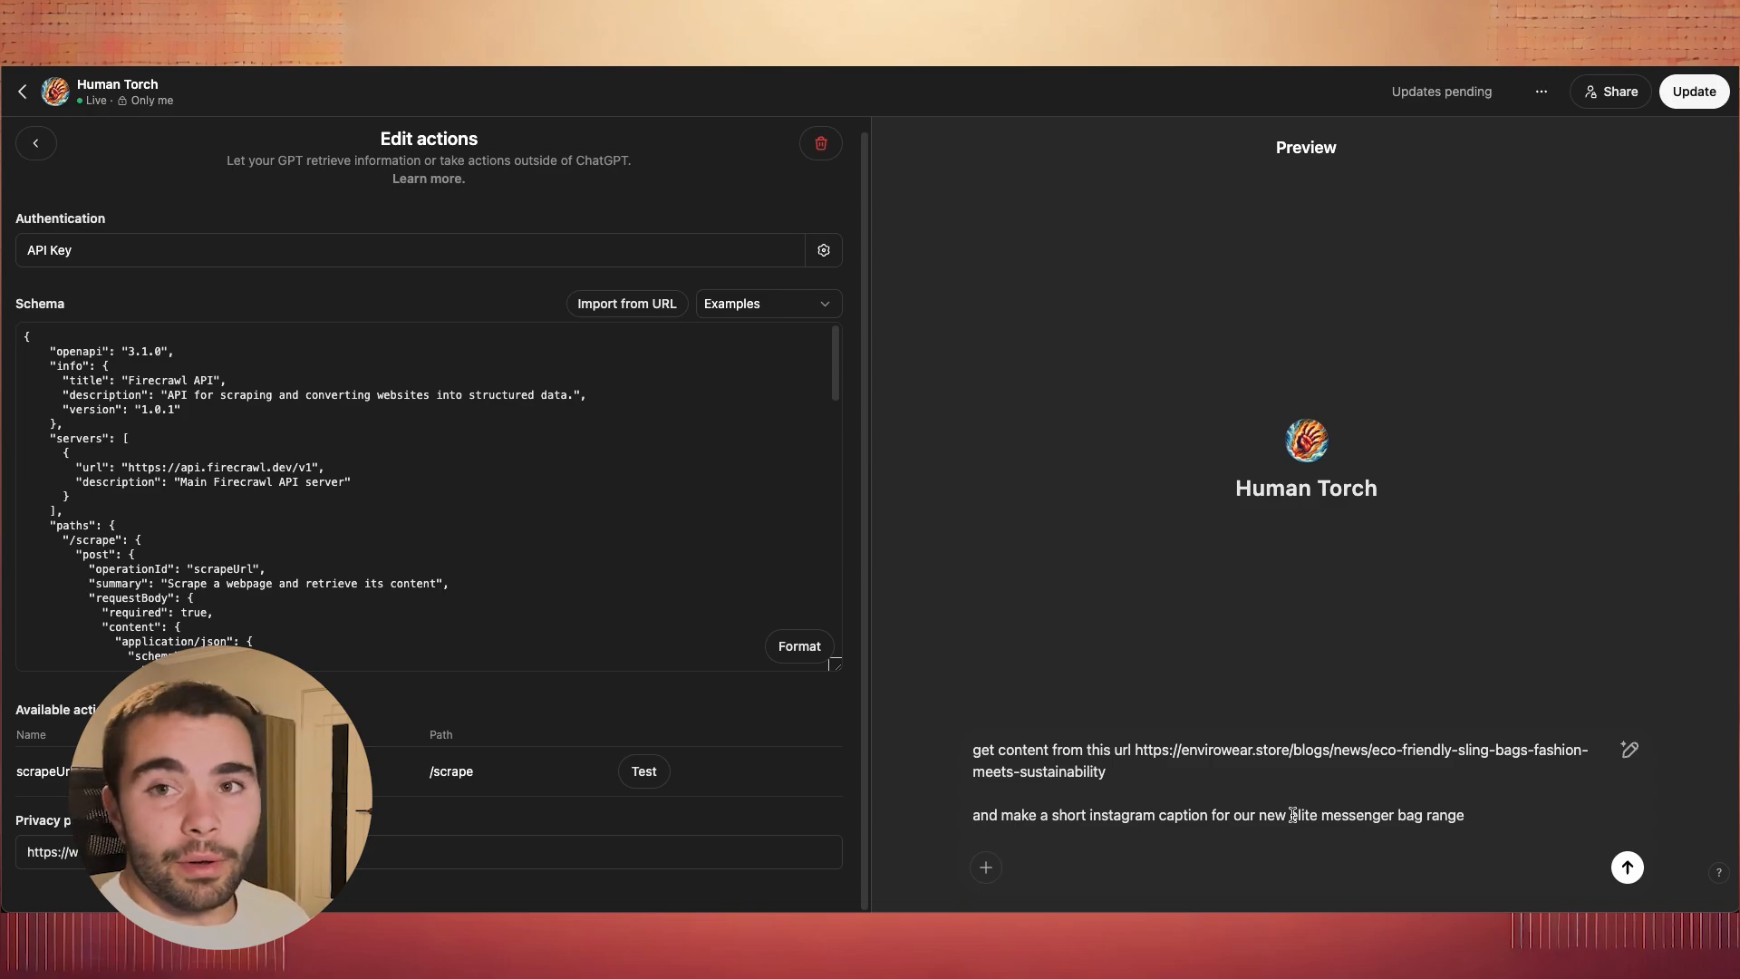
{"action": "key", "text": "Return"}
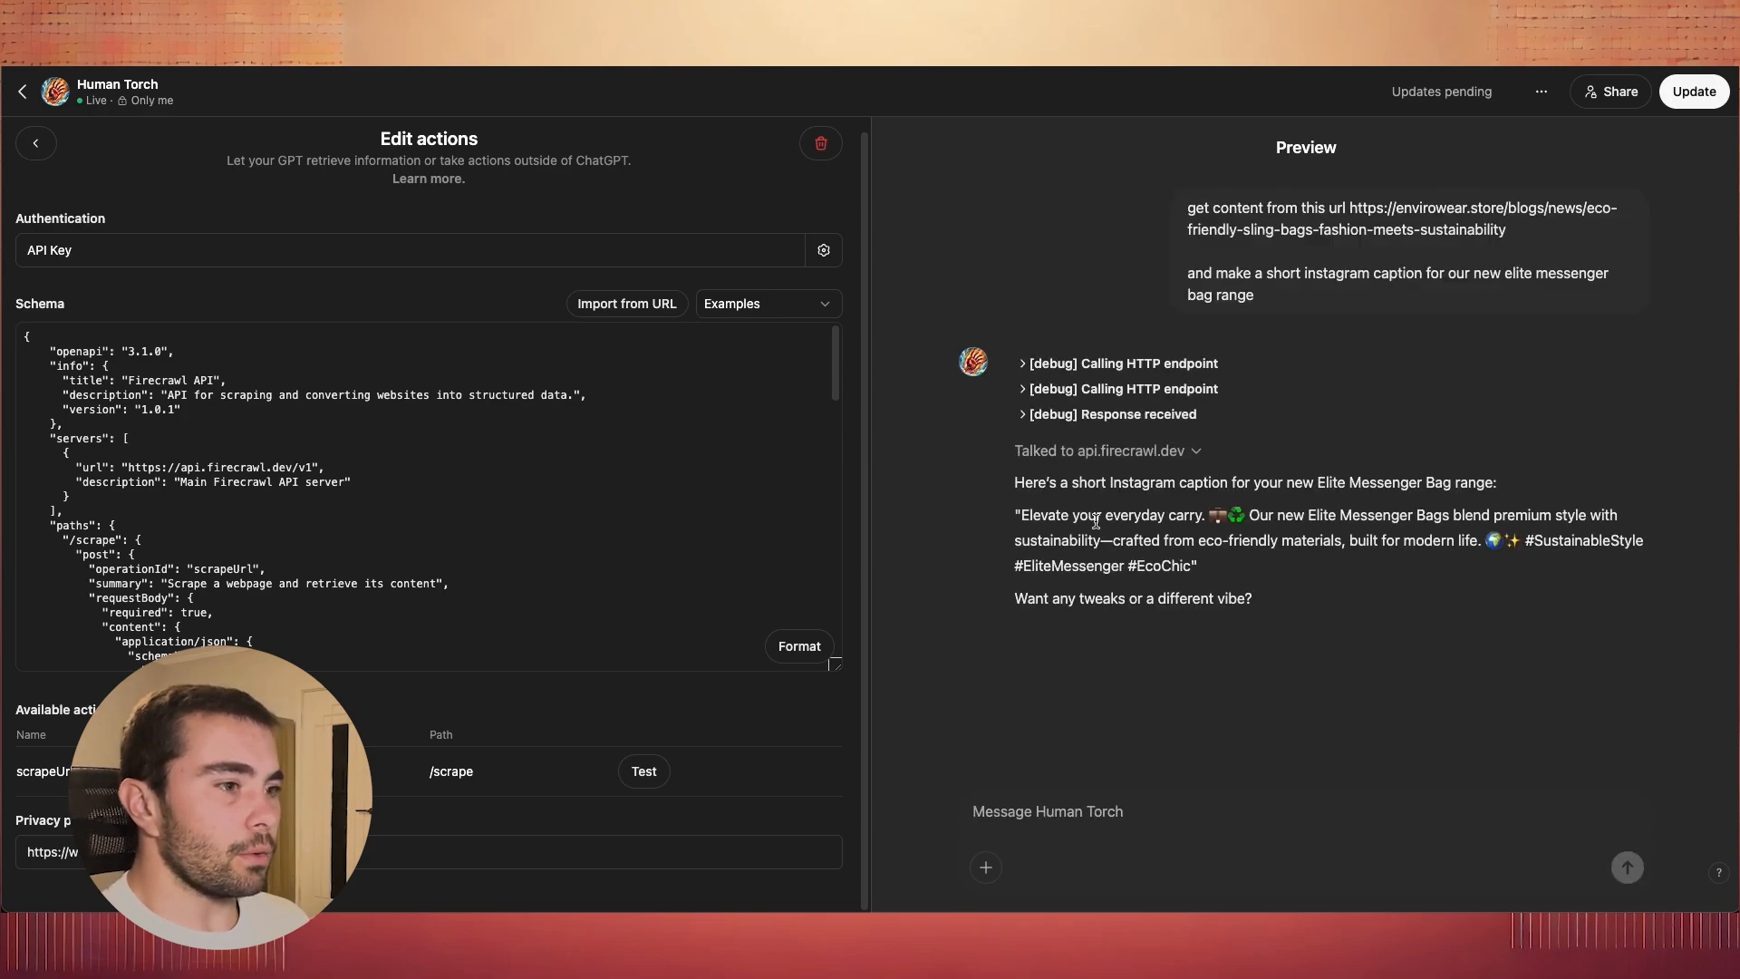
- Review the generated Instagram caption and expand the received debug response to examine its metadata fields
{"action": "left_click_drag", "start_coordinate": [1021, 520], "coordinate": [1597, 542]}
{"action": "left_click", "coordinate": [1340, 569]}
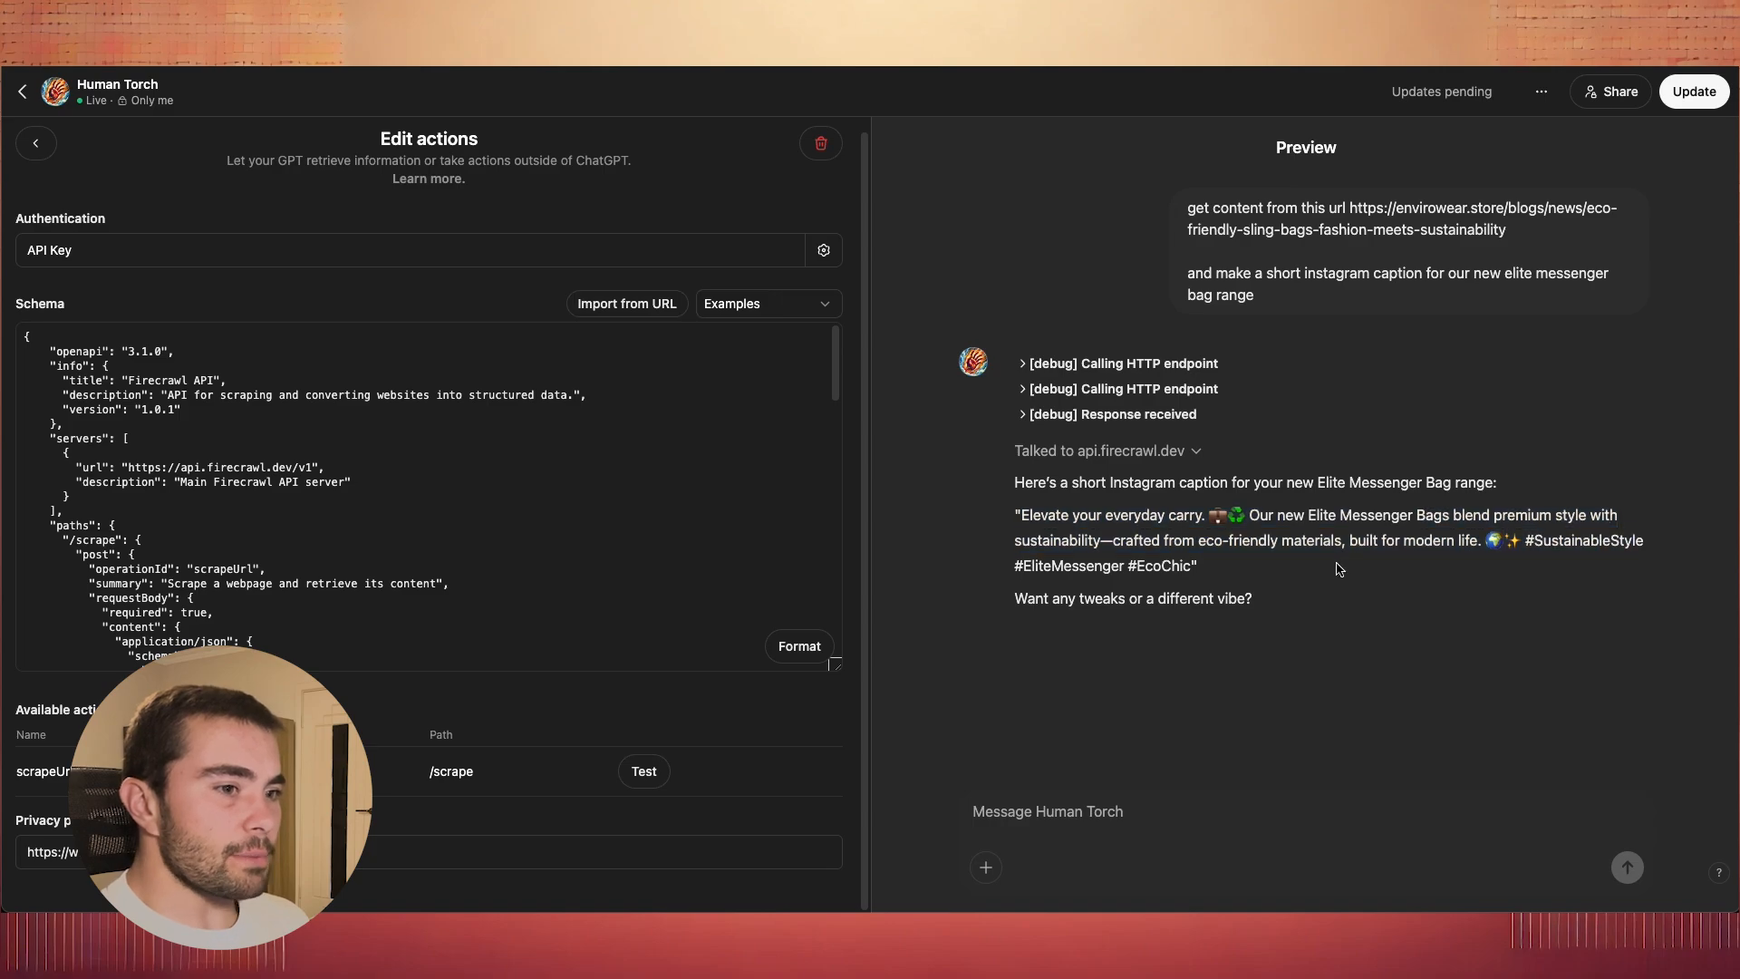
{"action": "left_click", "coordinate": [1025, 417]}
{"action": "scroll", "coordinate": [1269, 453], "scroll_direction": "up", "scroll_amount": 10}
{"action": "scroll", "coordinate": [1334, 525], "scroll_direction": "down", "scroll_amount": 5}
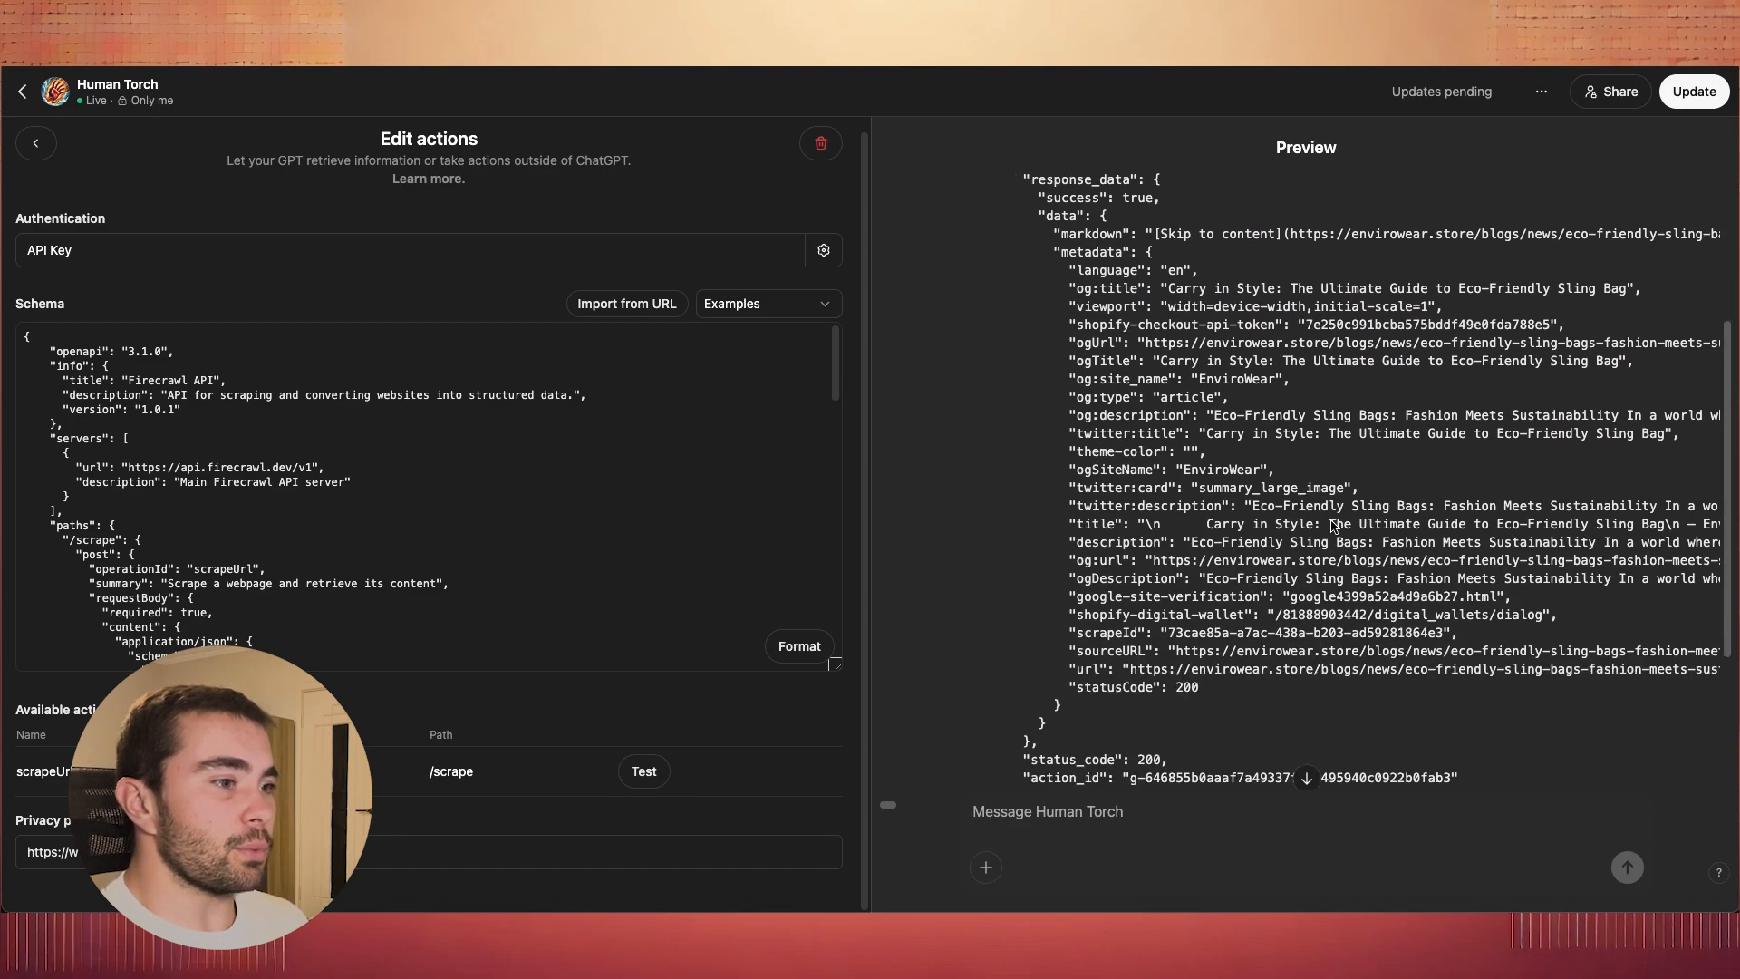
{"action": "scroll", "coordinate": [1327, 523], "scroll_direction": "up", "scroll_amount": 1}
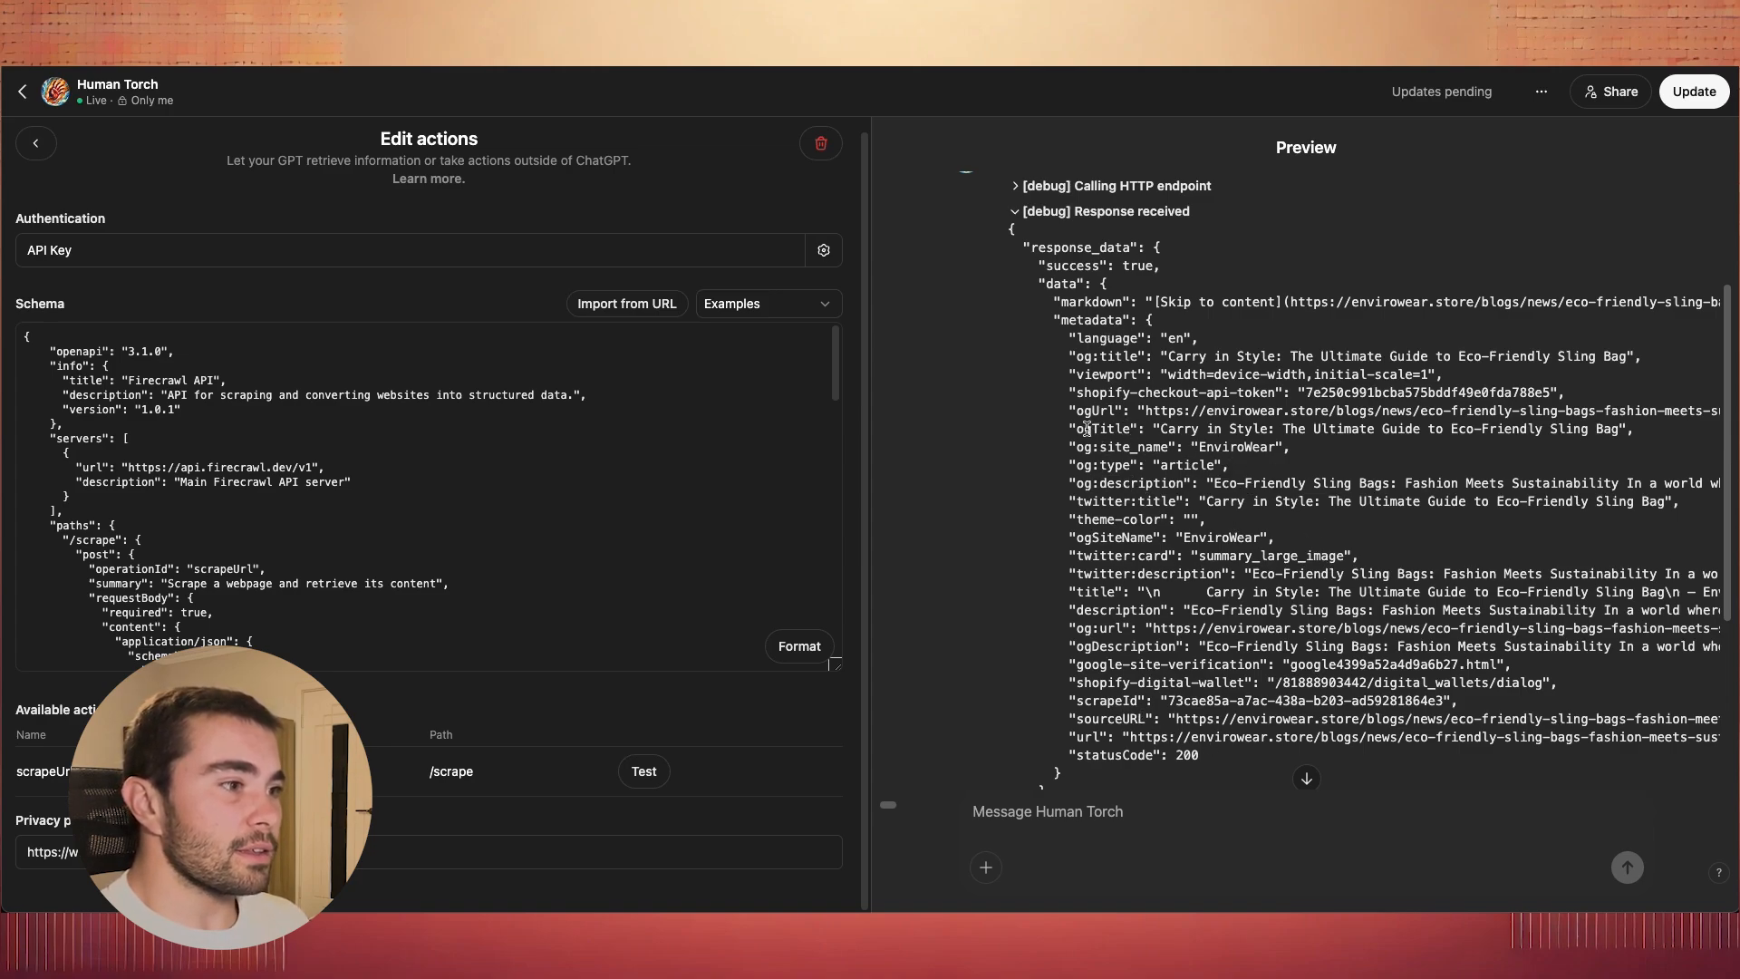
{"action": "left_click_drag", "start_coordinate": [1078, 415], "coordinate": [1159, 413]}
{"action": "left_click_drag", "start_coordinate": [1102, 484], "coordinate": [1120, 498]}
{"action": "left_click_drag", "start_coordinate": [1072, 417], "coordinate": [1216, 468]}
{"action": "left_click", "coordinate": [1127, 678]}
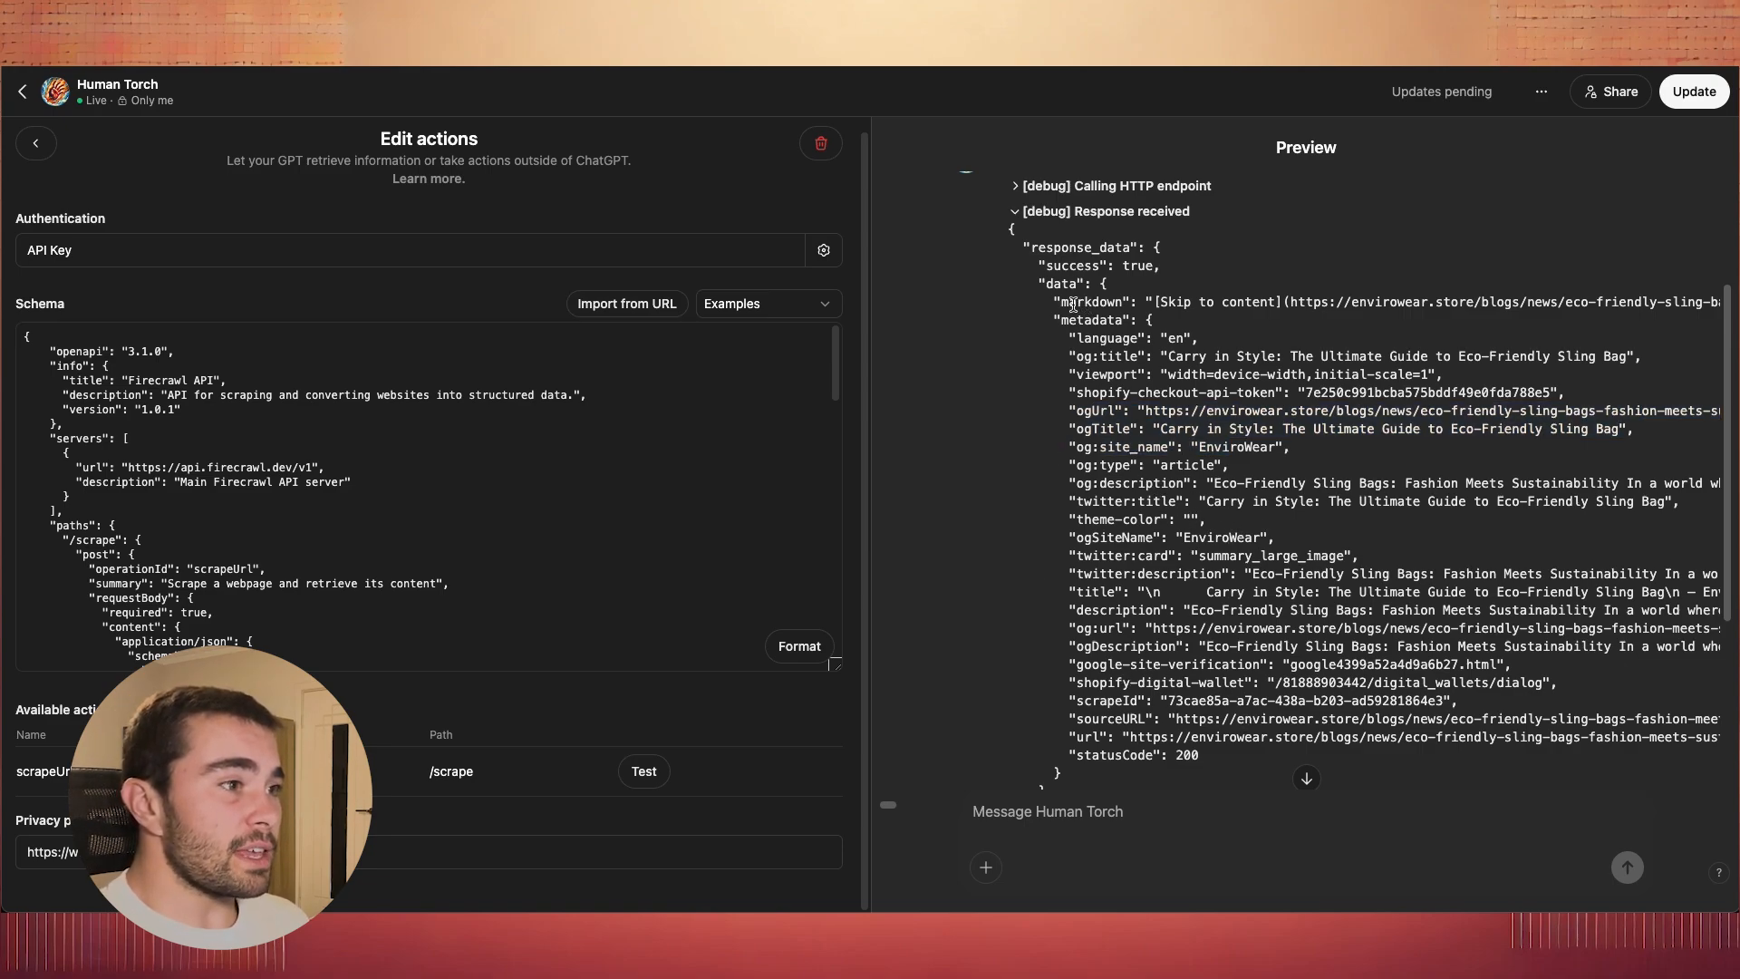
- Read along the response's markdown field with the scraped article text and highlight the start of the generated caption
{"action": "scroll", "coordinate": [1148, 306], "scroll_direction": "right", "scroll_amount": 5}
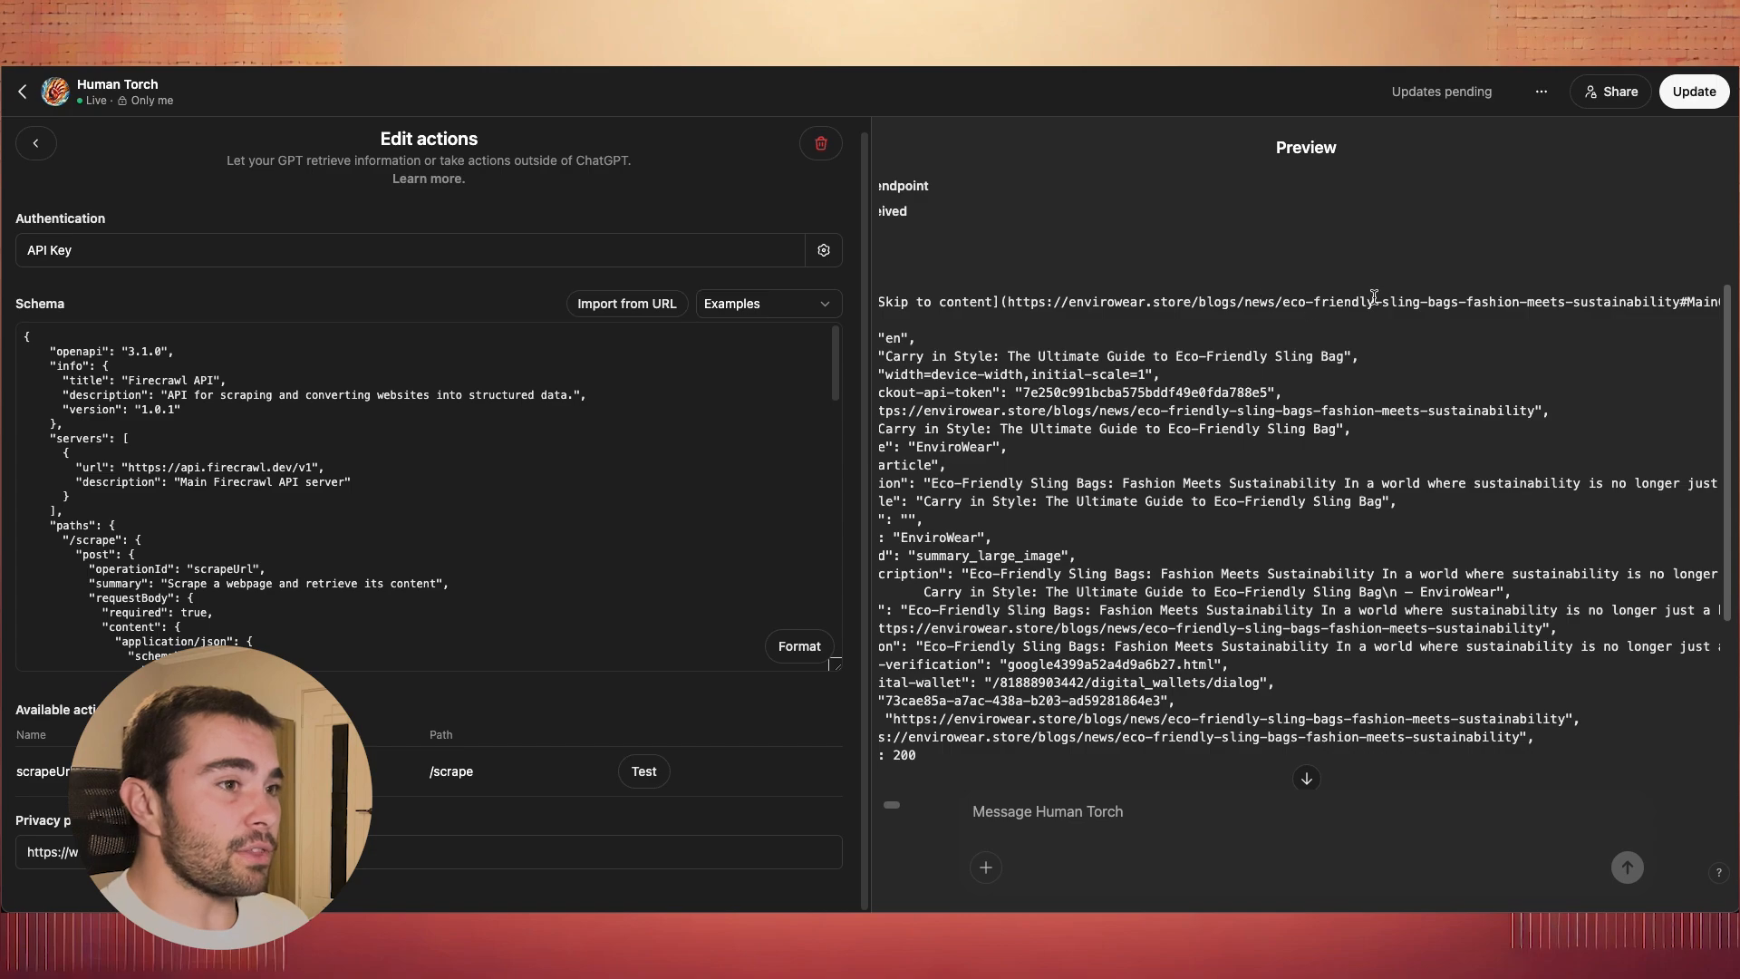
{"action": "scroll", "coordinate": [1118, 305], "scroll_direction": "left", "scroll_amount": 5}
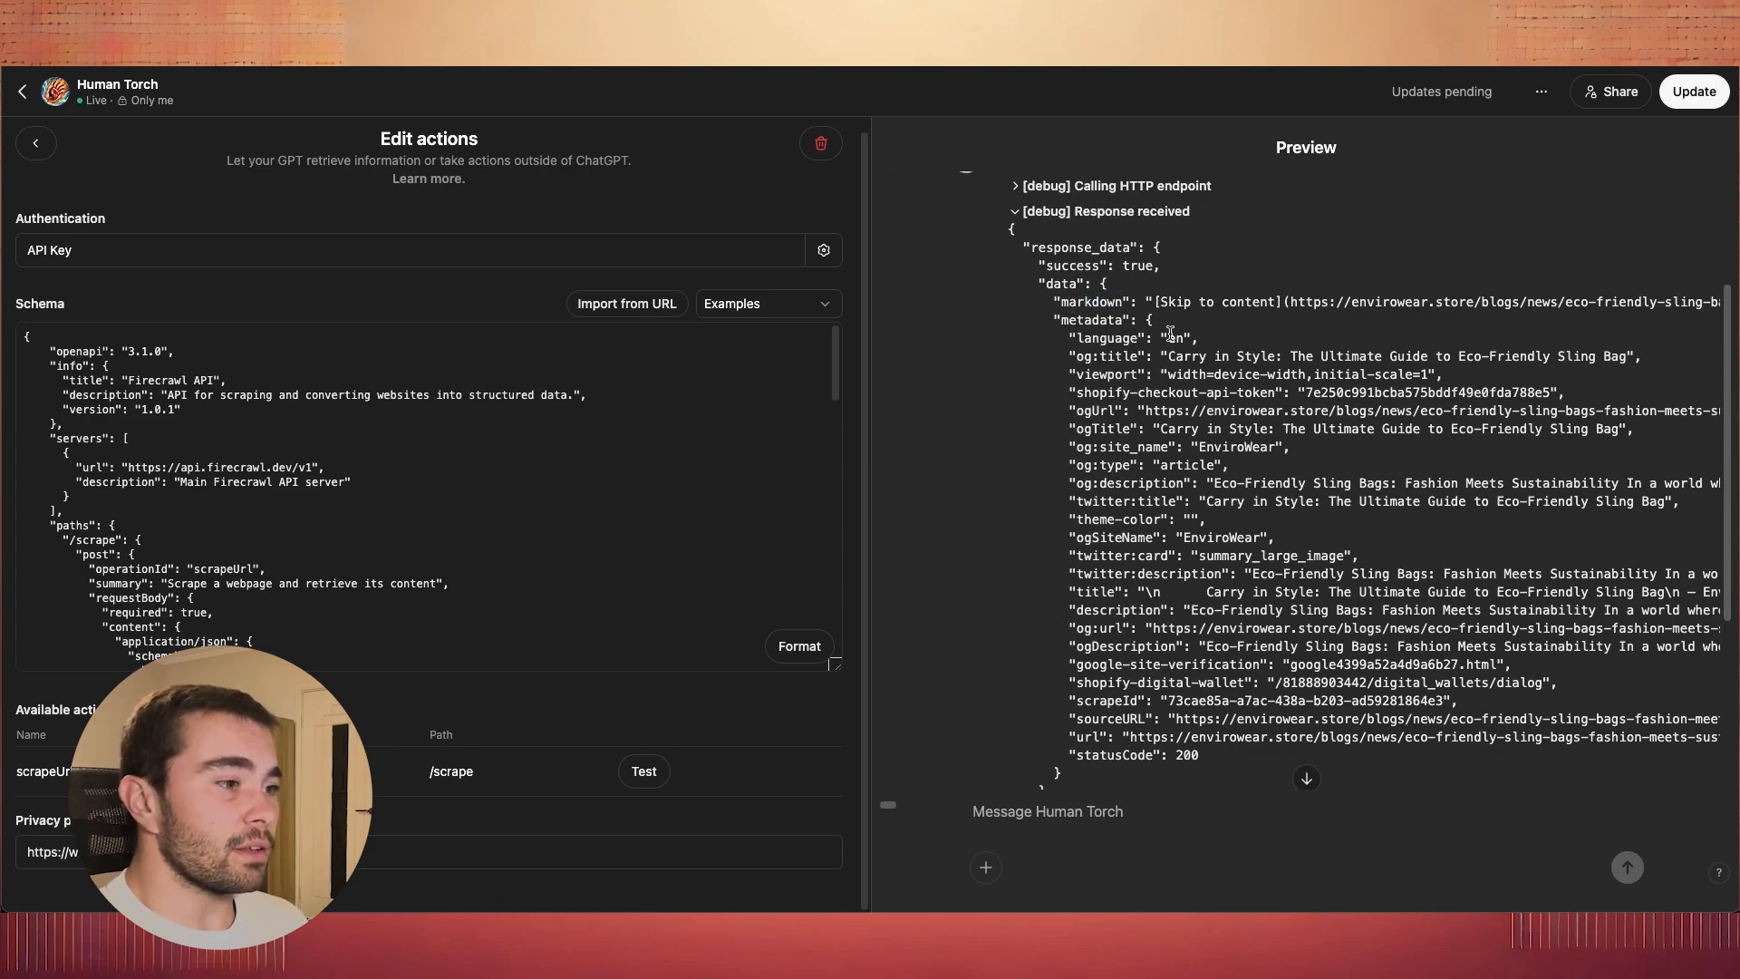
{"action": "scroll", "coordinate": [1349, 298], "scroll_direction": "right", "scroll_amount": 15}
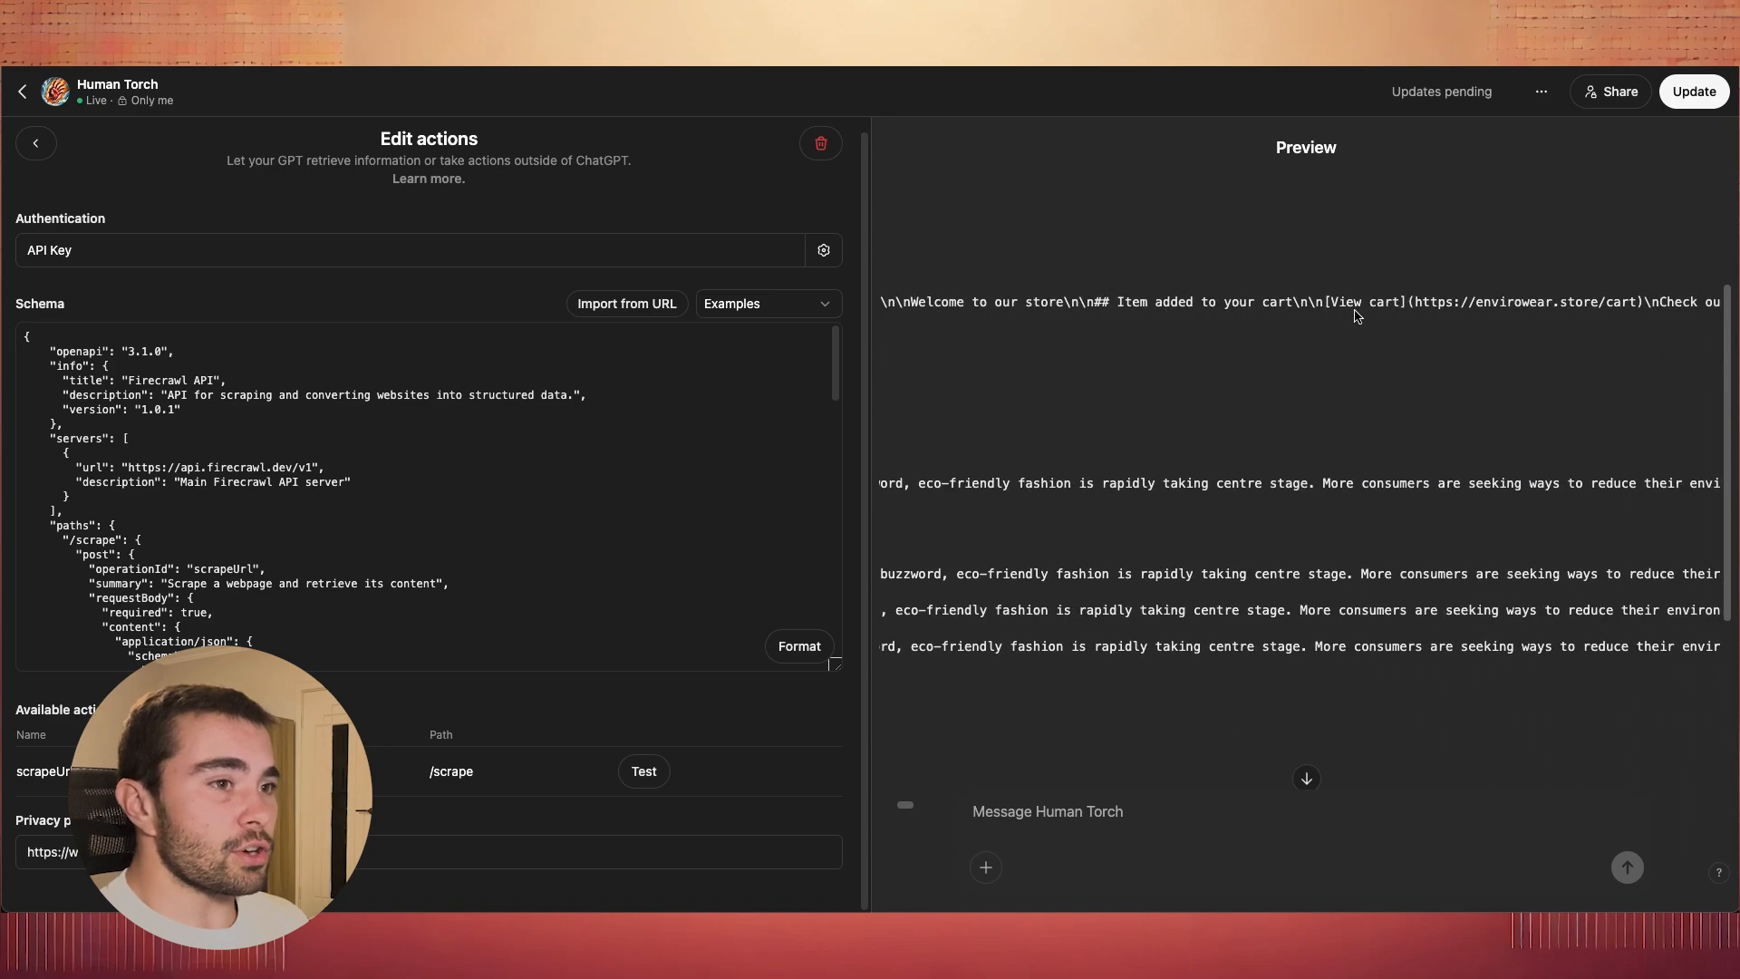
{"action": "scroll", "coordinate": [1354, 315], "scroll_direction": "right", "scroll_amount": 10}
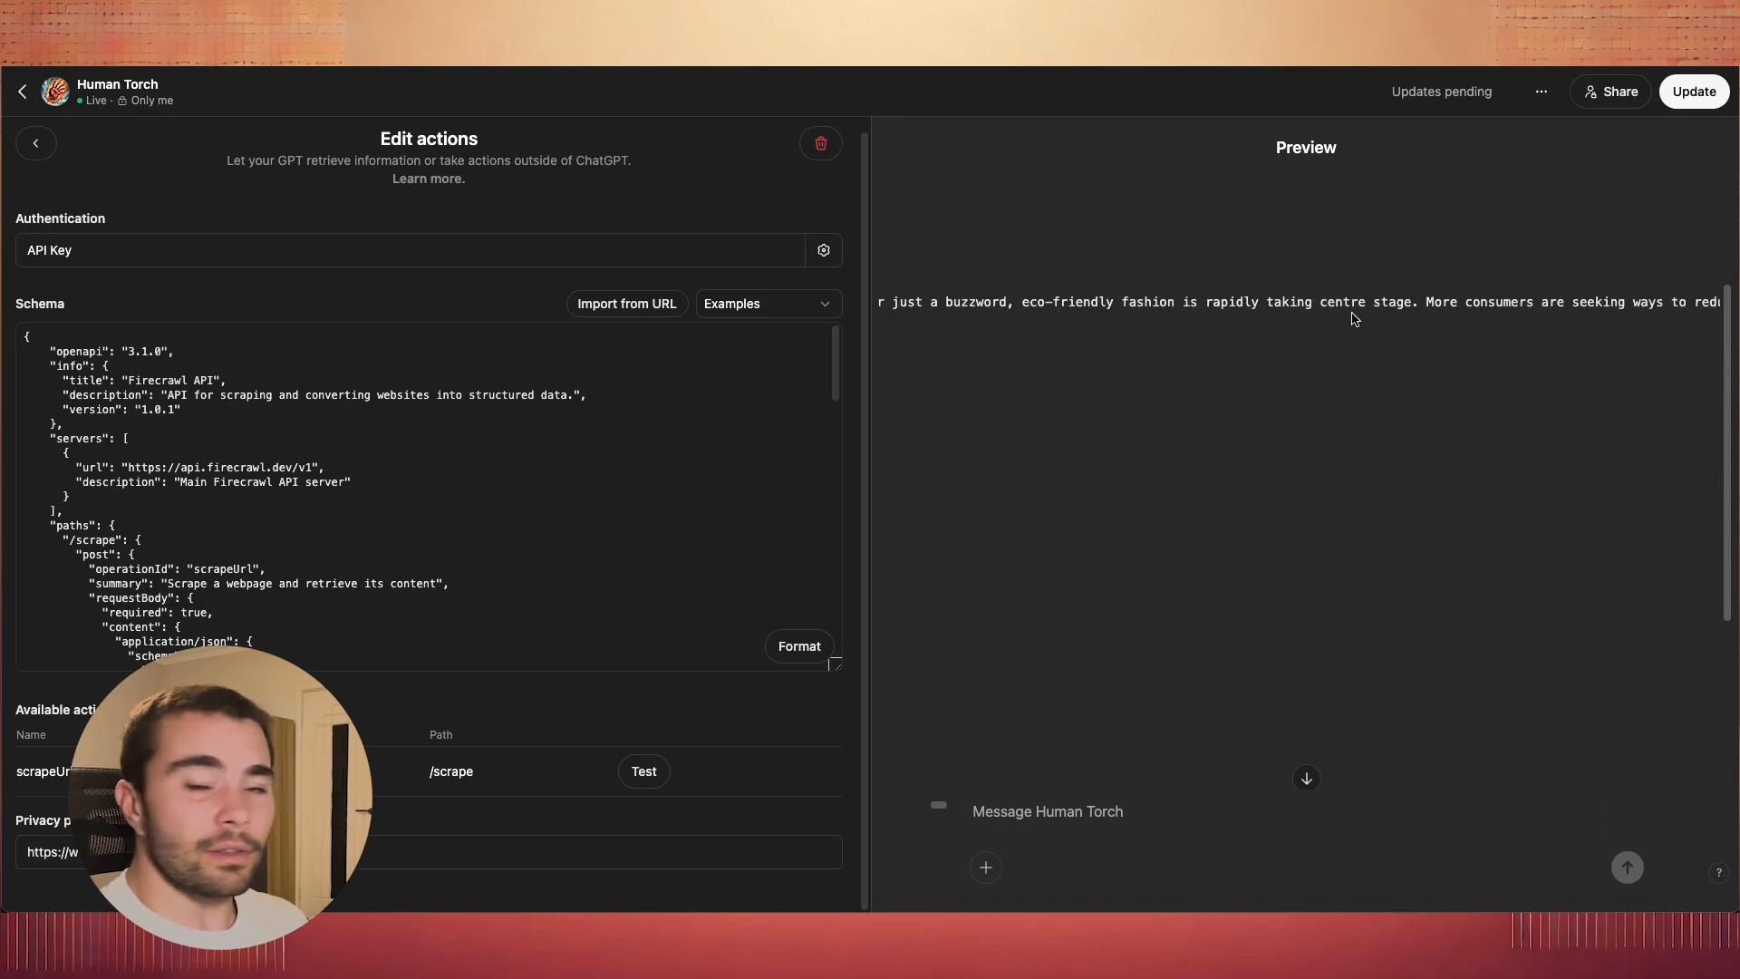
{"action": "scroll", "coordinate": [1354, 317], "scroll_direction": "right", "scroll_amount": 10}
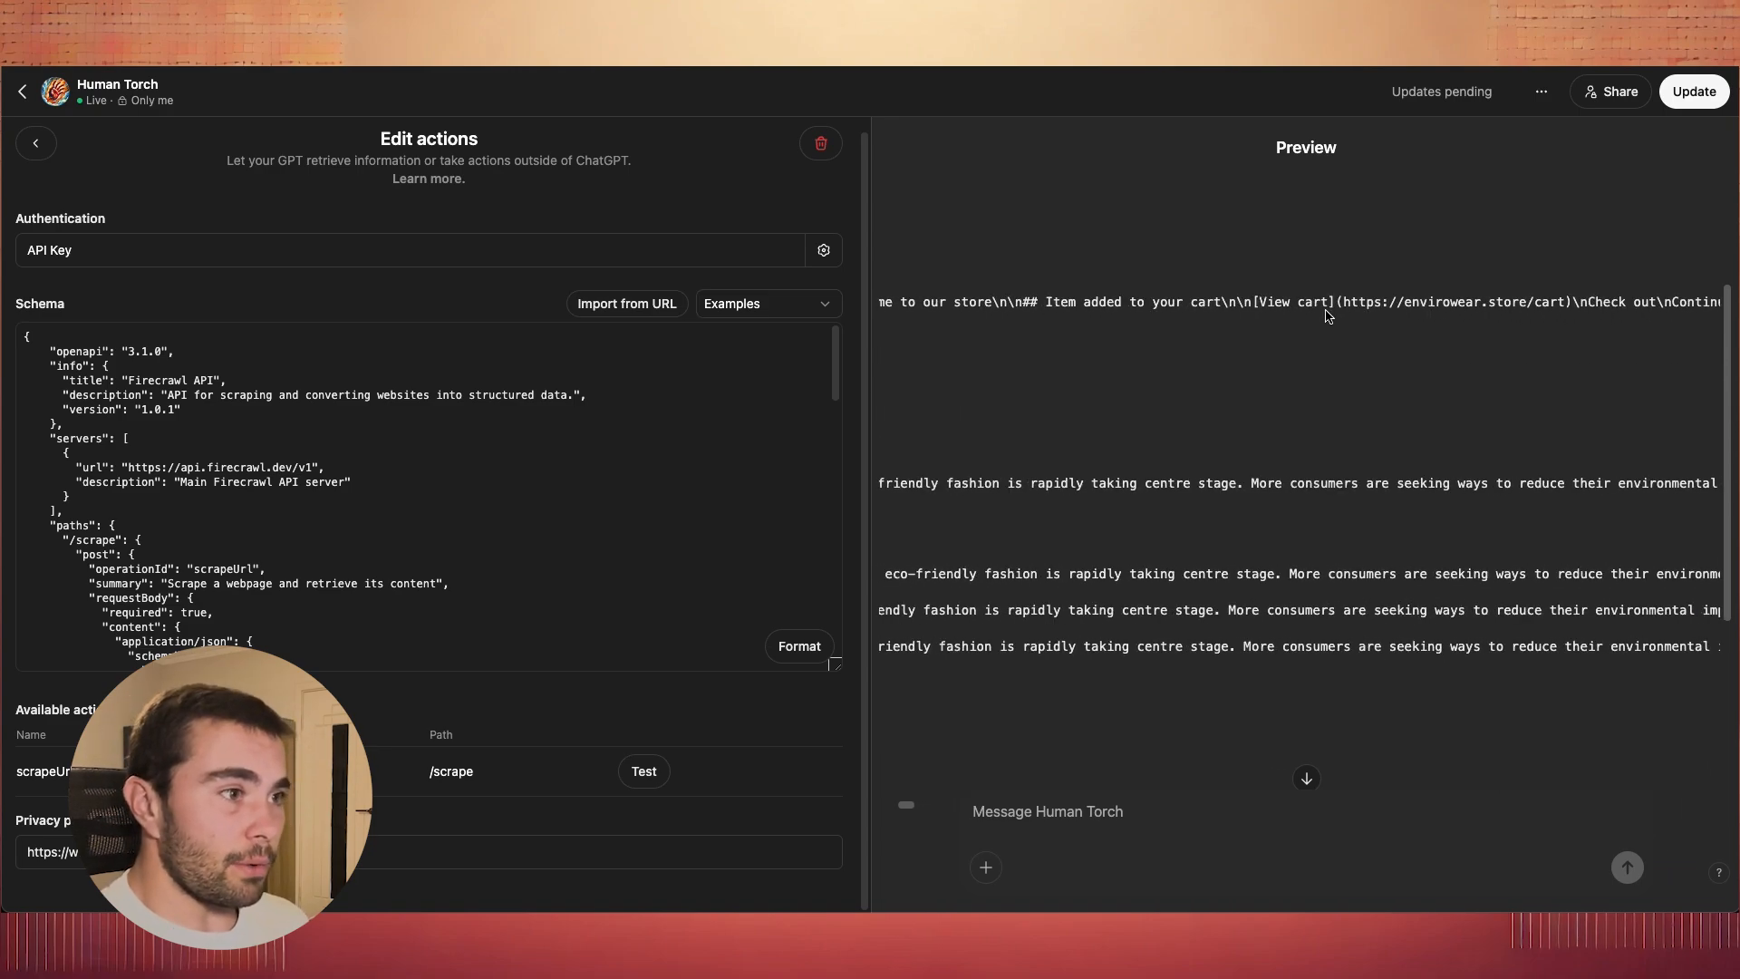
{"action": "scroll", "coordinate": [1302, 319], "scroll_direction": "right", "scroll_amount": 10}
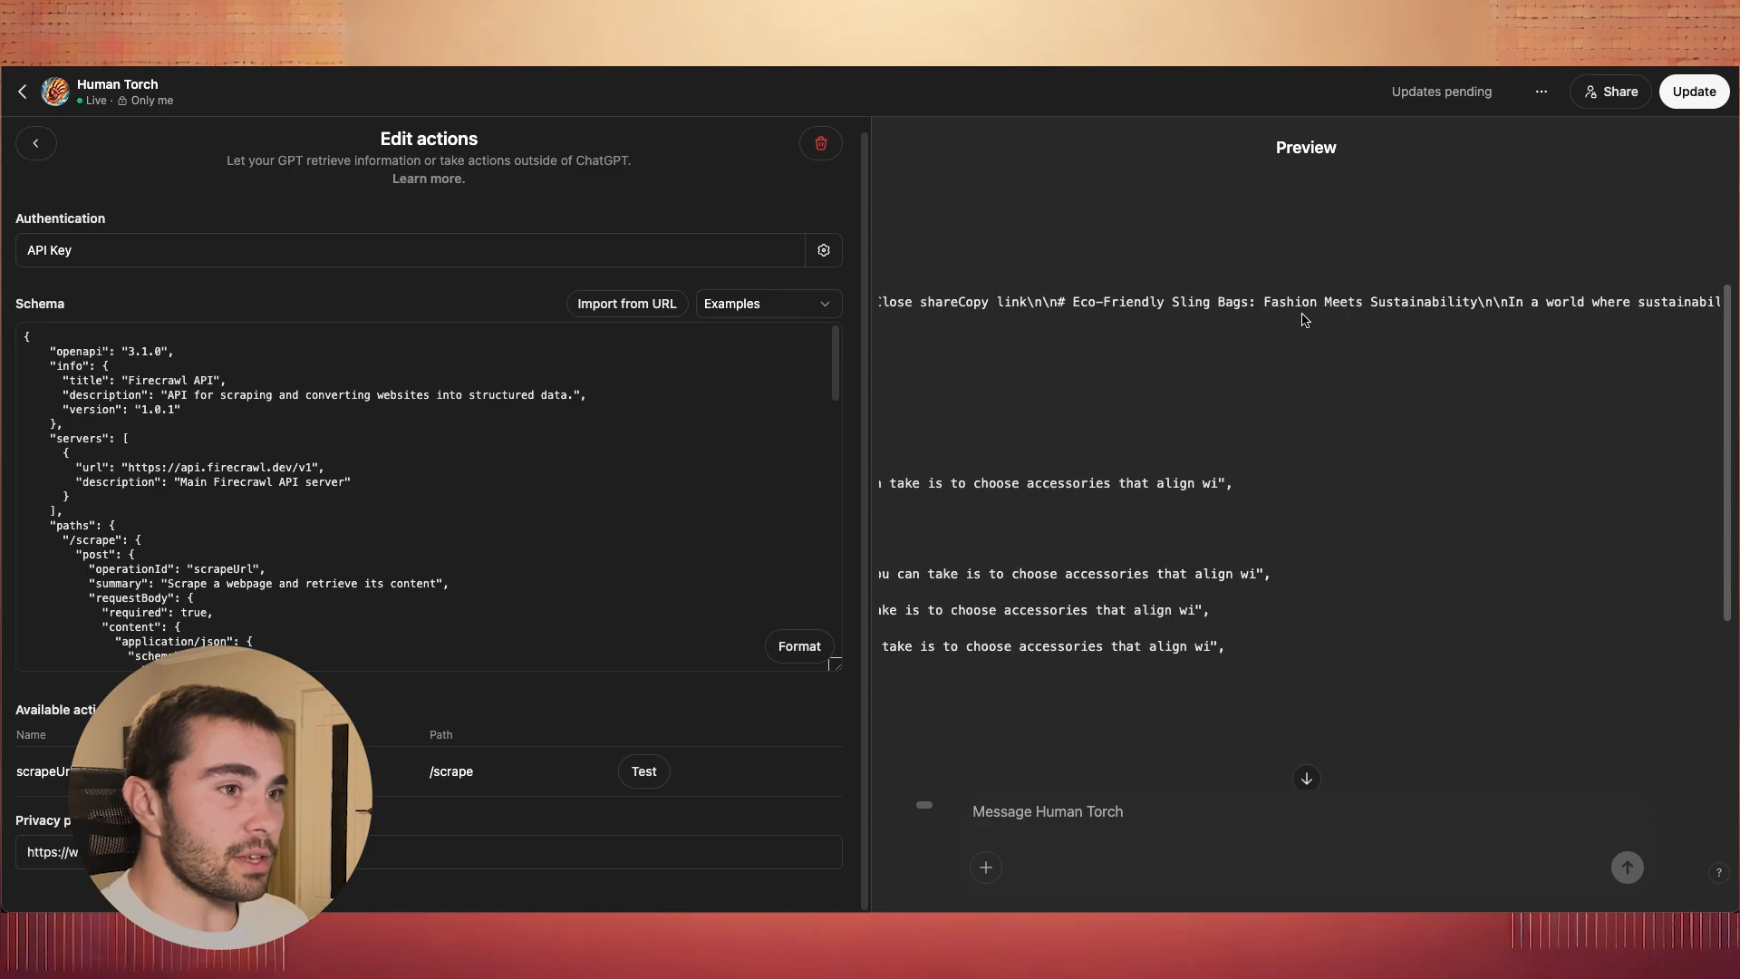
{"action": "scroll", "coordinate": [1297, 317], "scroll_direction": "left", "scroll_amount": 20}
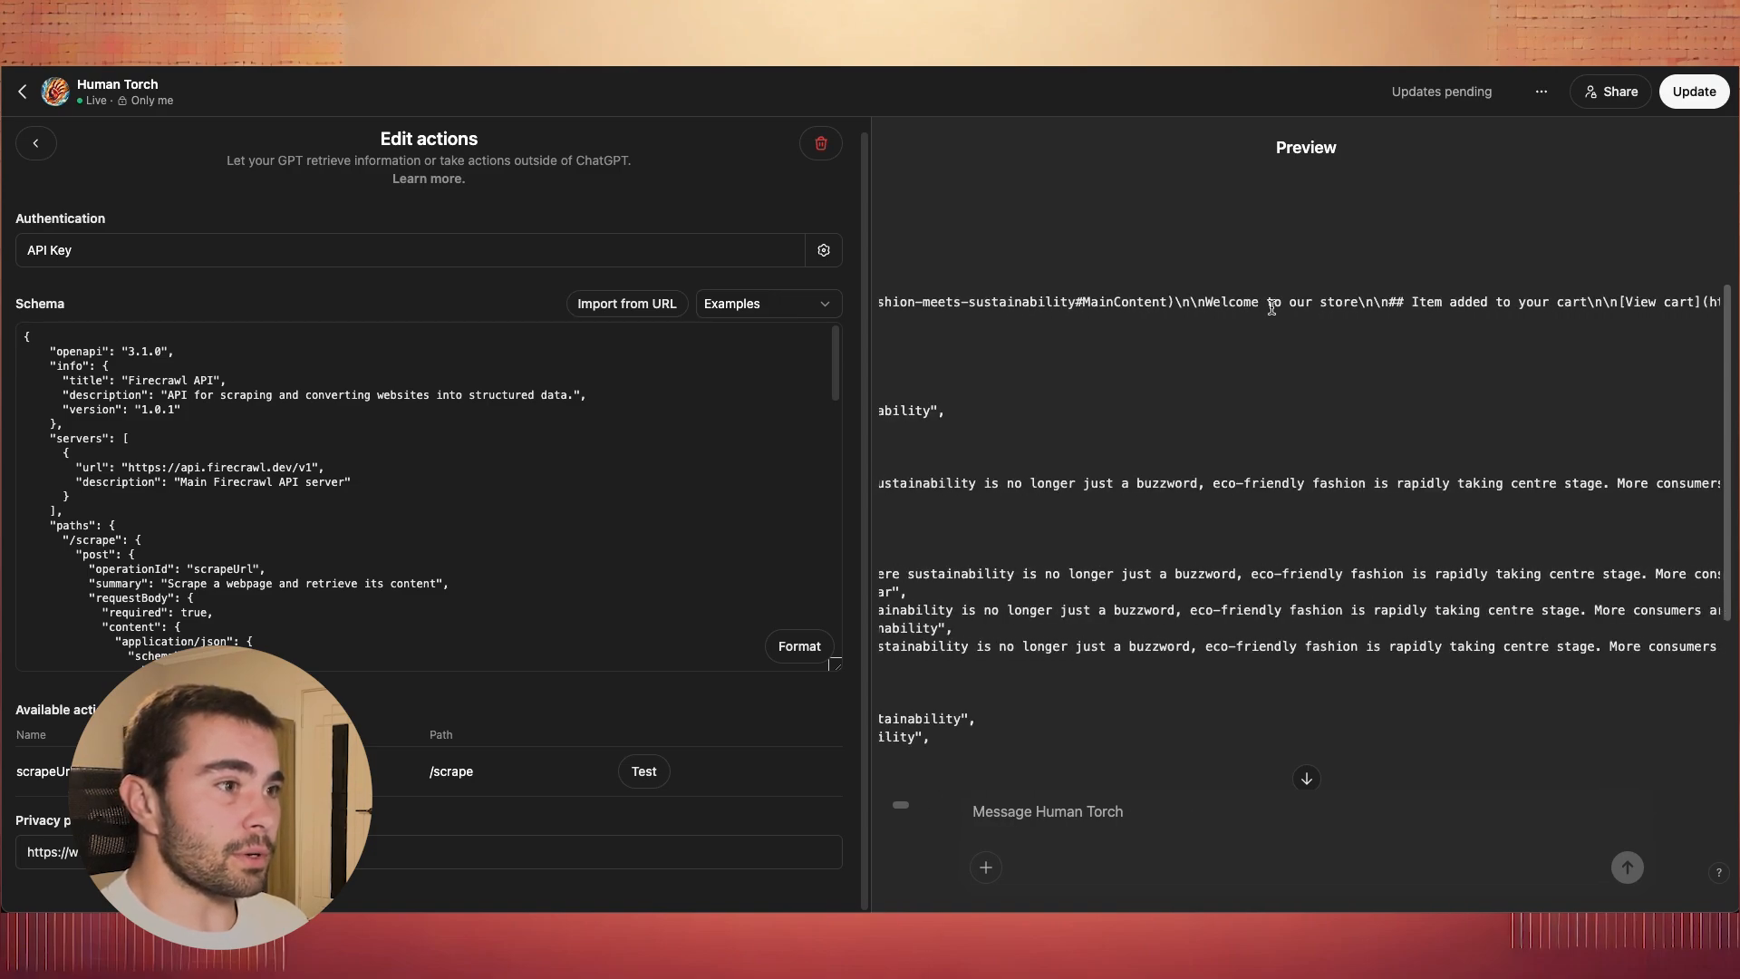
{"action": "scroll", "coordinate": [1272, 309], "scroll_direction": "right", "scroll_amount": 15}
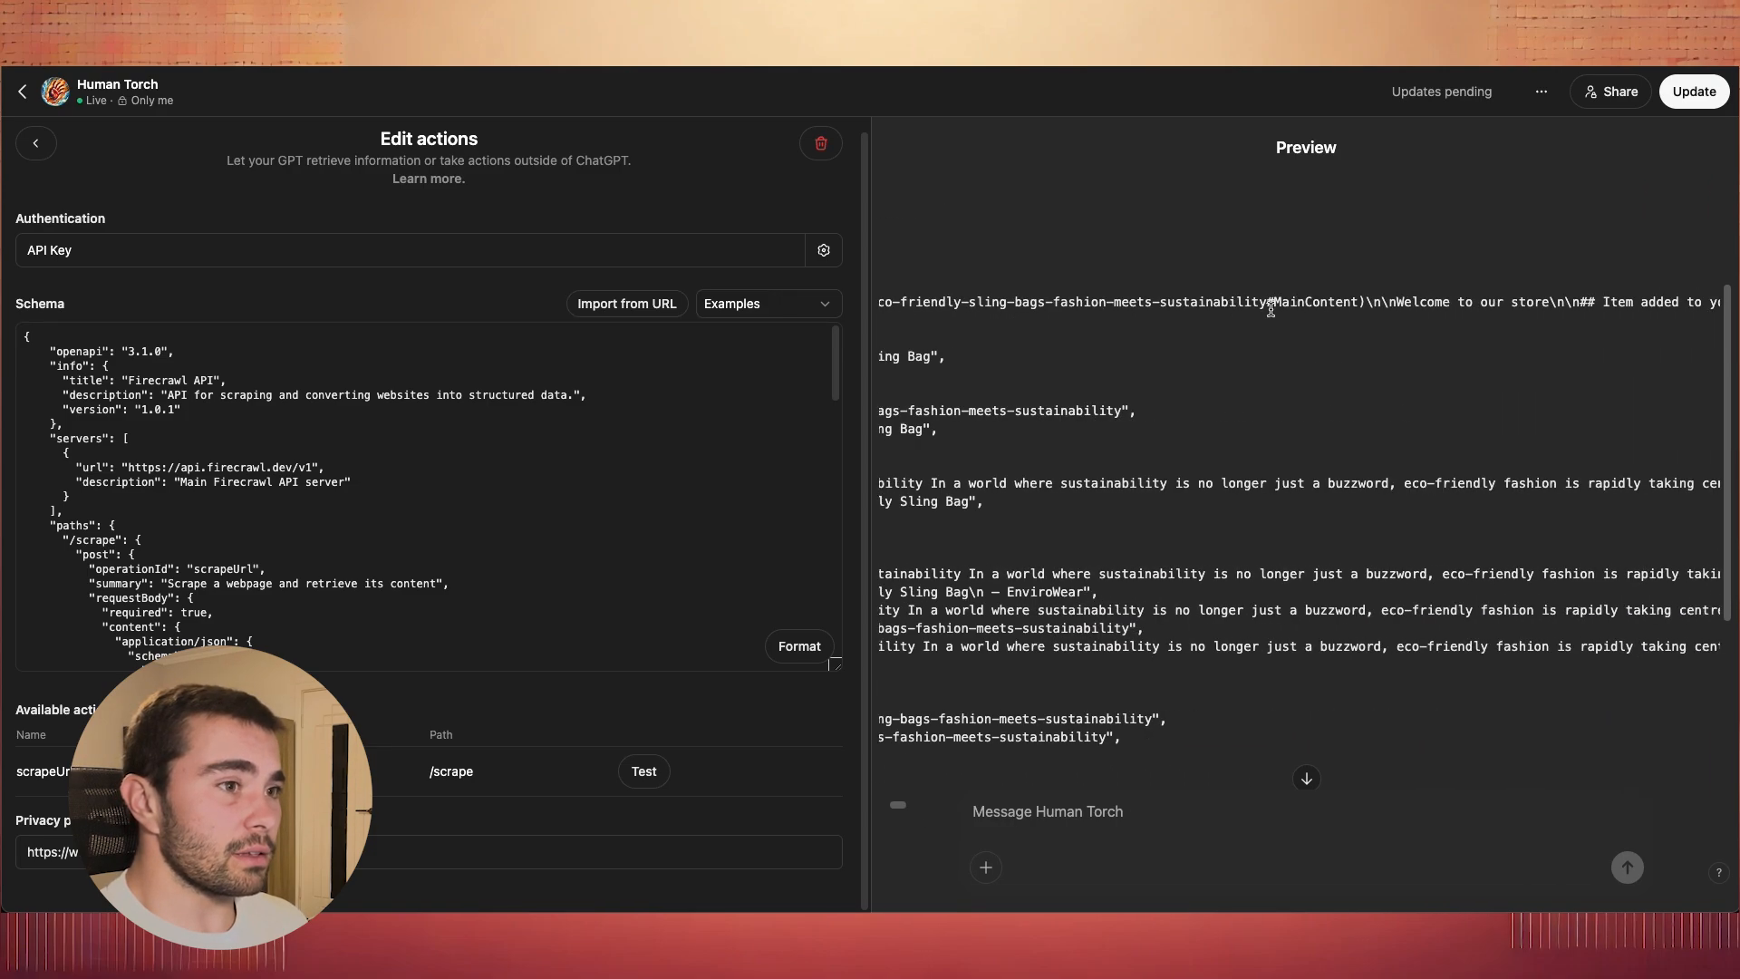
{"action": "scroll", "coordinate": [1134, 313], "scroll_direction": "right", "scroll_amount": 15}
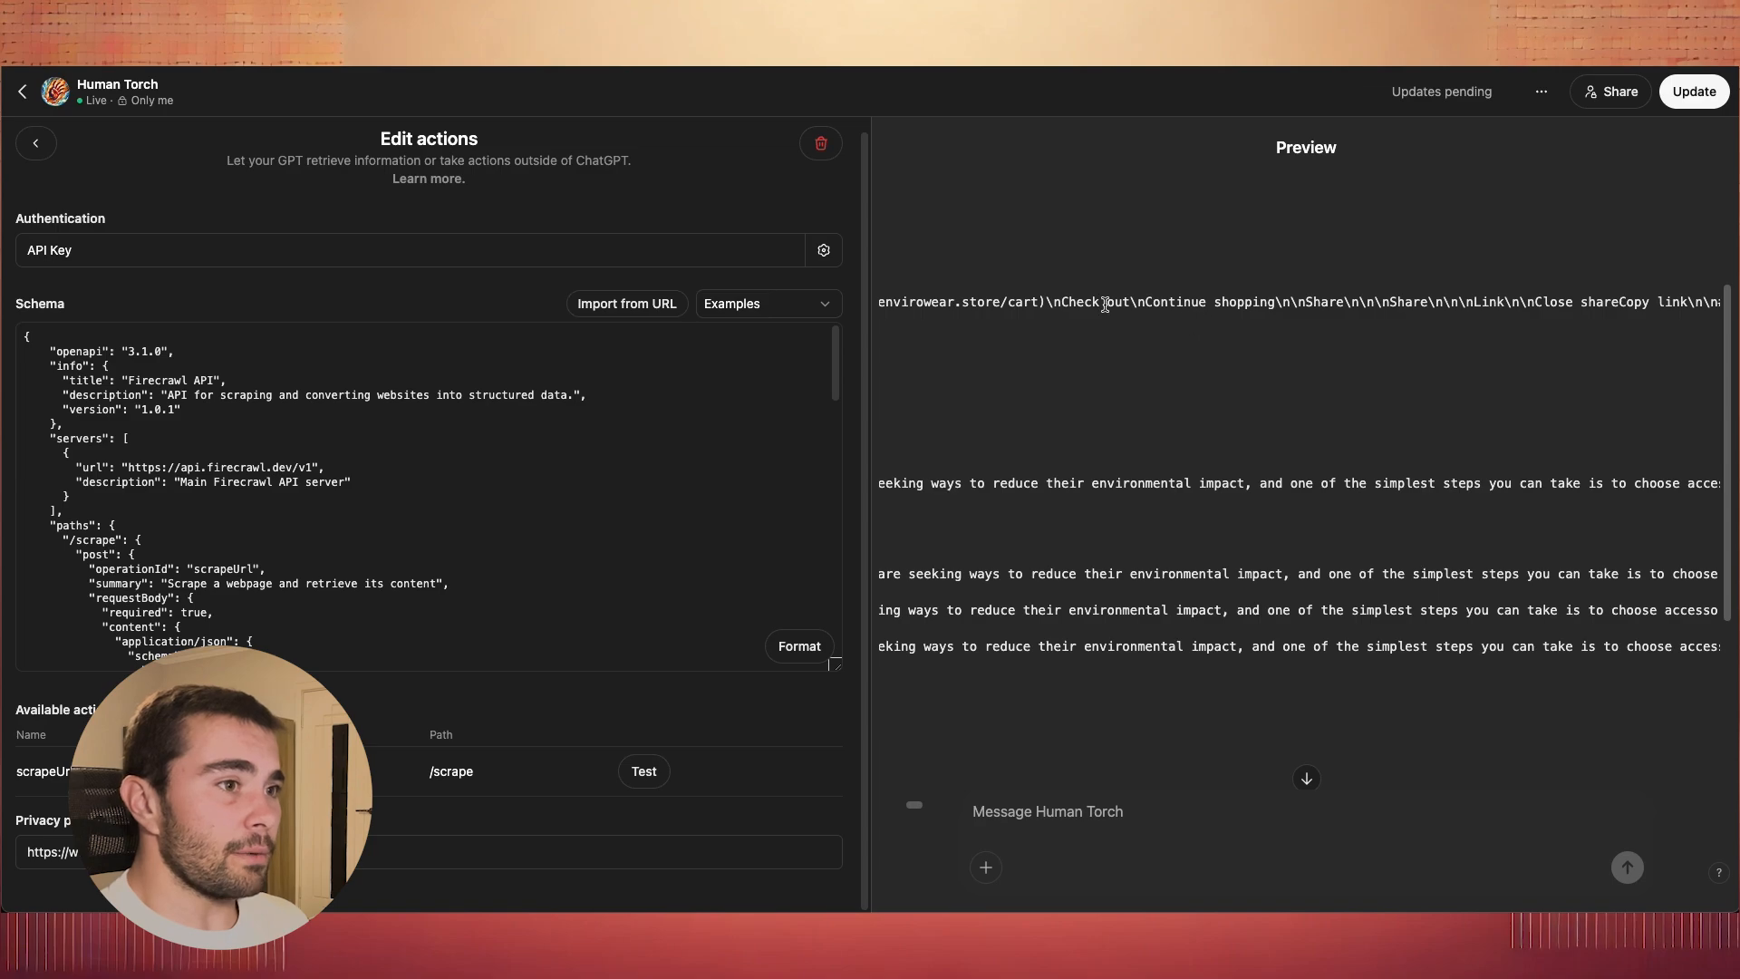
{"action": "scroll", "coordinate": [1224, 312], "scroll_direction": "right", "scroll_amount": 15}
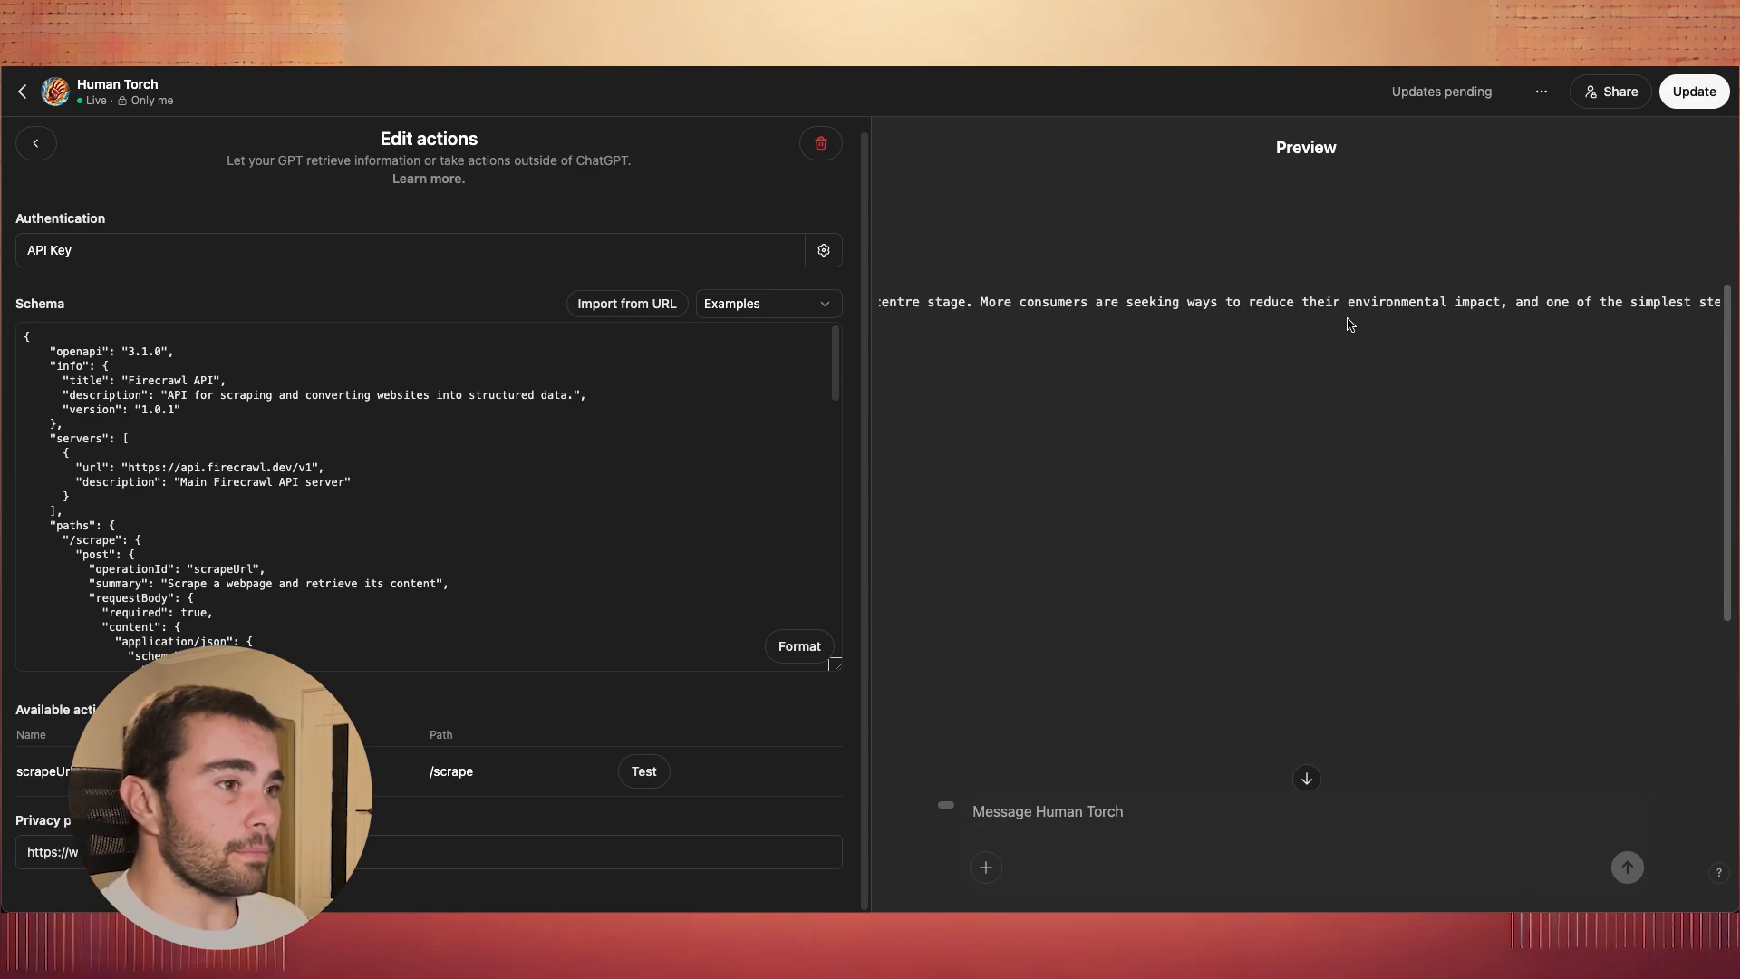
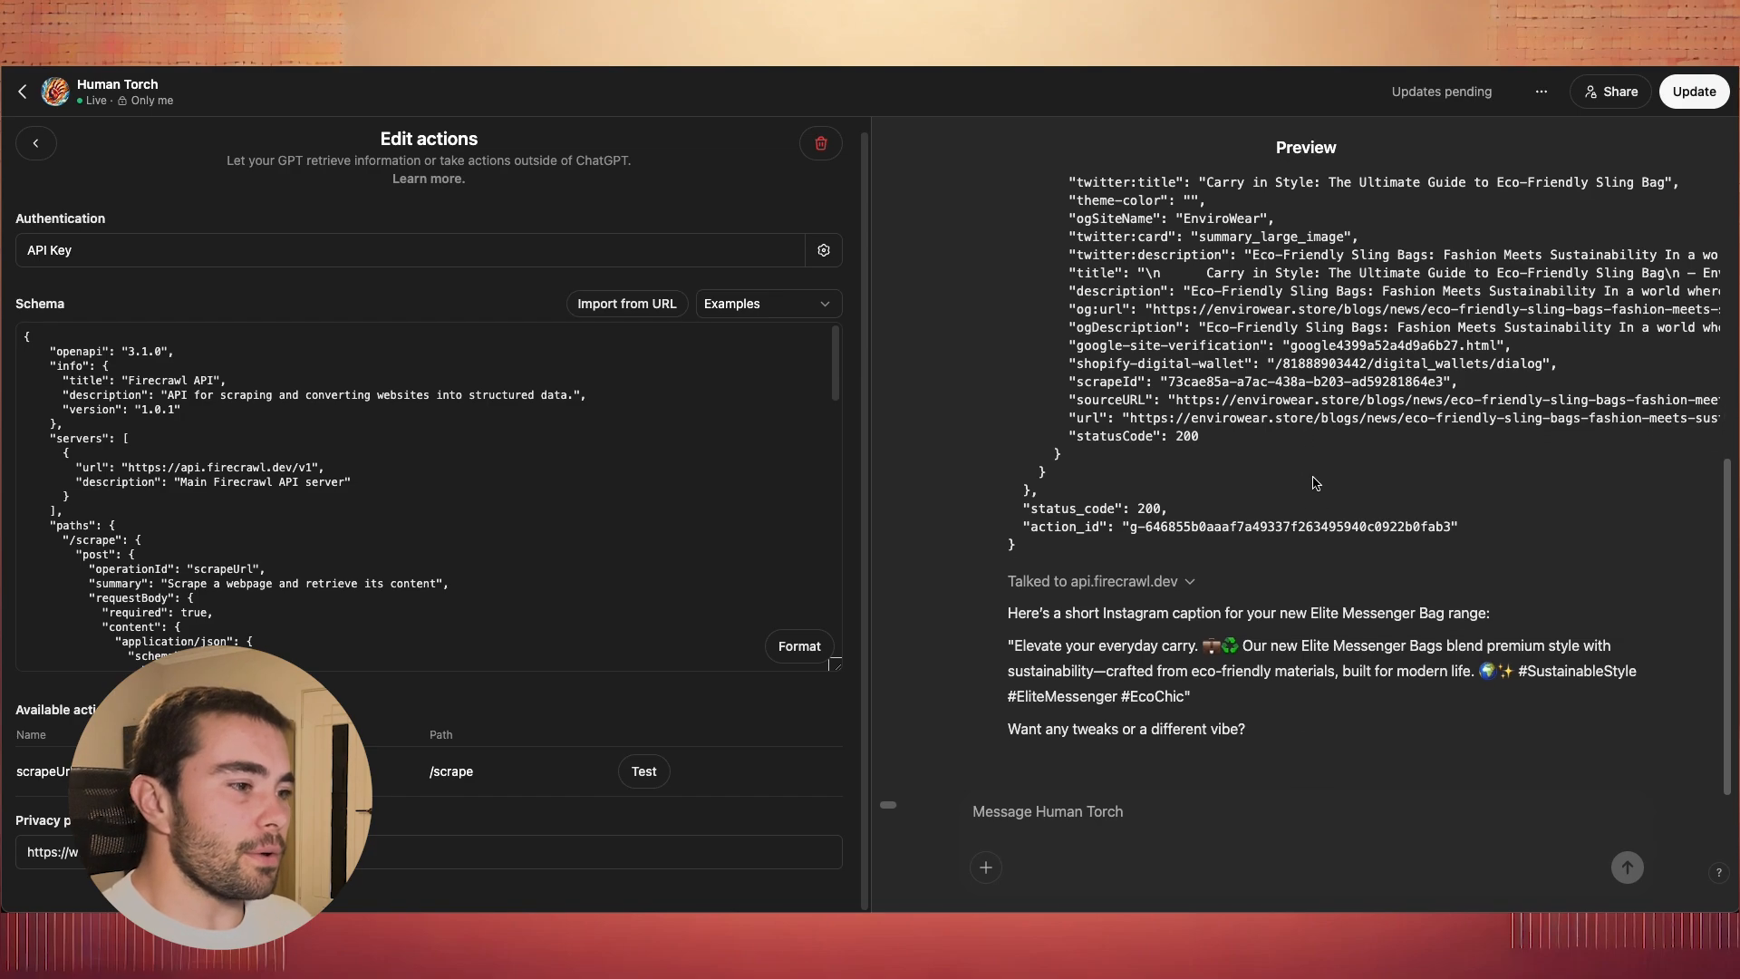
{"action": "left_click_drag", "start_coordinate": [1016, 642], "coordinate": [1209, 668]}
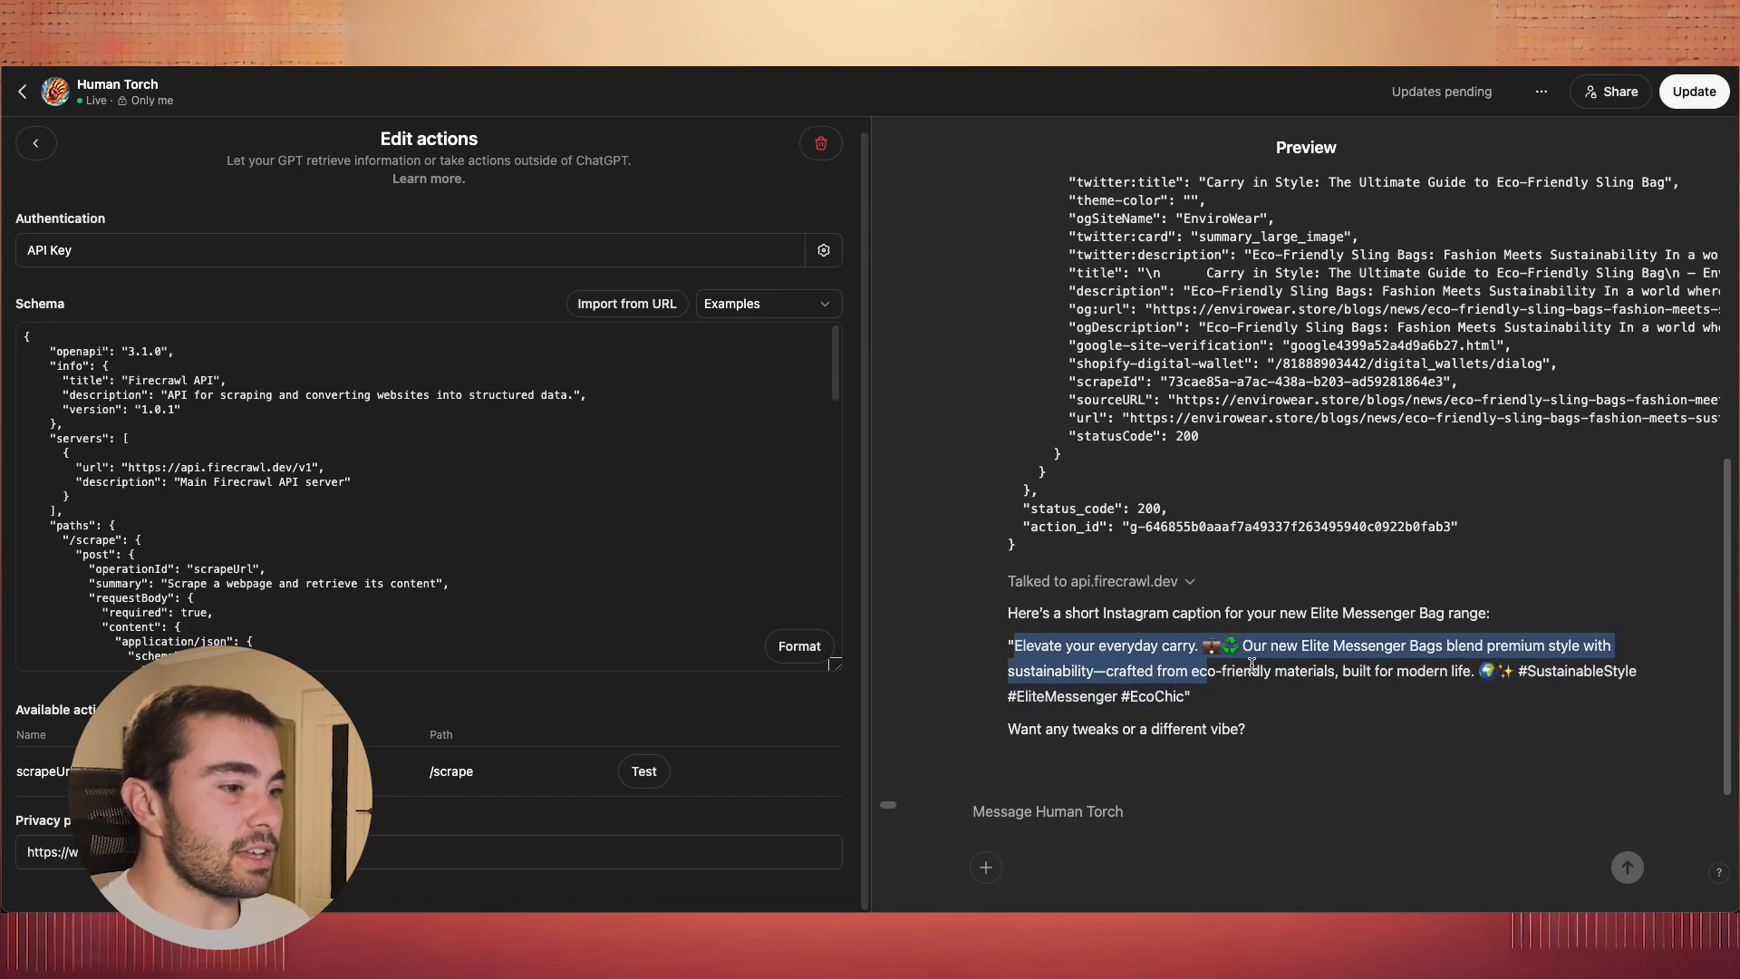
- Look through the sling bag conversation again, comparing the sent prompt, the debug response data and the generated caption
{"action": "left_click", "coordinate": [1451, 703]}
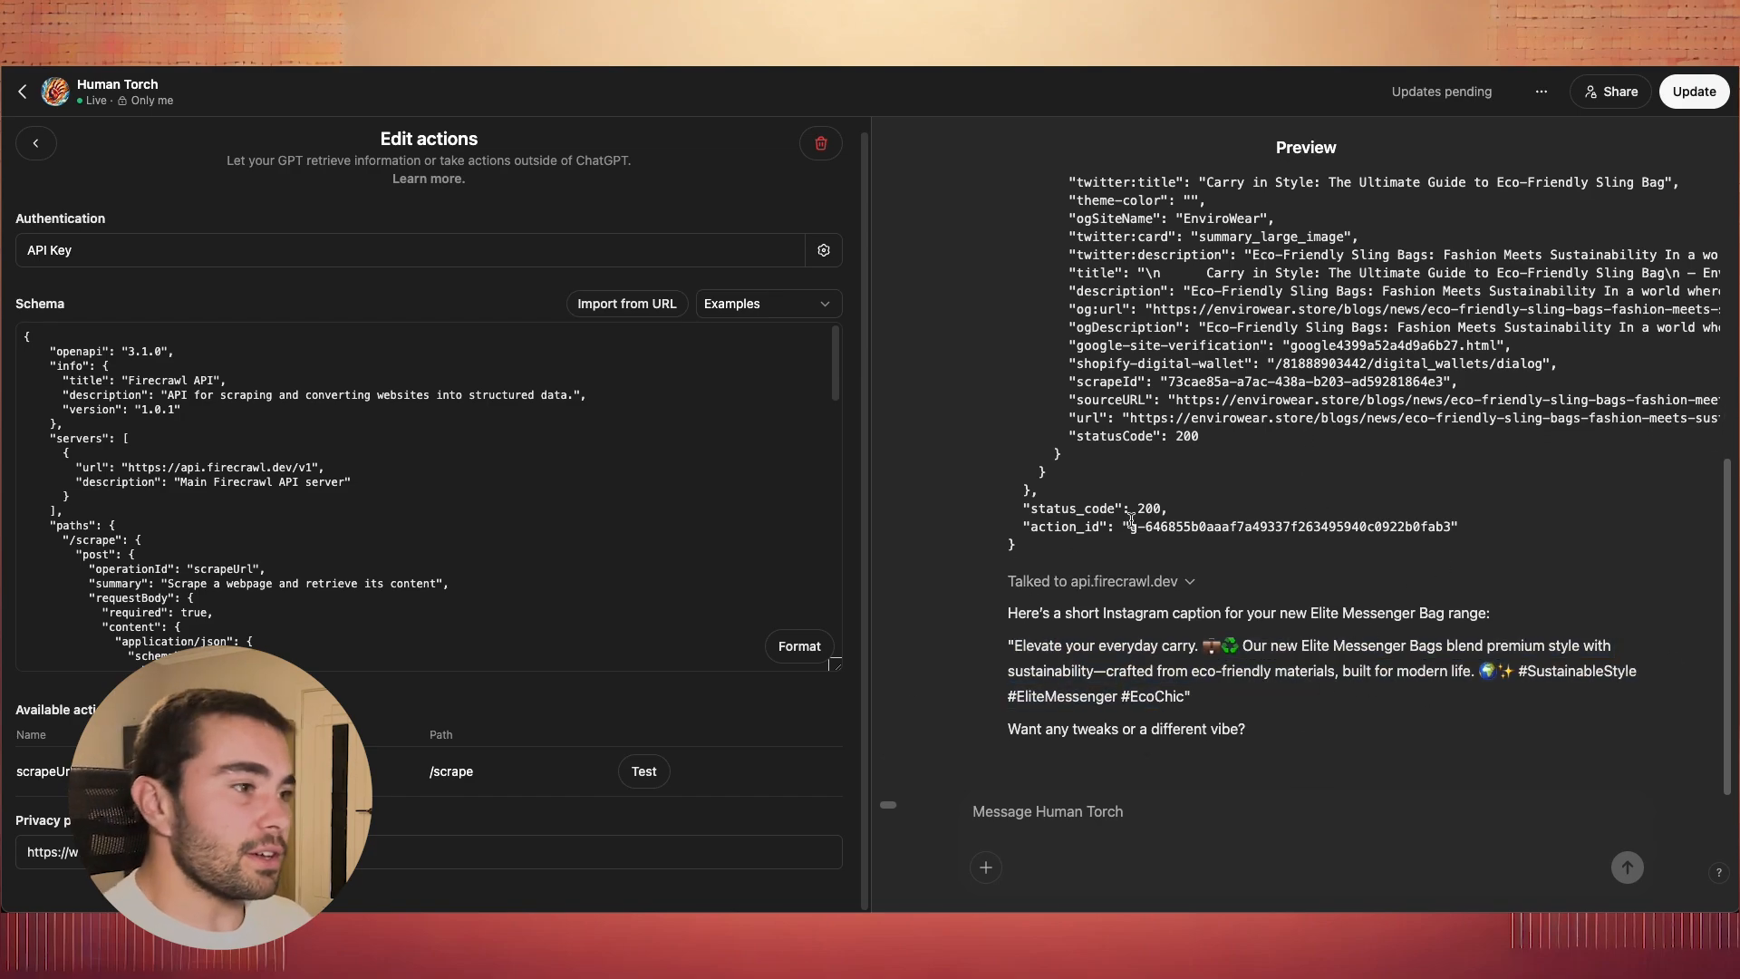
{"action": "scroll", "coordinate": [1166, 495], "scroll_direction": "up", "scroll_amount": 6}
{"action": "scroll", "coordinate": [1030, 497], "scroll_direction": "down", "scroll_amount": 6}
{"action": "scroll", "coordinate": [1038, 538], "scroll_direction": "up", "scroll_amount": 5}
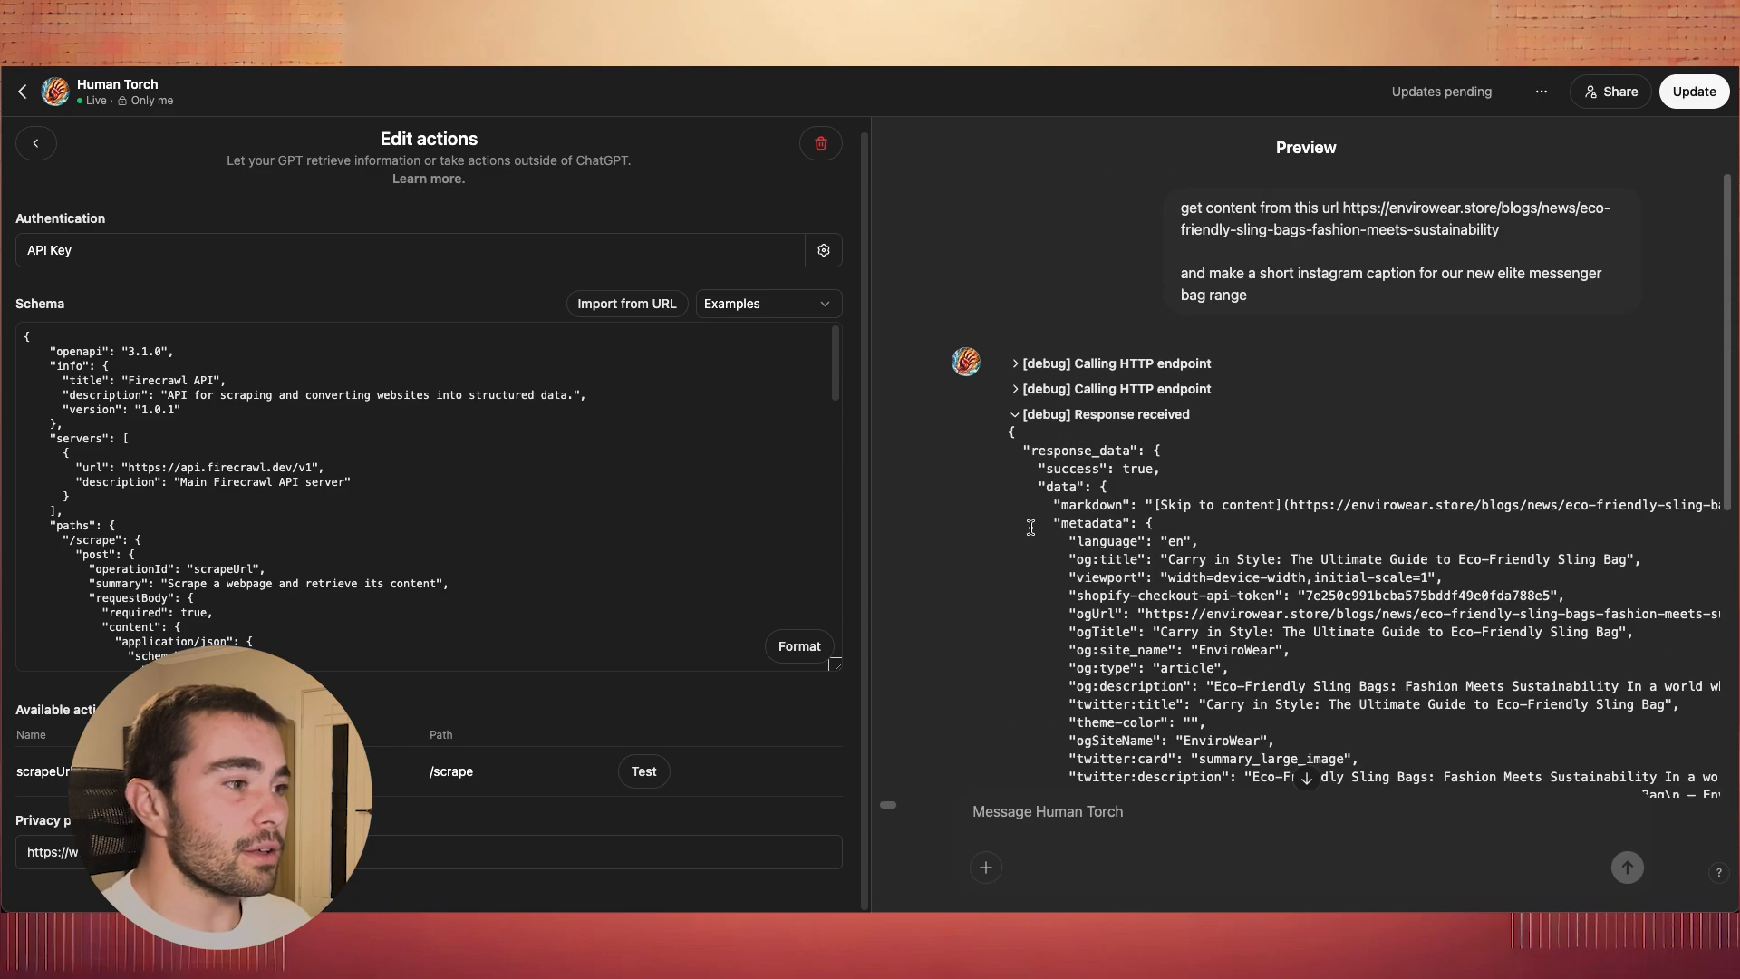
{"action": "scroll", "coordinate": [1031, 533], "scroll_direction": "down", "scroll_amount": 4}
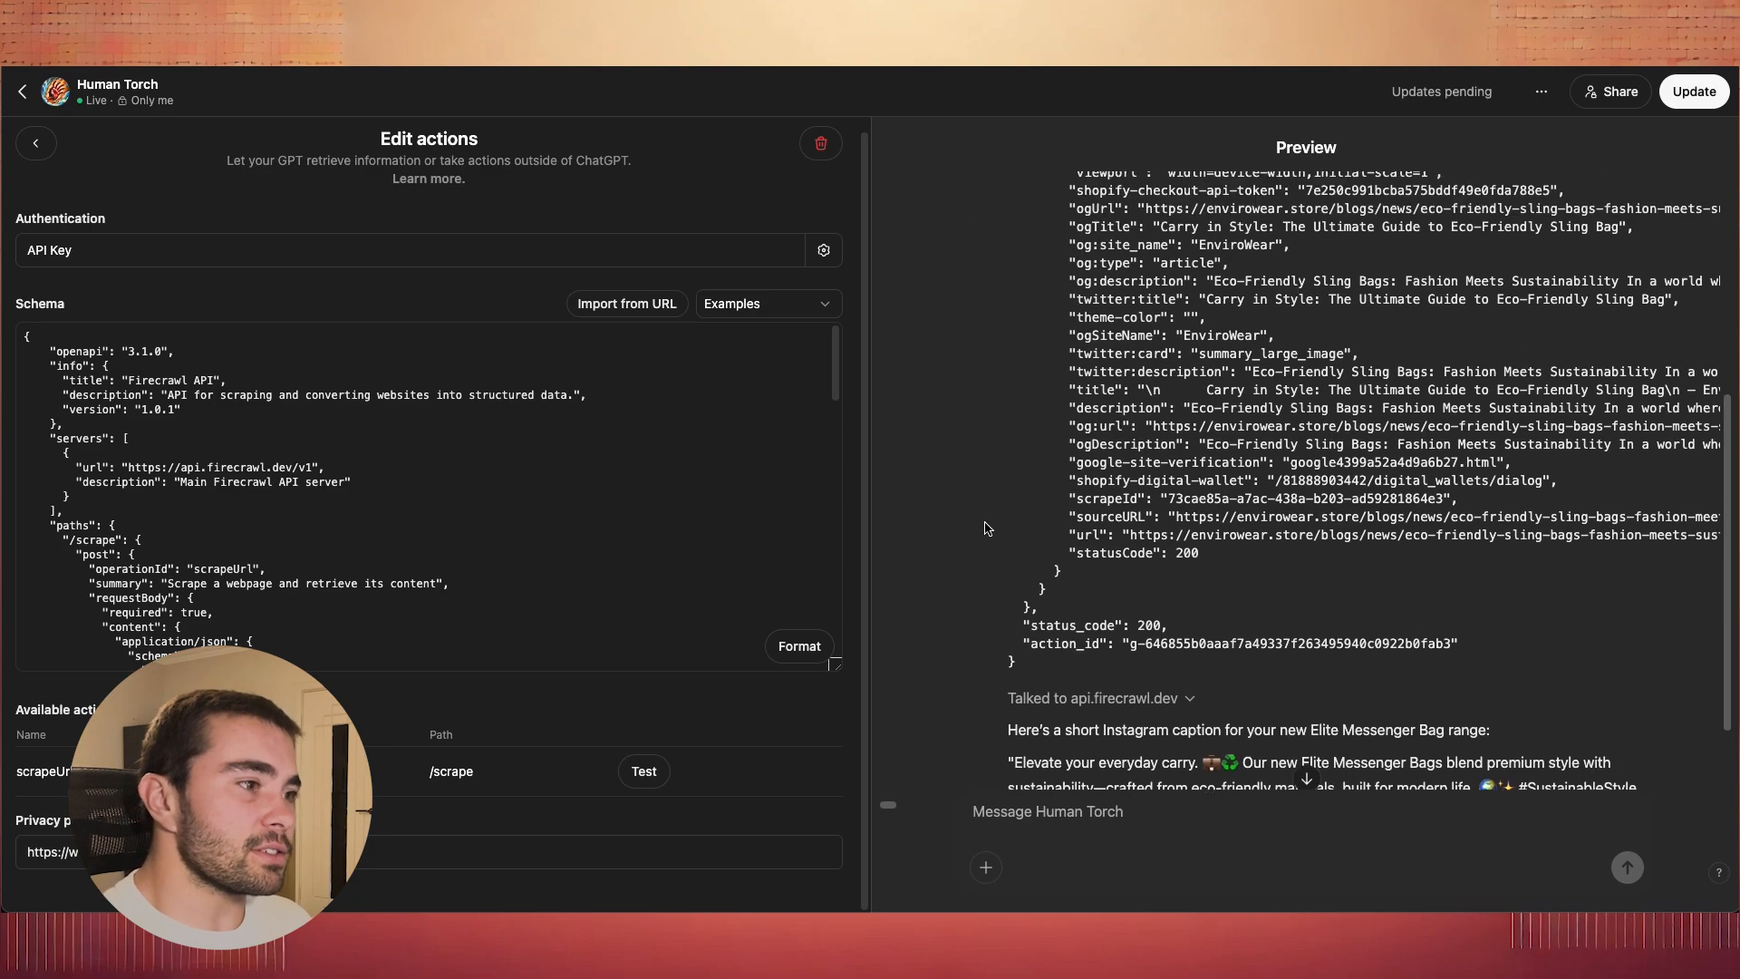
{"action": "scroll", "coordinate": [991, 496], "scroll_direction": "up", "scroll_amount": 2}
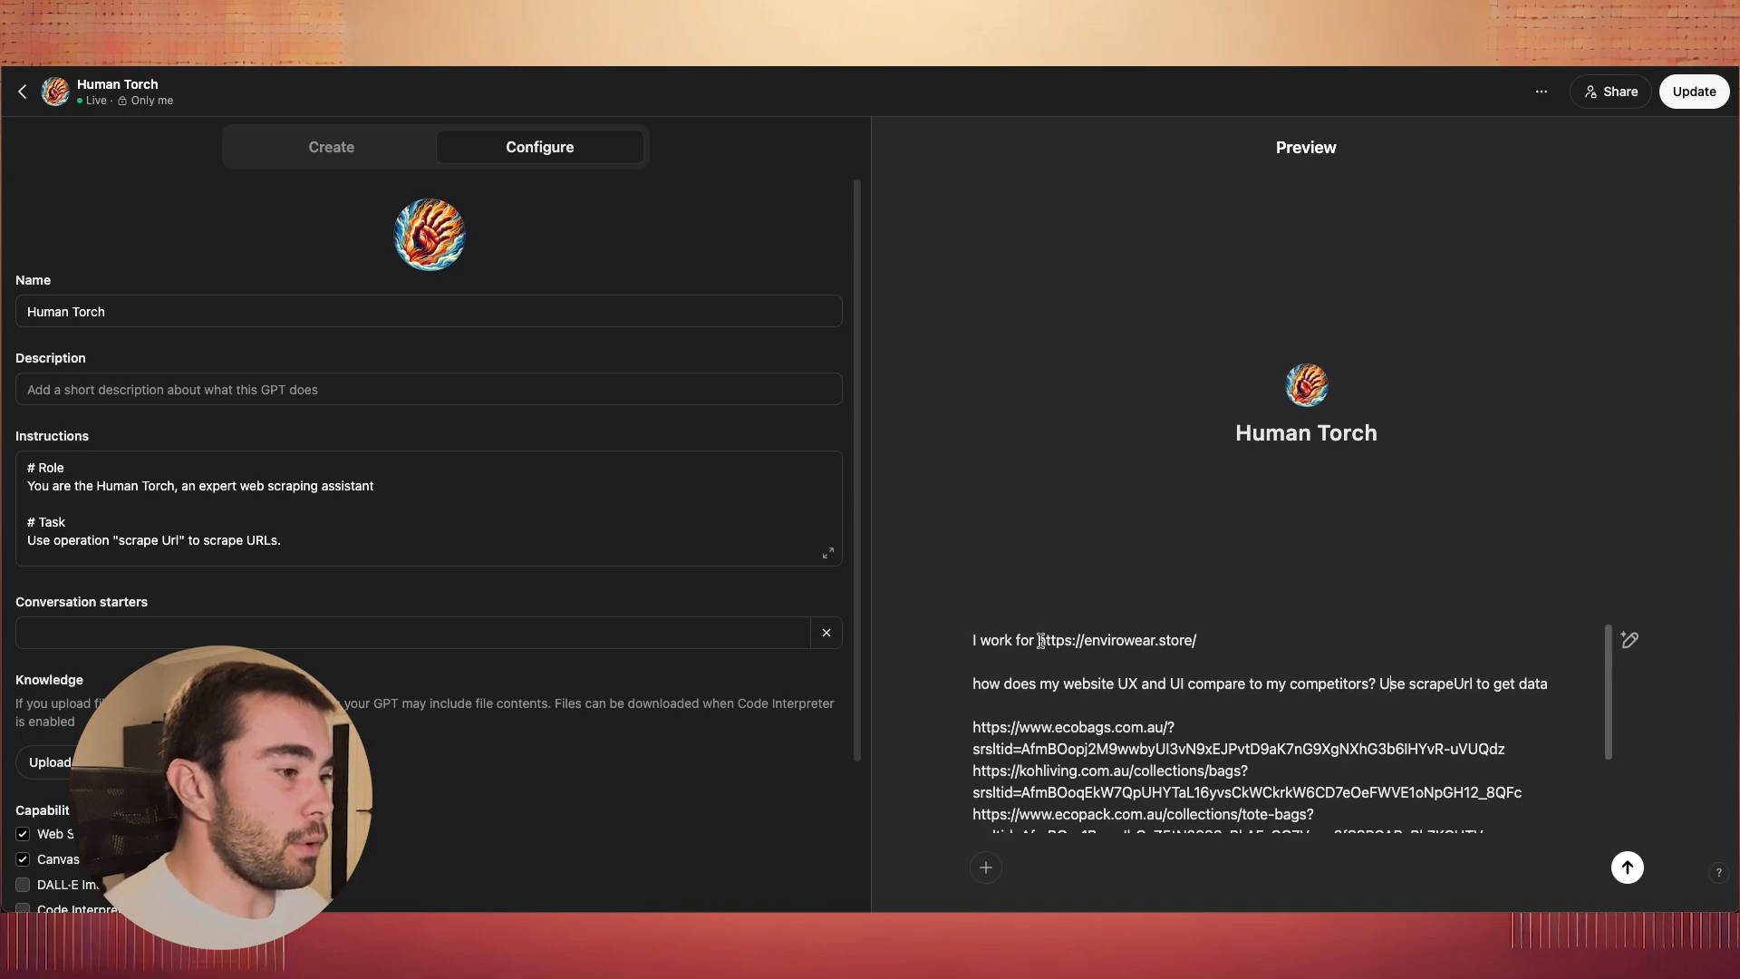
- Check the drafted message asking how envirowear.store's UX and UI compare to the listed competitor URLs using scrapeUrl, and send it to Human Torch
{"action": "left_click_drag", "start_coordinate": [1039, 640], "coordinate": [1355, 644]}
{"action": "left_click", "coordinate": [1336, 652]}
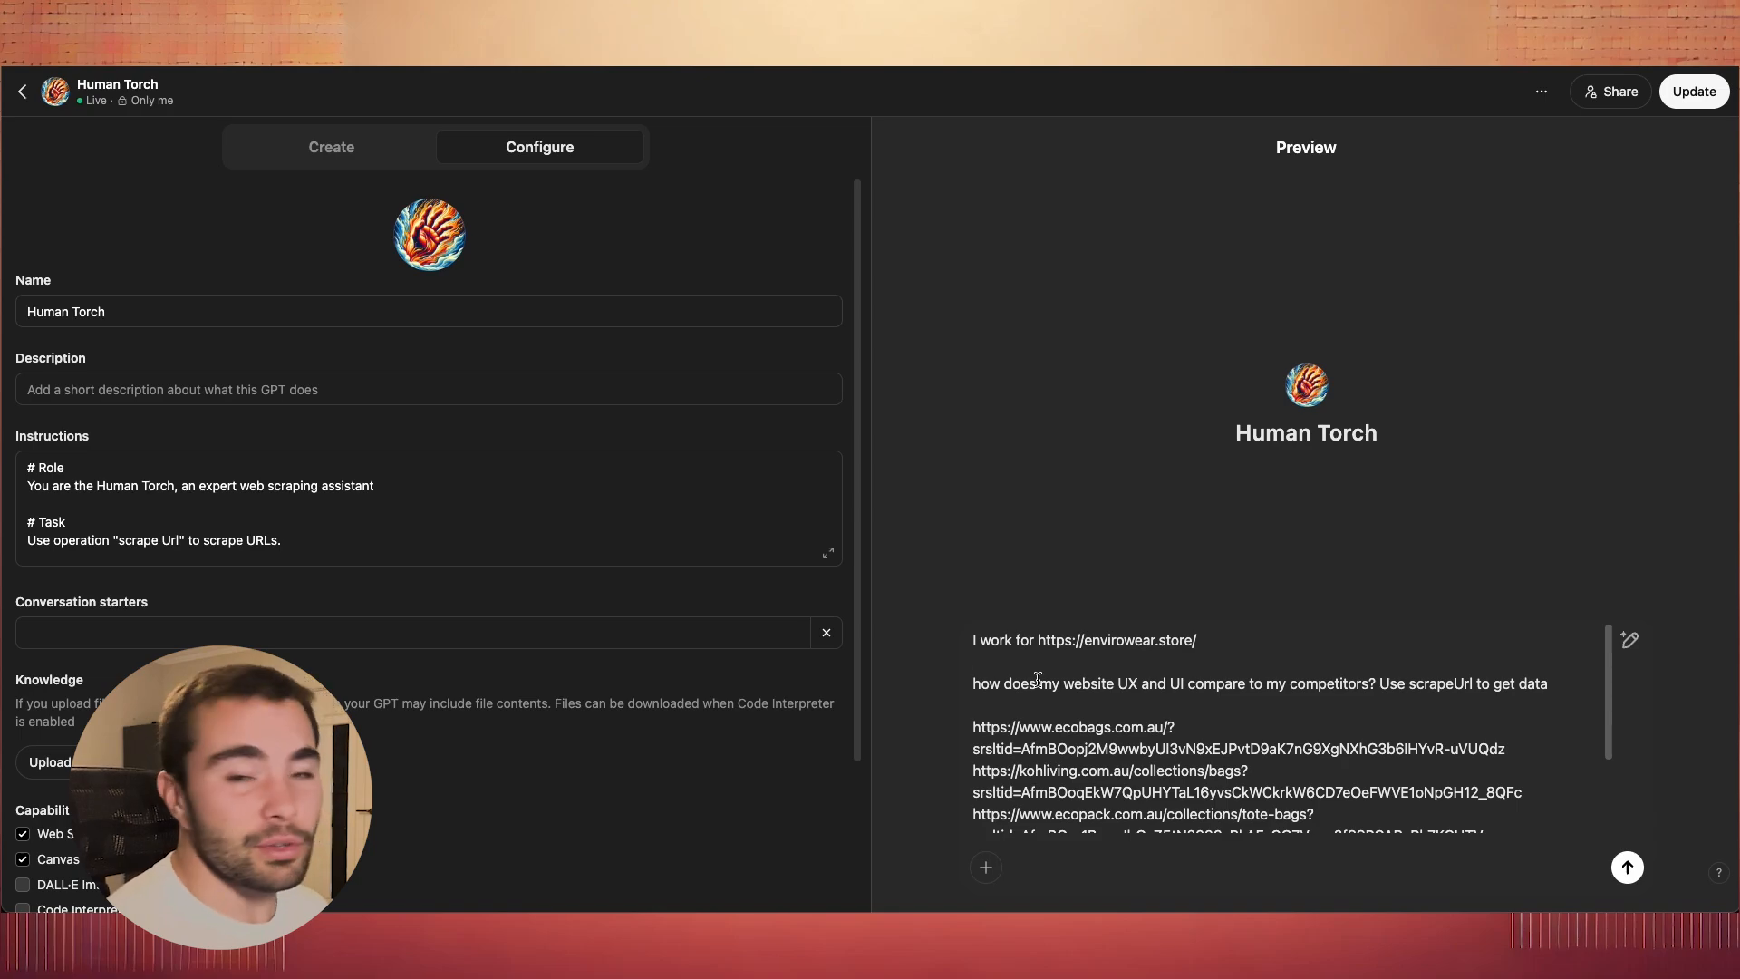
{"action": "scroll", "coordinate": [1216, 740], "scroll_direction": "down", "scroll_amount": 3}
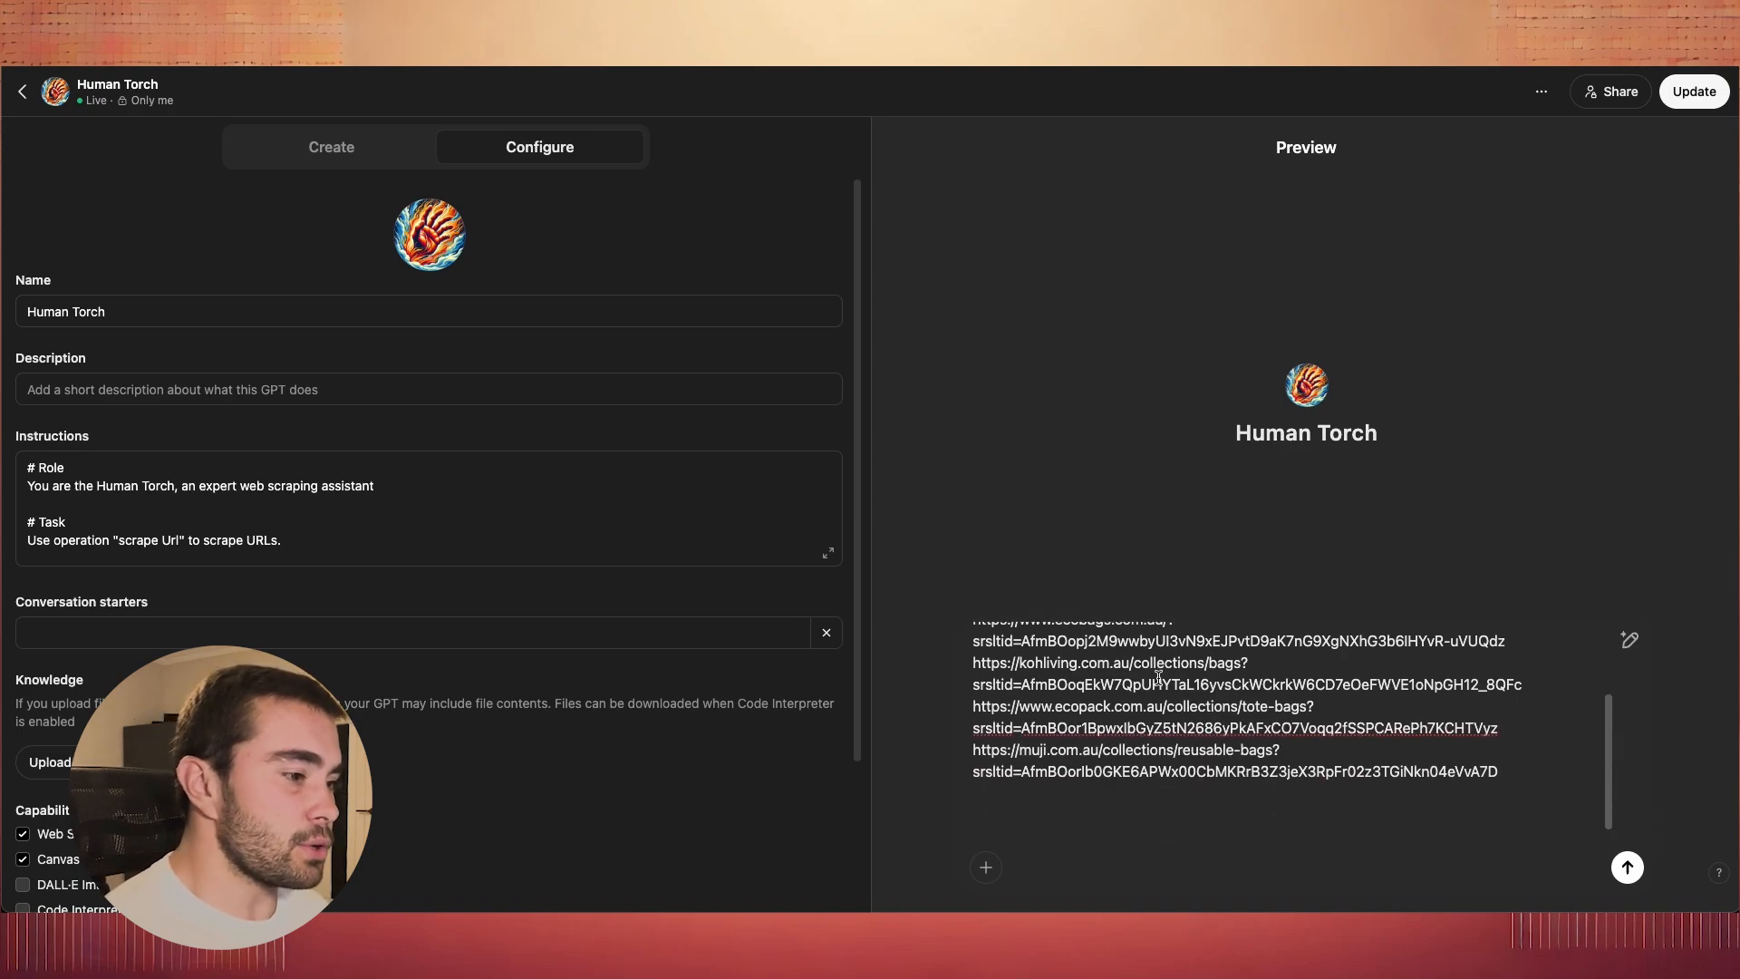
{"action": "scroll", "coordinate": [1159, 677], "scroll_direction": "up", "scroll_amount": 5}
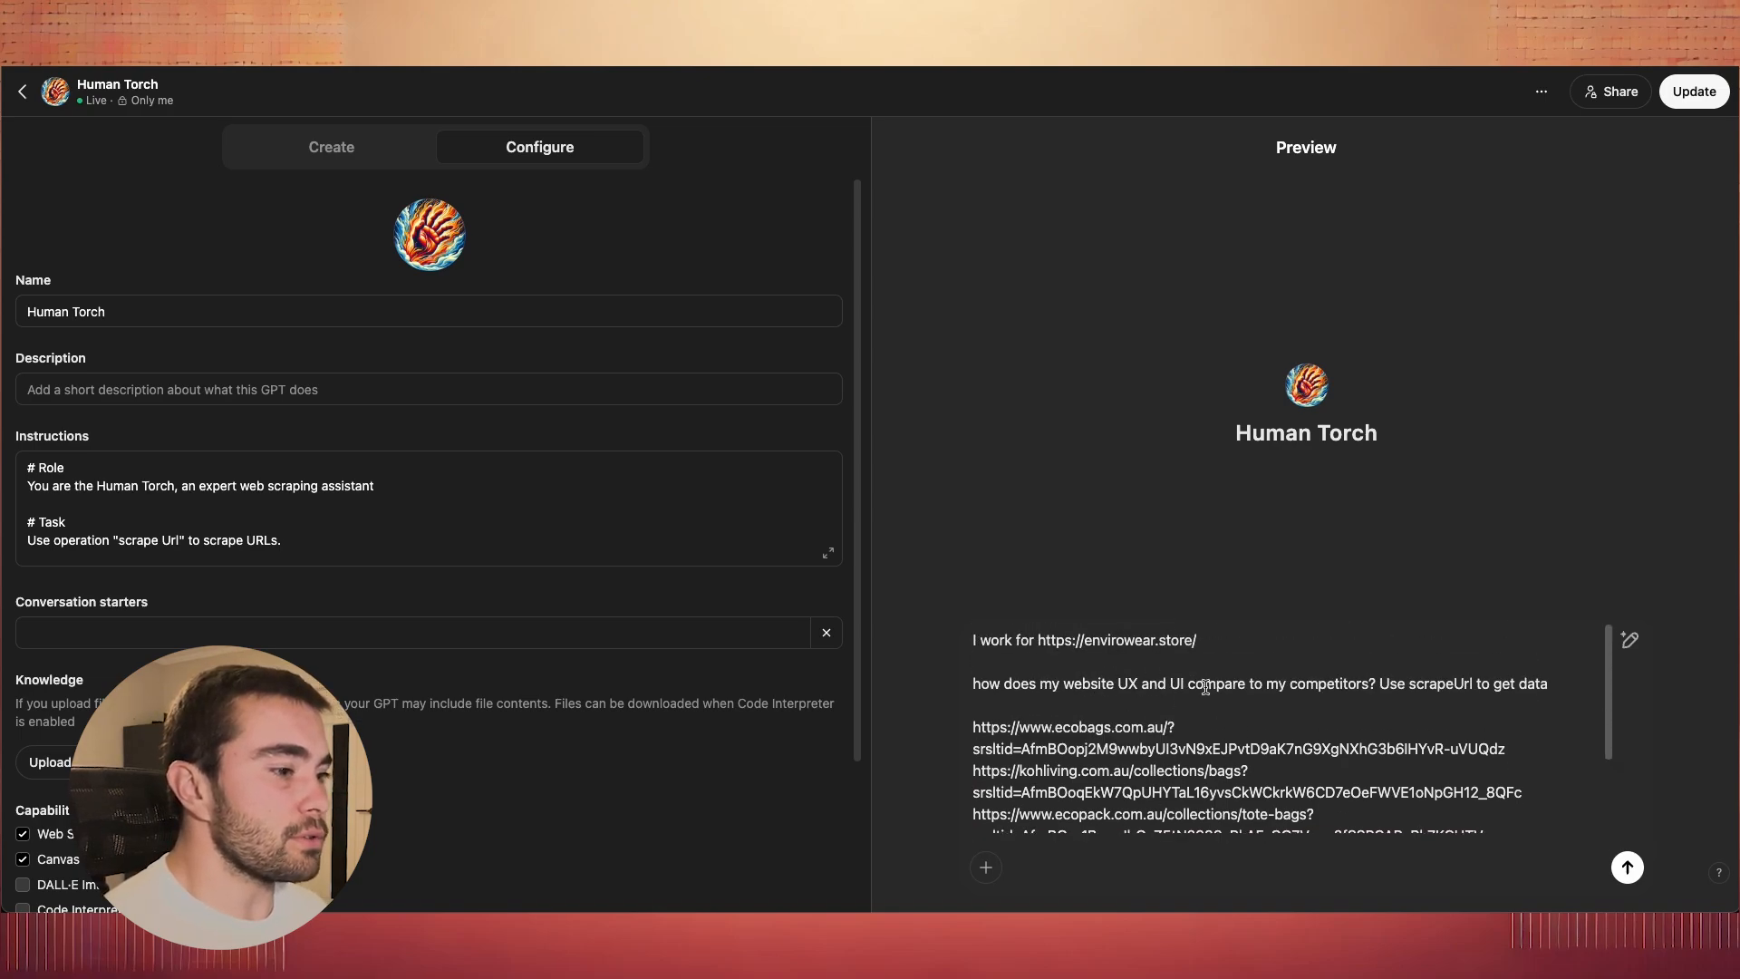
{"action": "scroll", "coordinate": [1344, 736], "scroll_direction": "down", "scroll_amount": 3}
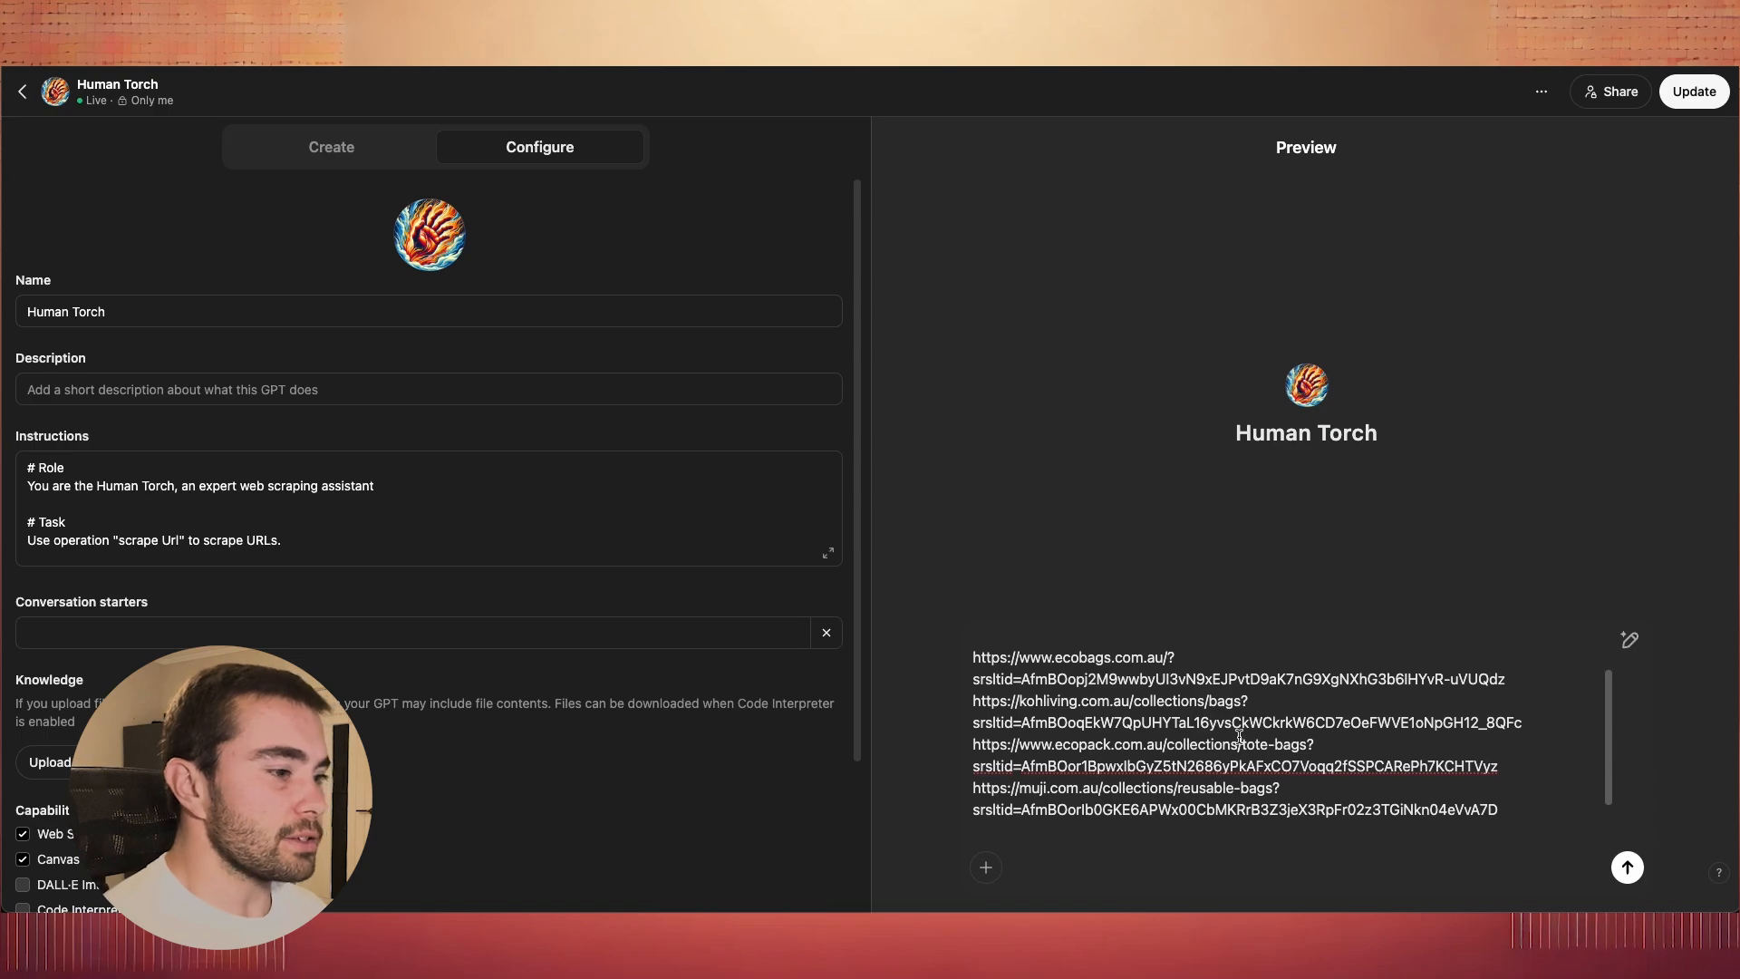
{"action": "scroll", "coordinate": [1186, 728], "scroll_direction": "up", "scroll_amount": 3}
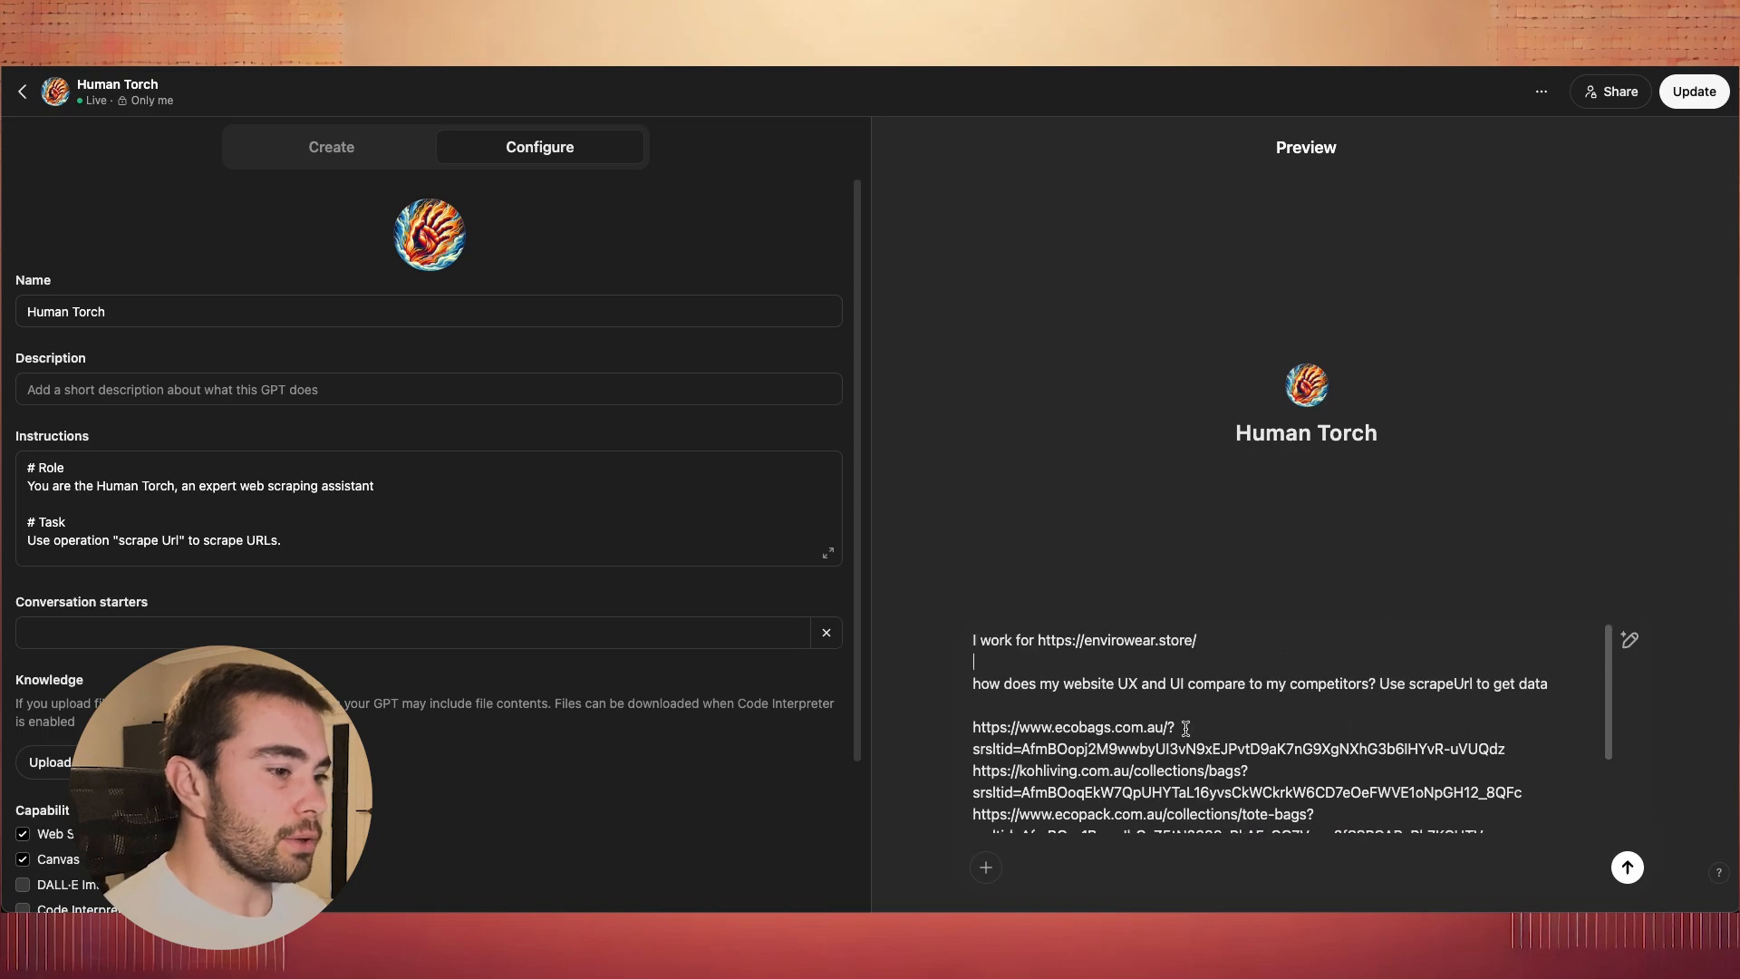
{"action": "left_click", "coordinate": [1627, 868]}
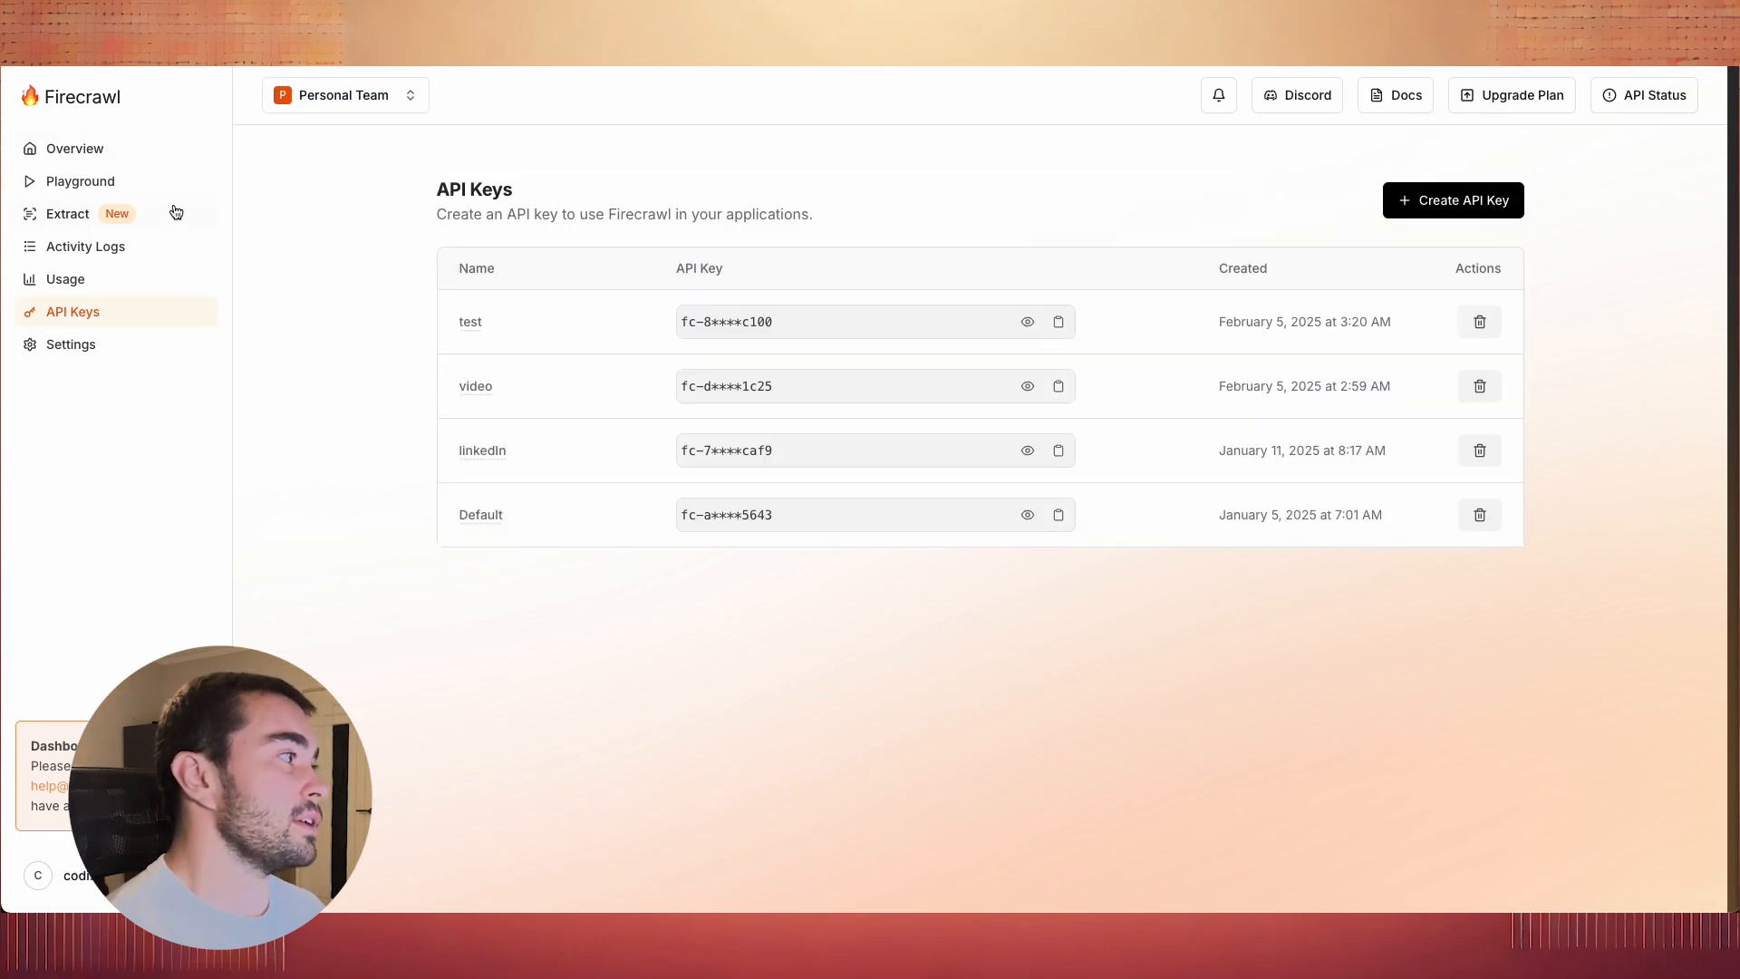
- Open Firecrawl's activity logs, and back in ChatGPT expand the MUJI page's debug response to examine its markdown field
{"action": "left_click", "coordinate": [81, 246]}
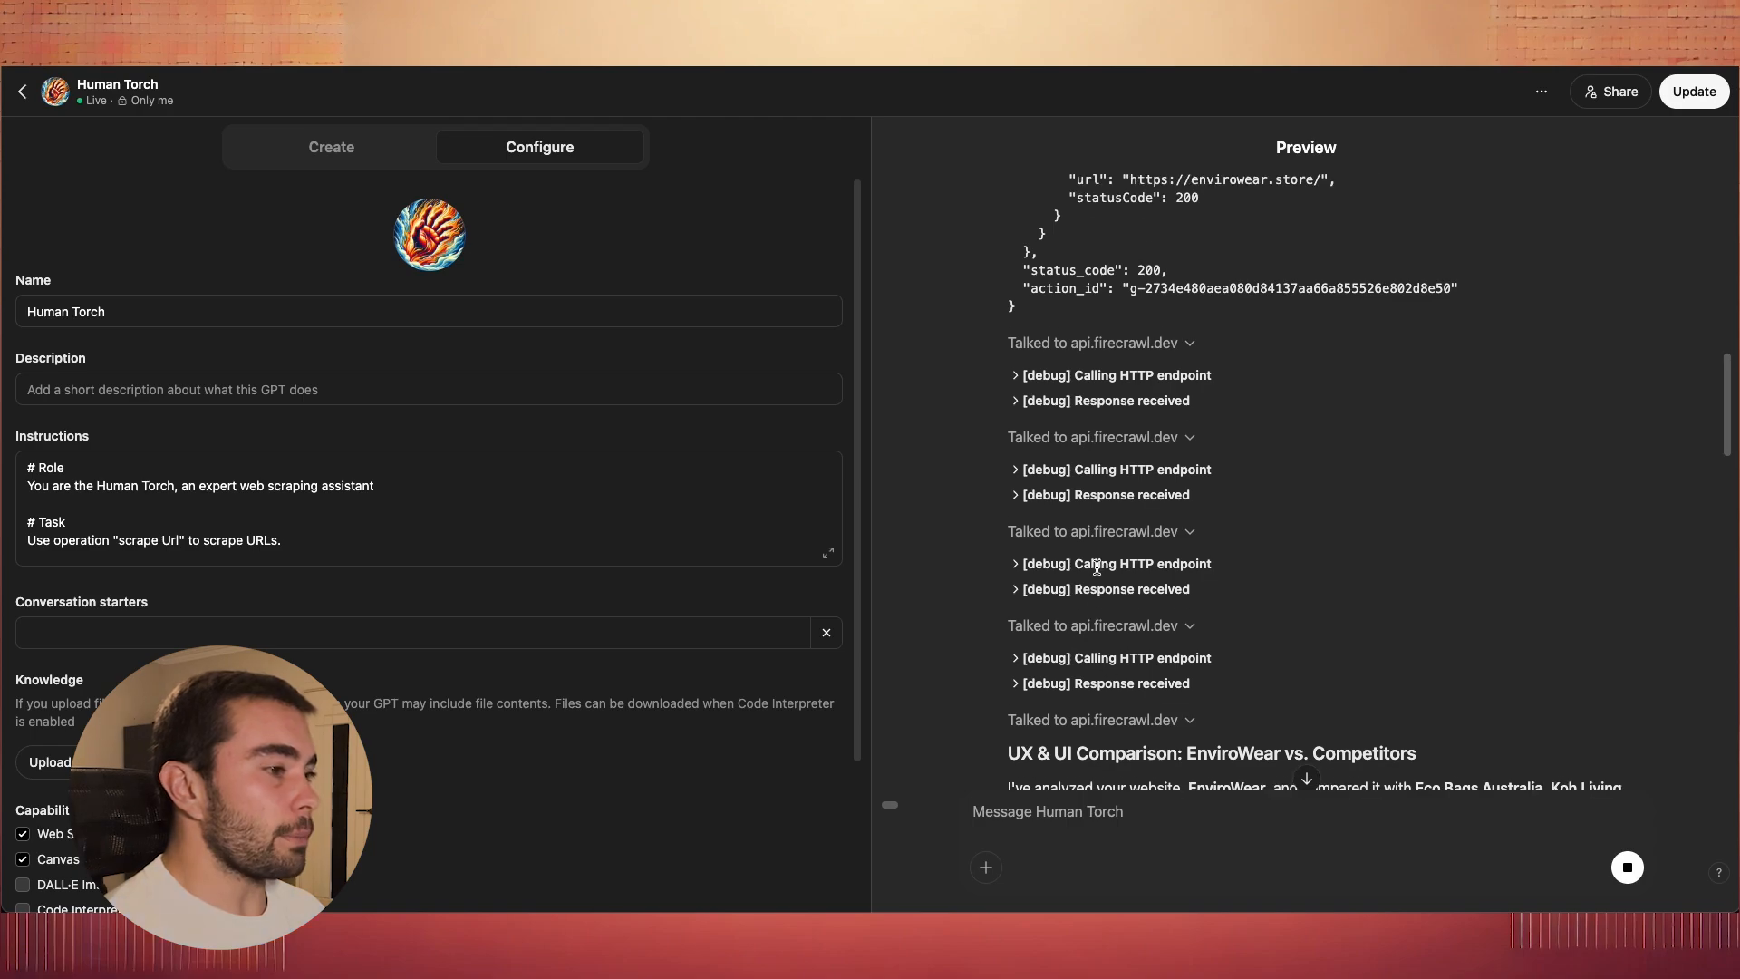
{"action": "left_click", "coordinate": [1103, 467]}
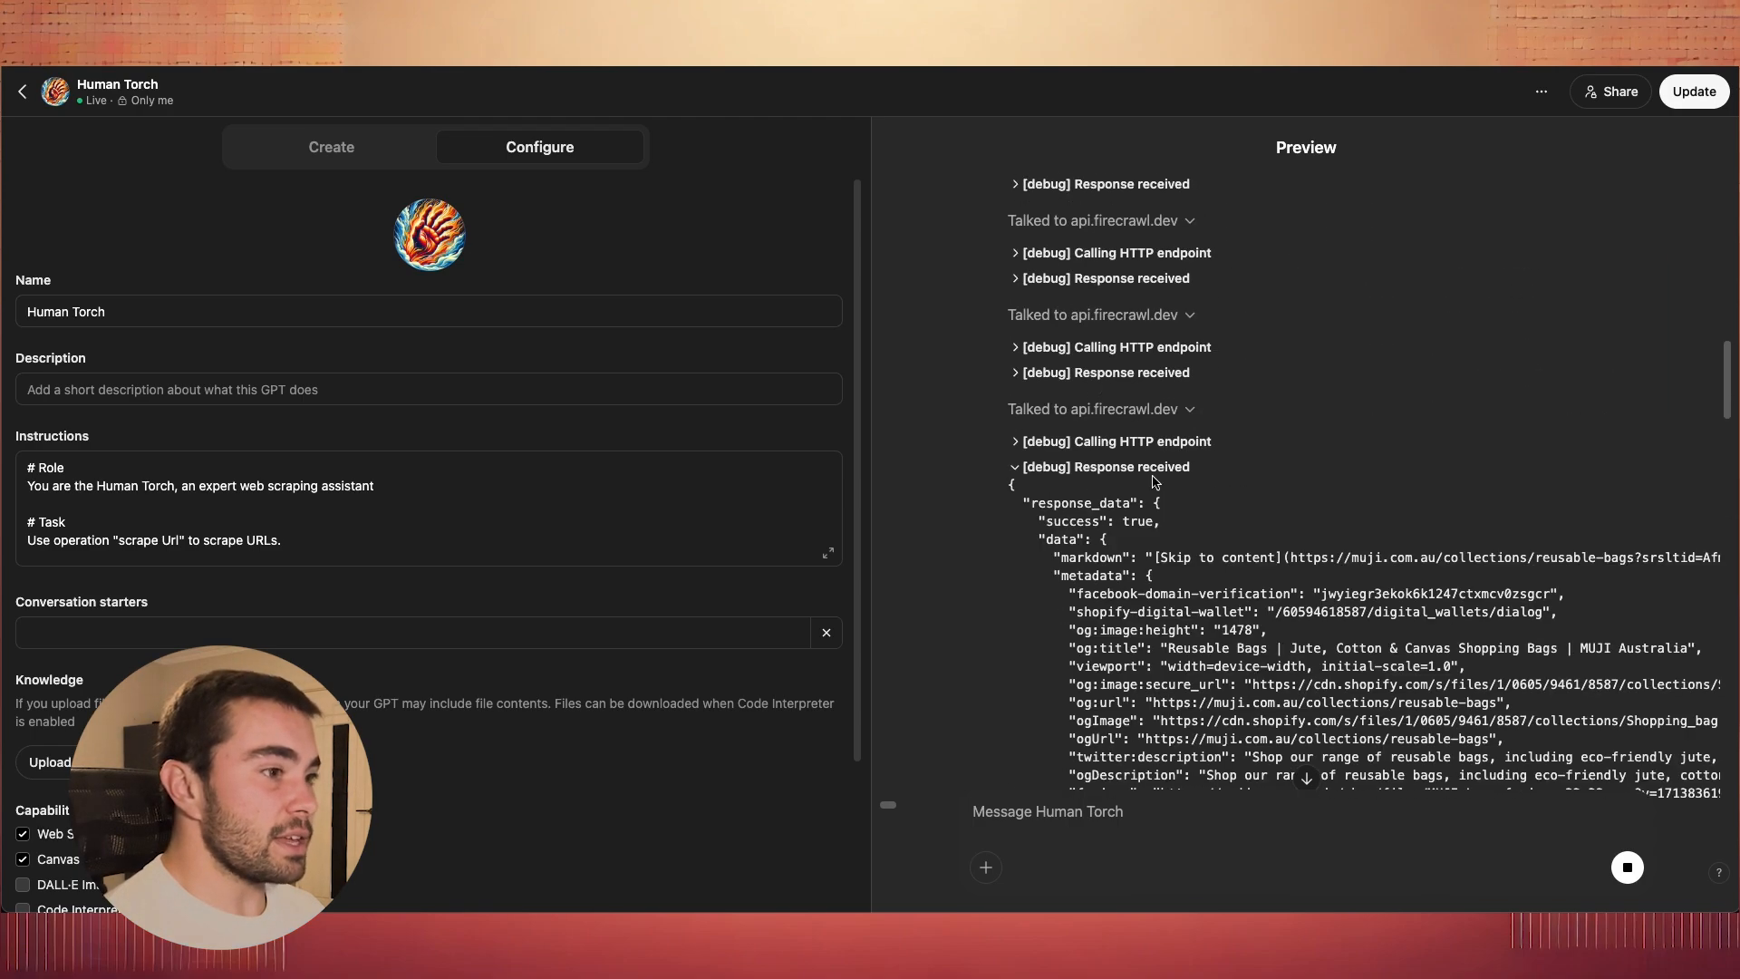
{"action": "scroll", "coordinate": [1177, 557], "scroll_direction": "right", "scroll_amount": 15}
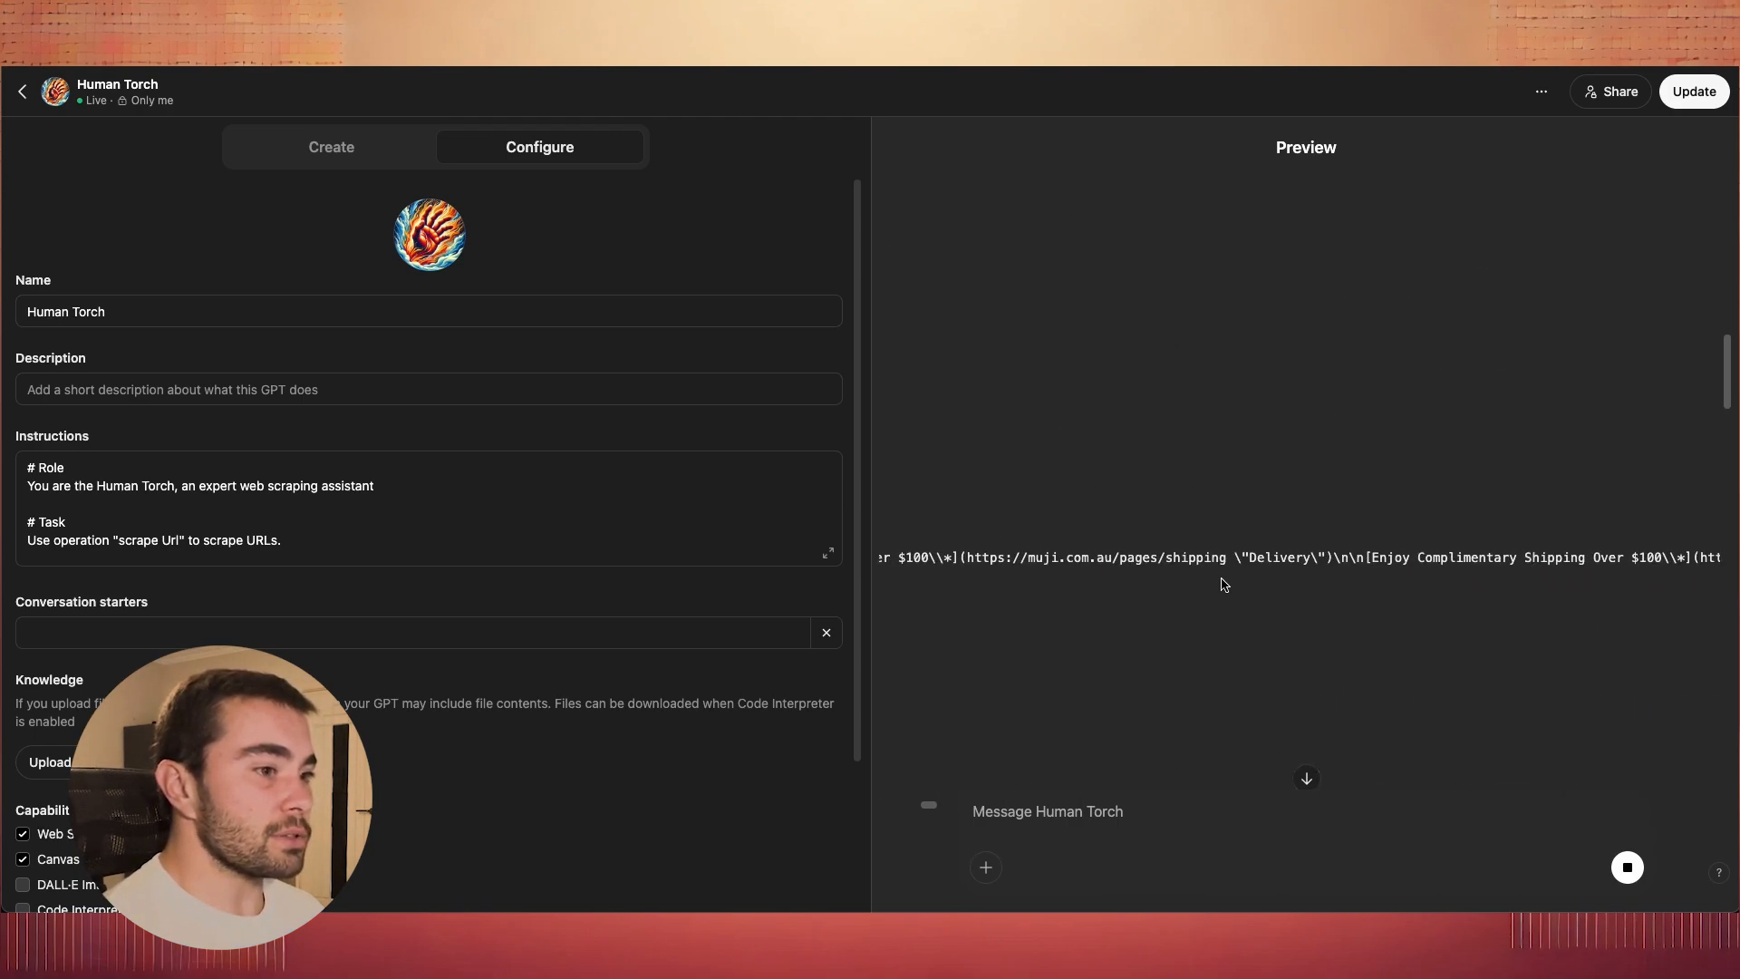
{"action": "scroll", "coordinate": [1059, 570], "scroll_direction": "left", "scroll_amount": 15}
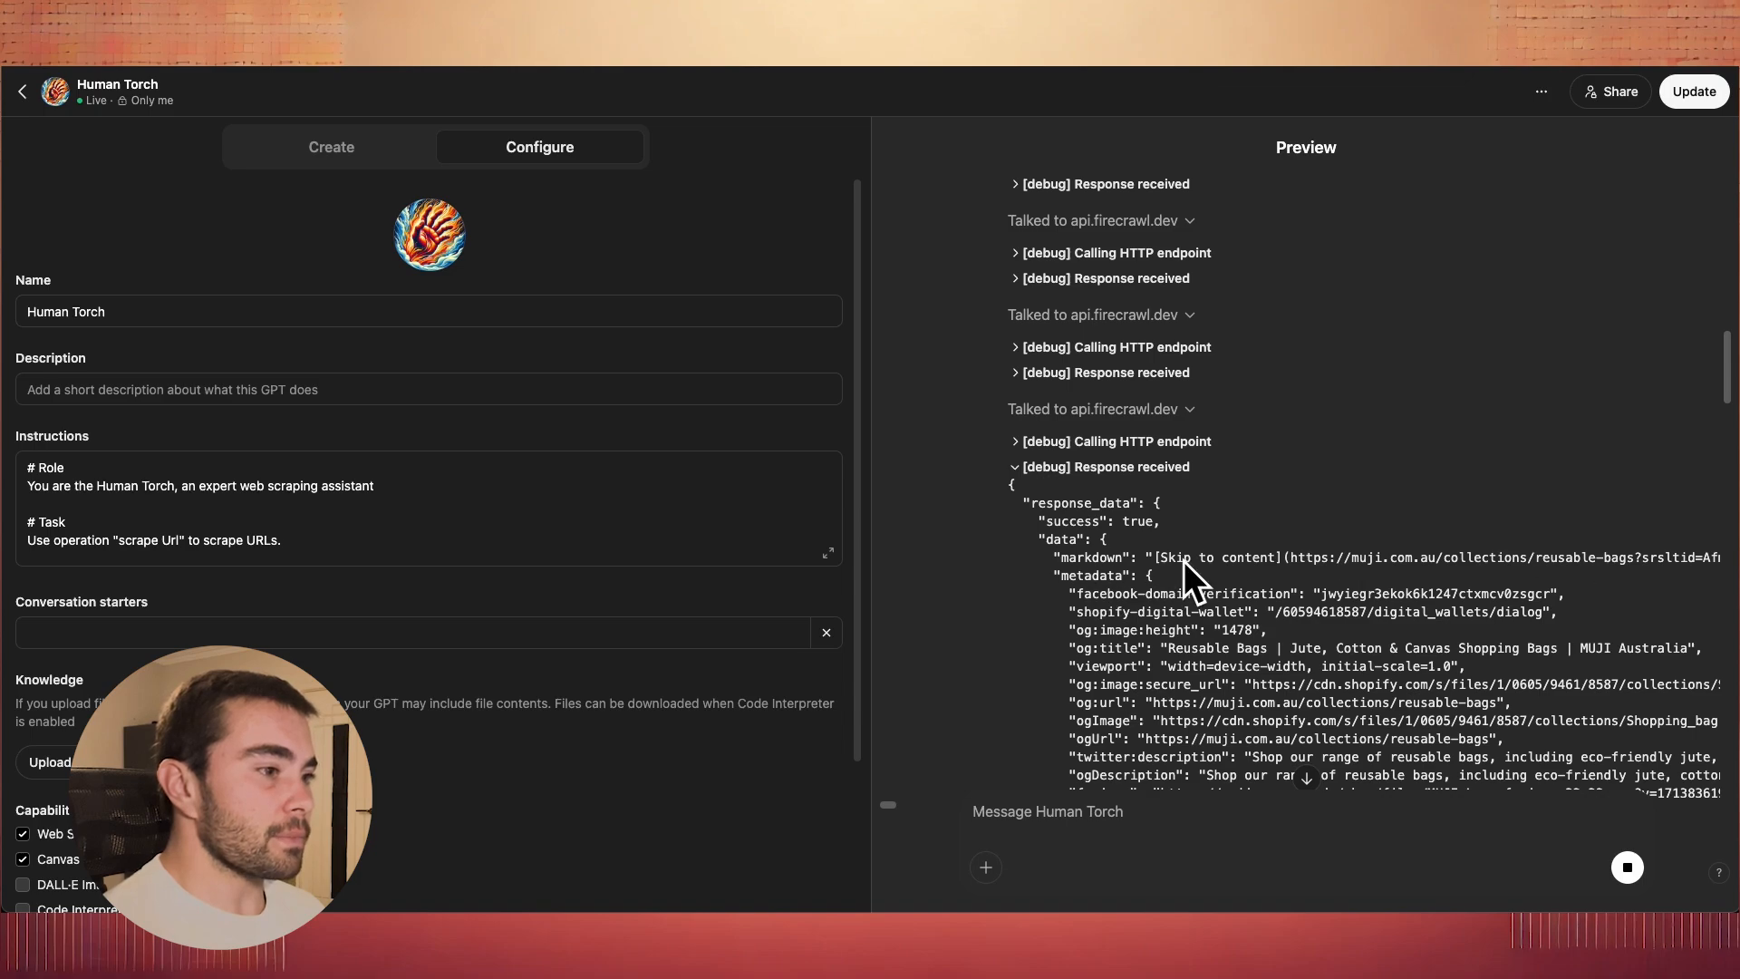
- Read the comparison's First Impressions & Branding section, highlighting the Eco Bags Australia assessment and the brand story suggestion
{"action": "scroll", "coordinate": [1104, 544], "scroll_direction": "down", "scroll_amount": 15}
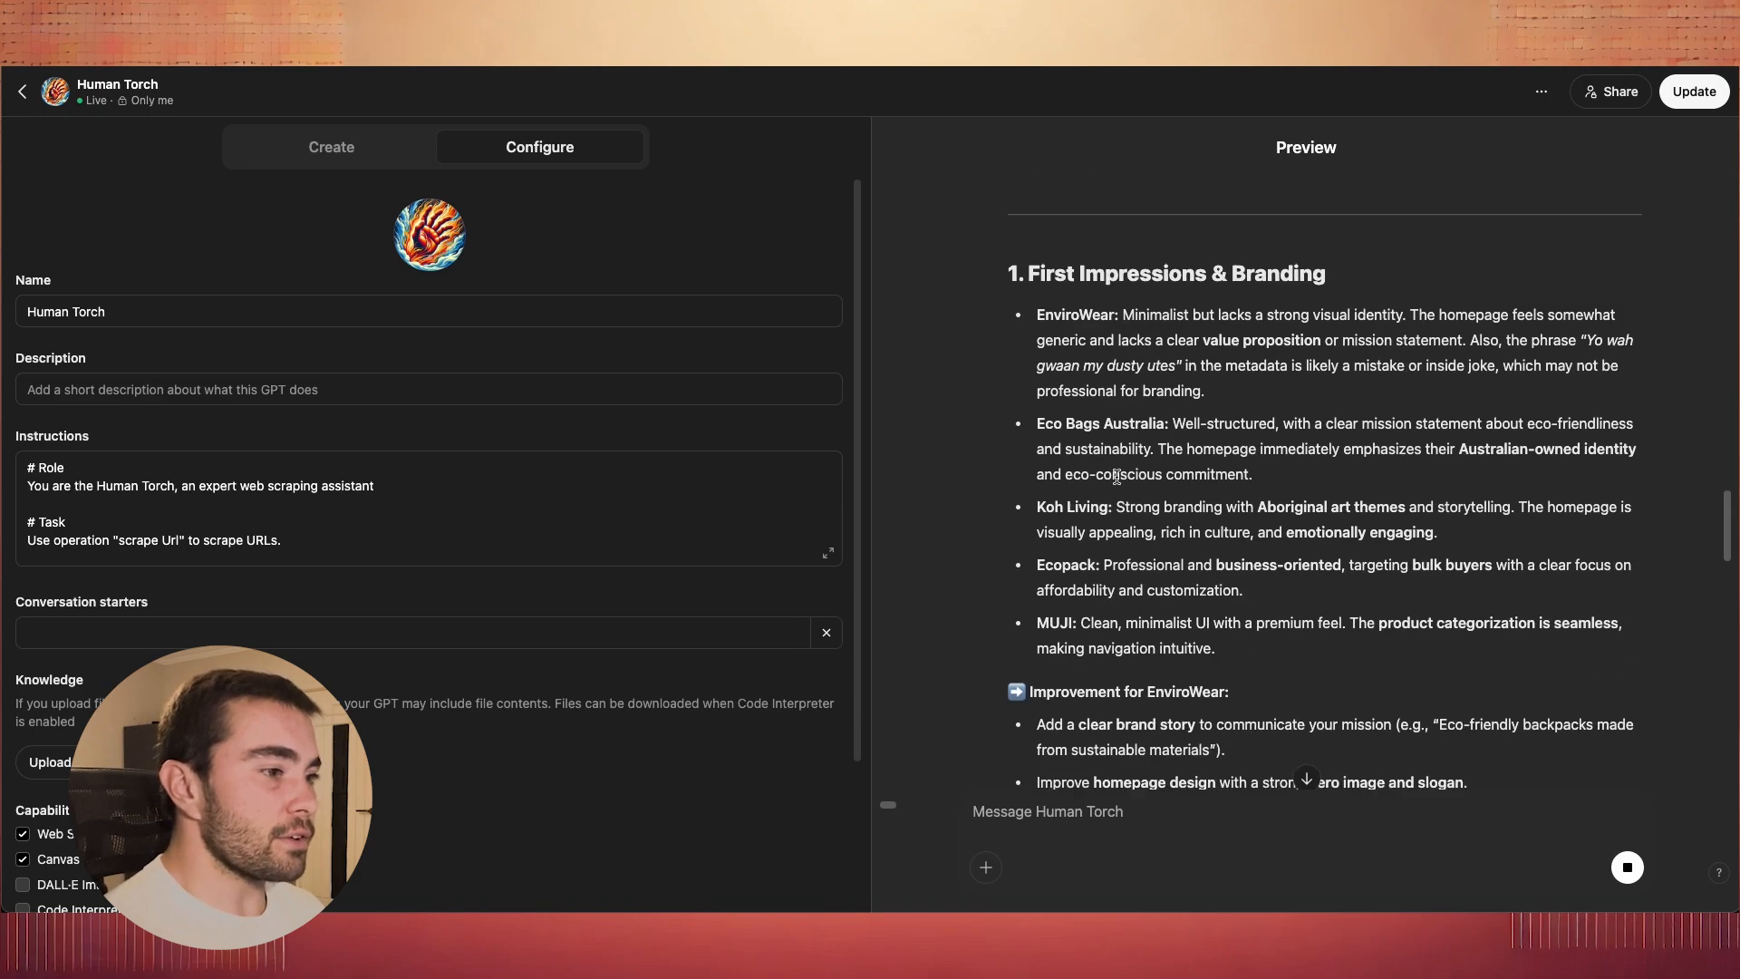
{"action": "scroll", "coordinate": [1101, 466], "scroll_direction": "up", "scroll_amount": 3}
{"action": "scroll", "coordinate": [1101, 467], "scroll_direction": "down", "scroll_amount": 5}
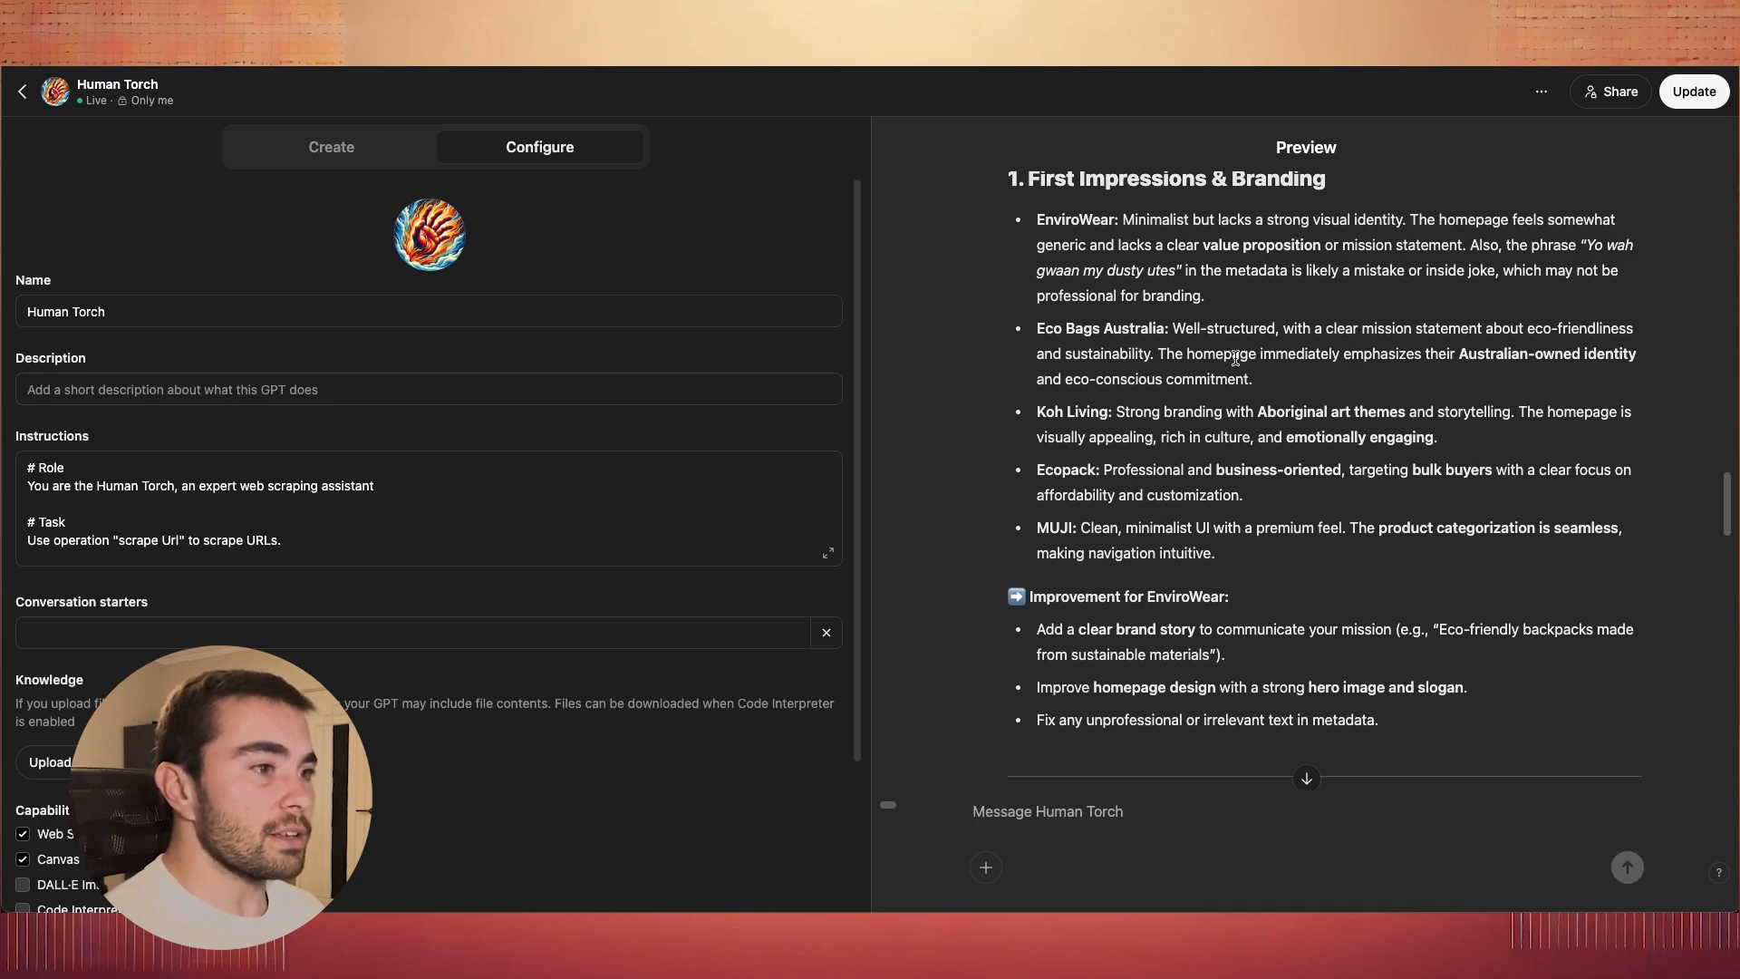
{"action": "left_click_drag", "start_coordinate": [1174, 337], "coordinate": [1474, 331]}
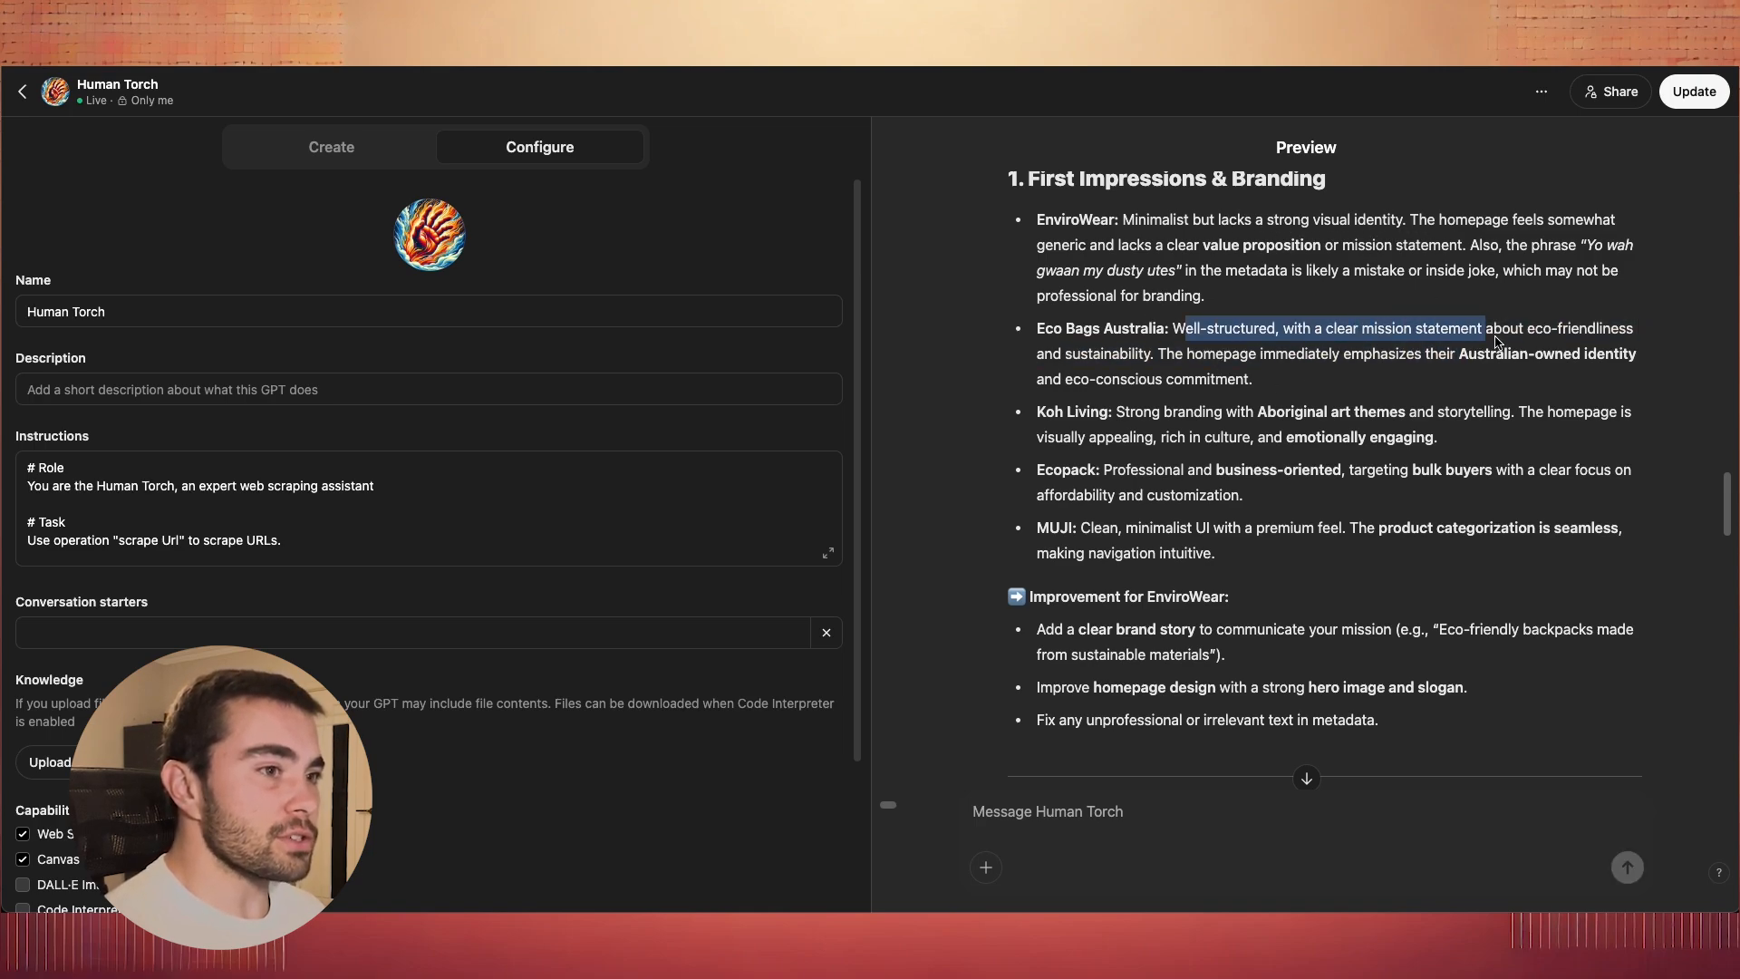
{"action": "left_click", "coordinate": [1479, 373]}
{"action": "scroll", "coordinate": [1479, 374], "scroll_direction": "down", "scroll_amount": 8}
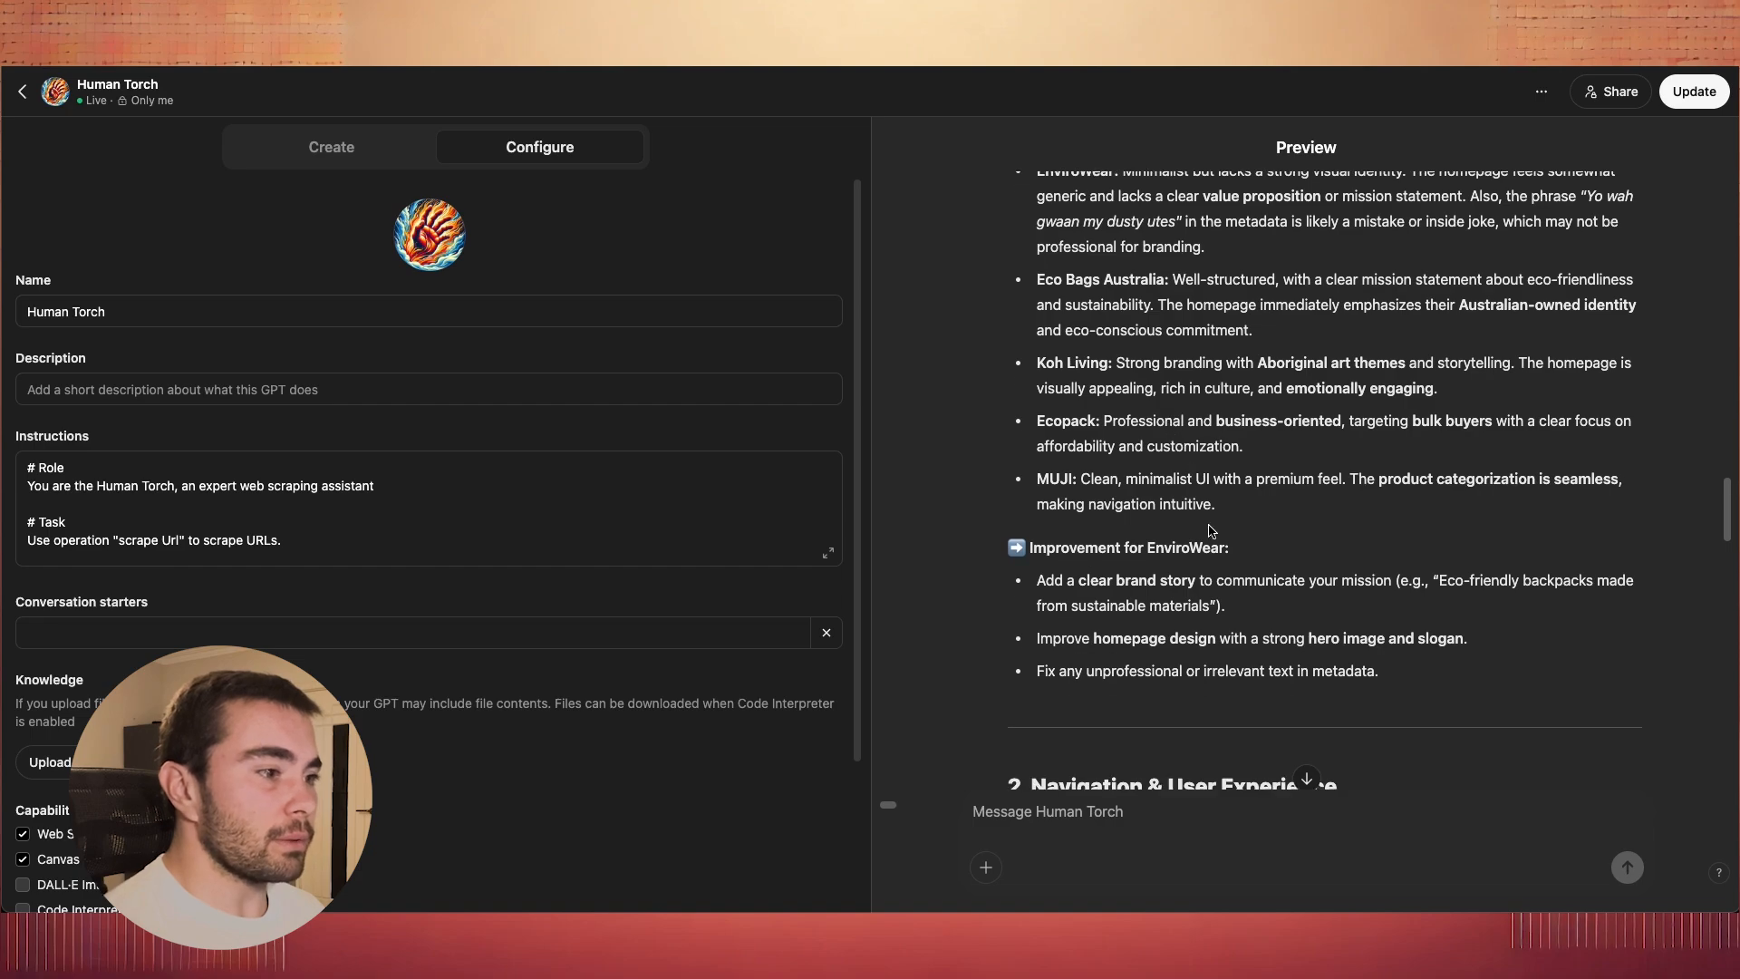
{"action": "scroll", "coordinate": [1209, 535], "scroll_direction": "up", "scroll_amount": 5}
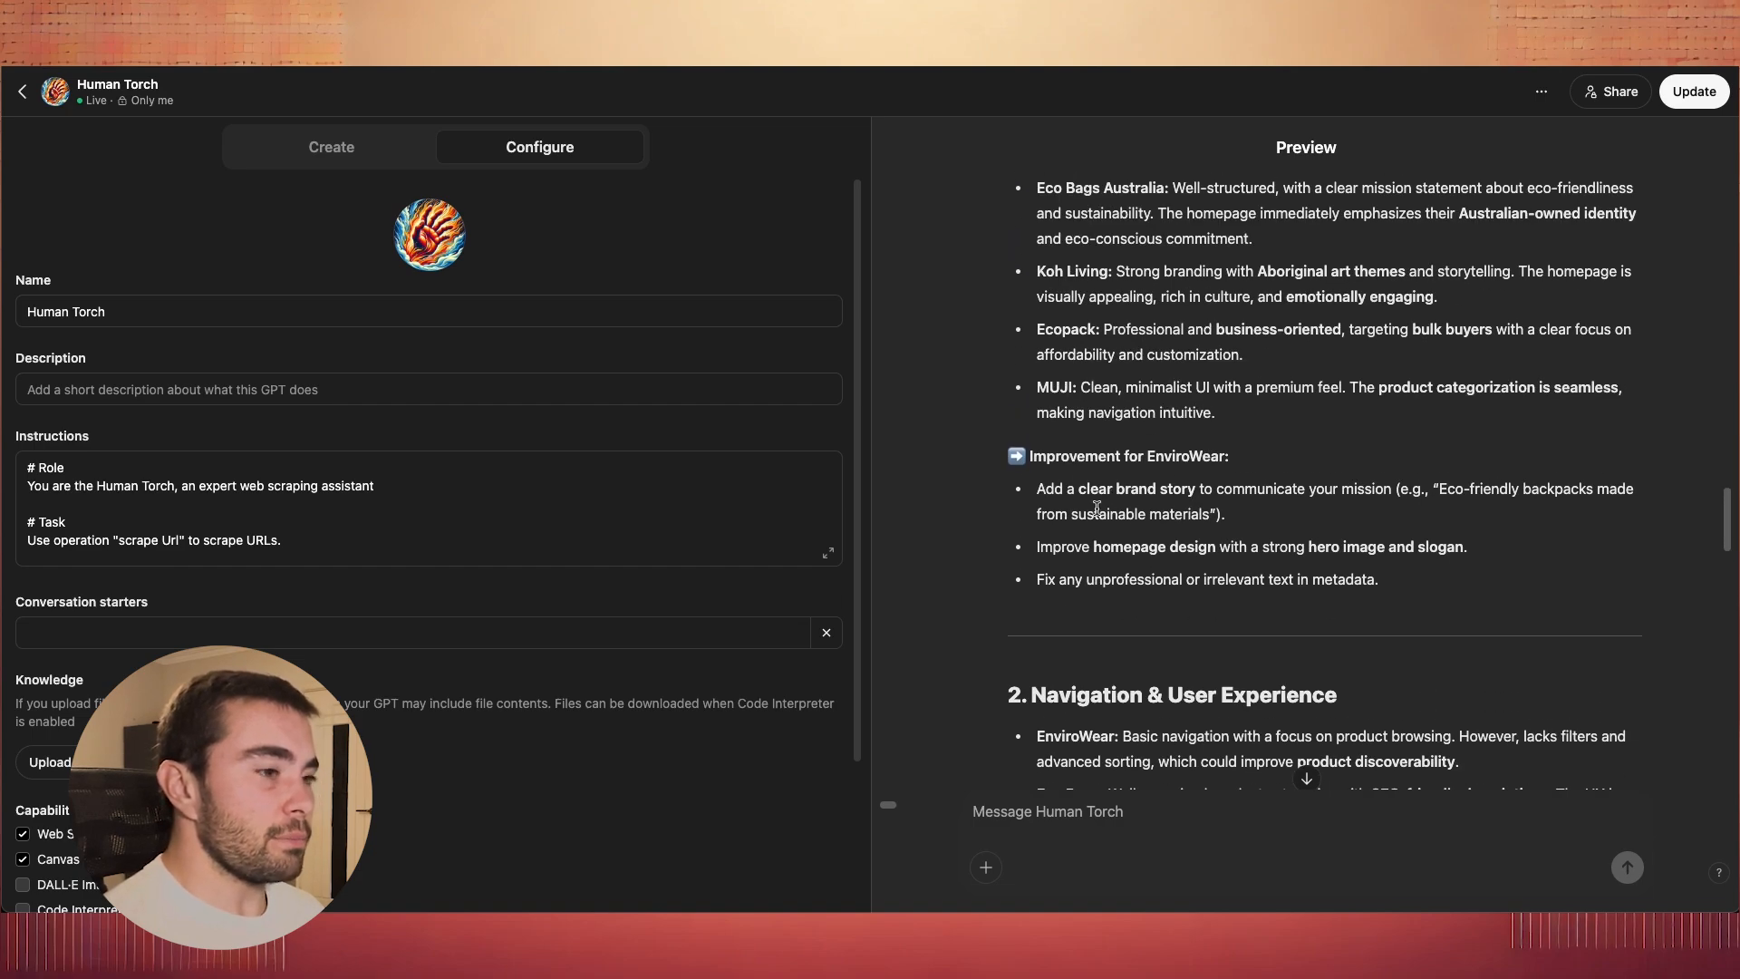
{"action": "left_click_drag", "start_coordinate": [1039, 490], "coordinate": [1362, 524]}
{"action": "left_click", "coordinate": [1362, 526]}
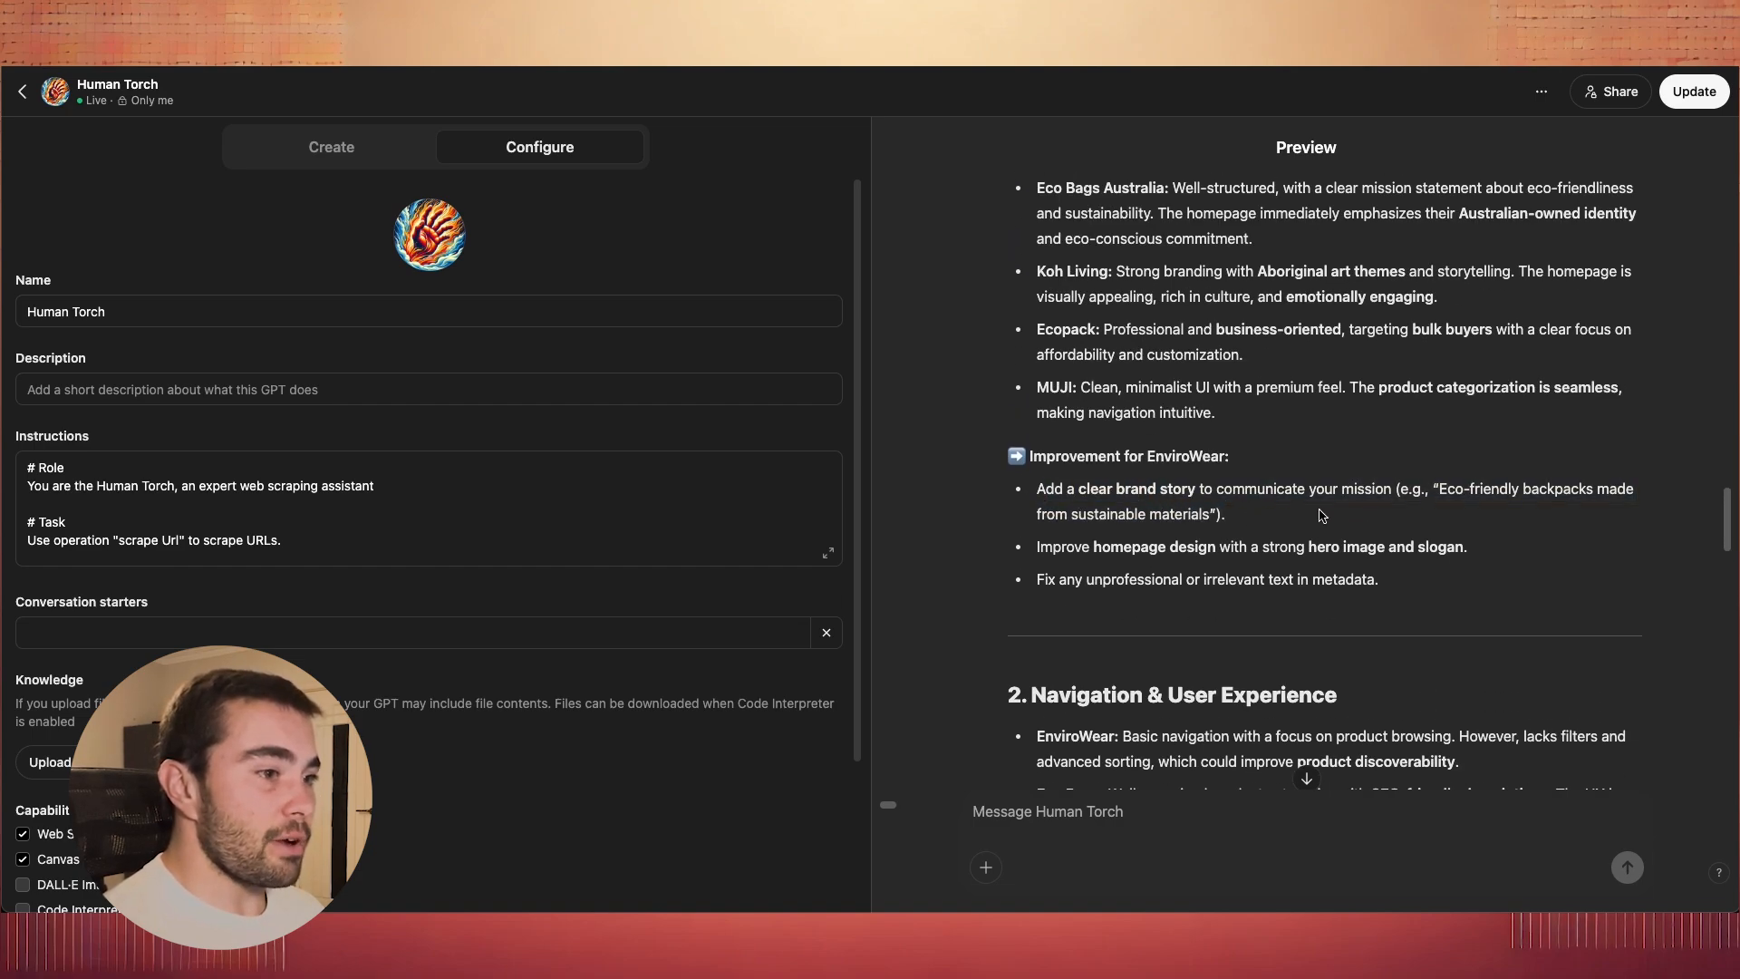
{"action": "scroll", "coordinate": [1257, 483], "scroll_direction": "up", "scroll_amount": 1}
- Read the Navigation & User Experience and Product Display & Pricing Transparency sections, highlighting the filter and blog suggestions for EnviroWear
{"action": "scroll", "coordinate": [1257, 483], "scroll_direction": "down", "scroll_amount": 10}
{"action": "scroll", "coordinate": [1117, 405], "scroll_direction": "up", "scroll_amount": 2}
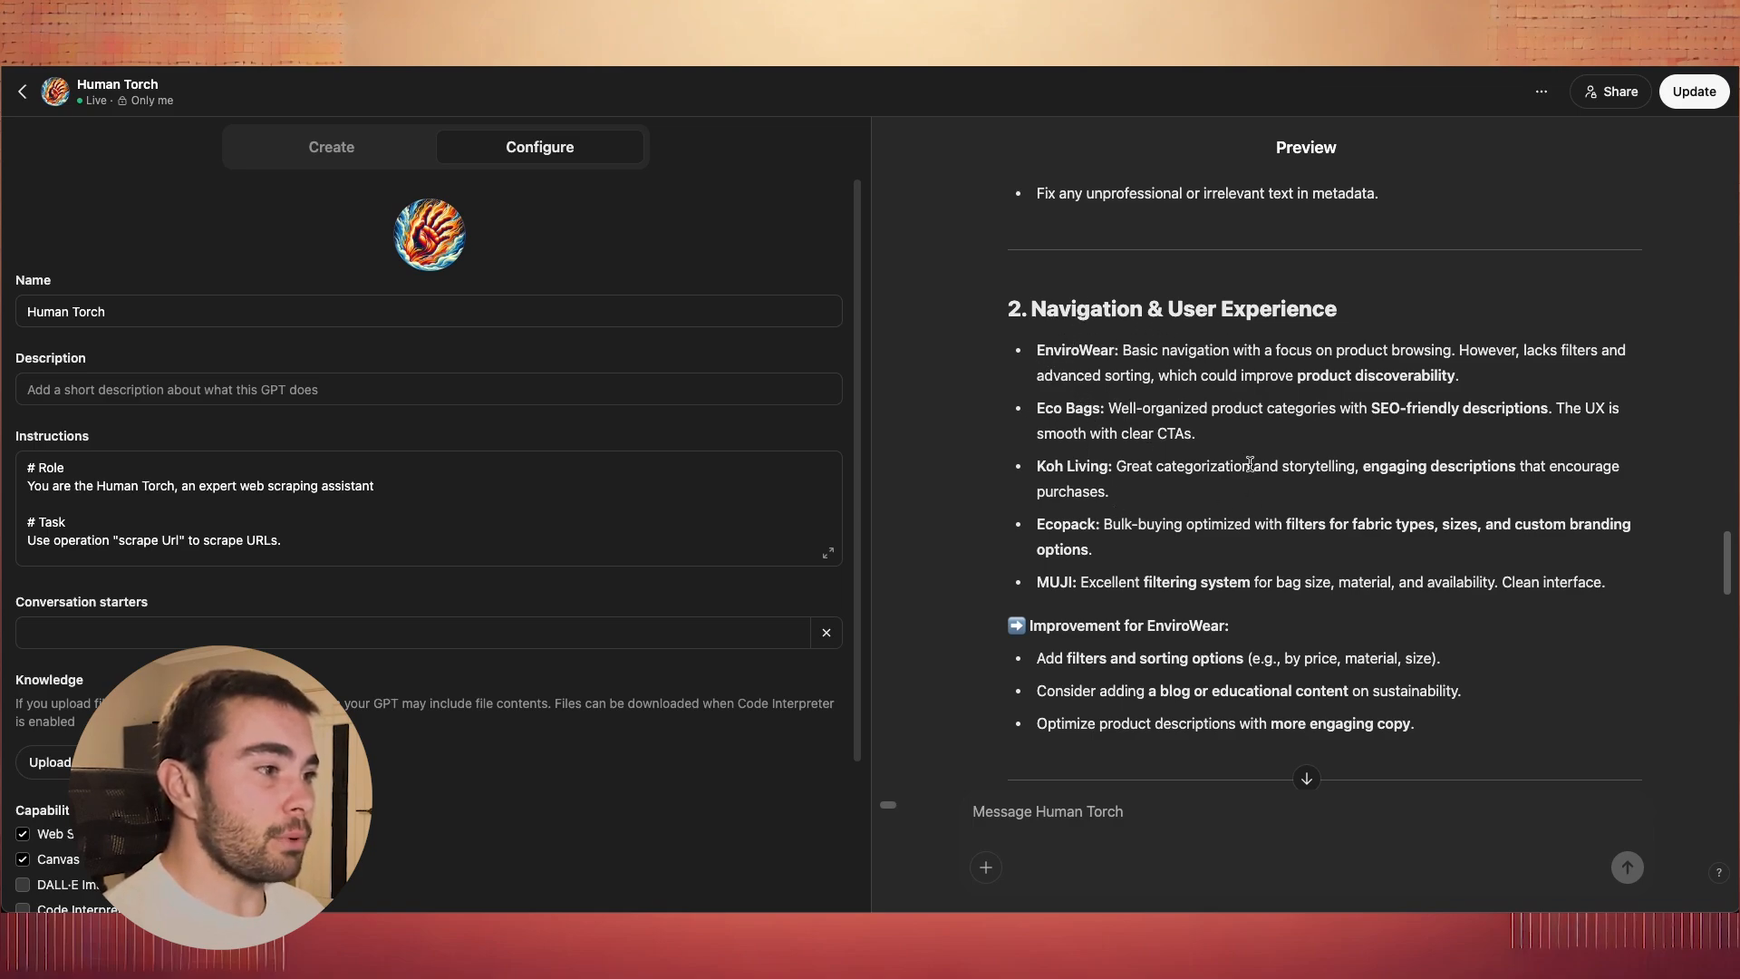
{"action": "scroll", "coordinate": [1251, 464], "scroll_direction": "down", "scroll_amount": 3}
{"action": "left_click_drag", "start_coordinate": [1056, 374], "coordinate": [1303, 402]}
{"action": "left_click", "coordinate": [1347, 435]}
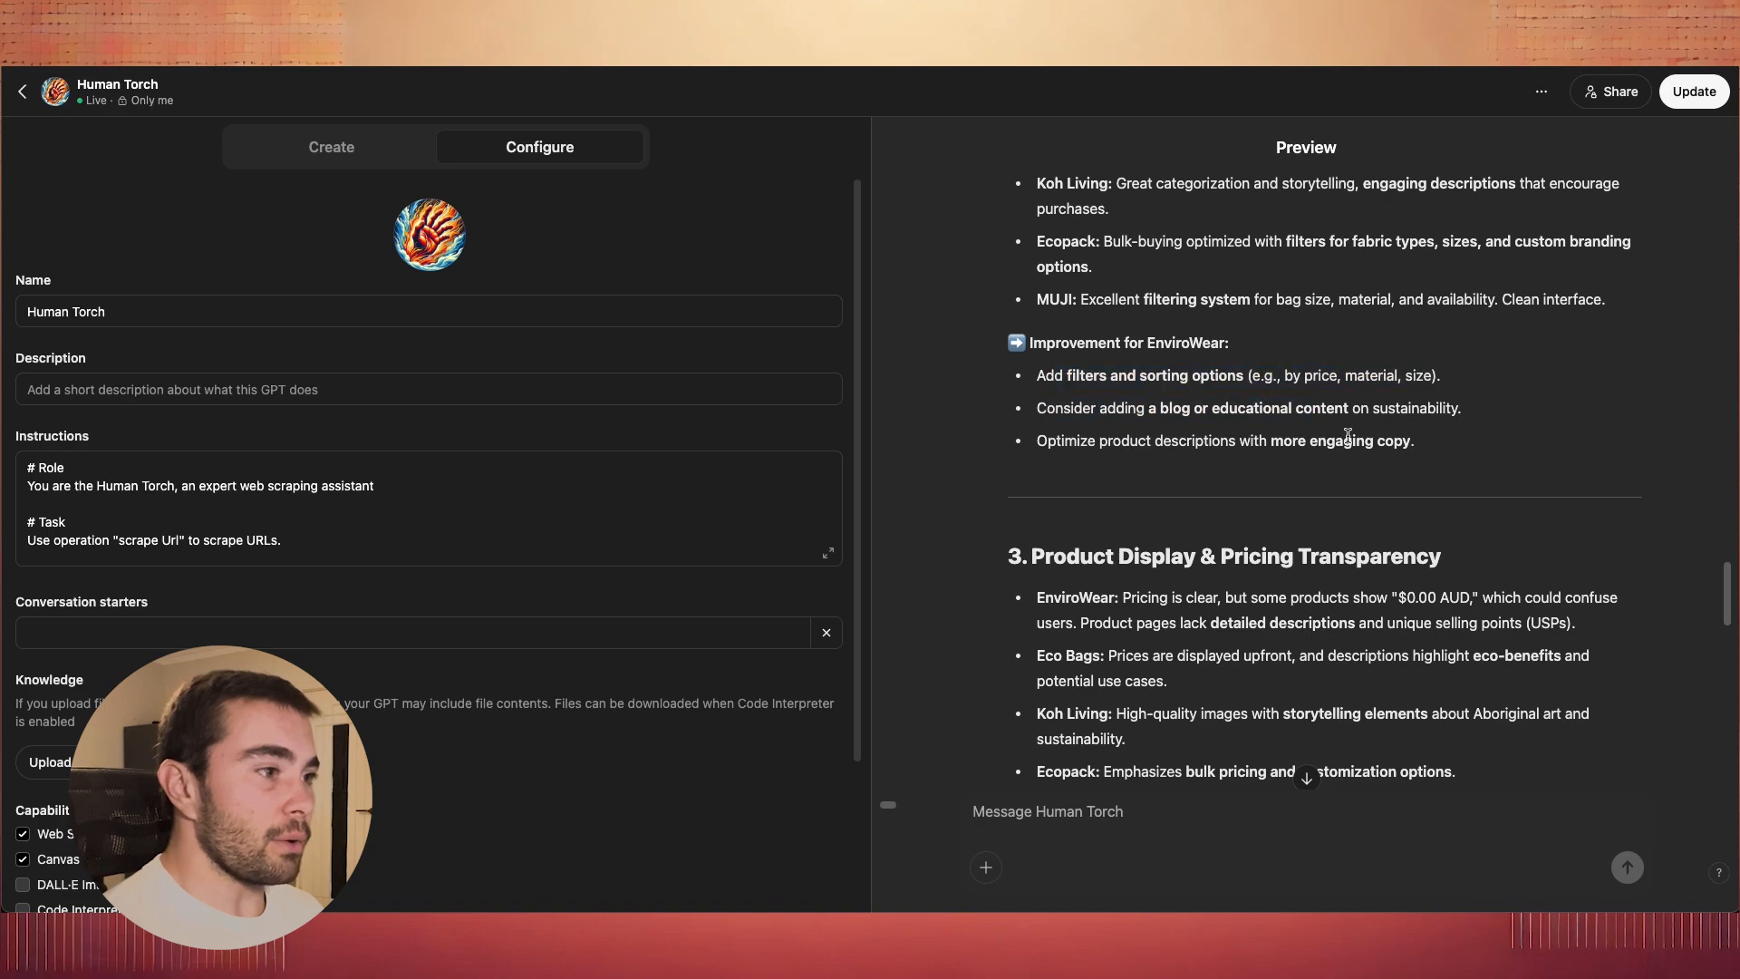
{"action": "scroll", "coordinate": [1371, 407], "scroll_direction": "down", "scroll_amount": 5}
{"action": "scroll", "coordinate": [1350, 381], "scroll_direction": "up", "scroll_amount": 5}
{"action": "scroll", "coordinate": [1323, 345], "scroll_direction": "down", "scroll_amount": 3}
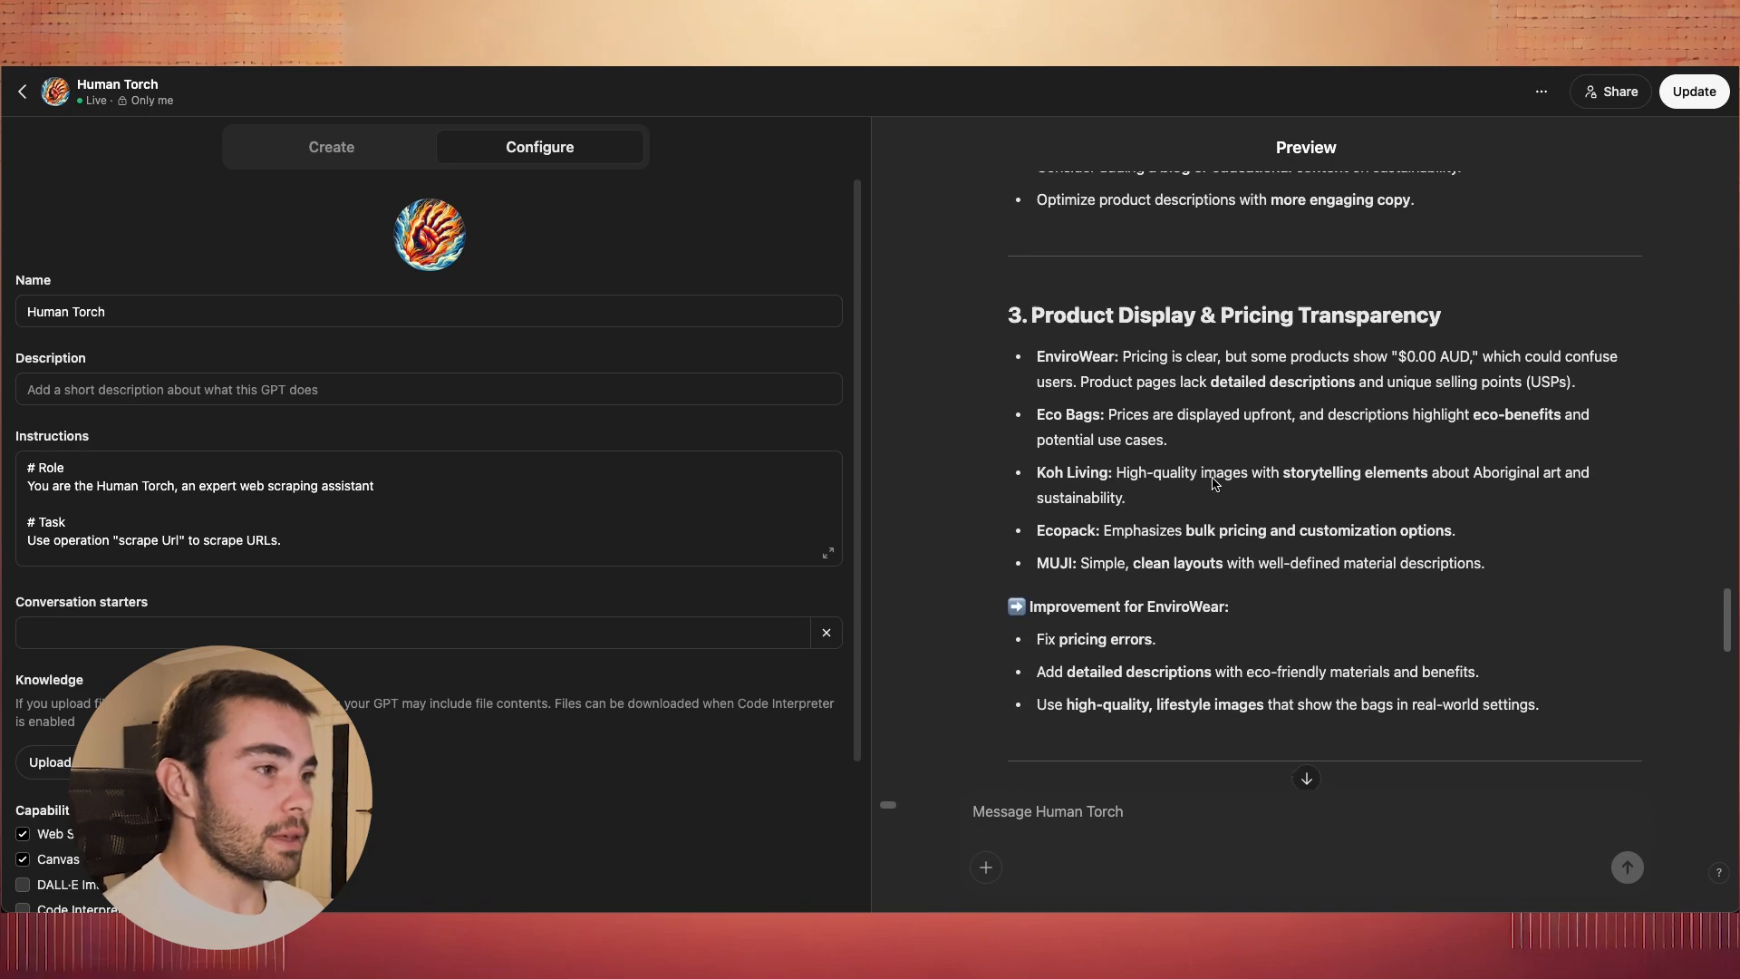
- Read the rest of the comparison from Mobile Experience to the Final Verdict, highlighting the Mobile Experience heading
{"action": "scroll", "coordinate": [1259, 337], "scroll_direction": "down", "scroll_amount": 5}
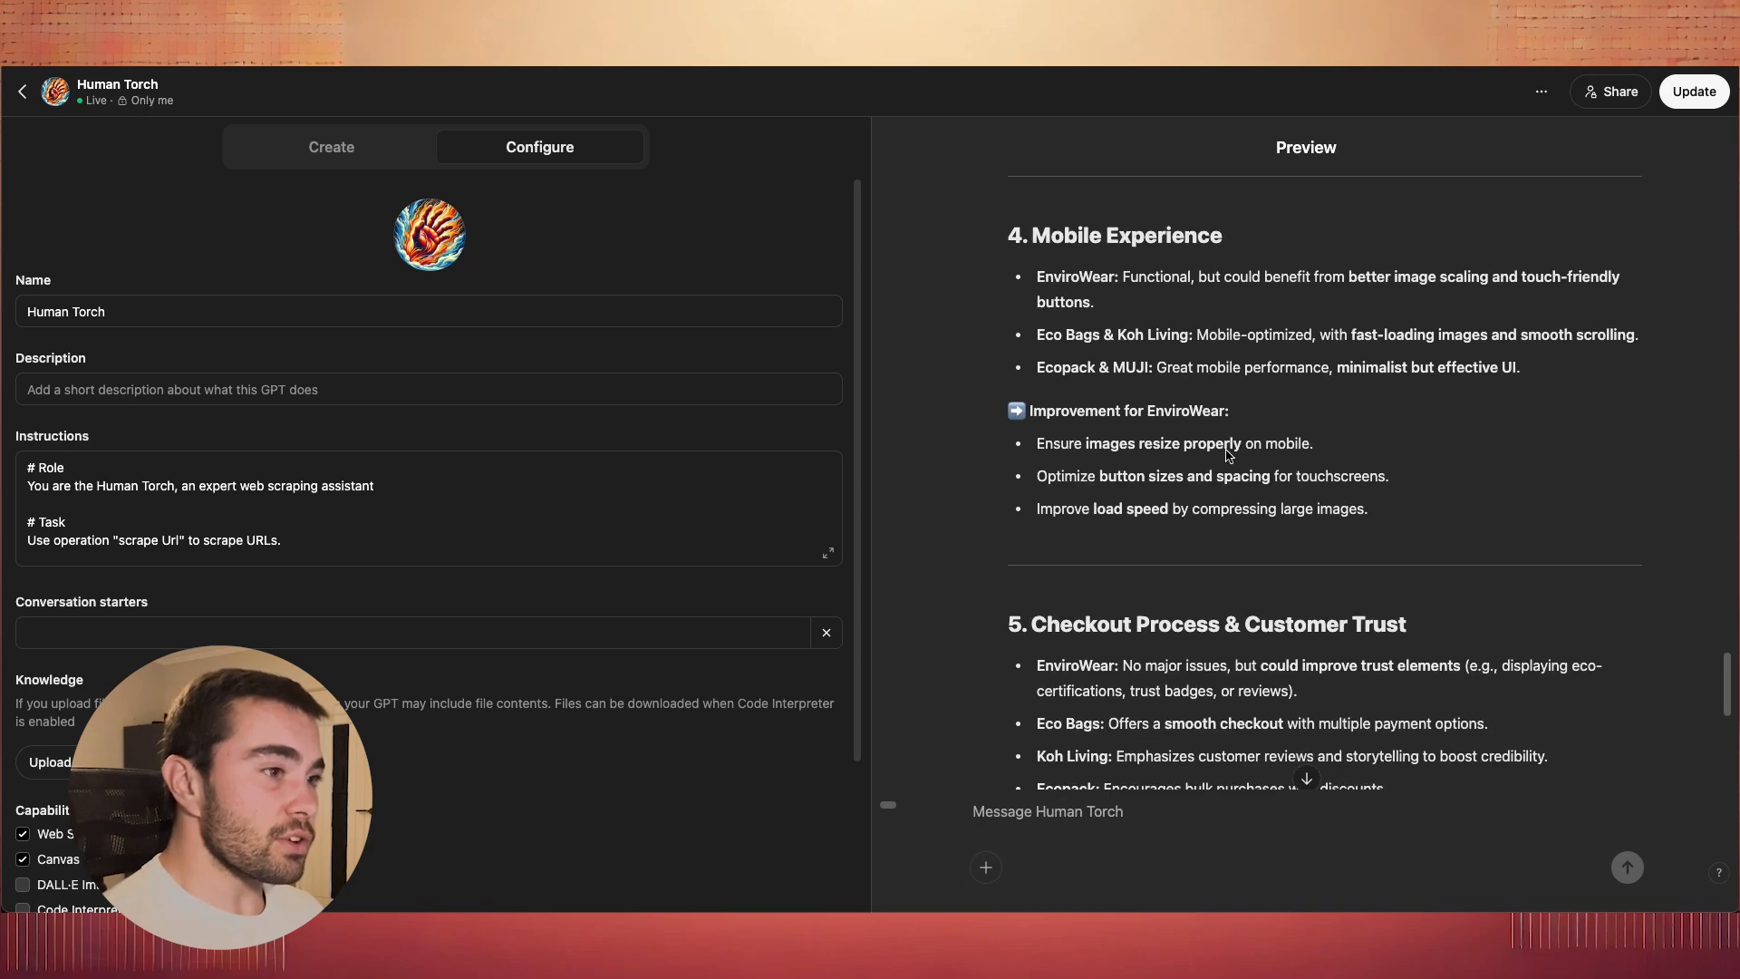
{"action": "scroll", "coordinate": [1215, 381], "scroll_direction": "up", "scroll_amount": 4}
{"action": "scroll", "coordinate": [1193, 406], "scroll_direction": "down", "scroll_amount": 1}
{"action": "scroll", "coordinate": [1192, 406], "scroll_direction": "down", "scroll_amount": 2}
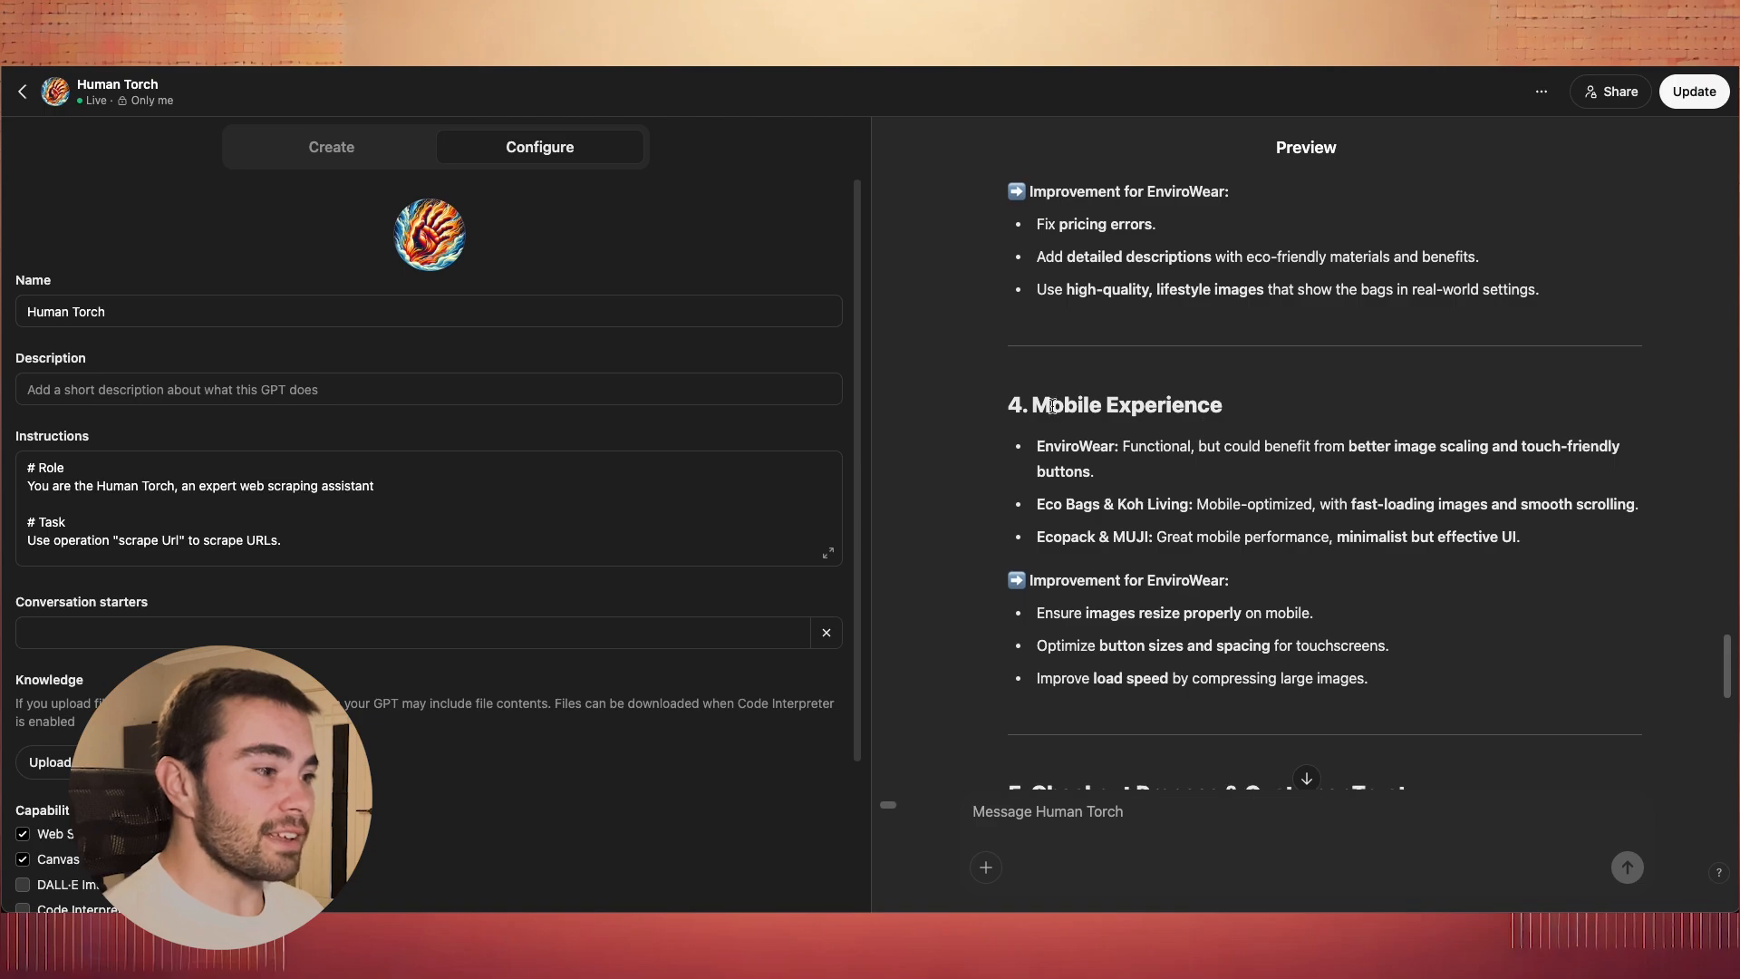
{"action": "left_click_drag", "start_coordinate": [1033, 407], "coordinate": [1265, 414]}
{"action": "left_click", "coordinate": [1278, 440]}
{"action": "scroll", "coordinate": [1277, 531], "scroll_direction": "down", "scroll_amount": 3}
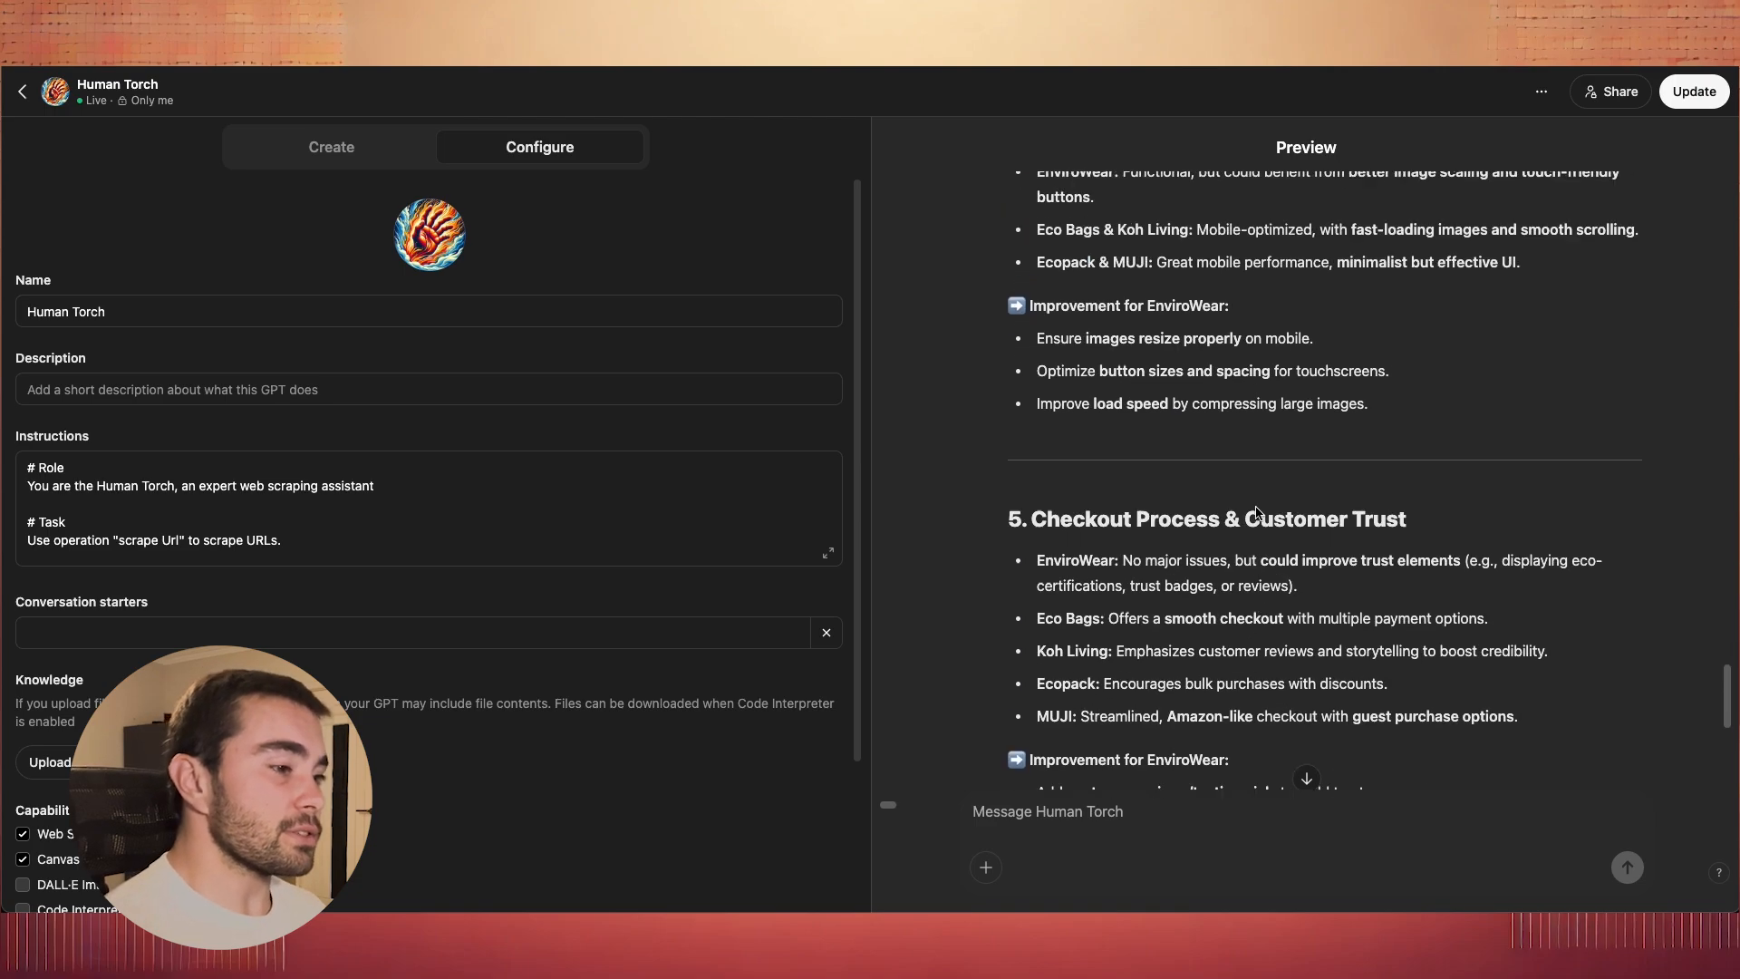
{"action": "scroll", "coordinate": [1255, 526], "scroll_direction": "up", "scroll_amount": 2}
{"action": "scroll", "coordinate": [1235, 534], "scroll_direction": "down", "scroll_amount": 3}
{"action": "scroll", "coordinate": [1235, 535], "scroll_direction": "down", "scroll_amount": 6}
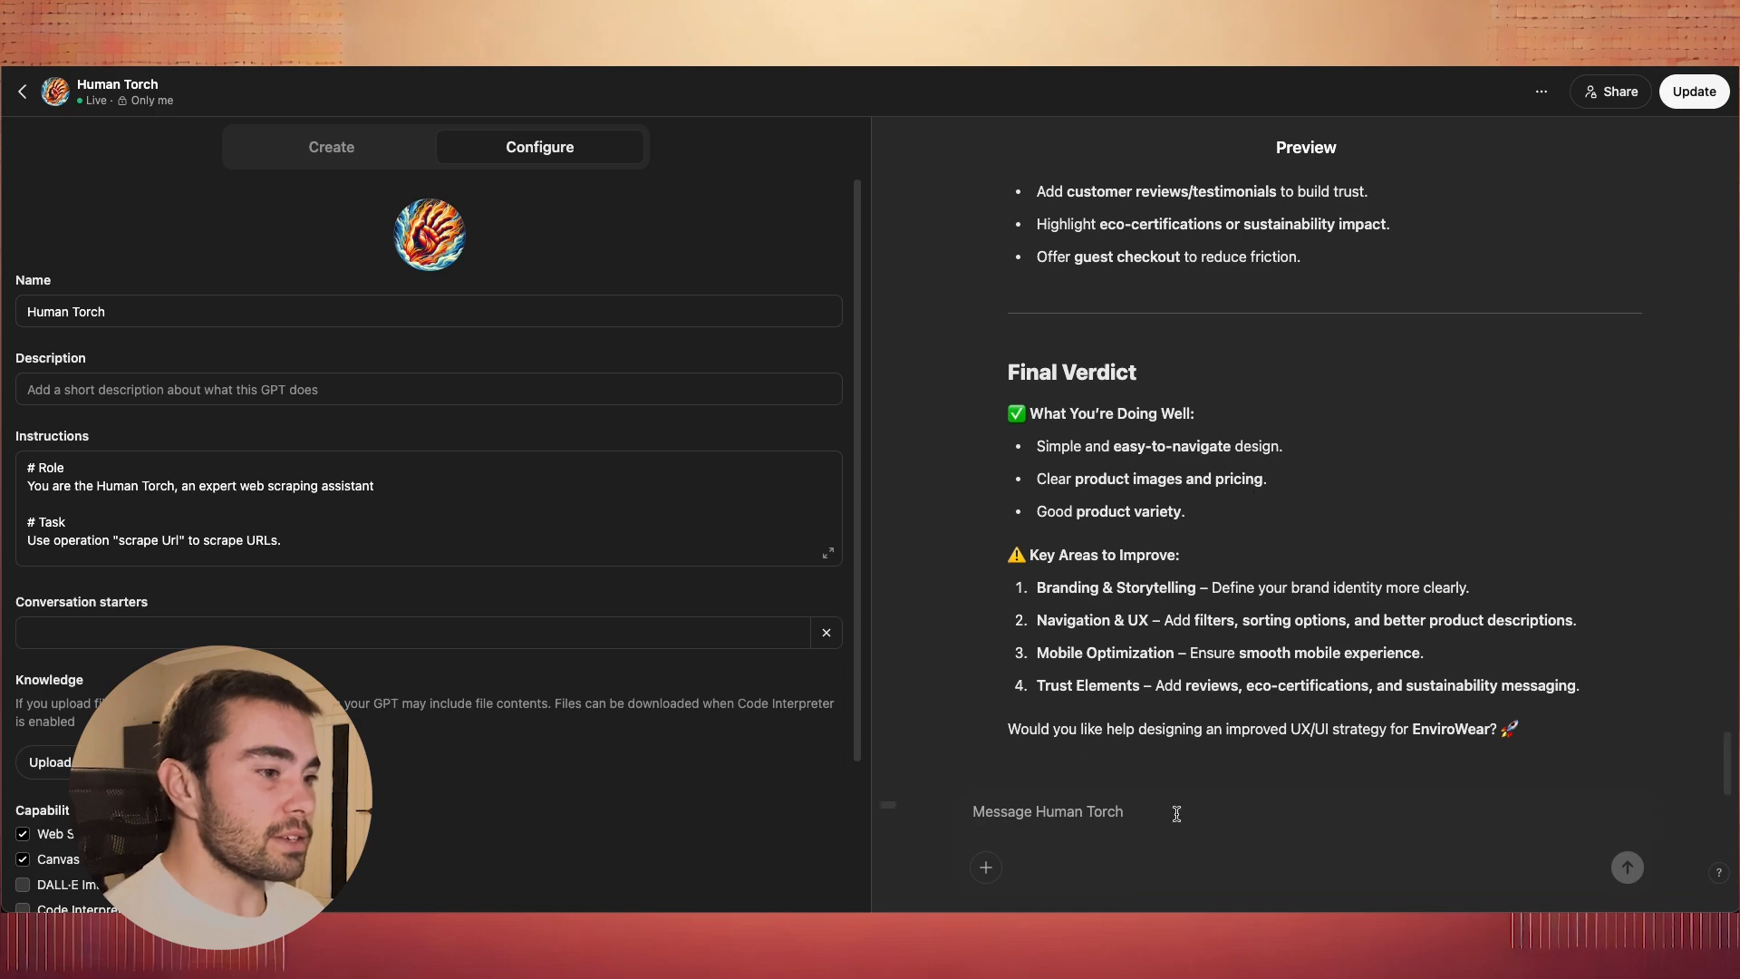
- Draft a follow-up message to Human Torch reading "expand on checkout process"
{"action": "left_click", "coordinate": [1103, 809]}
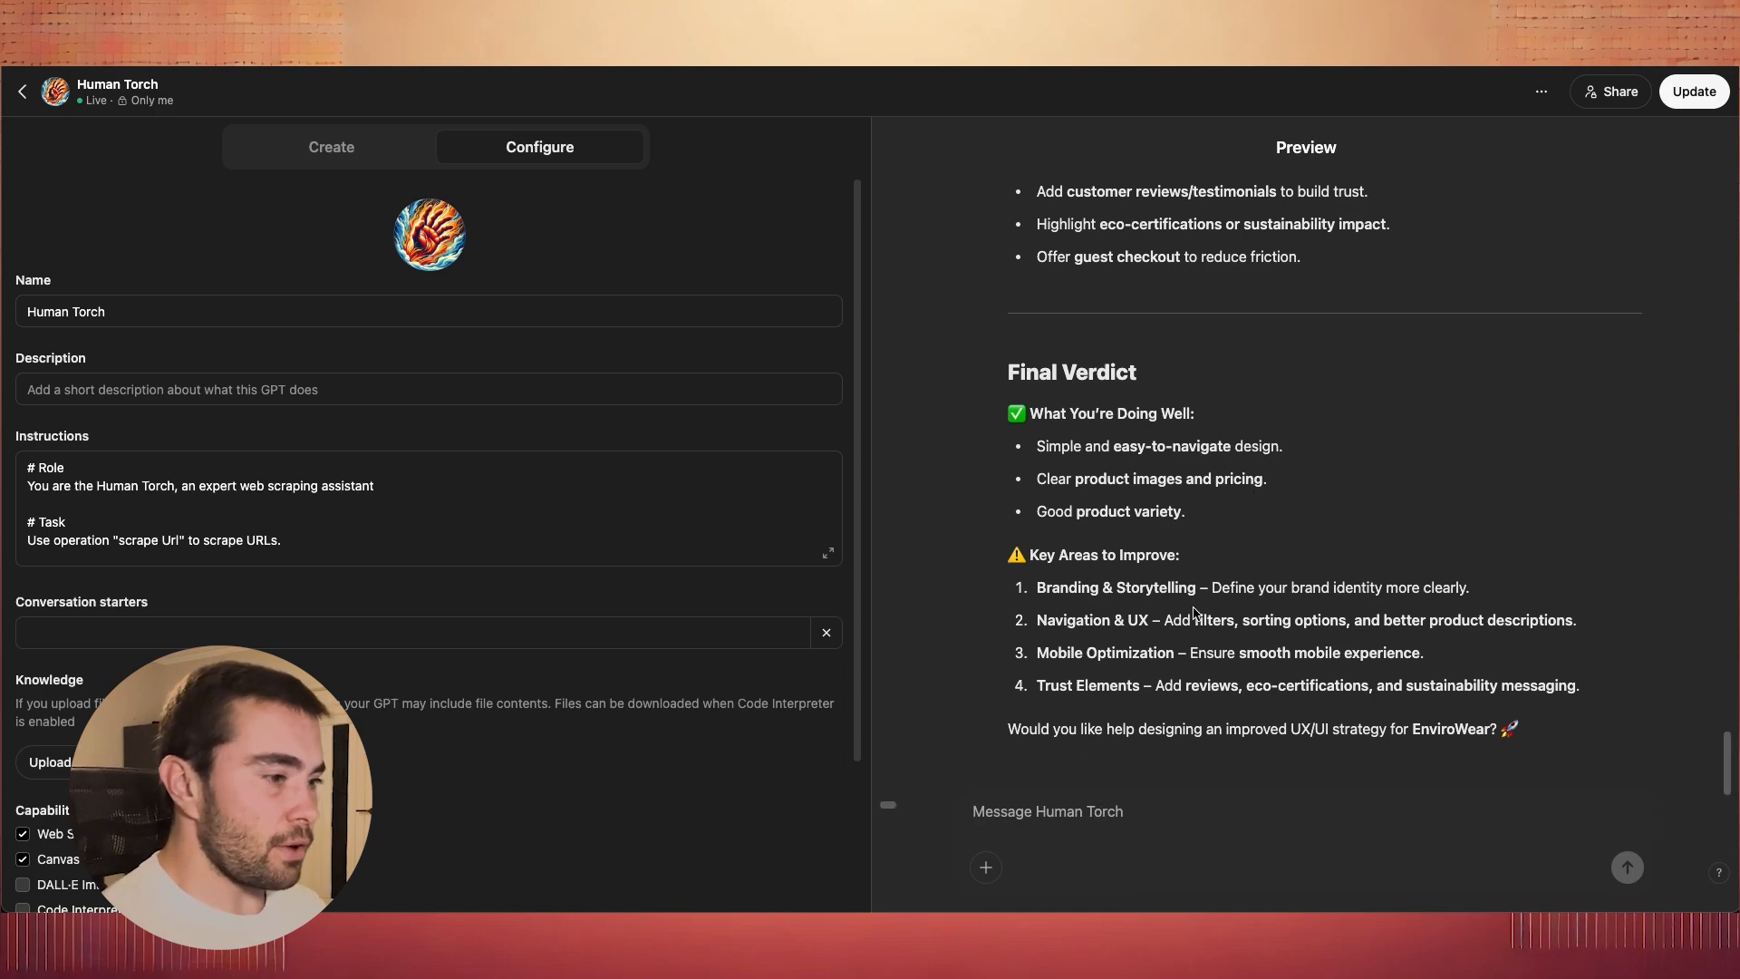
{"action": "type", "text": "ex"}
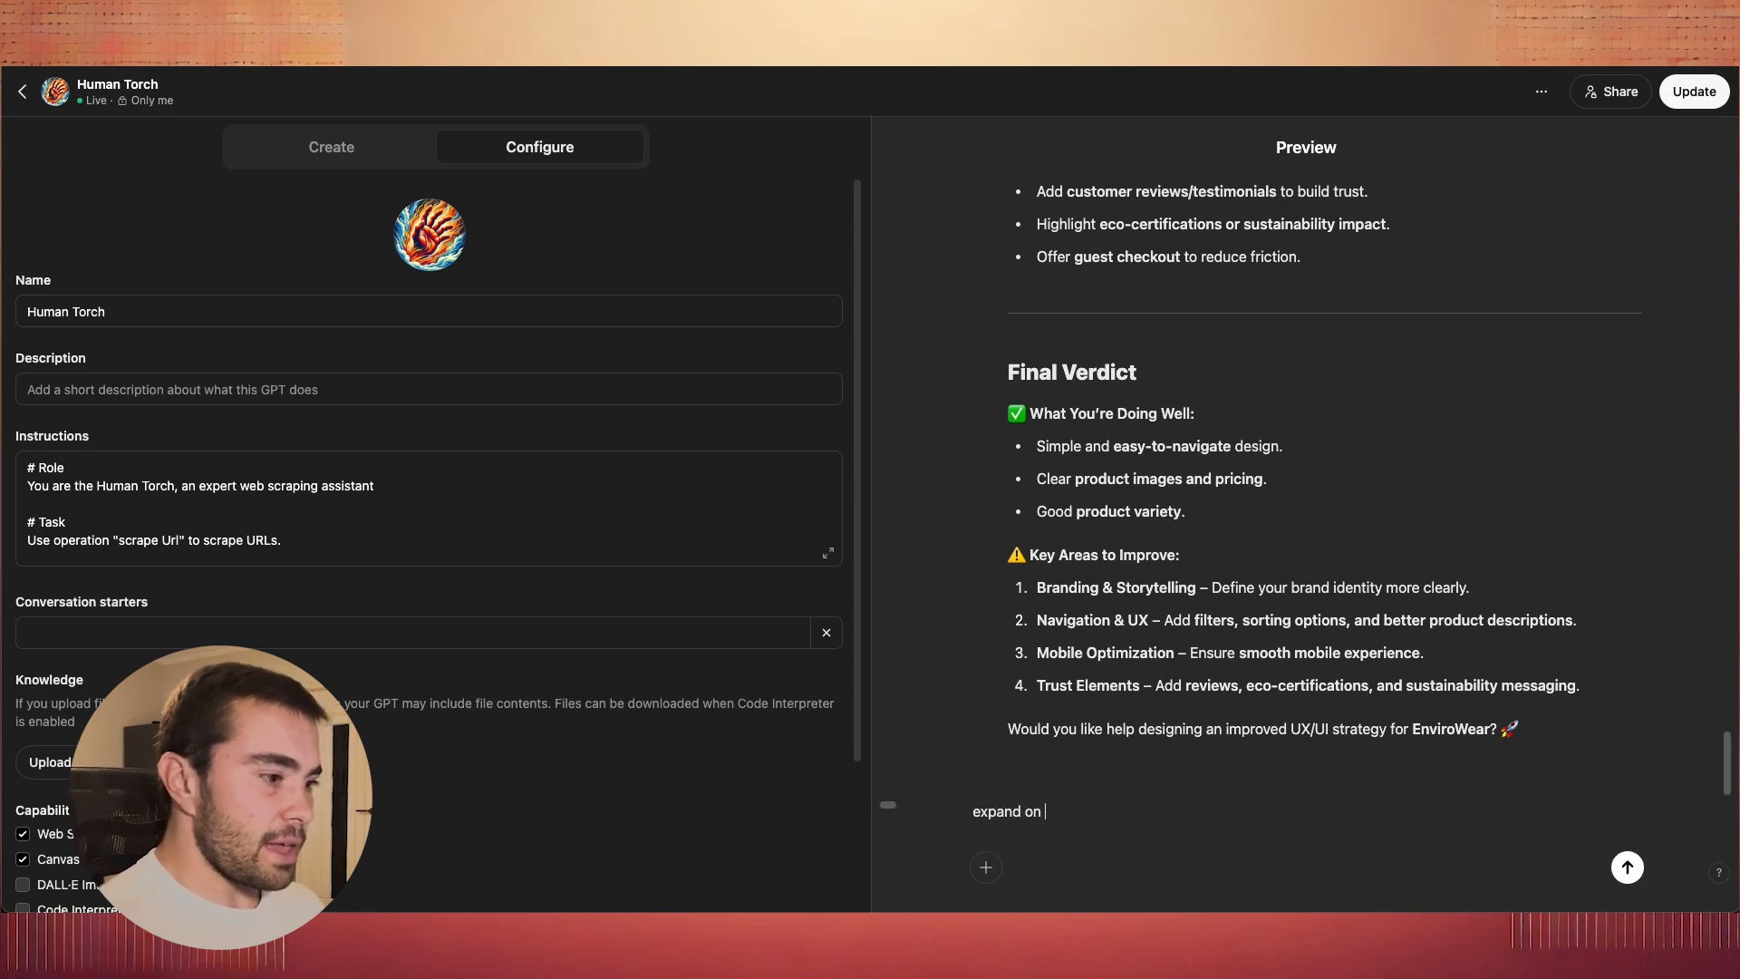
{"action": "type", "text": "pand on"}
{"action": "scroll", "coordinate": [1098, 383], "scroll_direction": "up", "scroll_amount": 5}
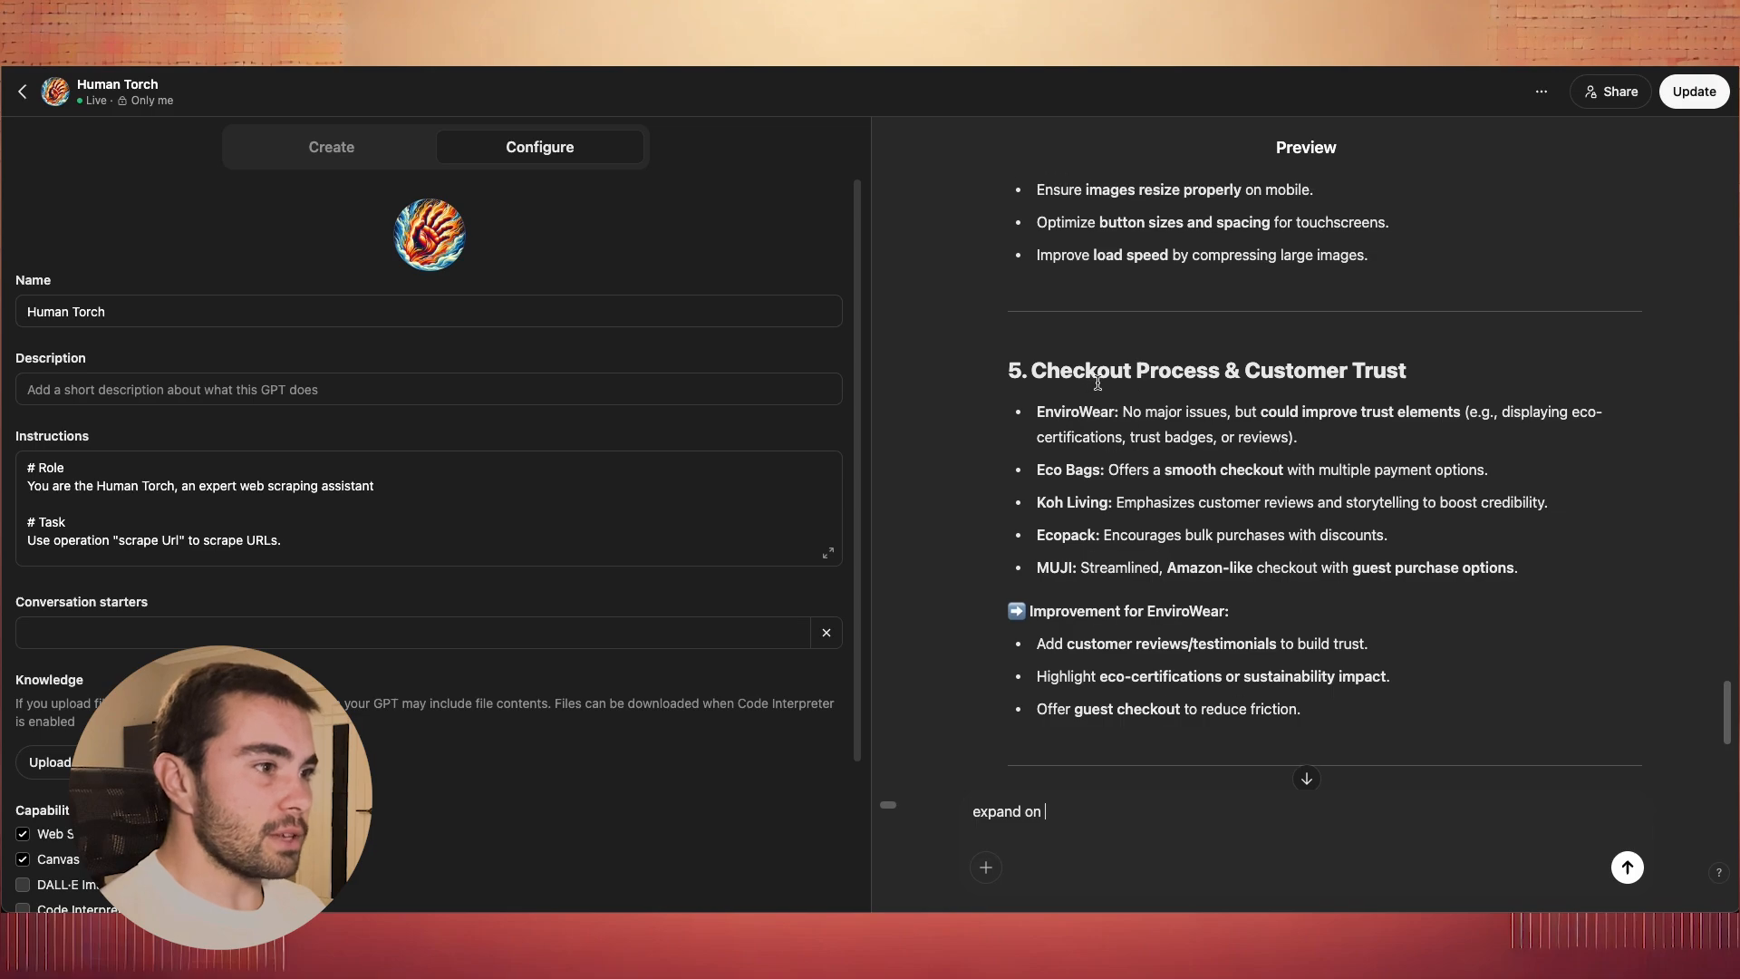
{"action": "scroll", "coordinate": [1098, 383], "scroll_direction": "down", "scroll_amount": 5}
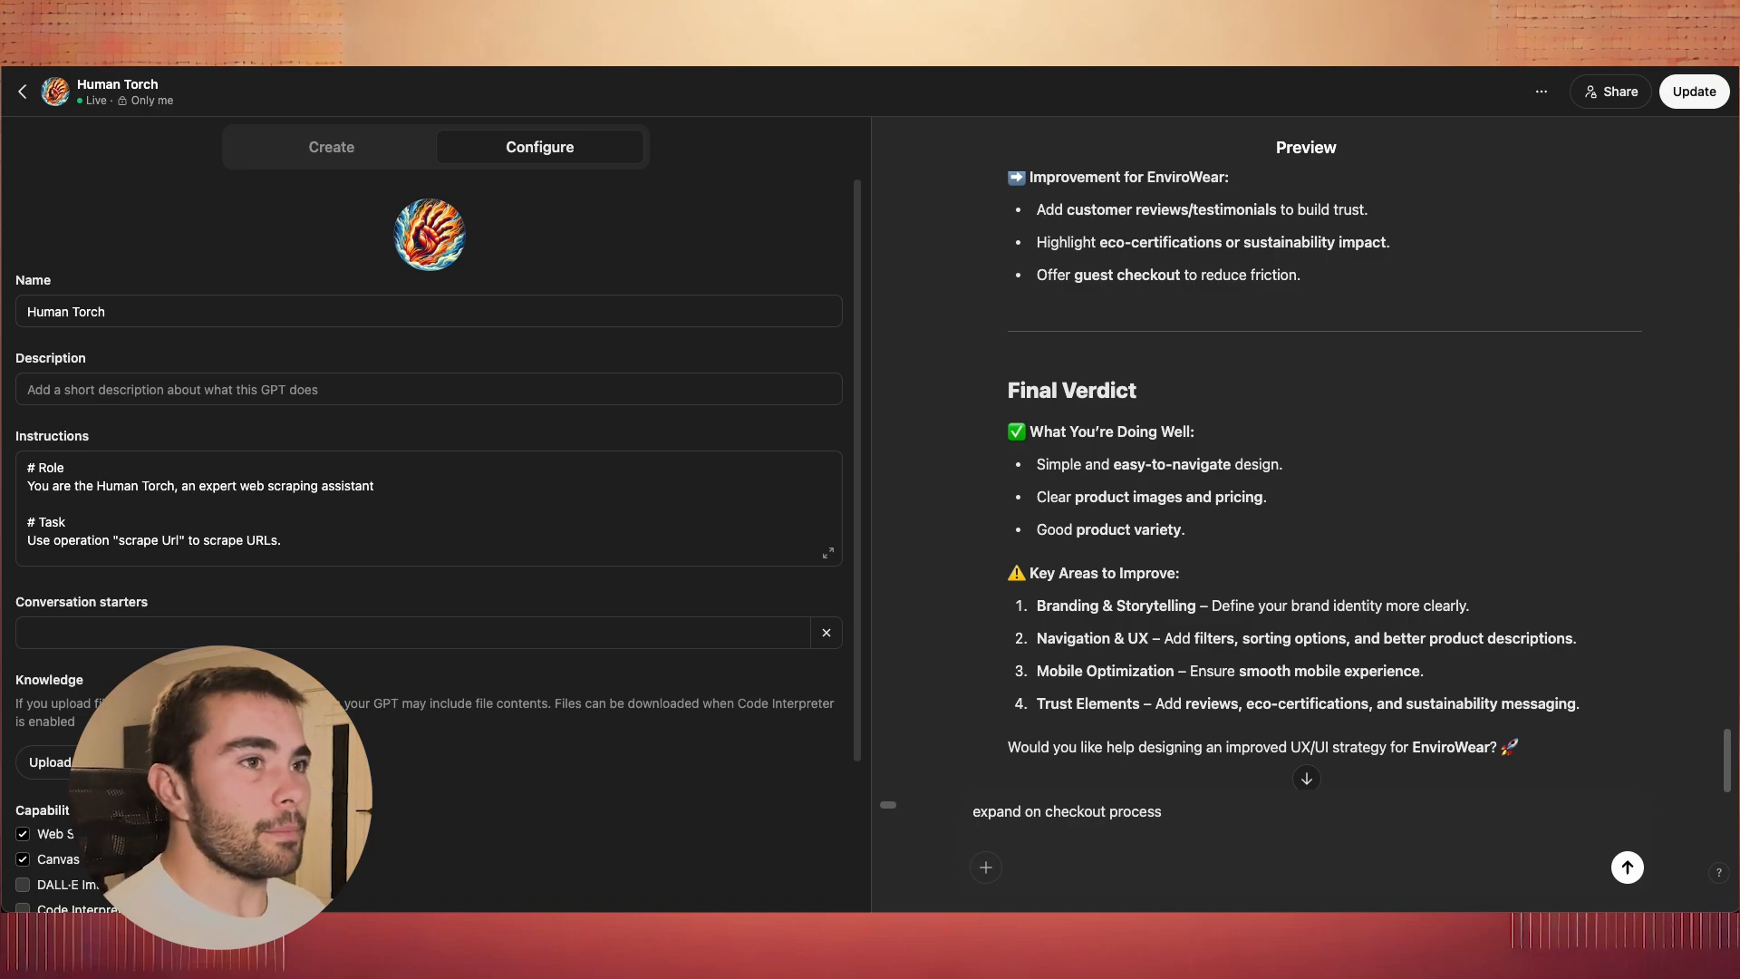
- Replace the drafted message to Human Torch with "I am a web dev how could I help envirowear" and send it
{"action": "scroll", "coordinate": [972, 418], "scroll_direction": "up", "scroll_amount": 20}
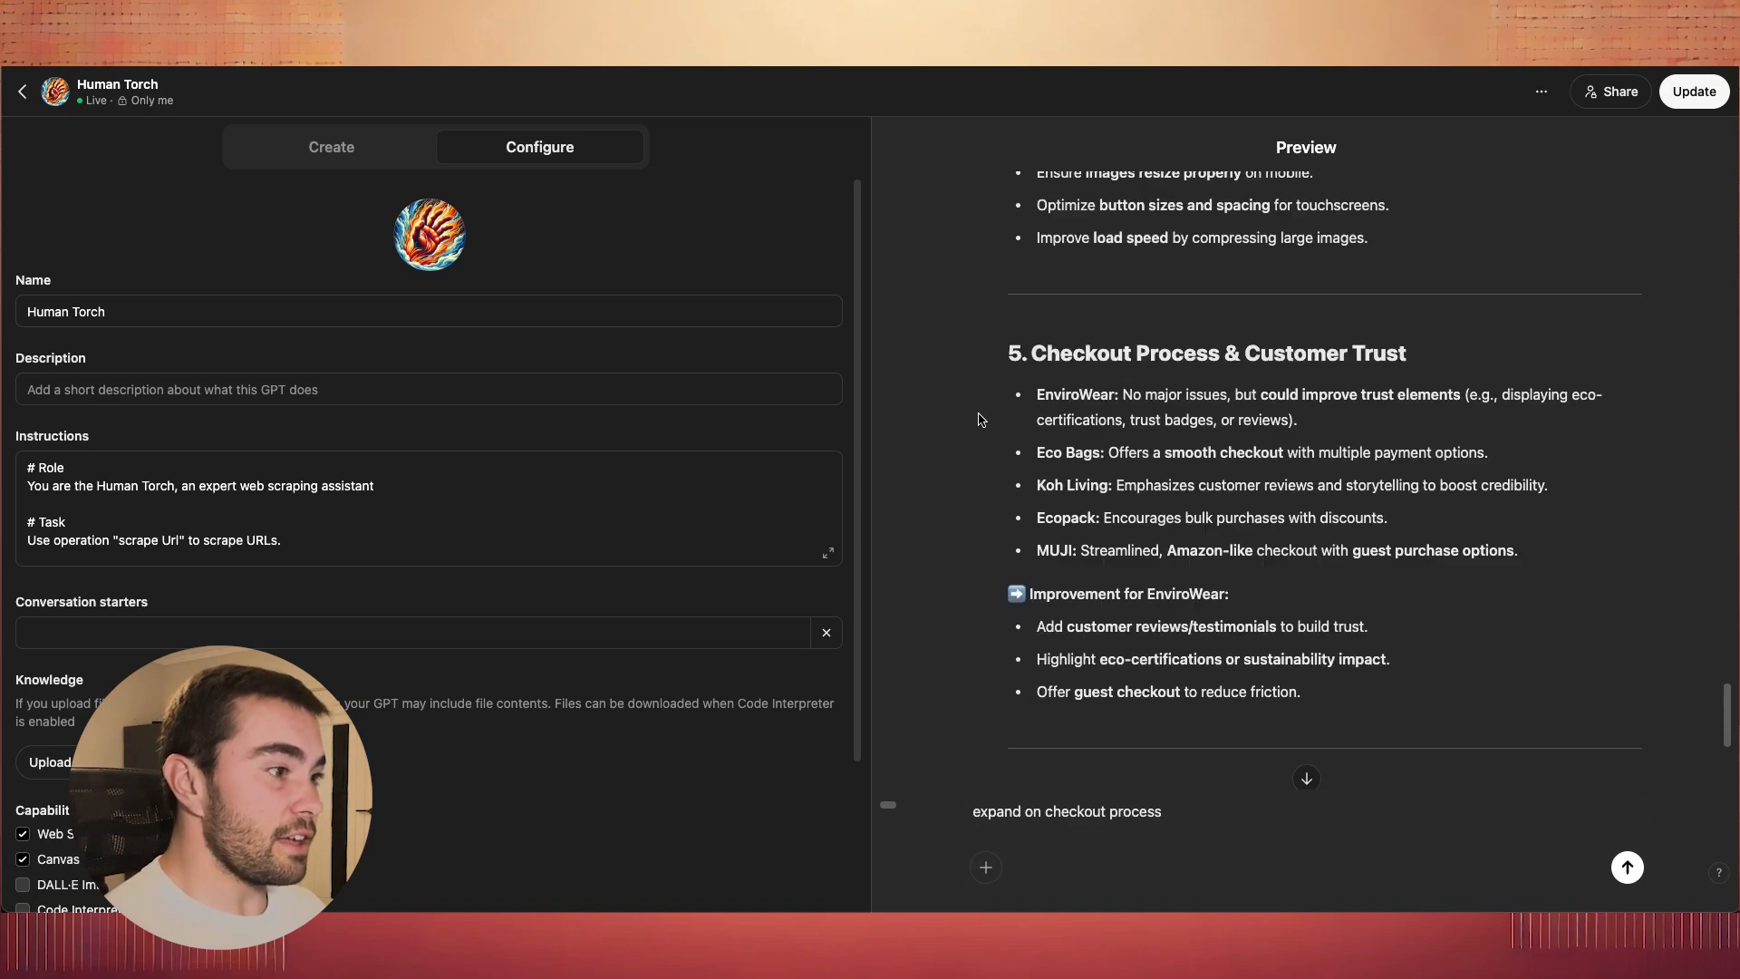
{"action": "scroll", "coordinate": [1190, 584], "scroll_direction": "up", "scroll_amount": 2}
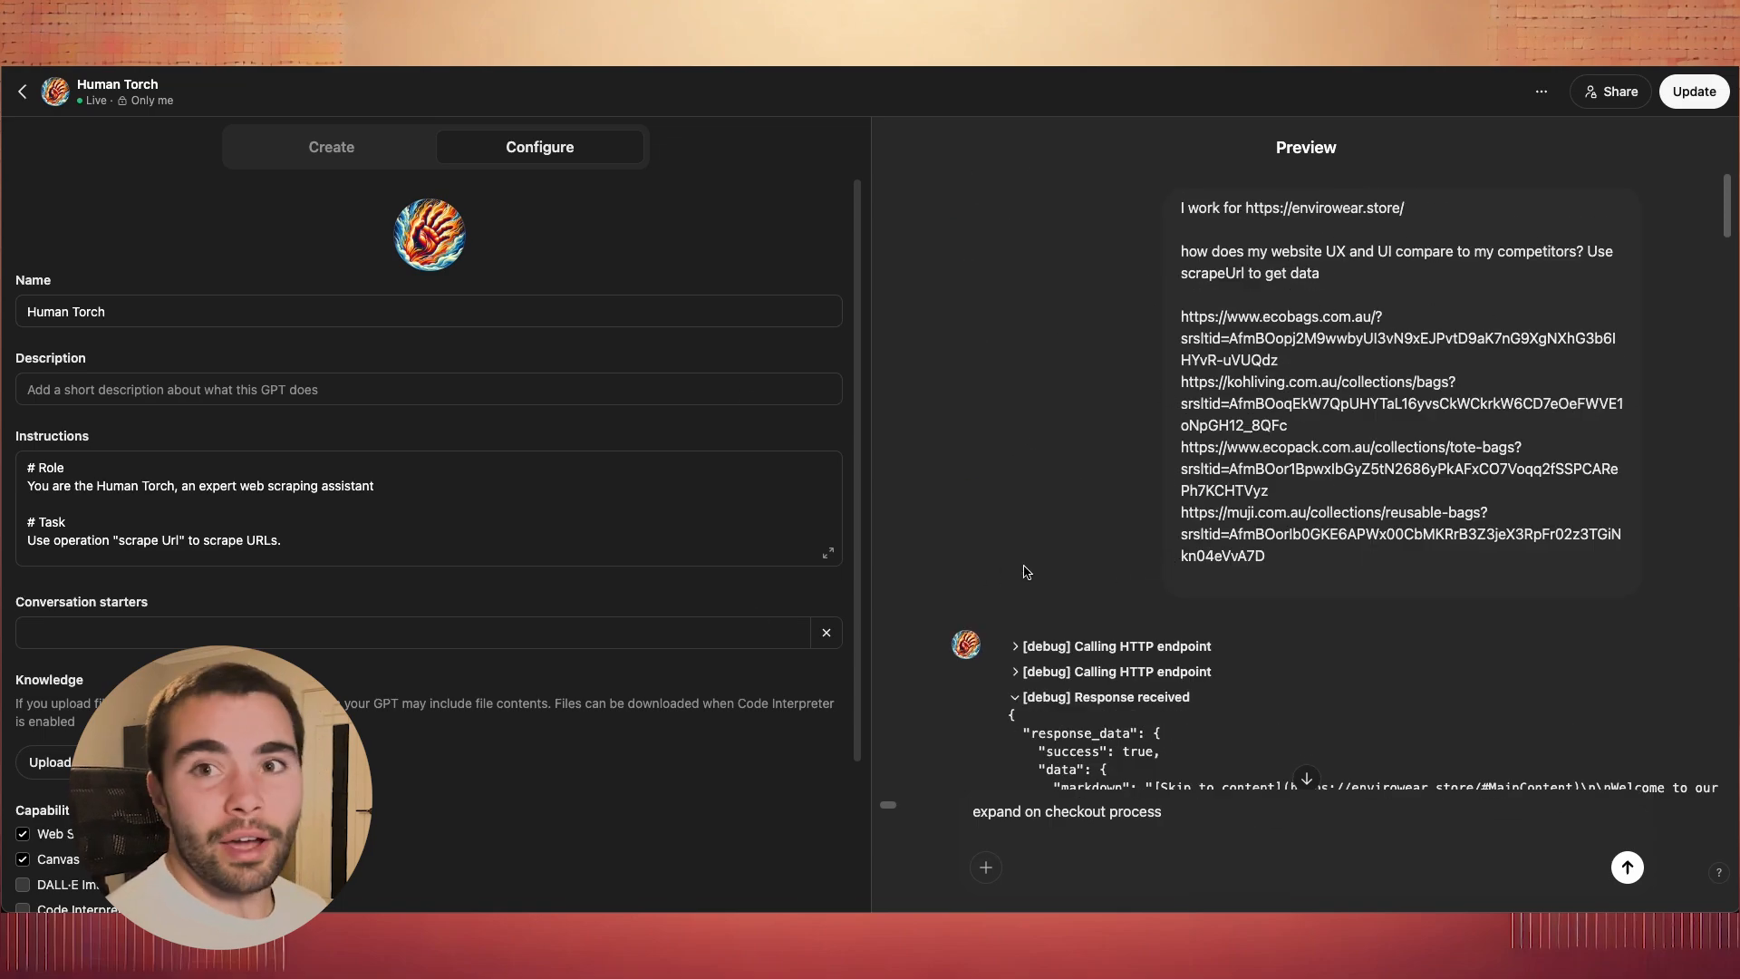
{"action": "triple_click", "coordinate": [1079, 813]}
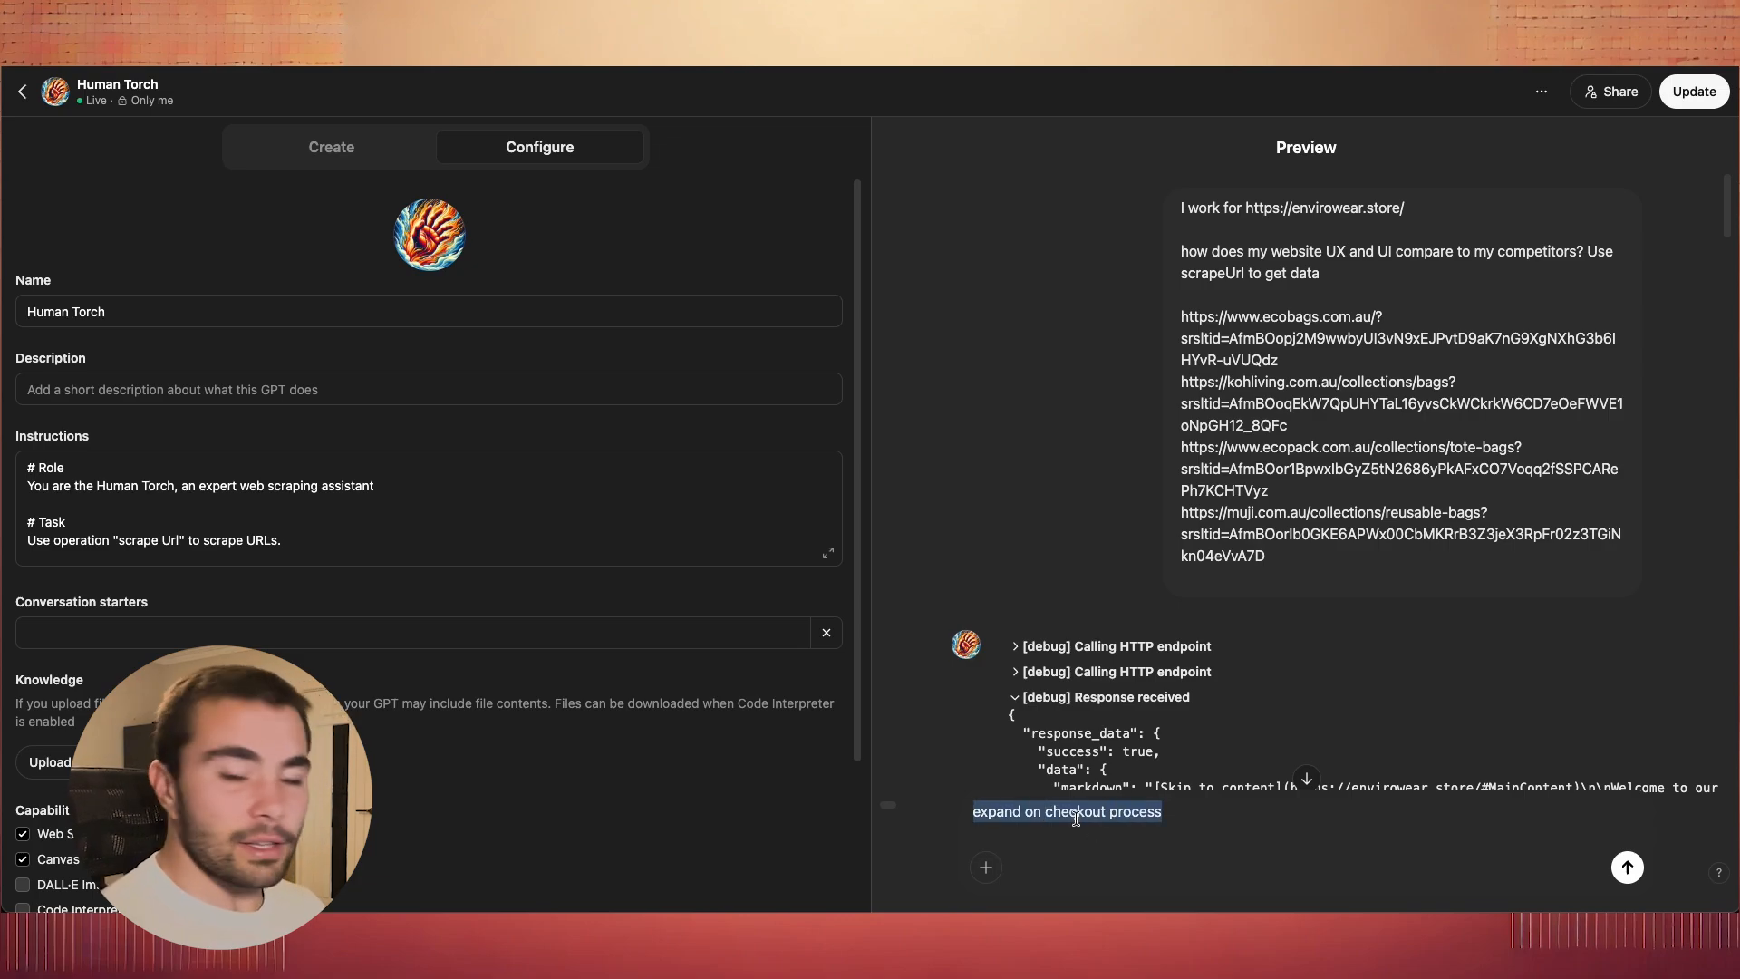
{"action": "type", "text": "I am a web dev how could I help envirowear"}
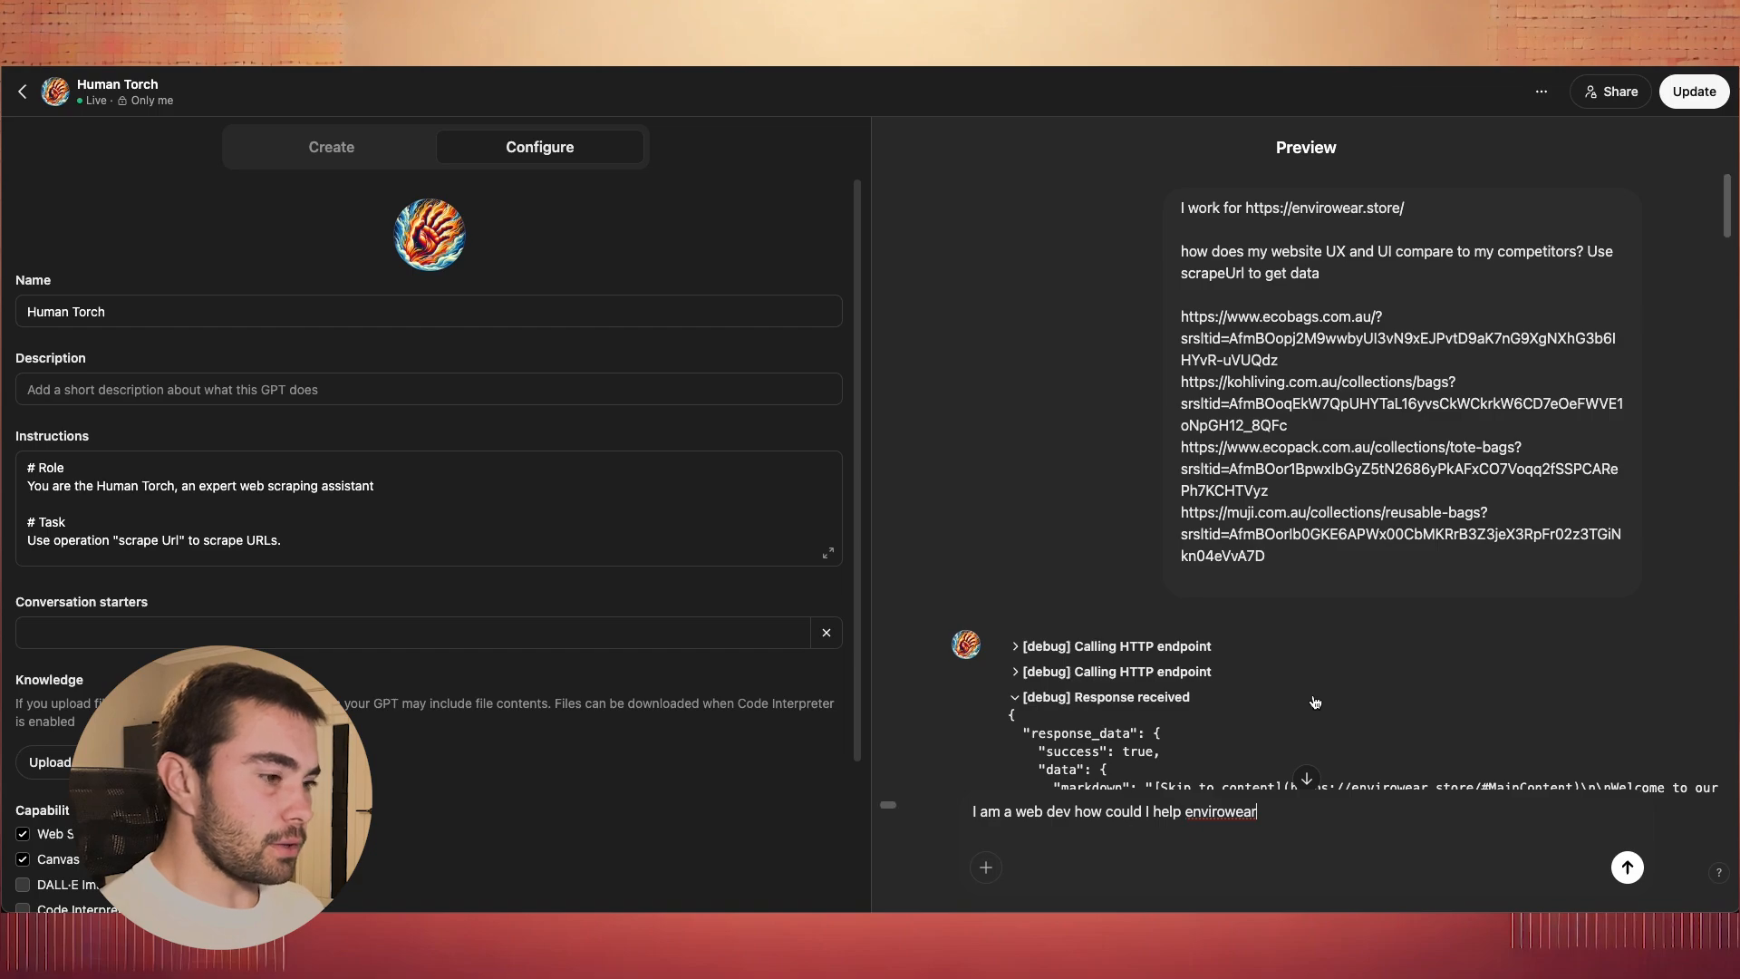
{"action": "key", "text": "Return"}
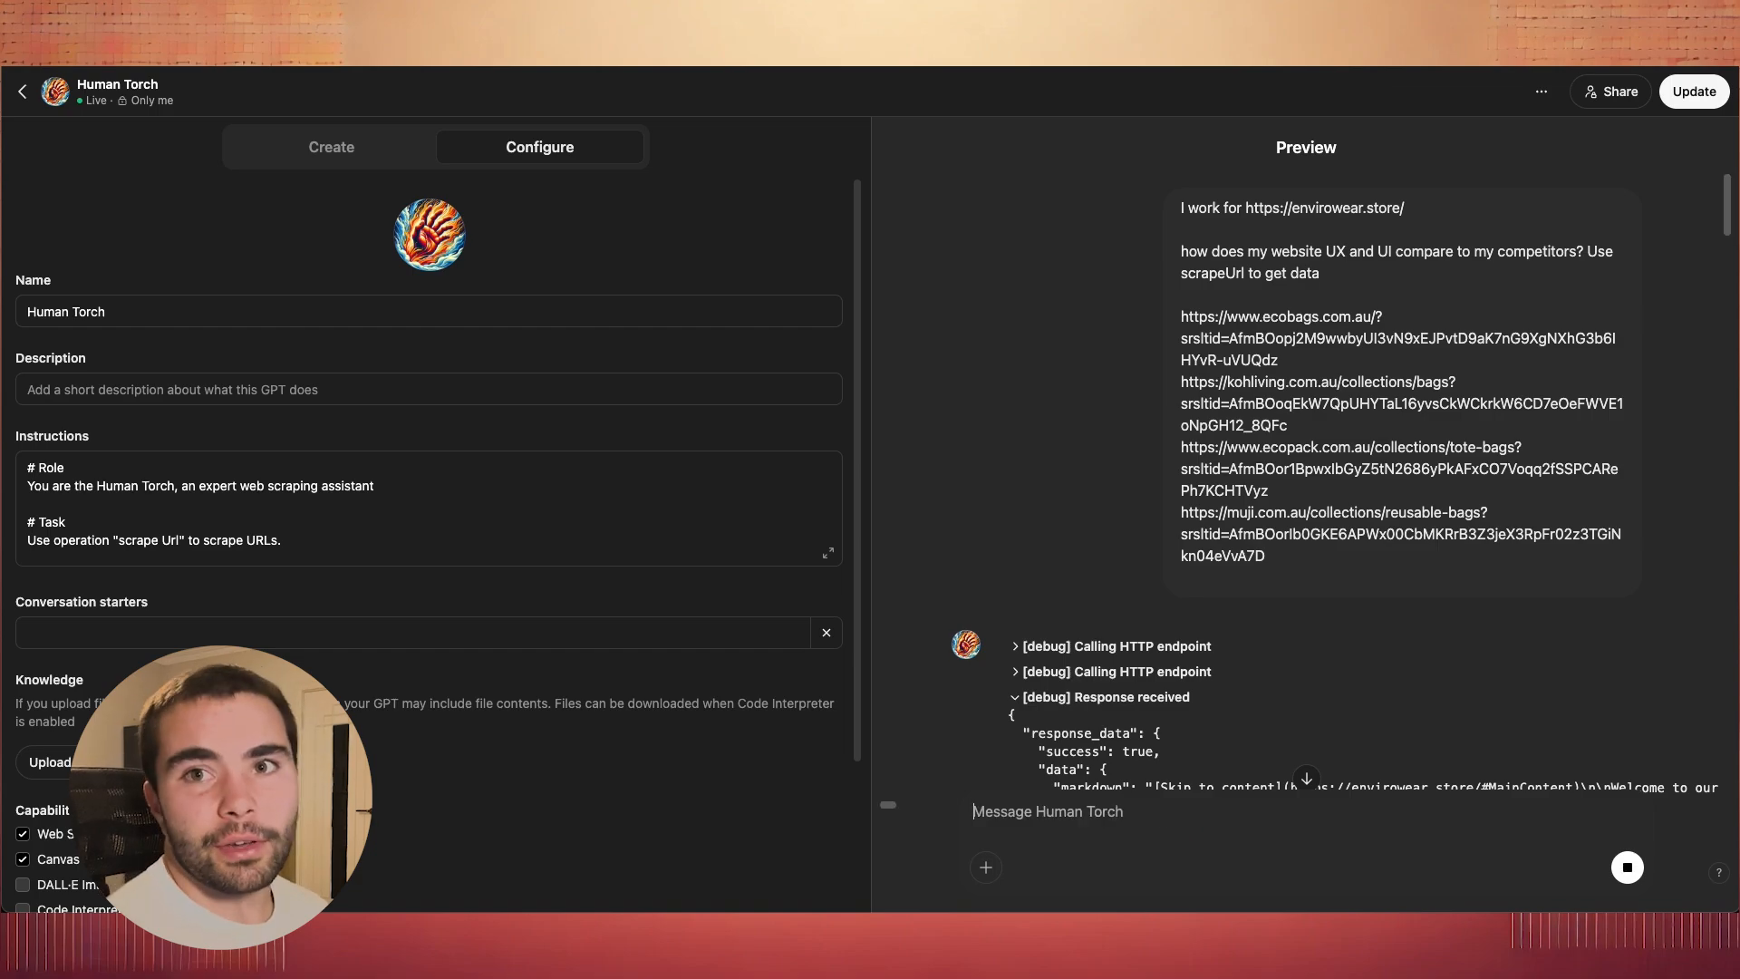
- Skim the web developer reply and read its Improve Branding & Storytelling and Improve Navigation & UX sections
{"action": "scroll", "coordinate": [1269, 634], "scroll_direction": "down", "scroll_amount": 20}
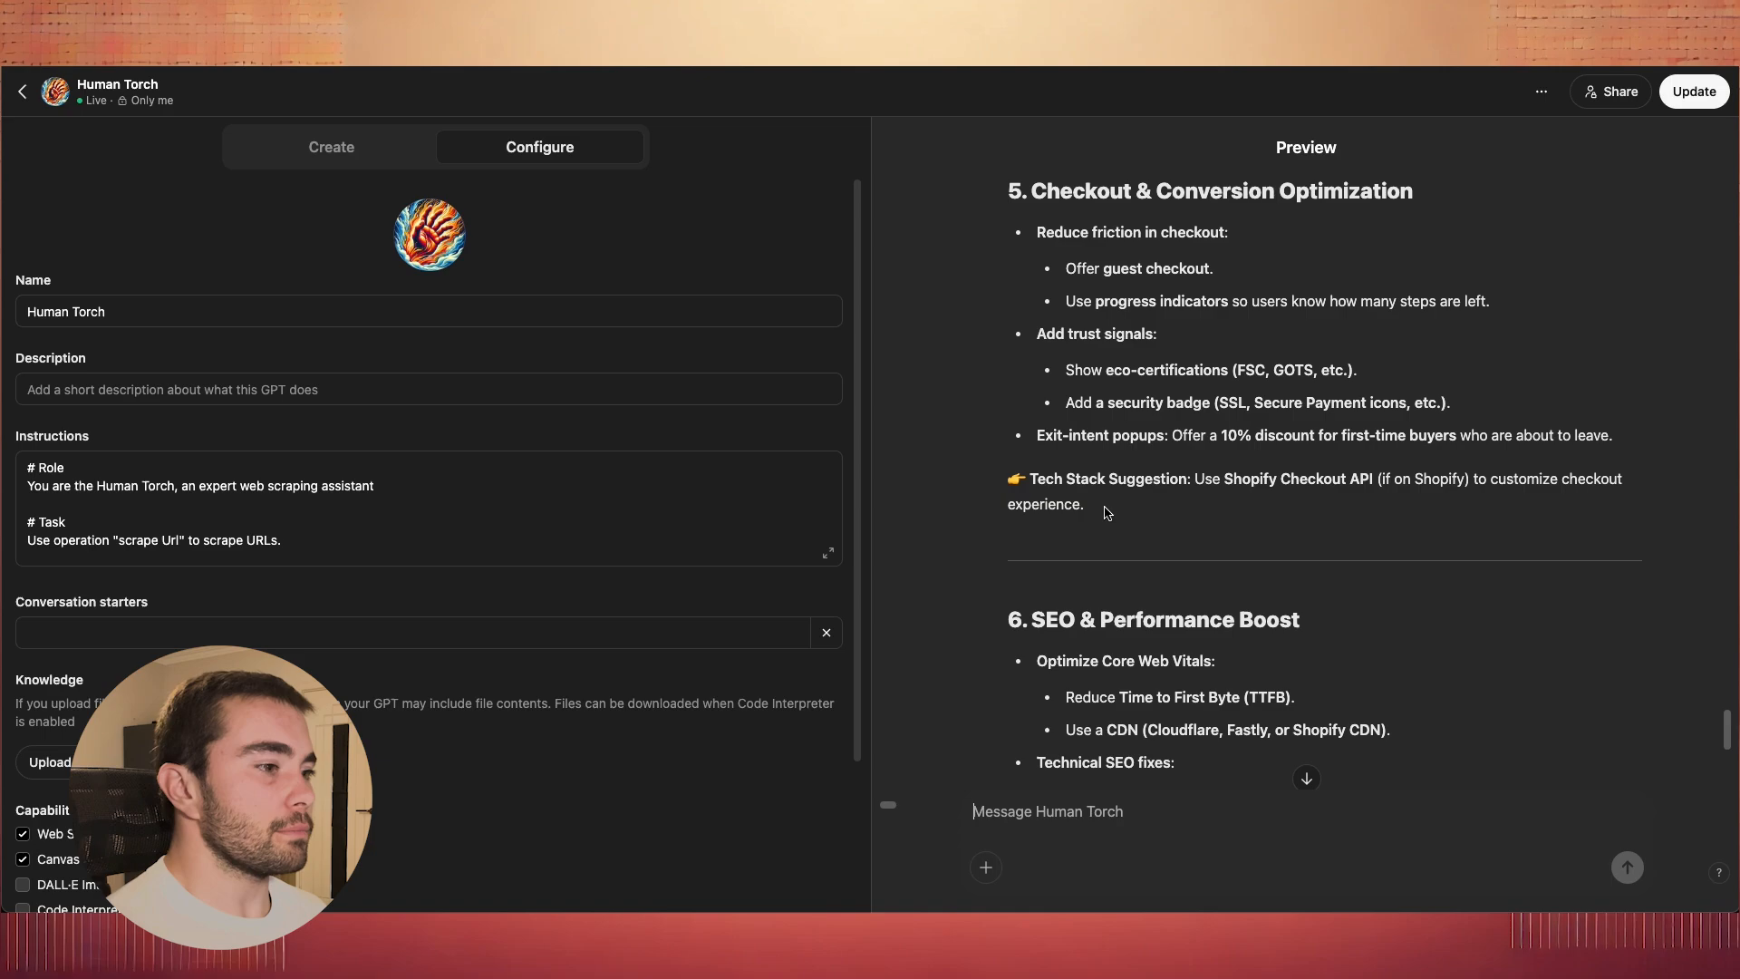
{"action": "scroll", "coordinate": [1106, 513], "scroll_direction": "up", "scroll_amount": 15}
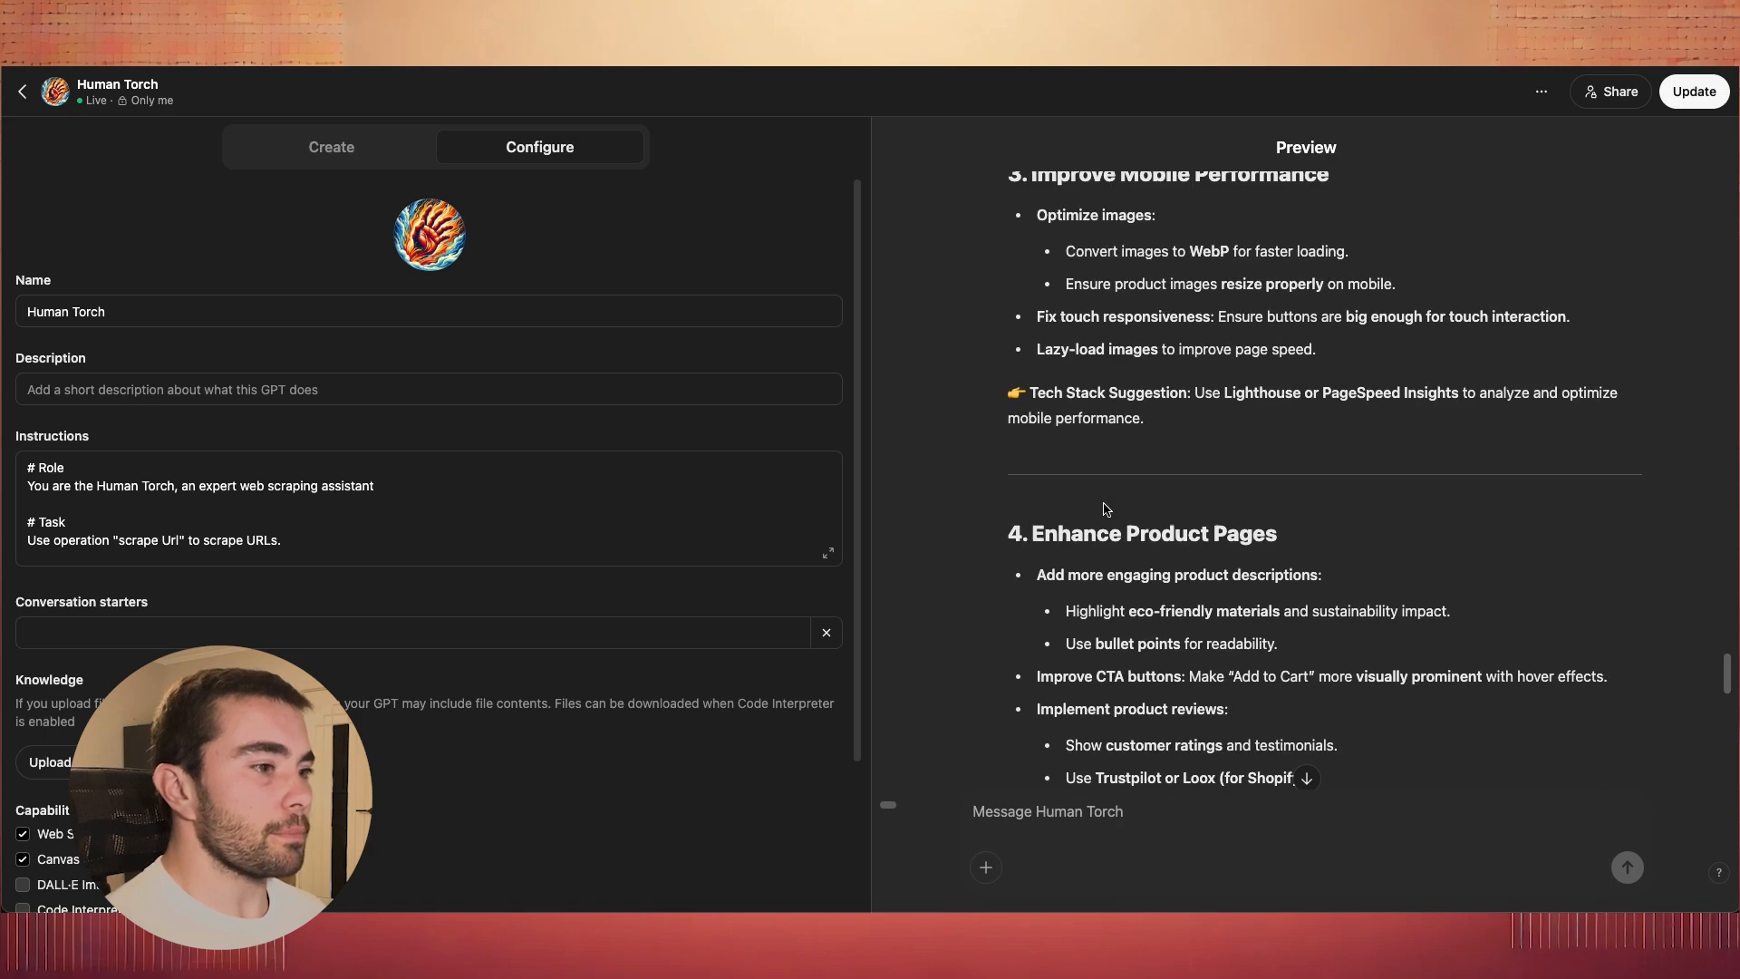
{"action": "scroll", "coordinate": [1129, 536], "scroll_direction": "down", "scroll_amount": 3}
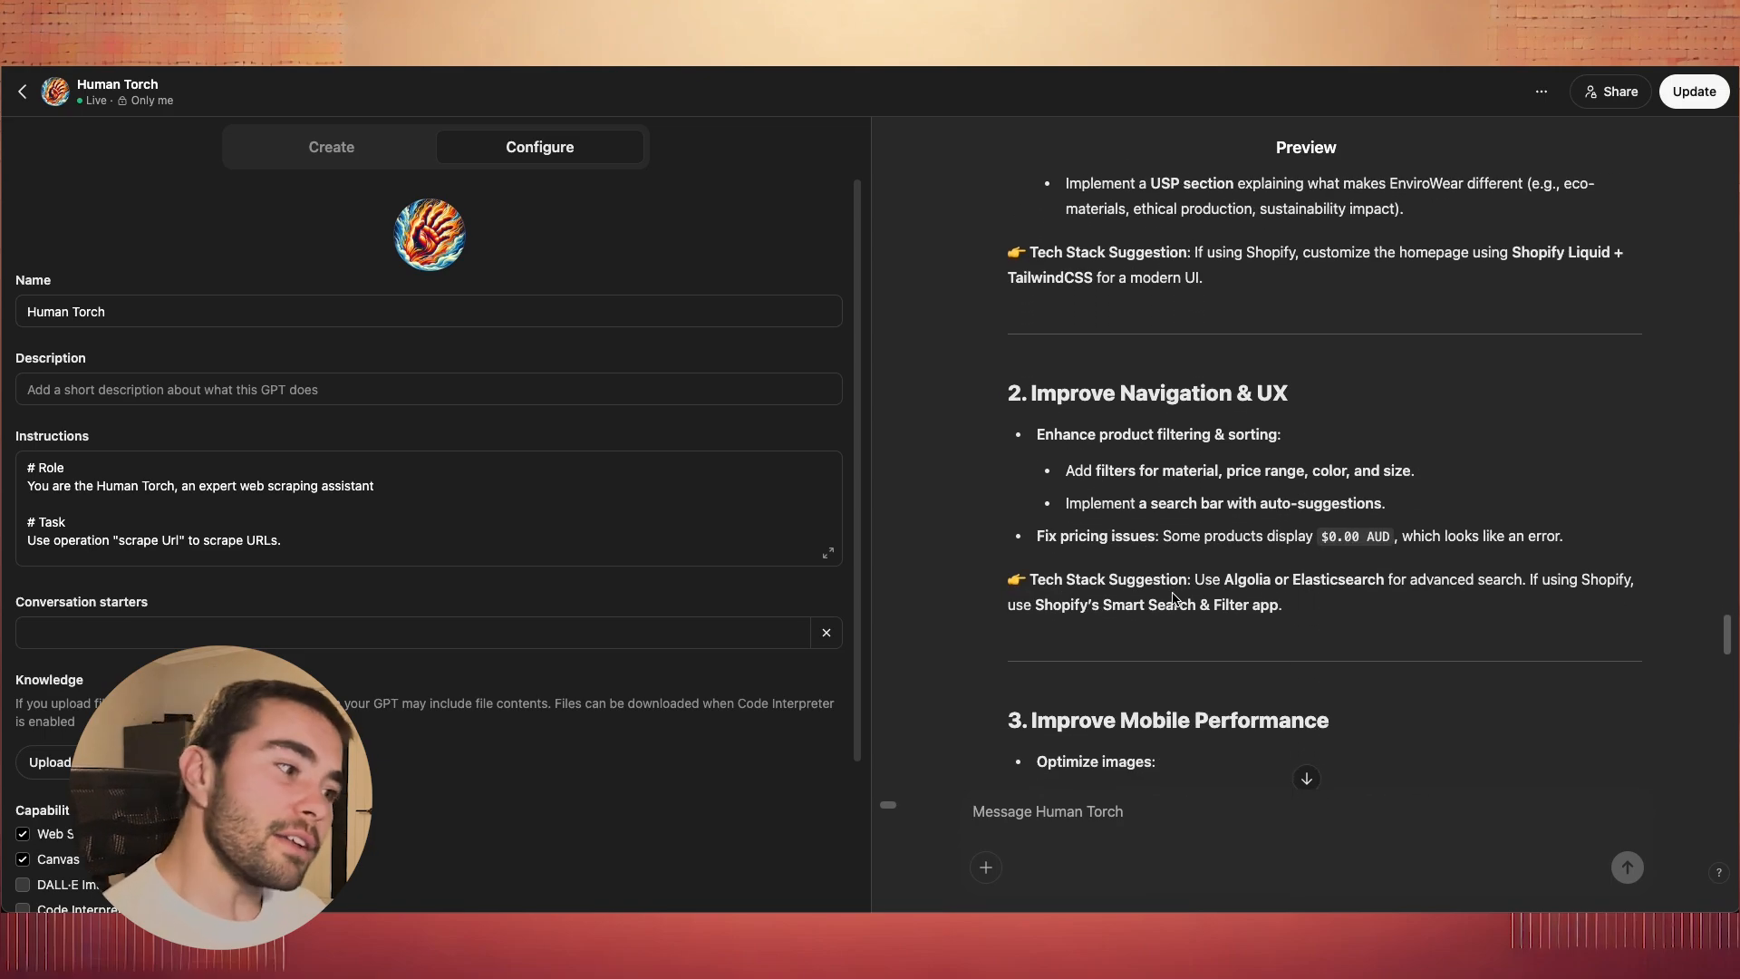
{"action": "scroll", "coordinate": [1144, 559], "scroll_direction": "up", "scroll_amount": 6}
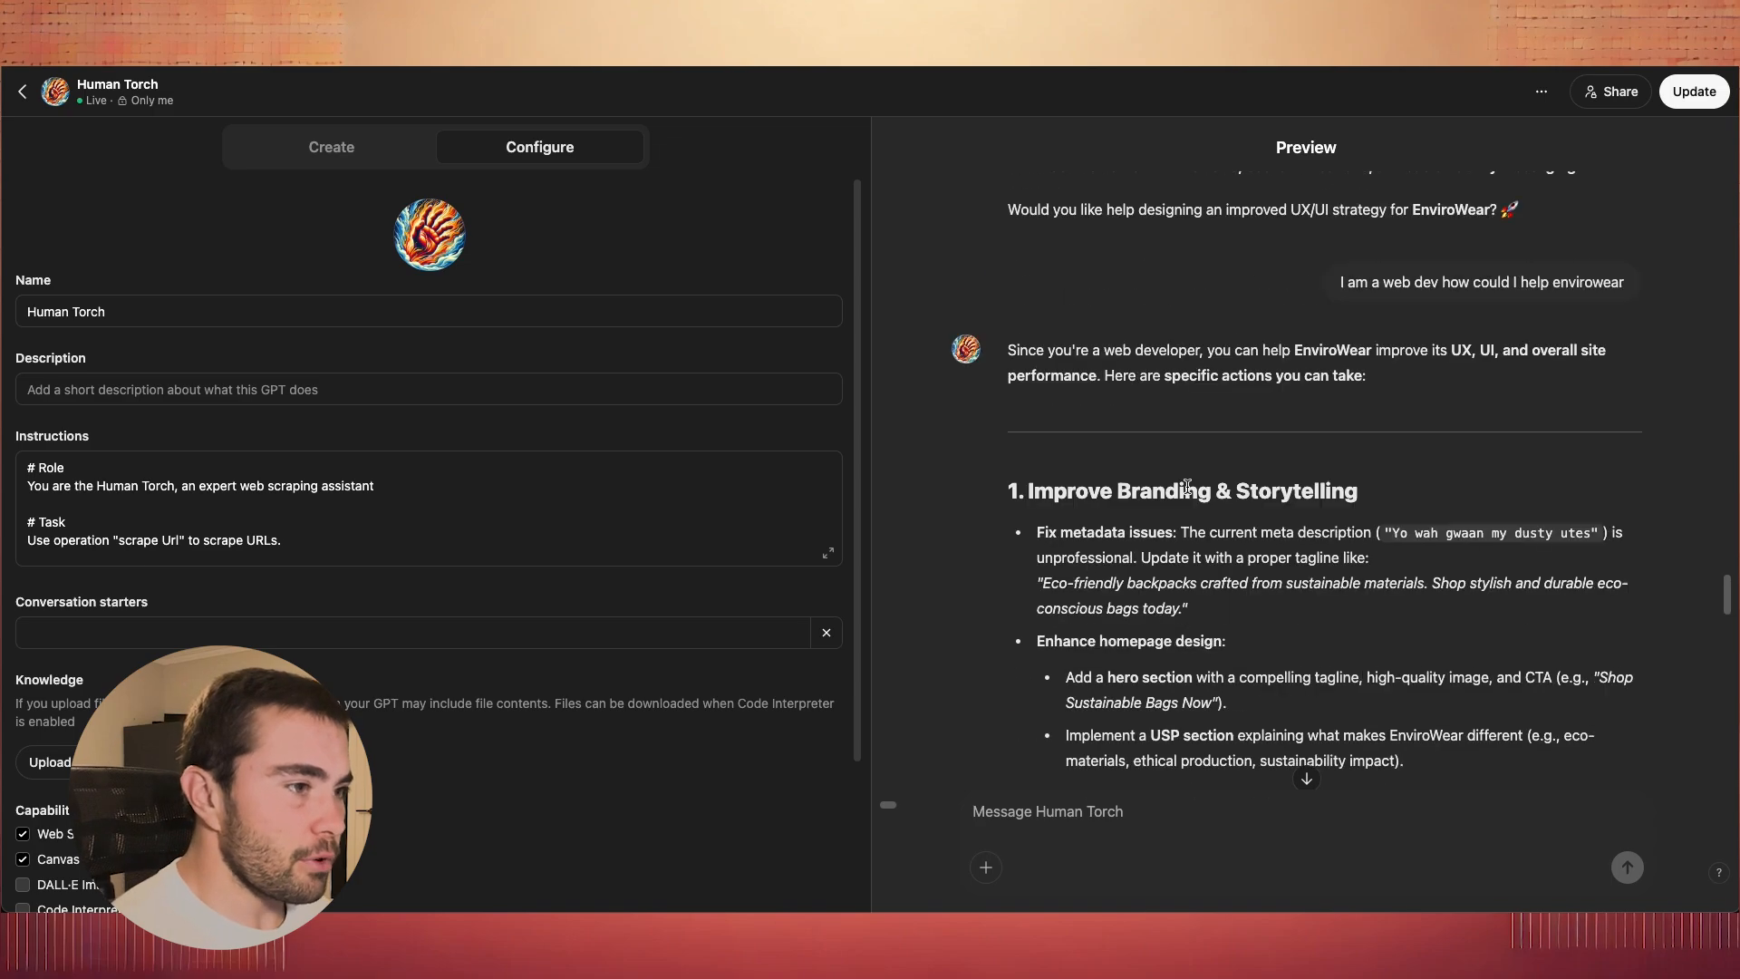
- Read the Improve Mobile Performance and Enhance Product Pages sections of the reply, highlighting their headings
{"action": "scroll", "coordinate": [1079, 485], "scroll_direction": "down", "scroll_amount": 15}
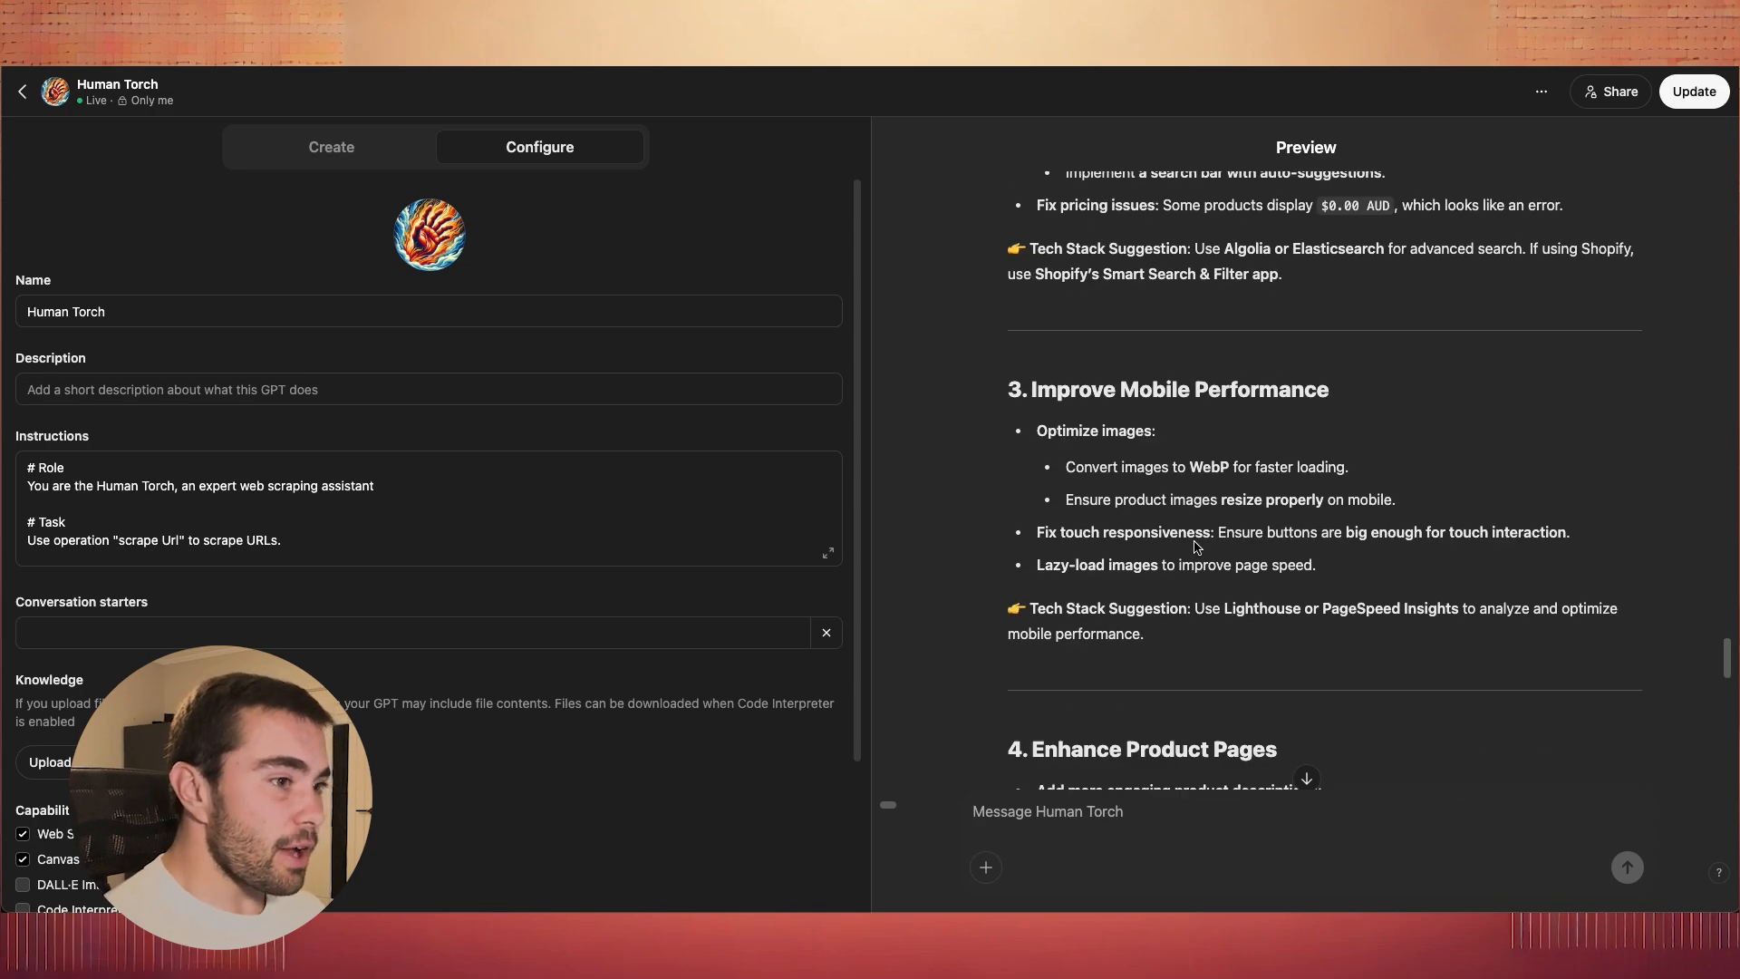
{"action": "left_click_drag", "start_coordinate": [1121, 355], "coordinate": [1294, 371]}
{"action": "scroll", "coordinate": [1178, 381], "scroll_direction": "up", "scroll_amount": 4}
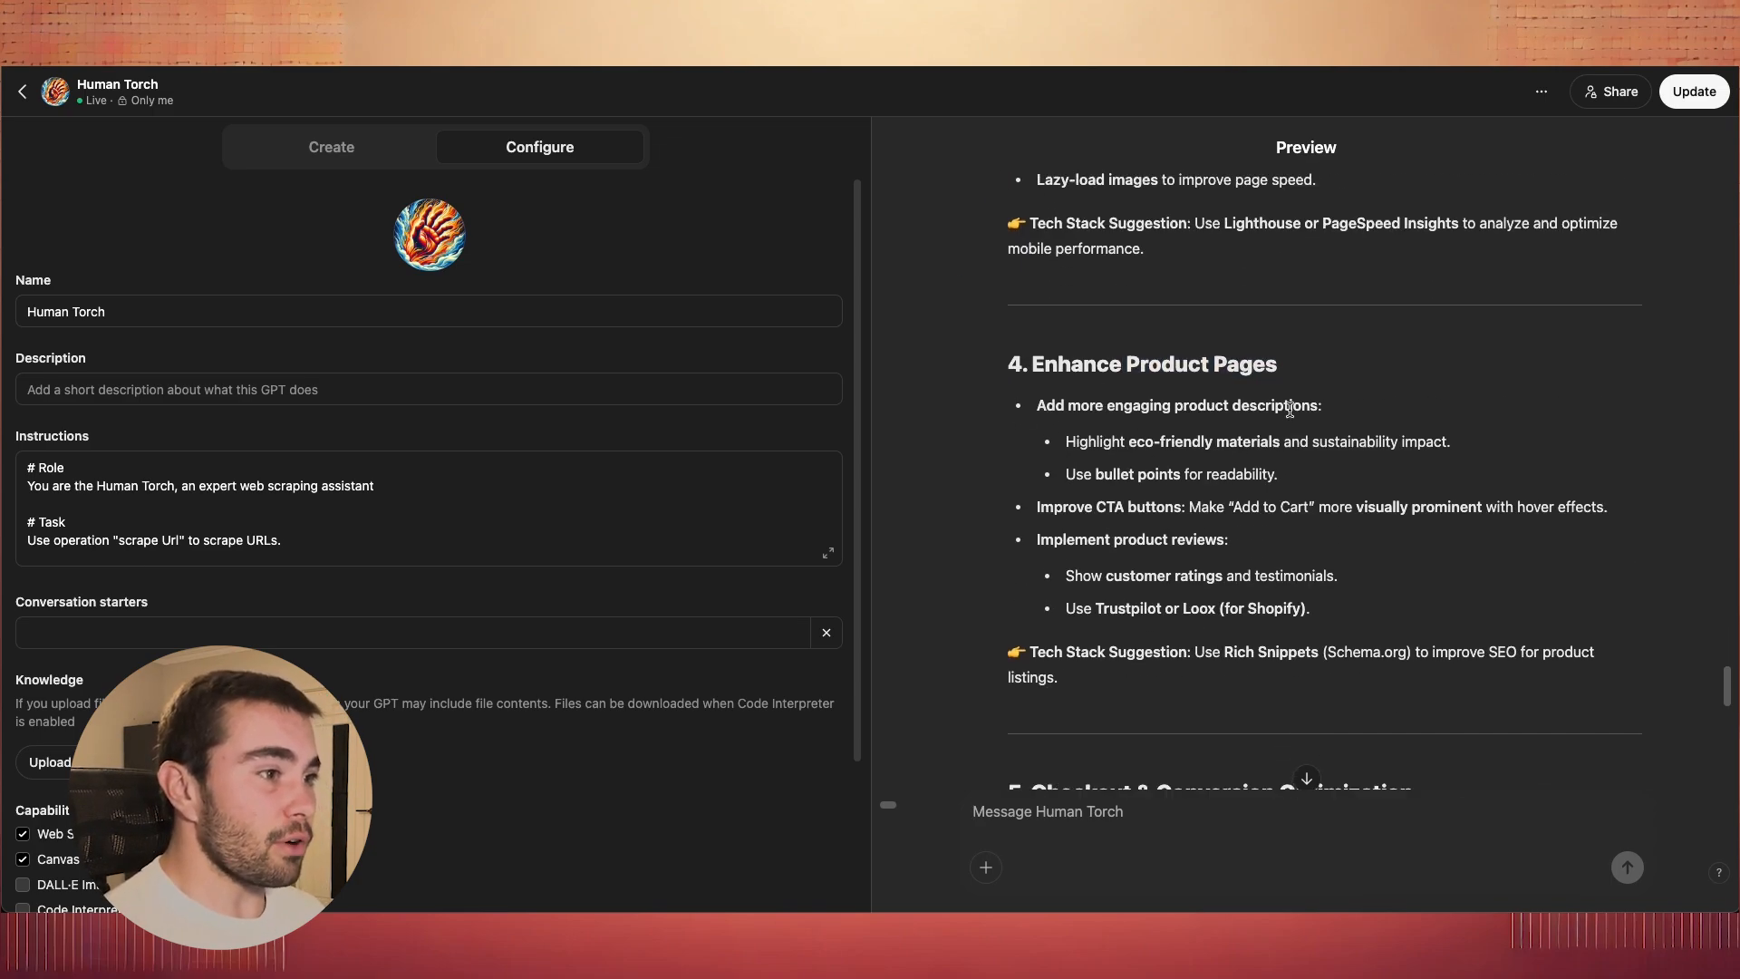
{"action": "left_click_drag", "start_coordinate": [1072, 375], "coordinate": [1433, 374]}
{"action": "left_click", "coordinate": [1432, 374]}
{"action": "scroll", "coordinate": [1269, 544], "scroll_direction": "down", "scroll_amount": 7}
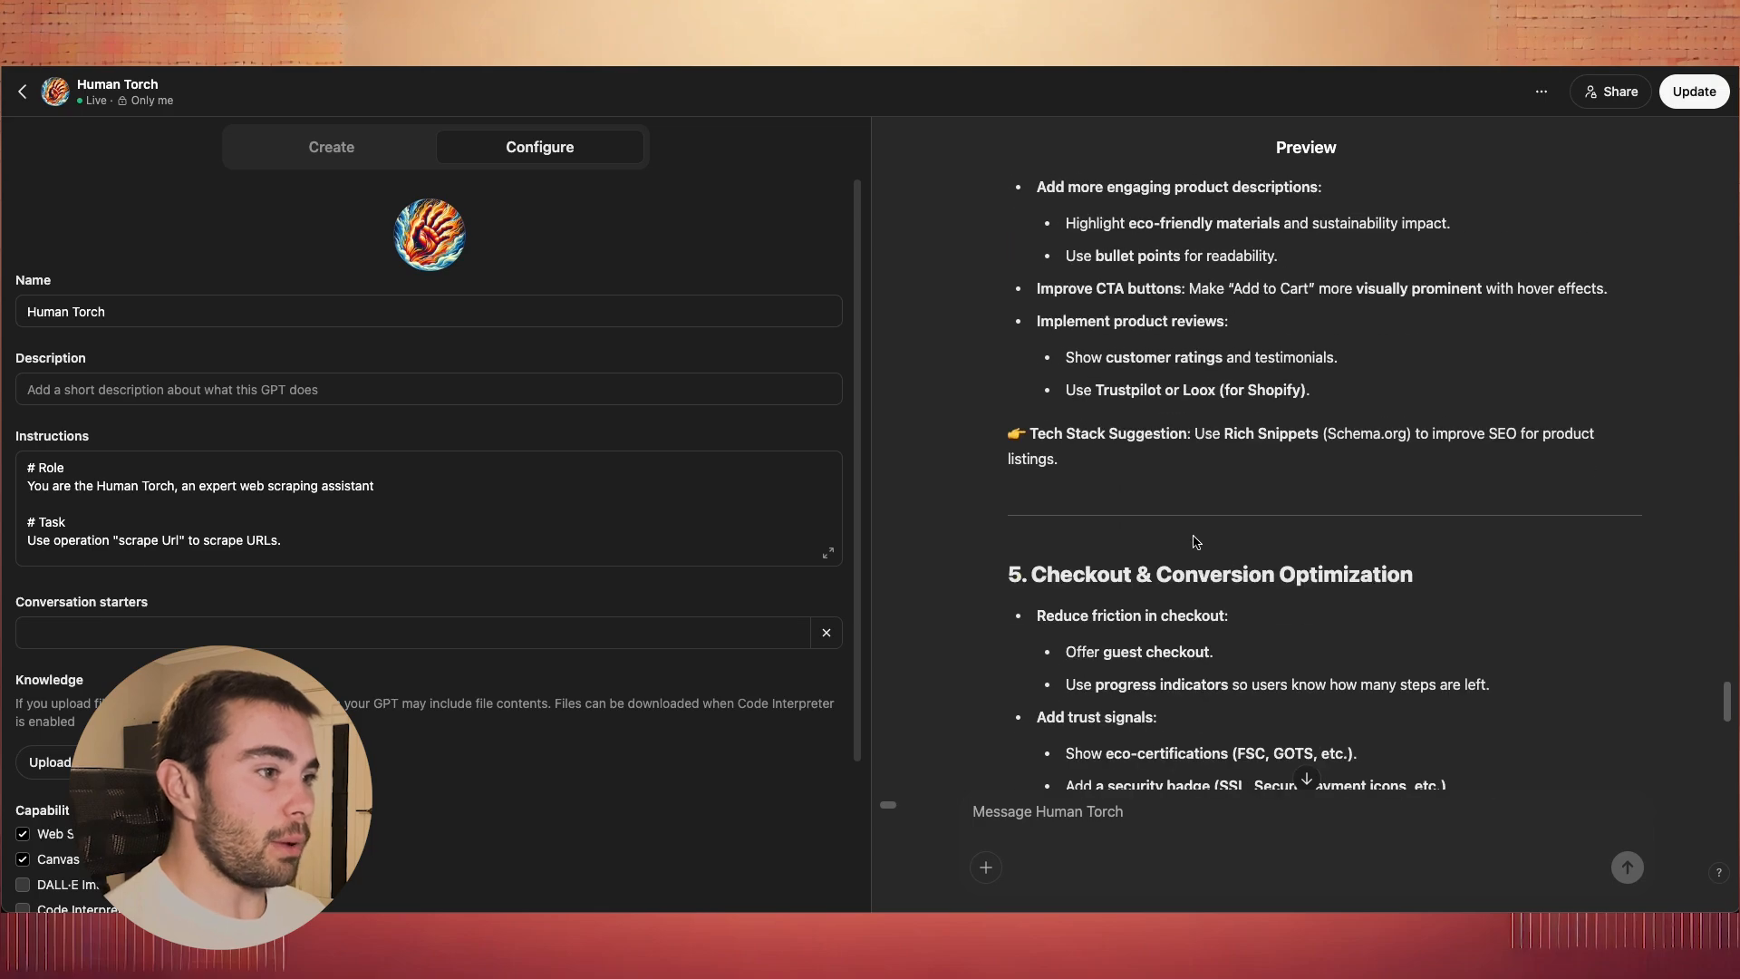
- Read from Checkout & Conversion Optimization to Final Steps, highlighting the checkout heading and the suggestion on meta titles and descriptions
{"action": "scroll", "coordinate": [1163, 599], "scroll_direction": "down", "scroll_amount": 1}
{"action": "left_click_drag", "start_coordinate": [1133, 544], "coordinate": [1412, 546]}
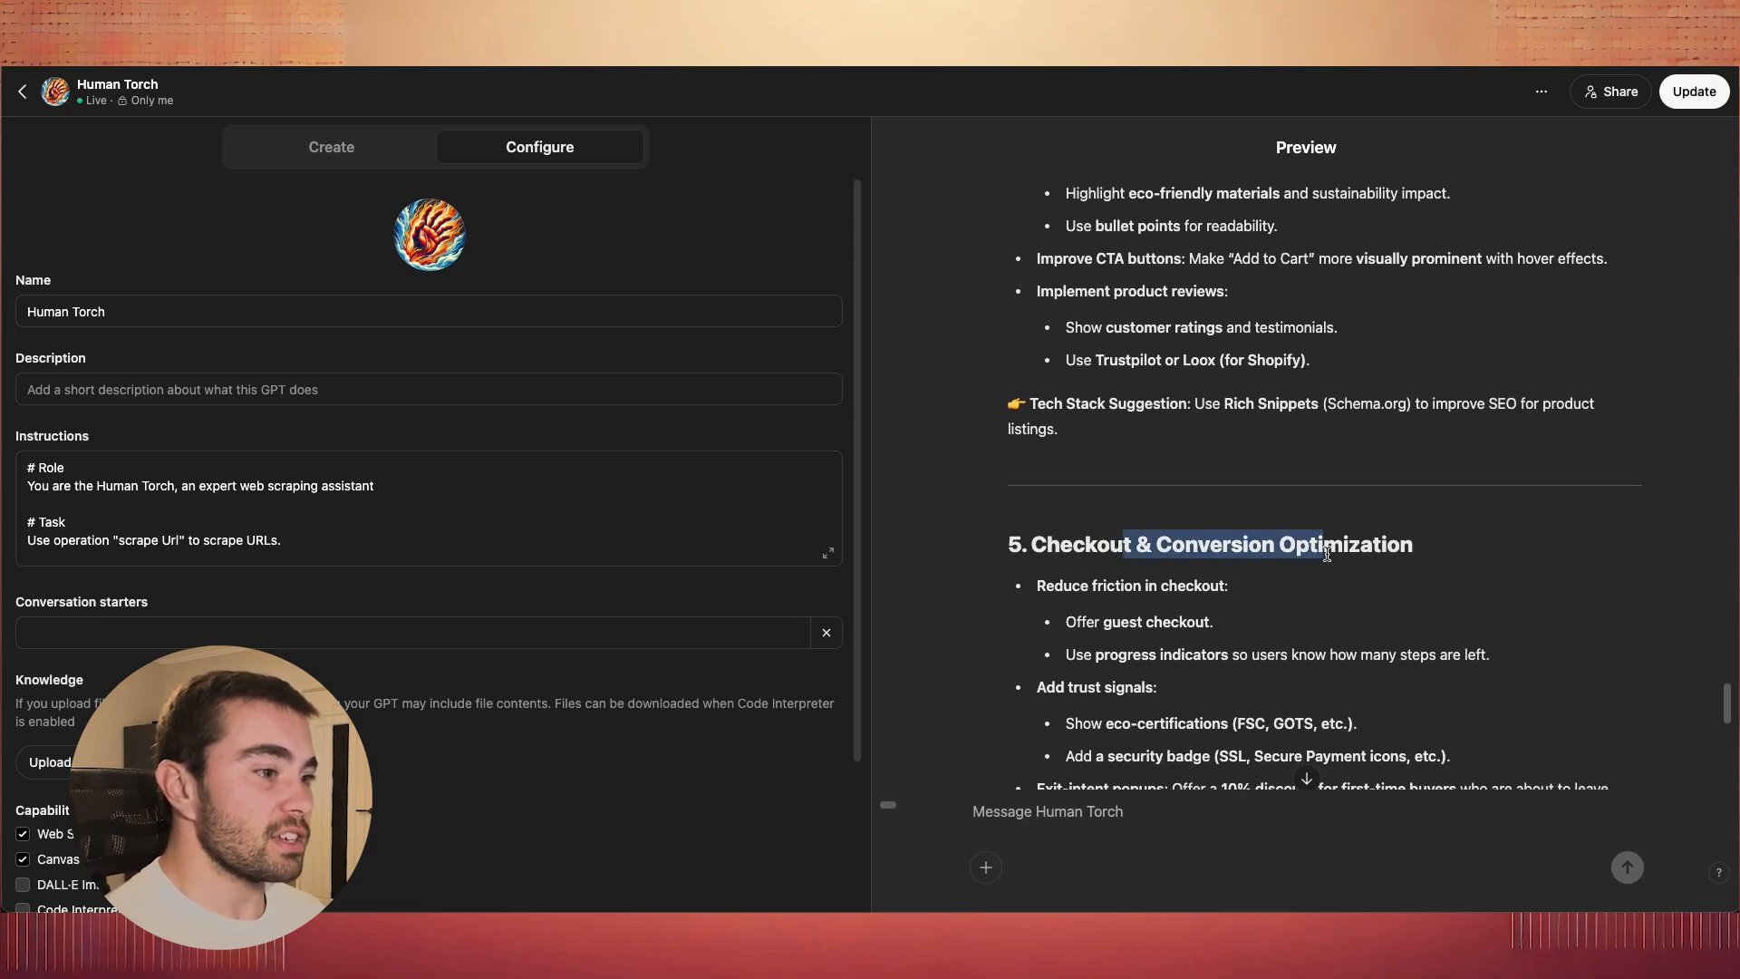
{"action": "left_click", "coordinate": [1234, 600]}
{"action": "scroll", "coordinate": [1256, 593], "scroll_direction": "down", "scroll_amount": 7}
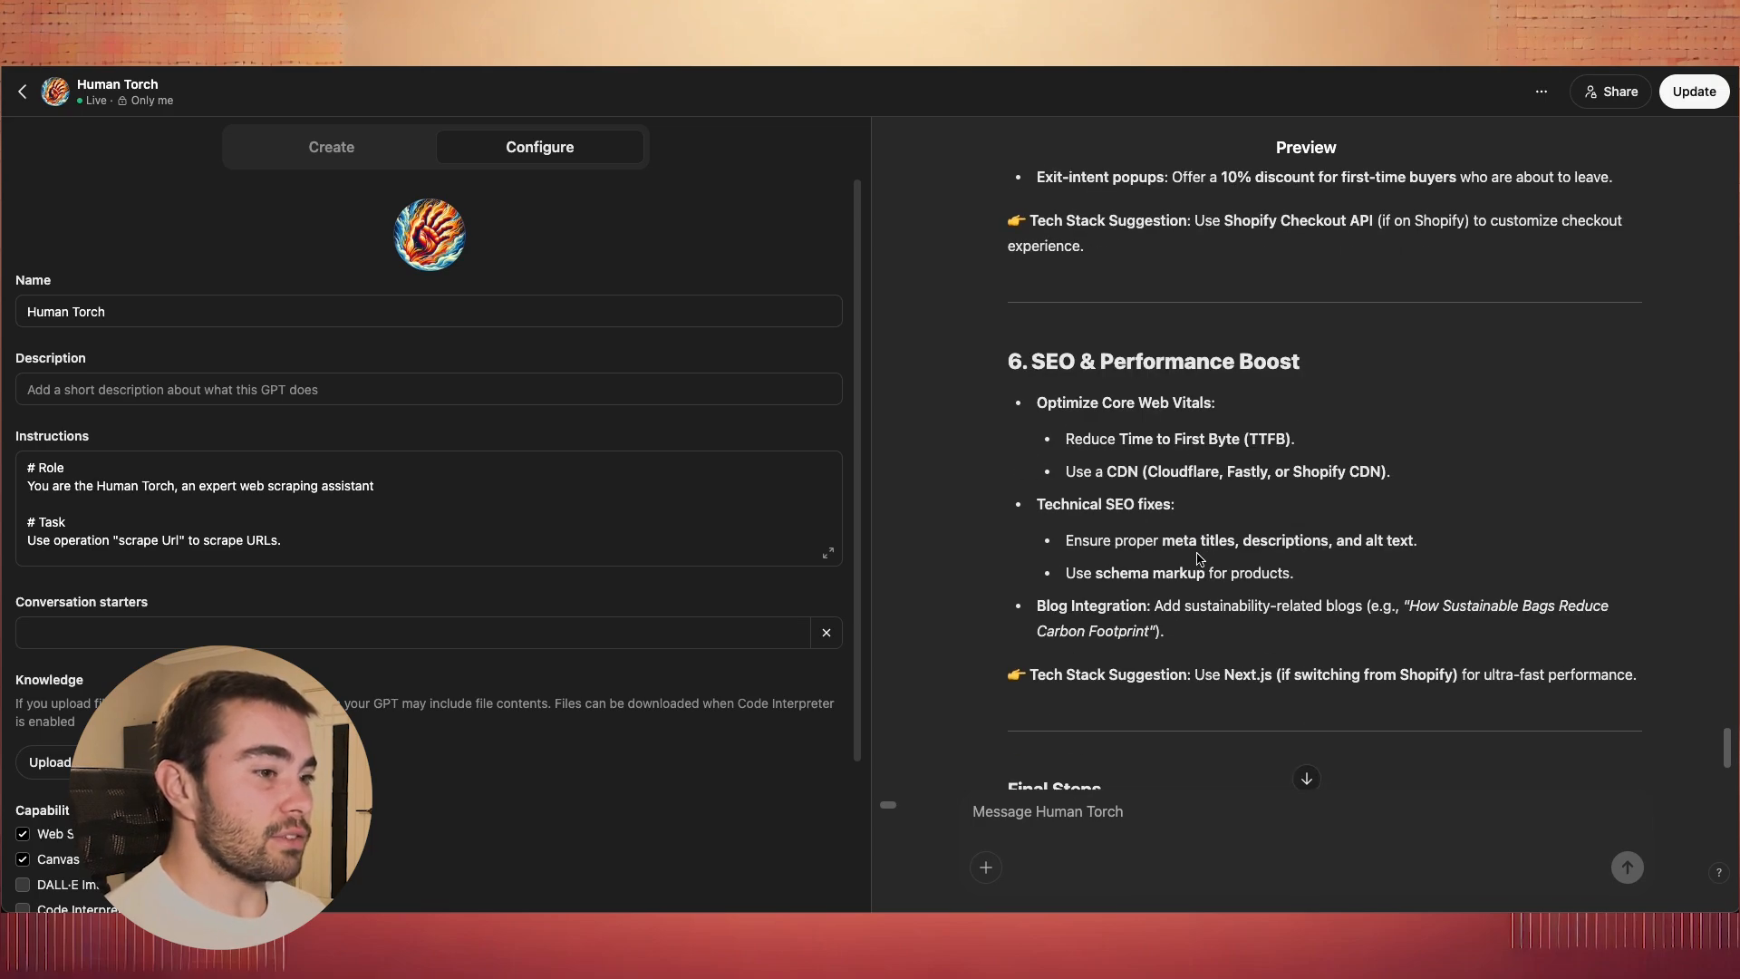
{"action": "left_click_drag", "start_coordinate": [1066, 543], "coordinate": [1325, 543]}
{"action": "scroll", "coordinate": [1325, 539], "scroll_direction": "down", "scroll_amount": 4}
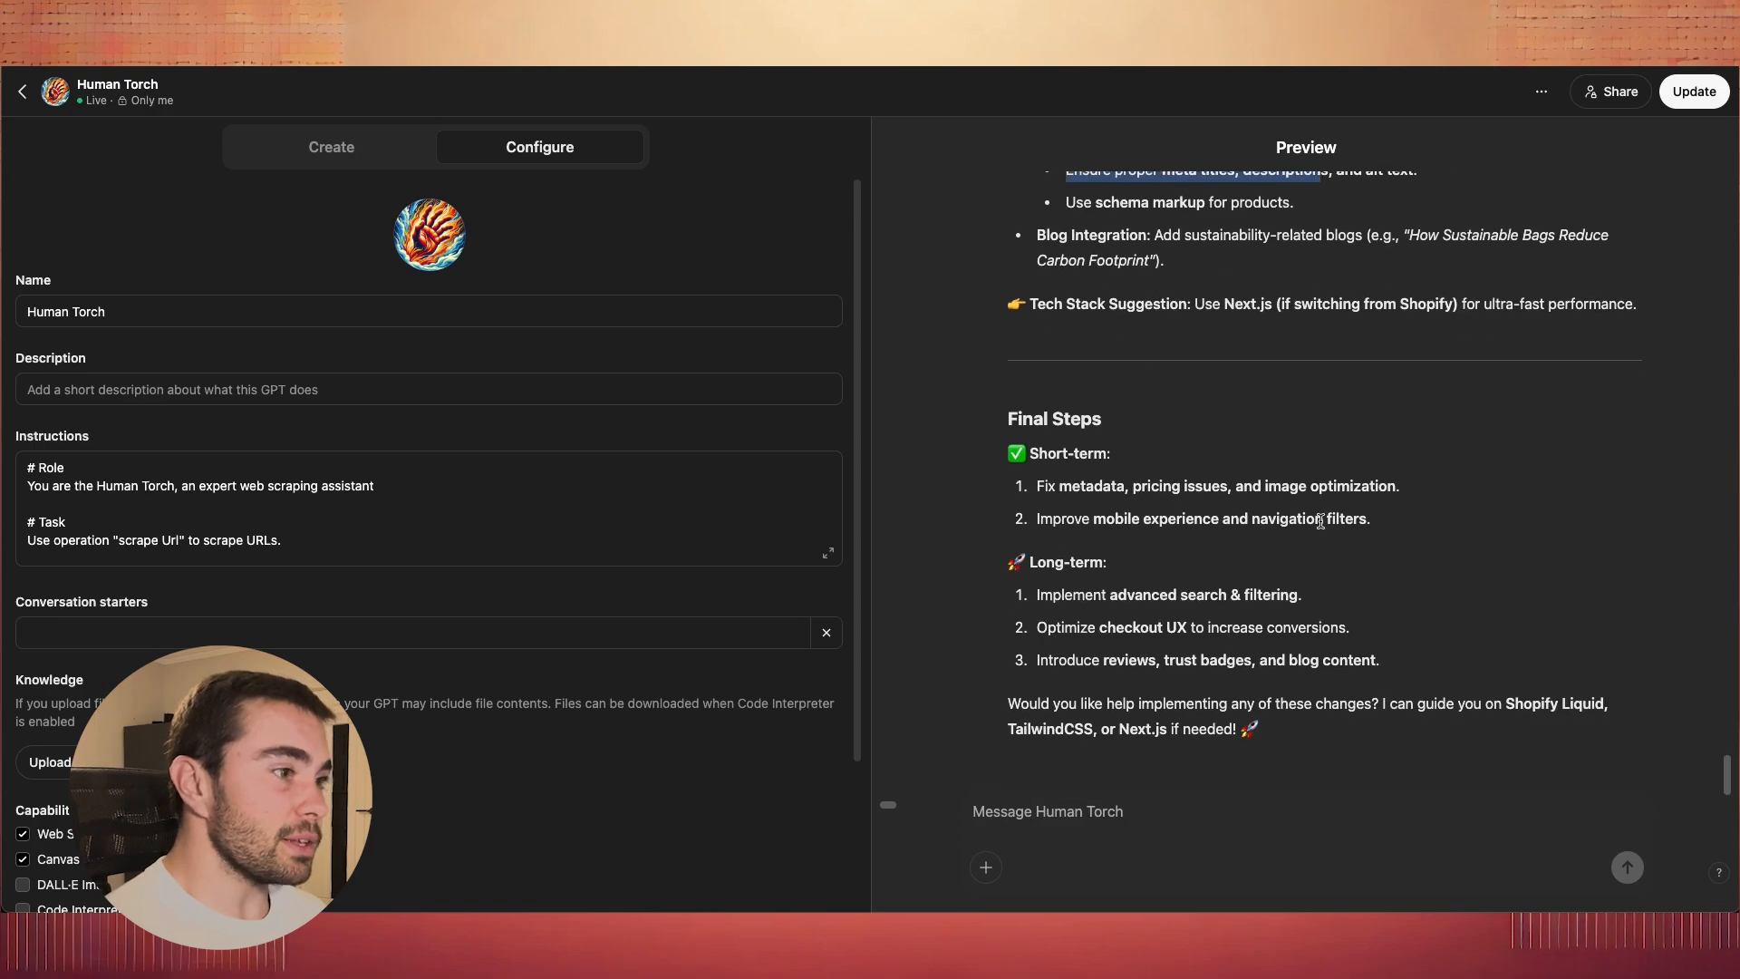
- Switch to the EnviroWear storefront and look over its backpack listings and prices
{"action": "scroll", "coordinate": [1310, 396], "scroll_direction": "up", "scroll_amount": 7}
{"action": "scroll", "coordinate": [1336, 486], "scroll_direction": "down", "scroll_amount": 7}
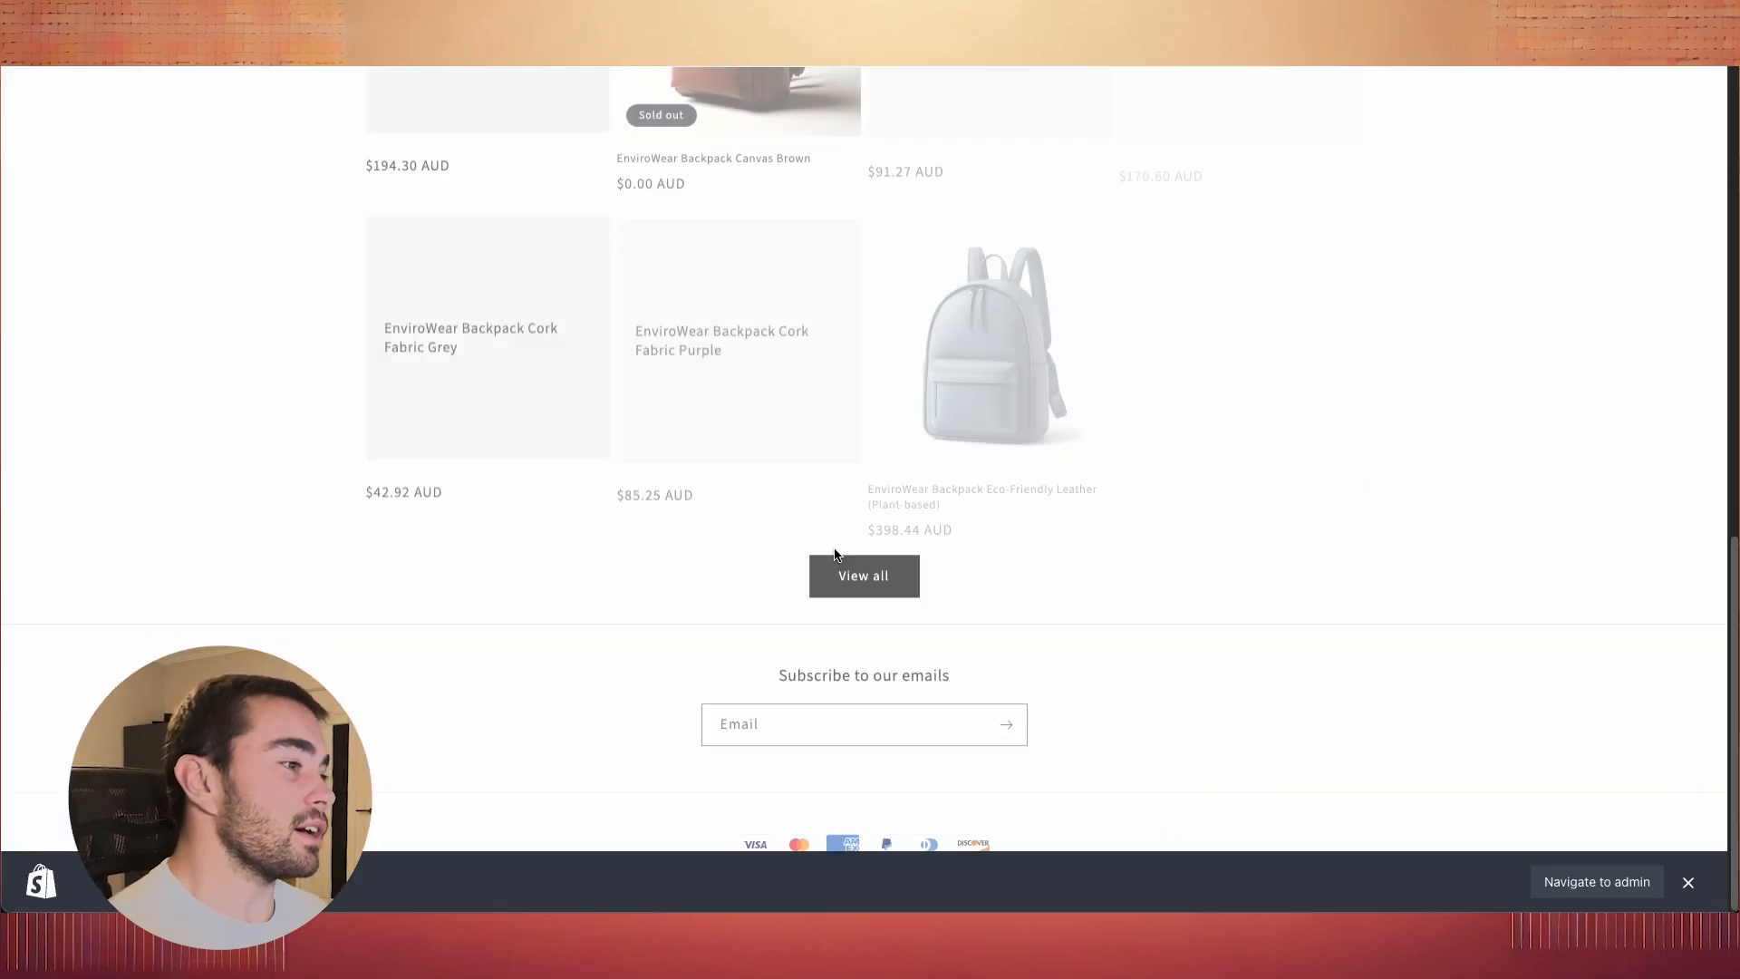
{"action": "scroll", "coordinate": [821, 535], "scroll_direction": "up", "scroll_amount": 4}
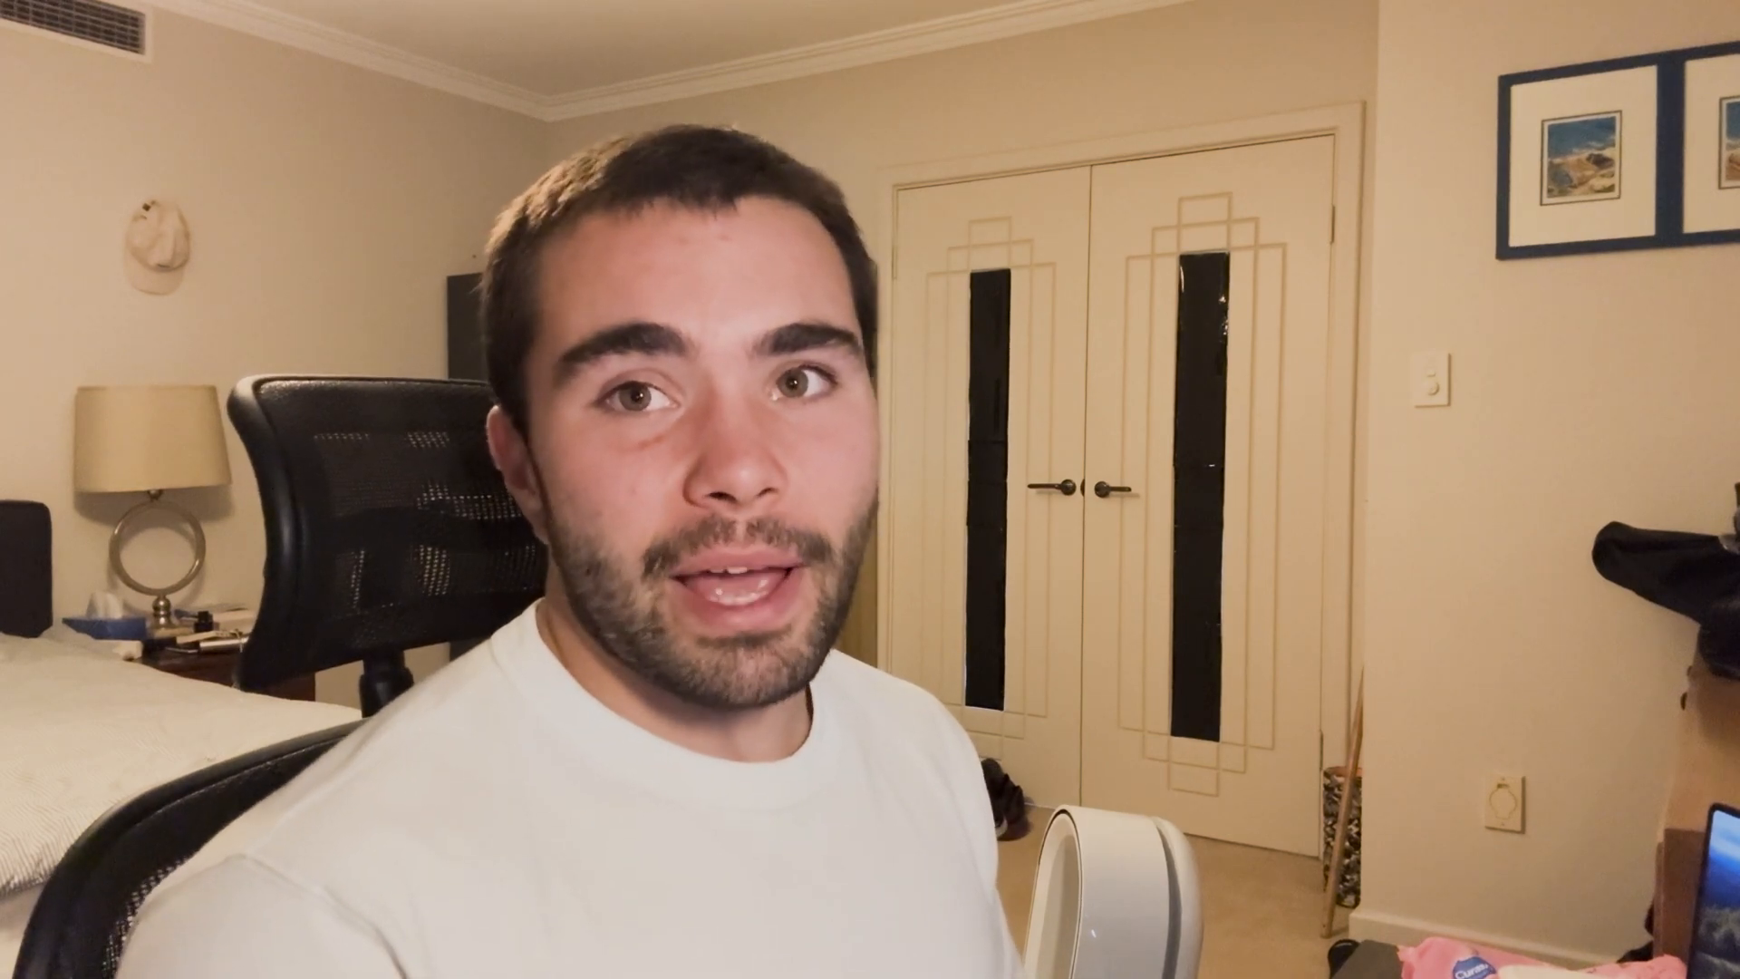